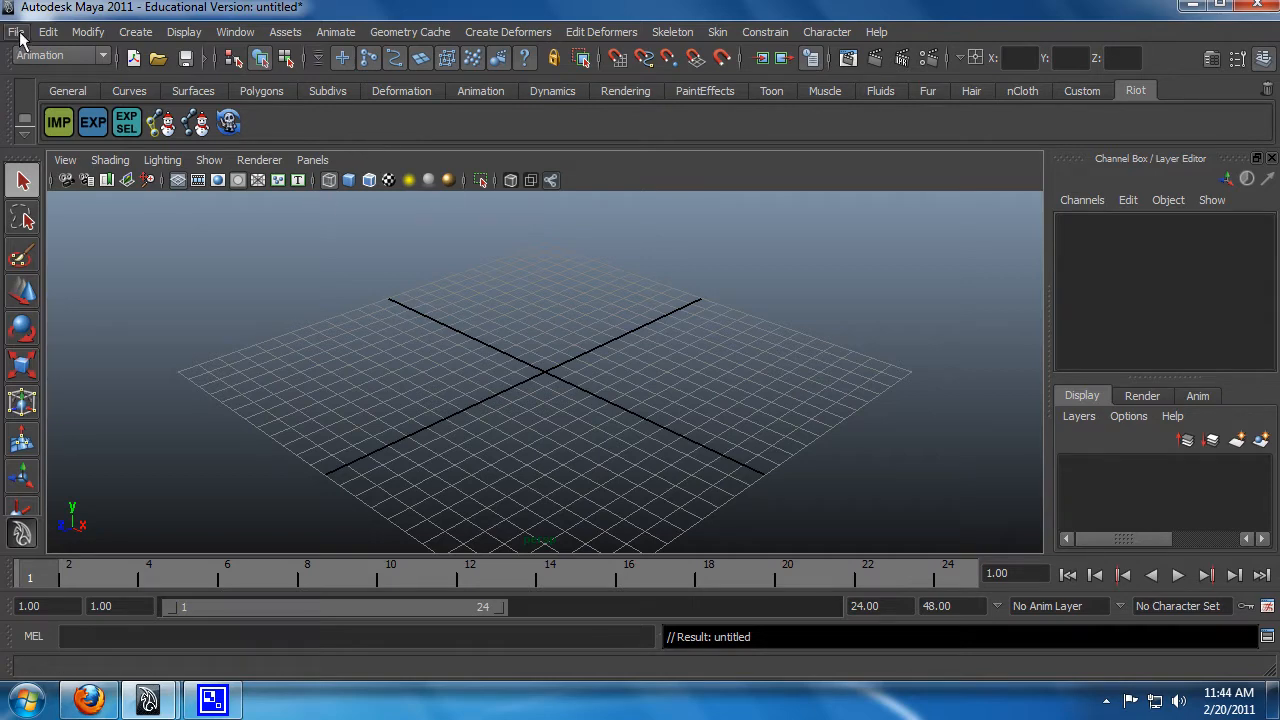
# Import the Ryze.skn character file from the Desktop into the scene
pyautogui.click(58, 122)
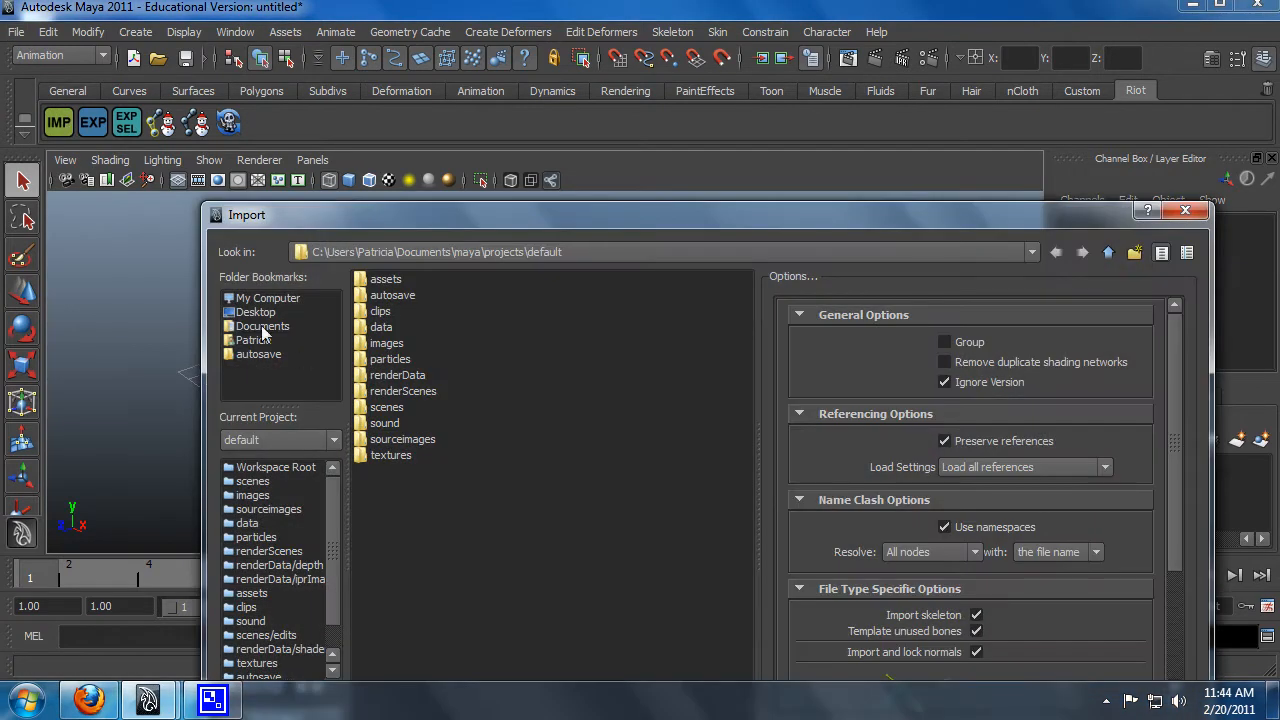
pyautogui.click(253, 313)
pyautogui.doubleClick(390, 279)
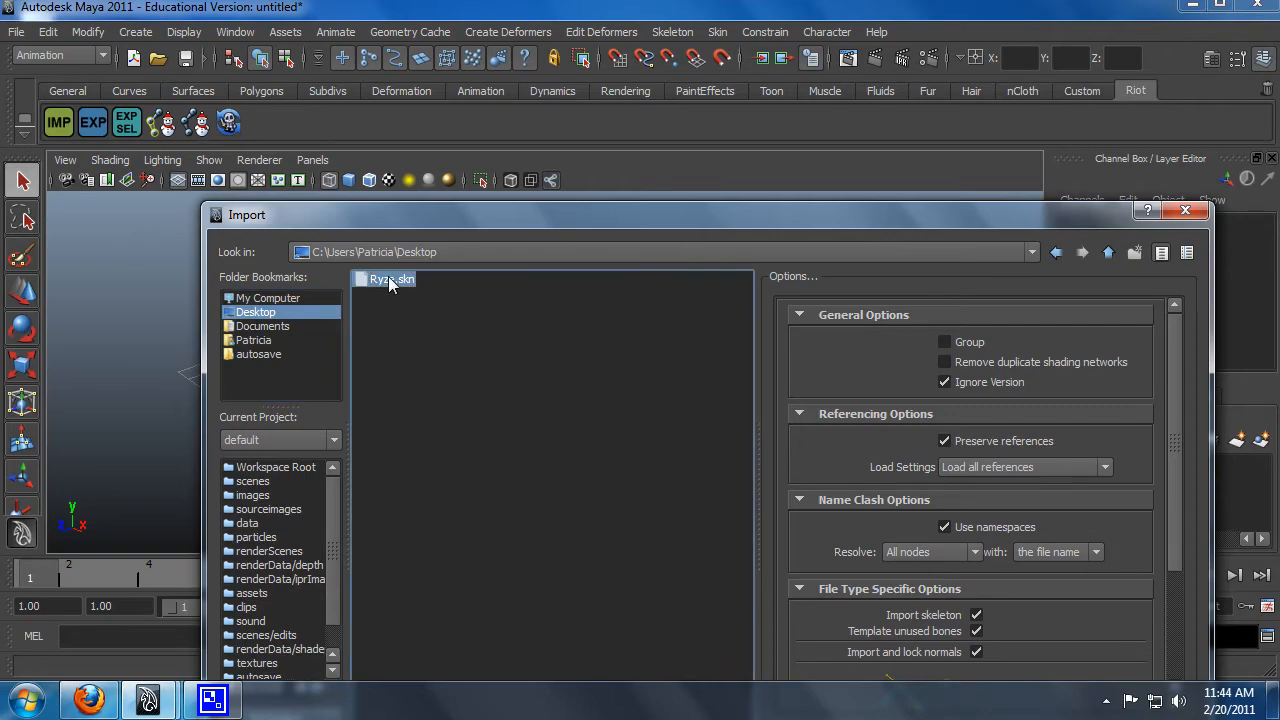
# Display the imported character in smooth shaded mode, framed to show its upper body and skeleton
pyautogui.scroll(-5, 620, 350)
pyautogui.keyDown('alt'); pyautogui.moveTo(572, 310); pyautogui.dragTo(534, 474, button='middle'); pyautogui.keyUp('alt')
pyautogui.scroll(-3, 535, 478)
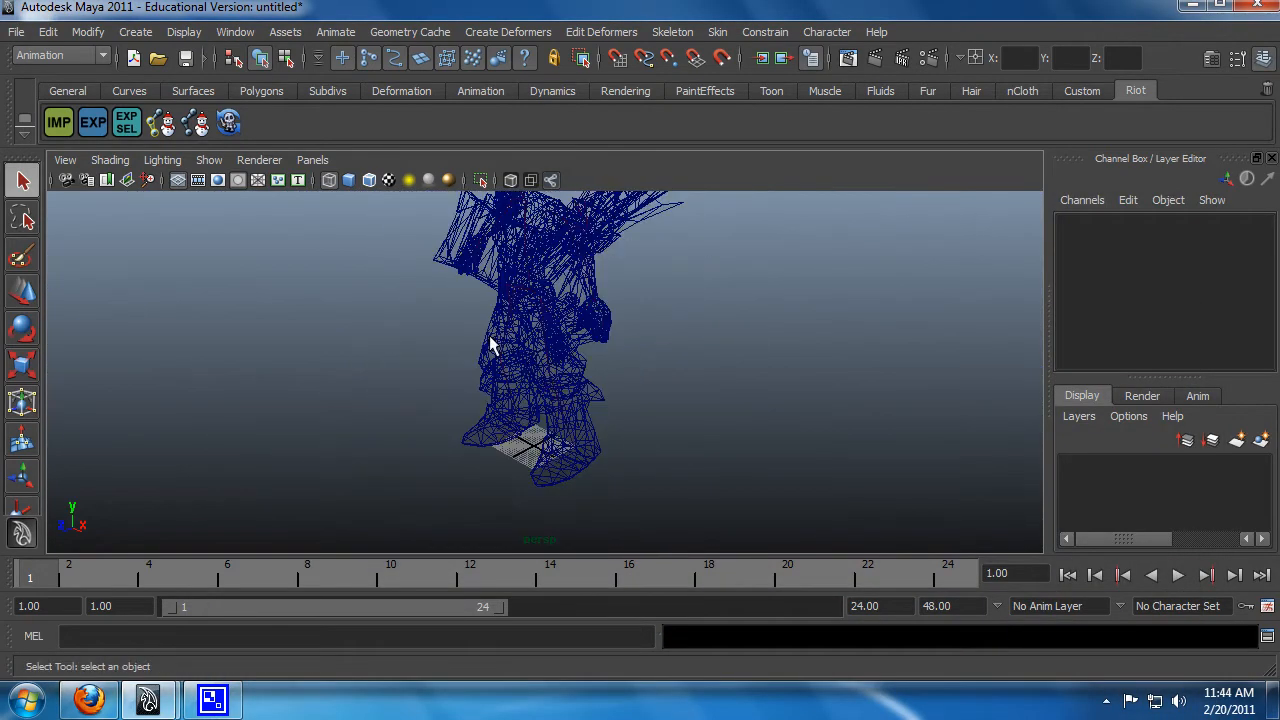
pyautogui.keyDown('alt'); pyautogui.moveTo(491, 343); pyautogui.dragTo(575, 385); pyautogui.keyUp('alt')
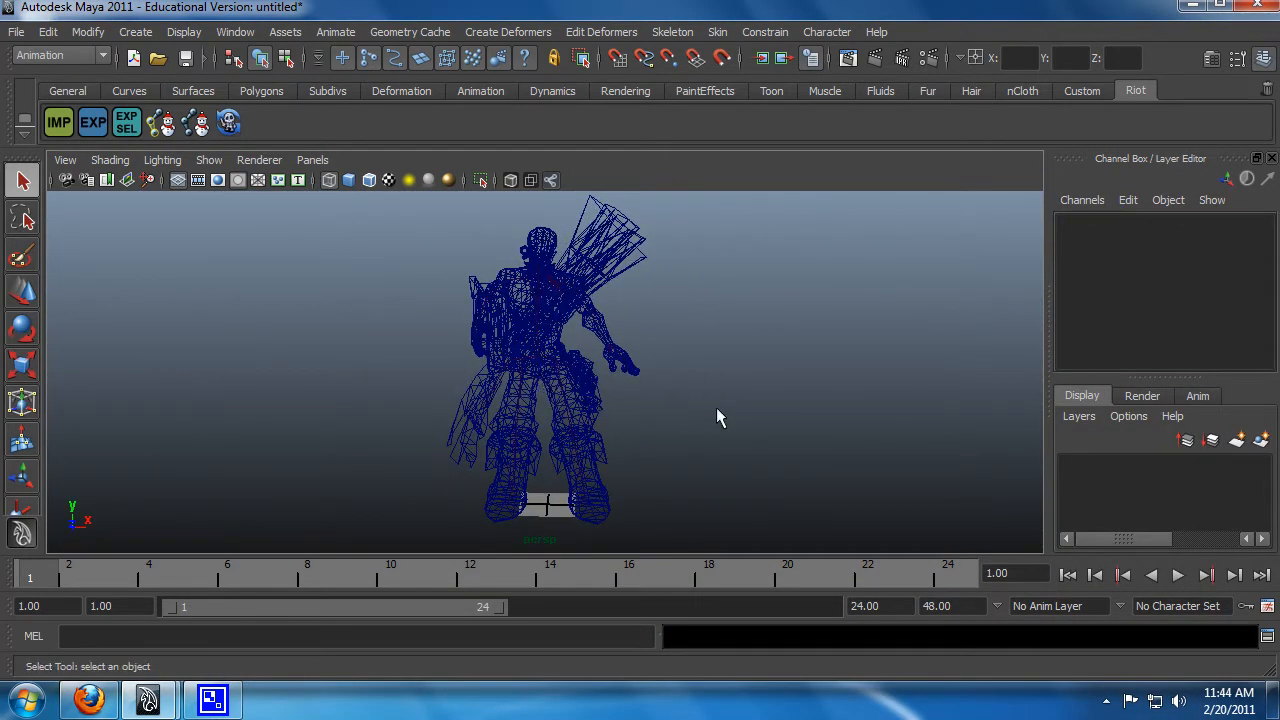
pyautogui.moveTo(694, 414)
pyautogui.keyDown('alt'); pyautogui.mouseDown()
pyautogui.moveTo(530, 404)
pyautogui.moveTo(686, 389)
pyautogui.moveTo(523, 417)
pyautogui.moveTo(661, 441)
pyautogui.moveTo(608, 400)
pyautogui.moveTo(534, 417)
pyautogui.moveTo(681, 416)
pyautogui.moveTo(543, 420)
pyautogui.moveTo(700, 429)
pyautogui.moveTo(599, 390)
pyautogui.moveTo(500, 403)
pyautogui.moveTo(586, 420)
pyautogui.moveTo(686, 371)
pyautogui.moveTo(532, 372)
pyautogui.moveTo(634, 386)
pyautogui.moveTo(674, 451)
pyautogui.moveTo(646, 329)
pyautogui.moveTo(768, 339)
pyautogui.moveTo(480, 337)
pyautogui.moveTo(606, 343)
pyautogui.moveTo(514, 314)
pyautogui.moveTo(633, 343)
pyautogui.mouseUp(); pyautogui.keyUp('alt')
pyautogui.press('5')
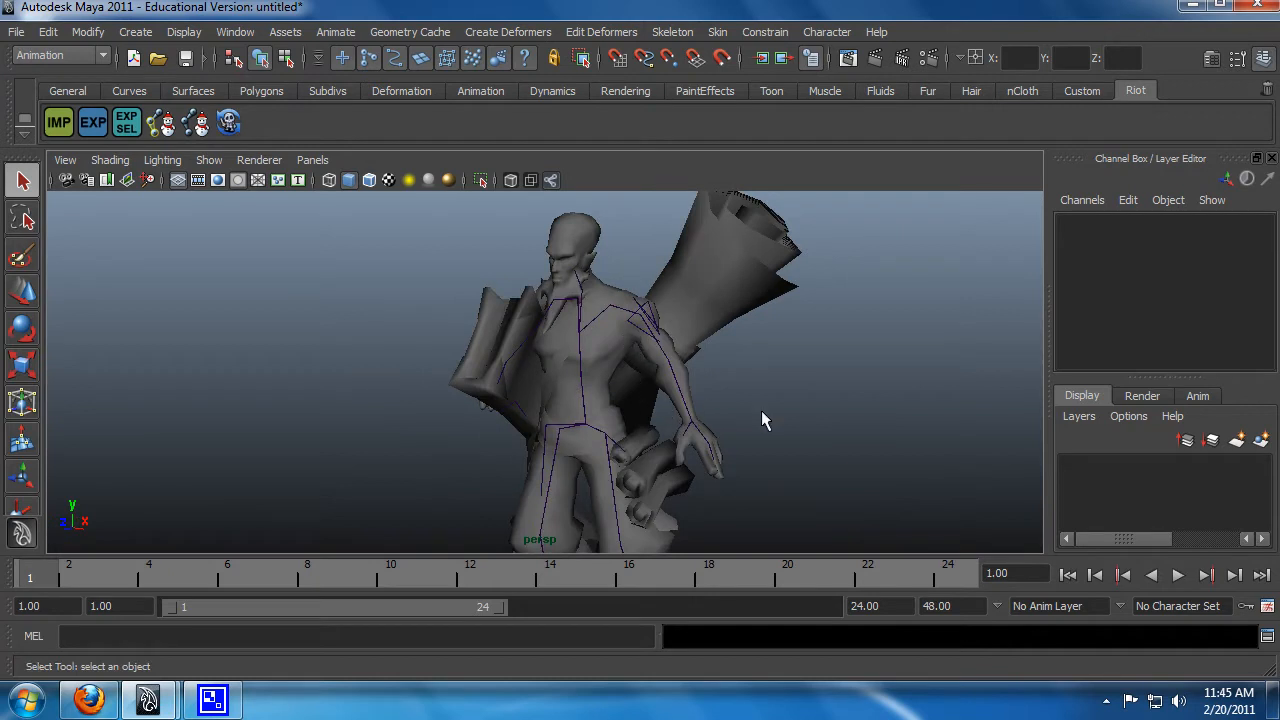
# Examine the shaded character and its skeleton from several angles, focusing on the torso and arm joints
pyautogui.keyDown('alt'); pyautogui.moveTo(747, 413); pyautogui.dragTo(623, 413); pyautogui.keyUp('alt')
pyautogui.keyDown('alt'); pyautogui.moveTo(626, 410); pyautogui.dragTo(690, 398, button='right'); pyautogui.keyUp('alt')
pyautogui.keyDown('alt'); pyautogui.moveTo(690, 398); pyautogui.dragTo(661, 407, button='middle'); pyautogui.keyUp('alt')
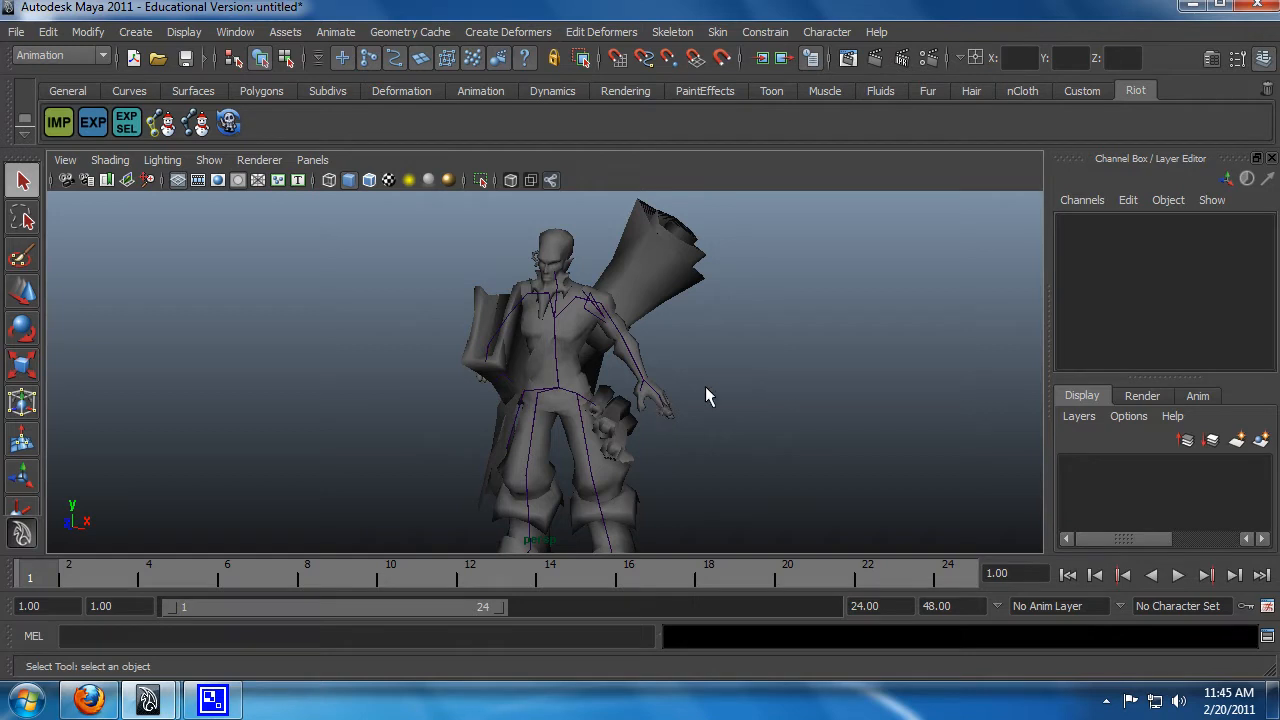
pyautogui.keyDown('alt'); pyautogui.moveTo(590, 372); pyautogui.dragTo(578, 333); pyautogui.keyUp('alt')
pyautogui.moveTo(754, 415)
pyautogui.keyDown('alt'); pyautogui.mouseDown()
pyautogui.moveTo(580, 391)
pyautogui.moveTo(755, 399)
pyautogui.mouseUp(); pyautogui.keyUp('alt')
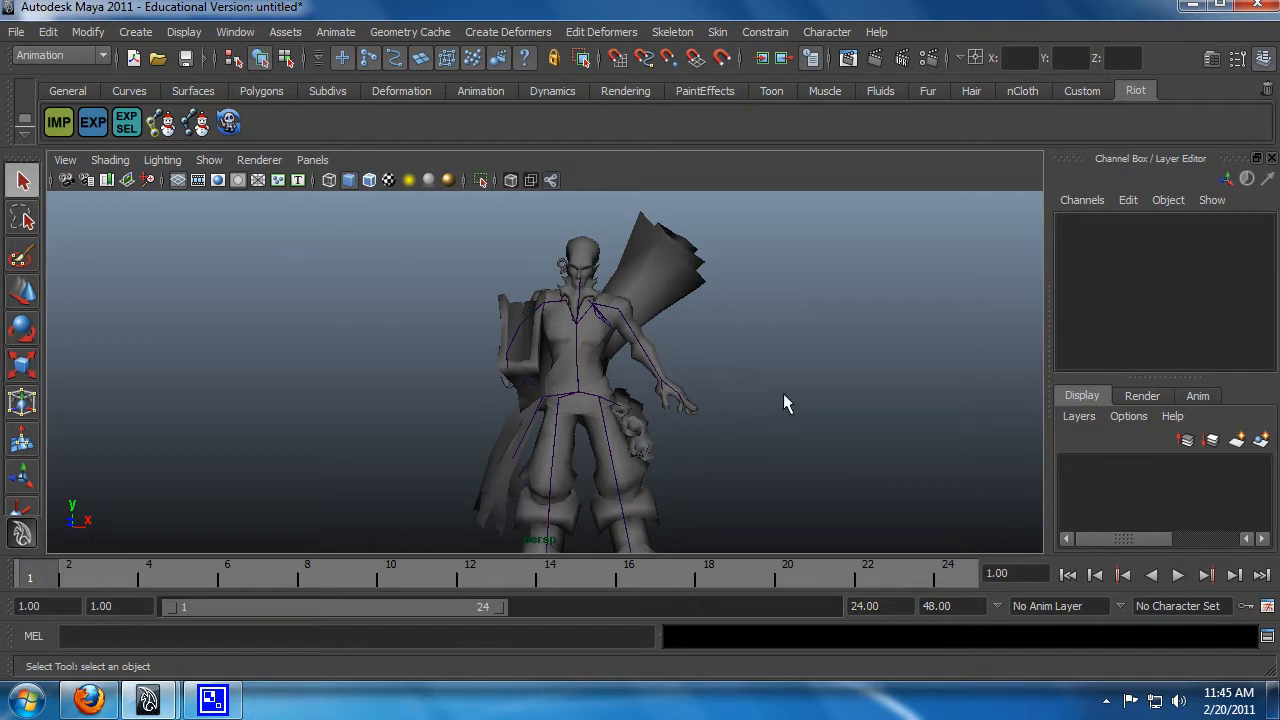
pyautogui.keyDown('alt'); pyautogui.moveTo(786, 403); pyautogui.dragTo(618, 353); pyautogui.keyUp('alt')
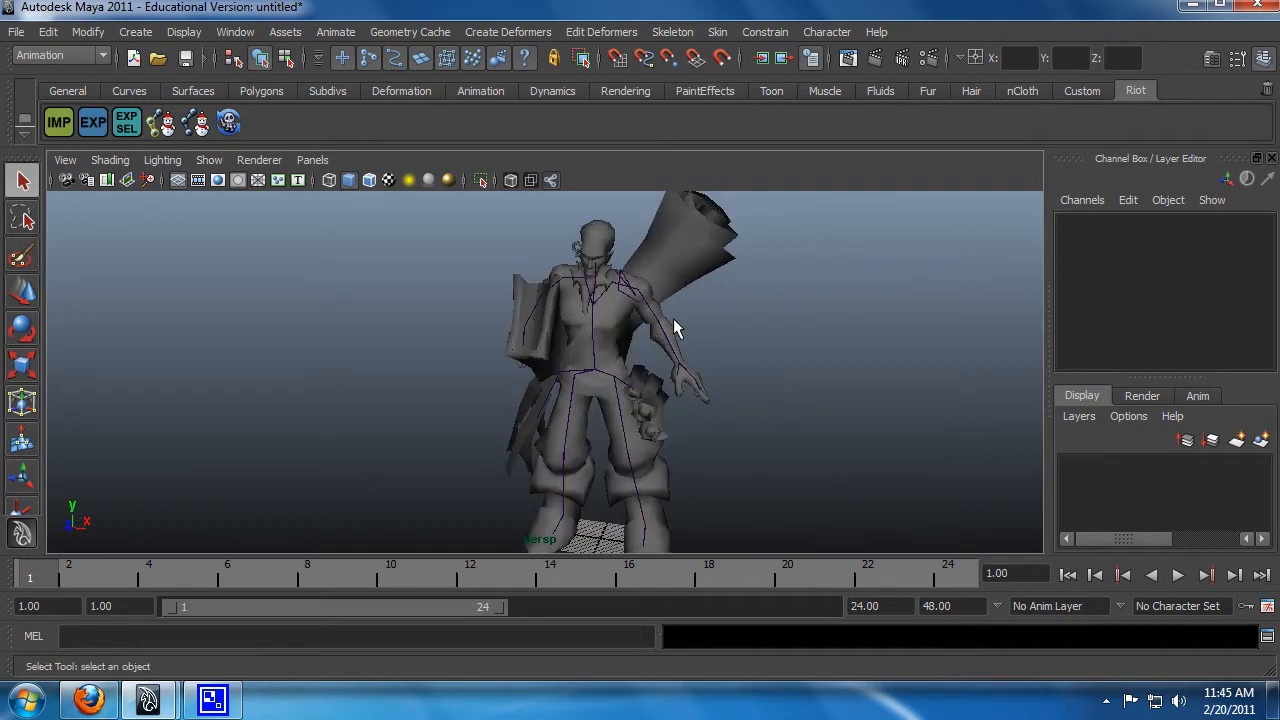
pyautogui.keyDown('alt'); pyautogui.moveTo(636, 355); pyautogui.dragTo(605, 331); pyautogui.keyUp('alt')
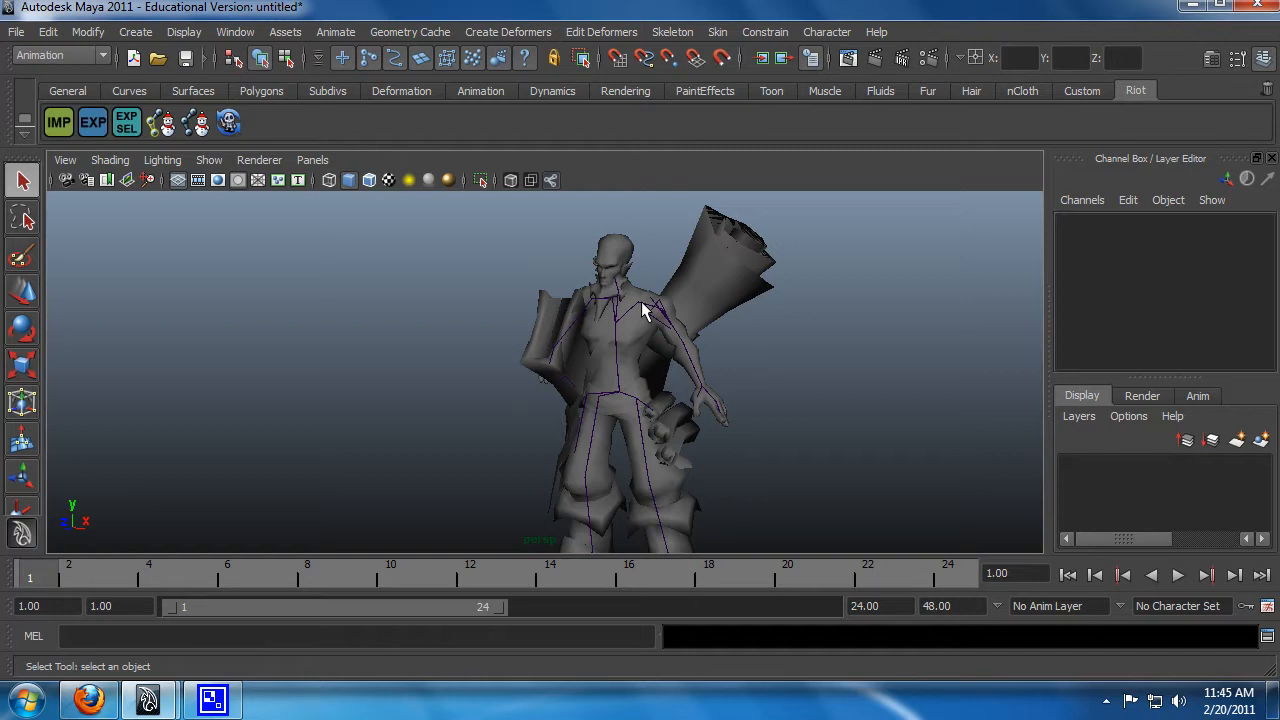
# Set Rotate X, Rotate Y and Rotate Z of the R_arm joint to 0
pyautogui.click(641, 301)
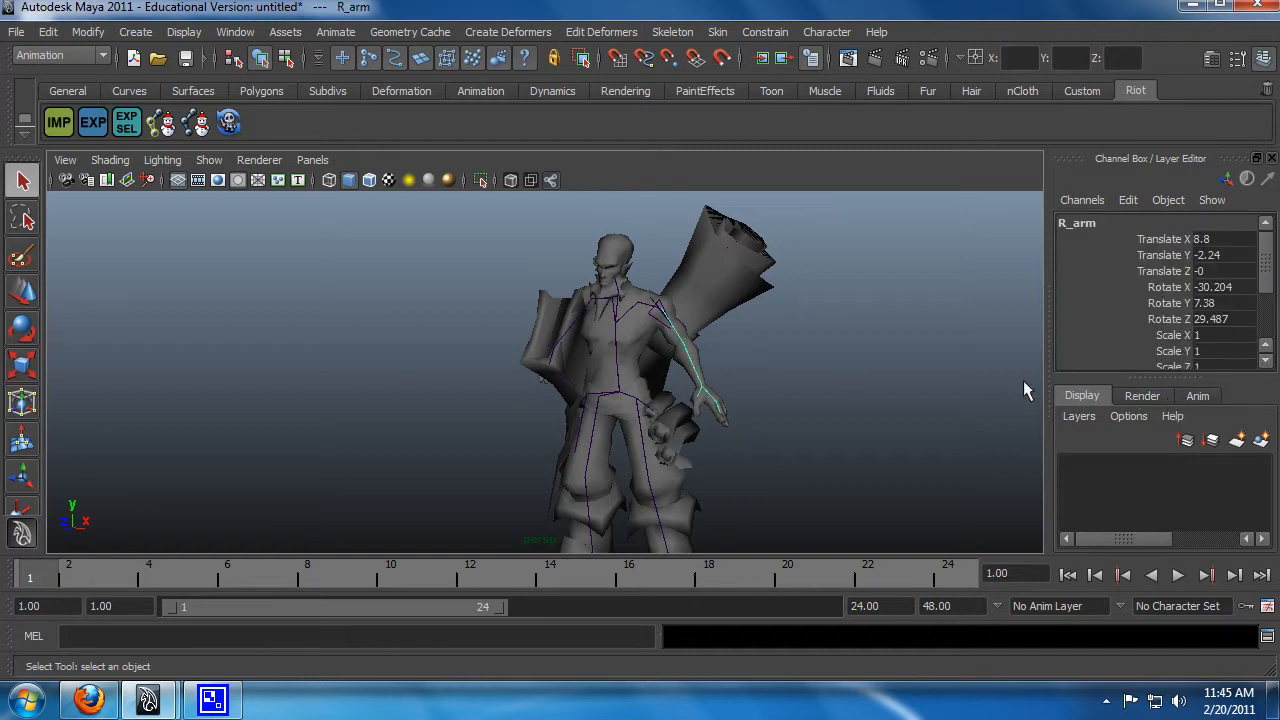
pyautogui.moveTo(656, 388)
pyautogui.keyDown('alt'); pyautogui.mouseDown()
pyautogui.moveTo(771, 374)
pyautogui.moveTo(623, 457)
pyautogui.moveTo(645, 403)
pyautogui.mouseUp(); pyautogui.keyUp('alt')
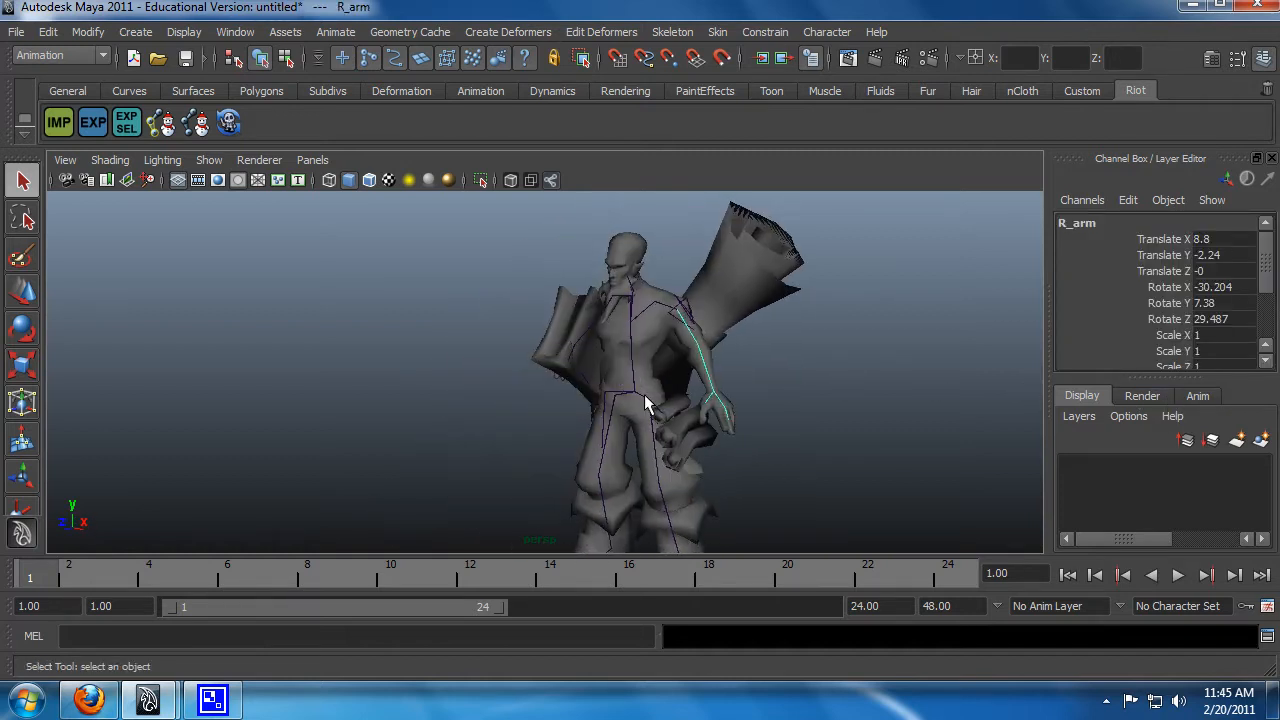
pyautogui.keyDown('alt'); pyautogui.moveTo(532, 395); pyautogui.dragTo(599, 420); pyautogui.keyUp('alt')
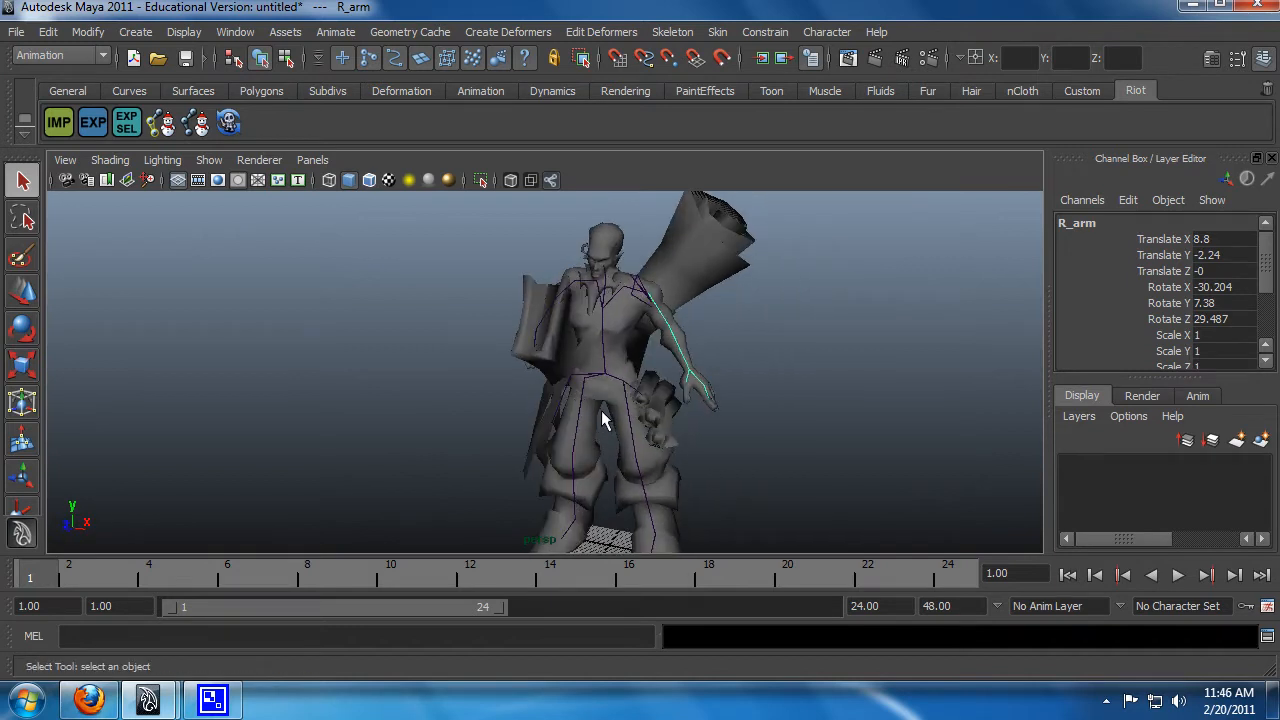
pyautogui.doubleClick(1215, 288)
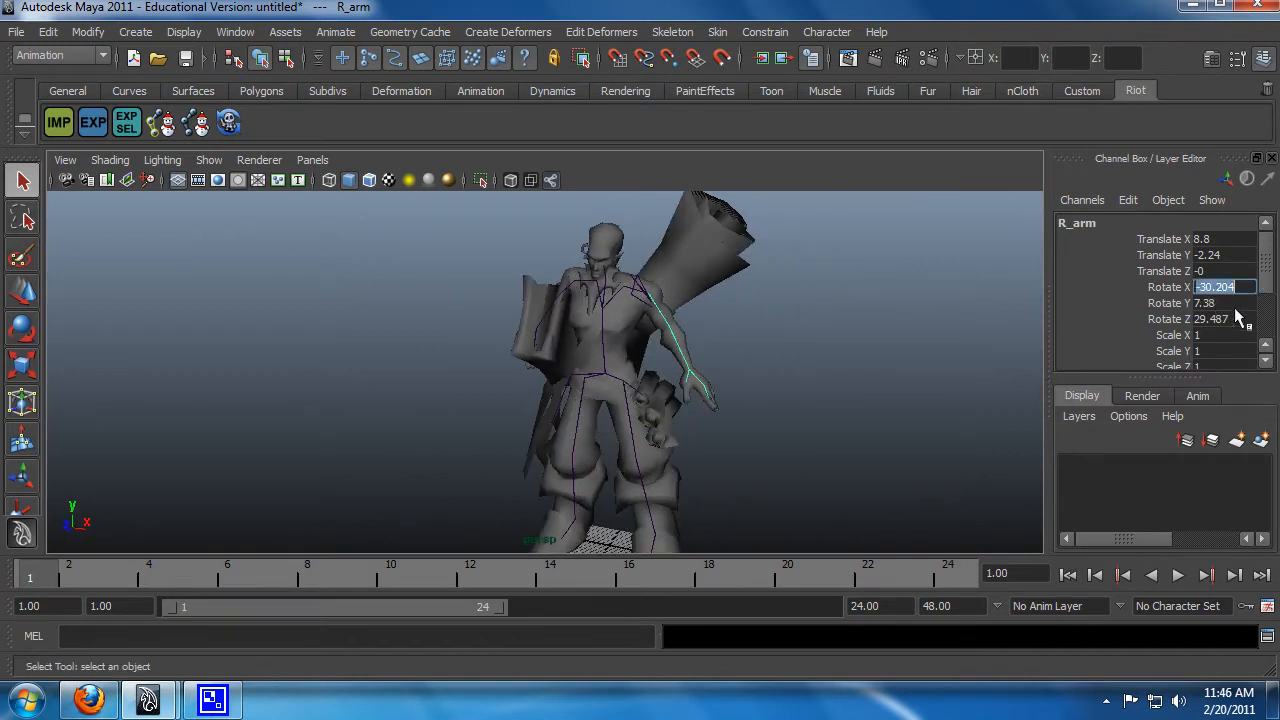
pyautogui.write('0')
pyautogui.press('Return')
pyautogui.click(1213, 304)
pyautogui.write('0')
pyautogui.press('Return')
pyautogui.click(1225, 321)
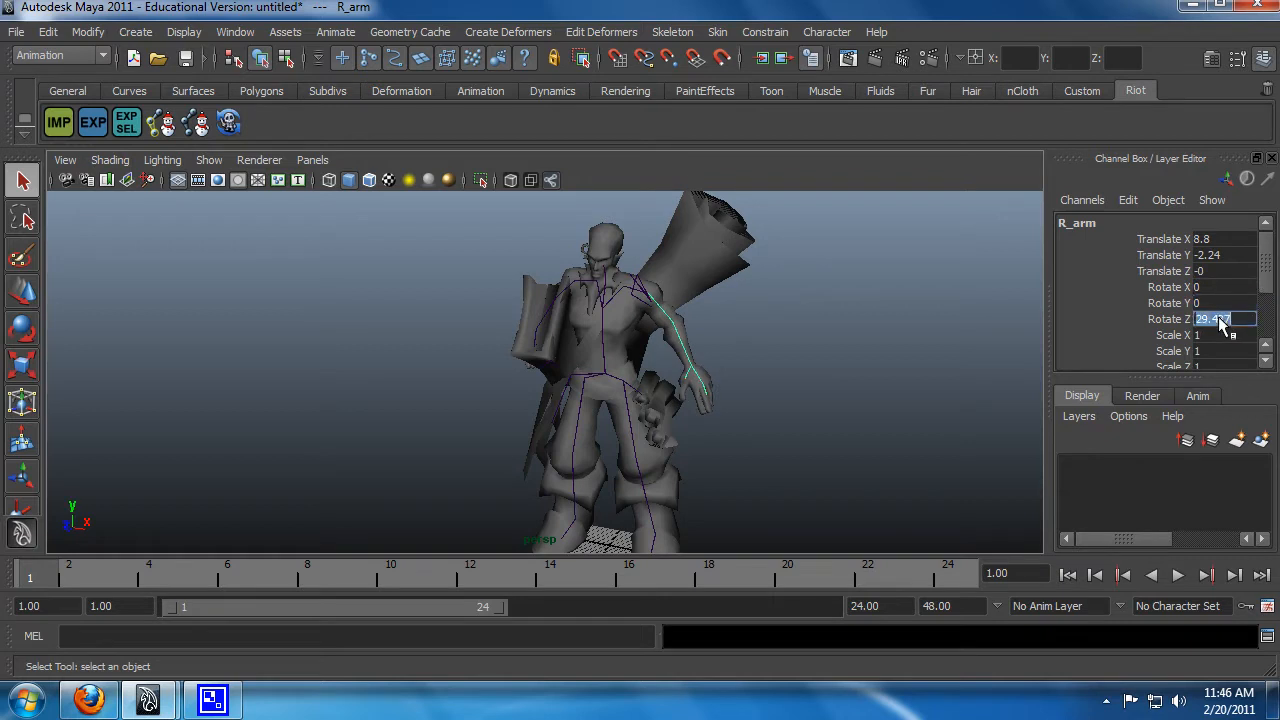
pyautogui.write('0')
pyautogui.press('Return')
# Set all three rotation values of the R_forarm joint to 0
pyautogui.click(700, 323)
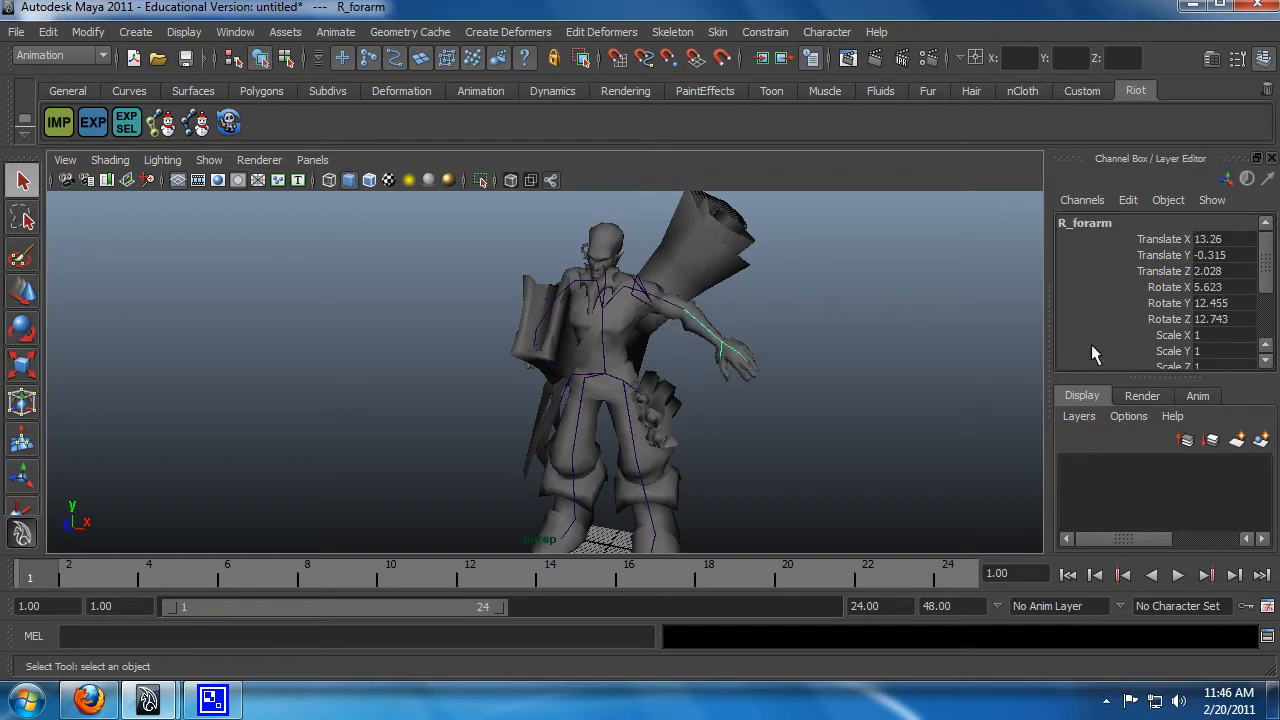
pyautogui.doubleClick(1215, 303)
pyautogui.write('0')
pyautogui.press('Return')
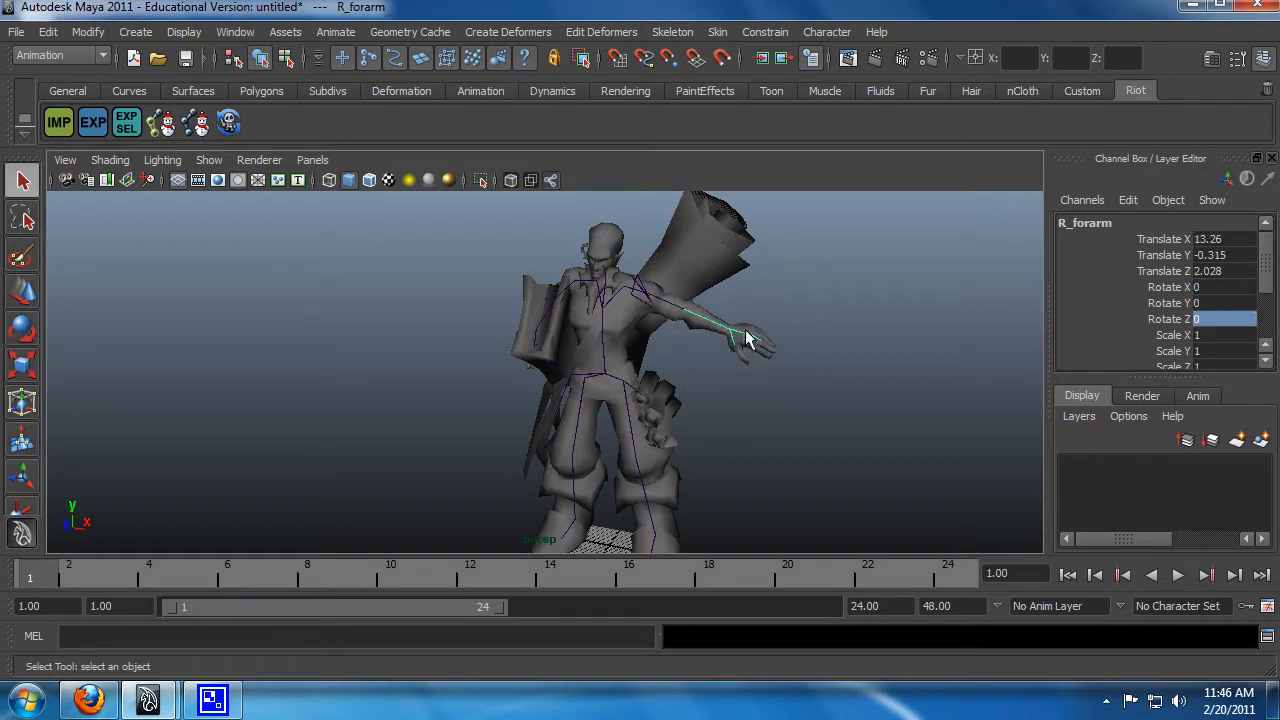
# Select the R_hand joint at the wrist and set its Rotate X, Y and Z to 0
pyautogui.click(749, 338)
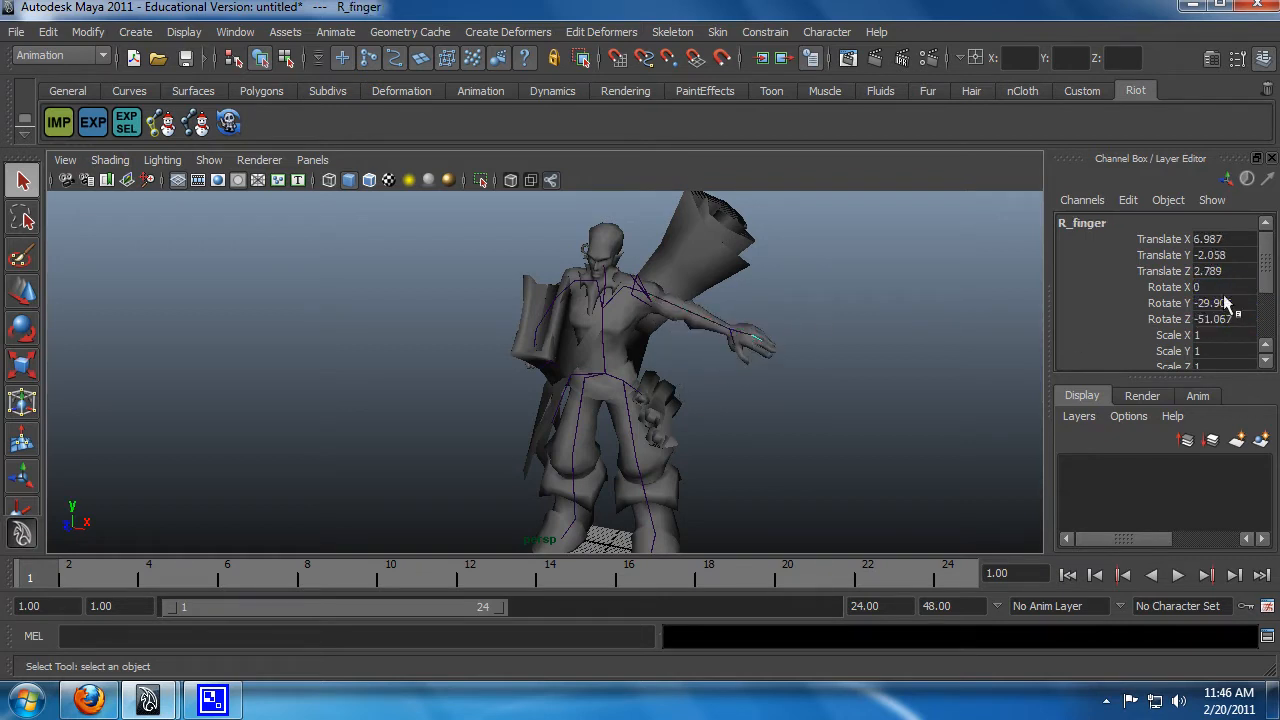
pyautogui.click(739, 337)
pyautogui.click(738, 336)
pyautogui.click(729, 335)
pyautogui.keyDown('alt'); pyautogui.moveTo(783, 356); pyautogui.dragTo(872, 343, button='right'); pyautogui.keyUp('alt')
pyautogui.press('super')
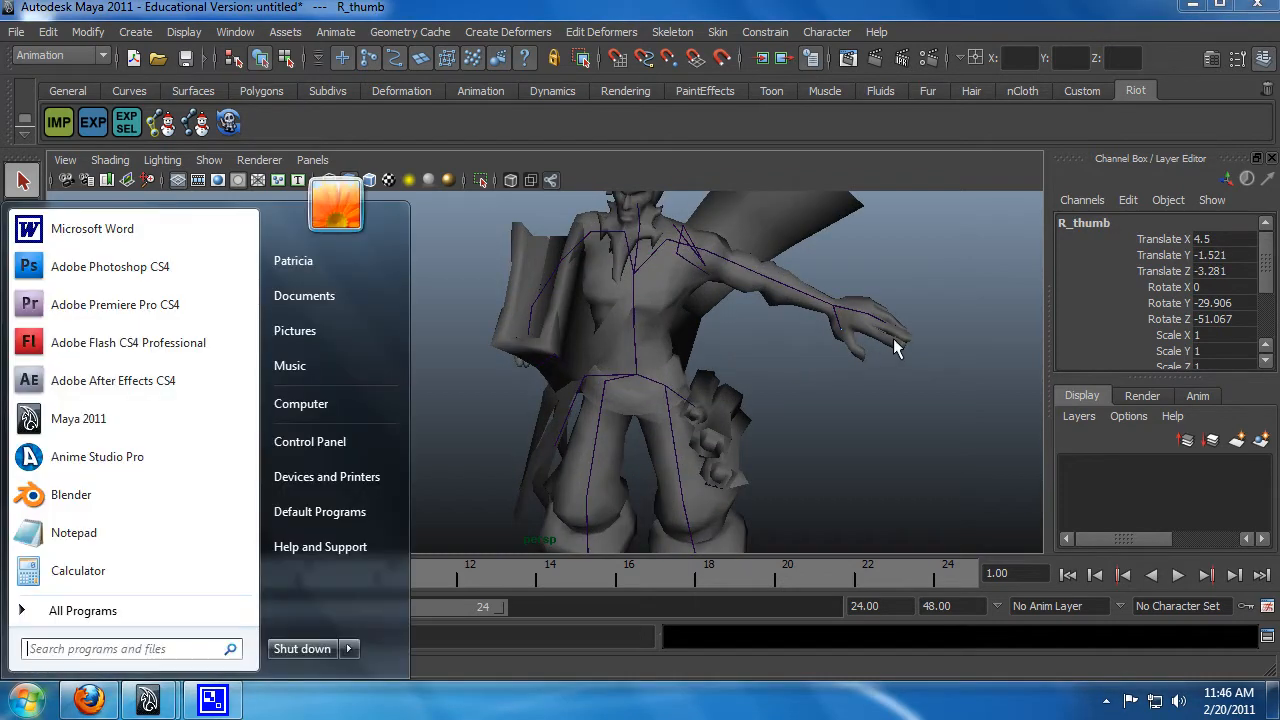
pyautogui.press('super')
pyautogui.scroll(4, 806, 384)
pyautogui.keyDown('alt'); pyautogui.moveTo(937, 345); pyautogui.dragTo(682, 377, button='middle'); pyautogui.keyUp('alt')
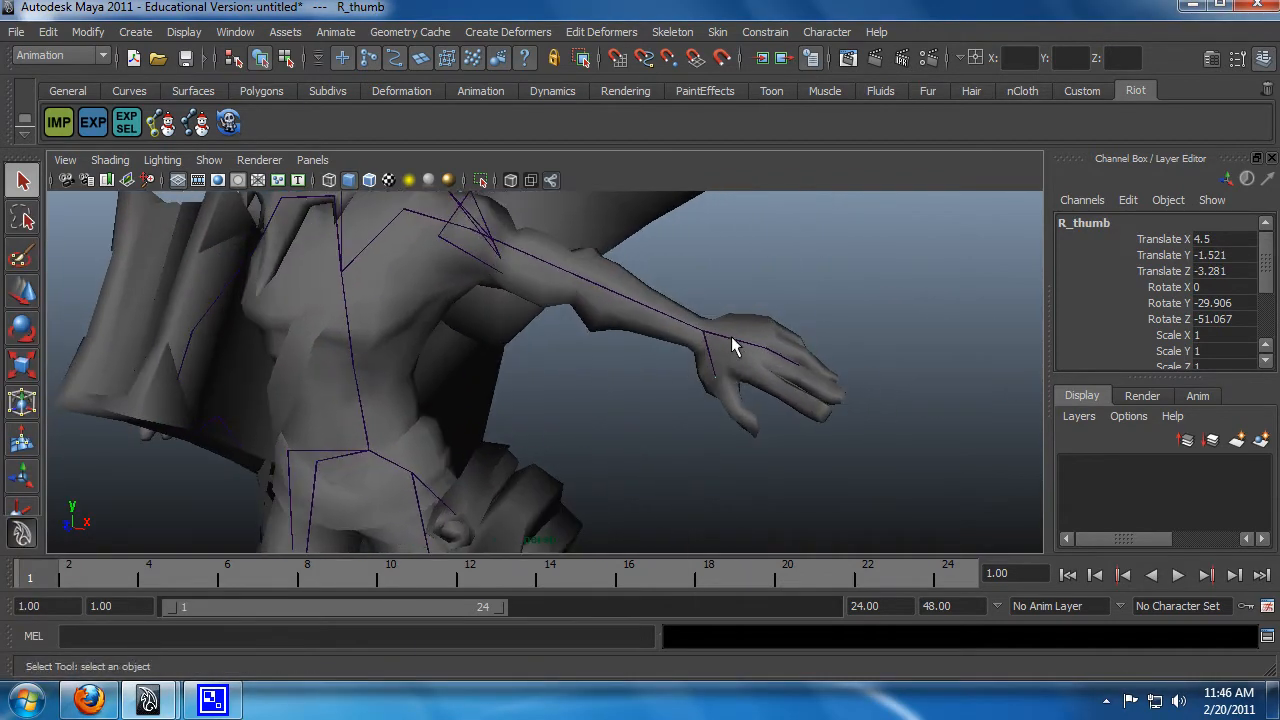
pyautogui.click(731, 336)
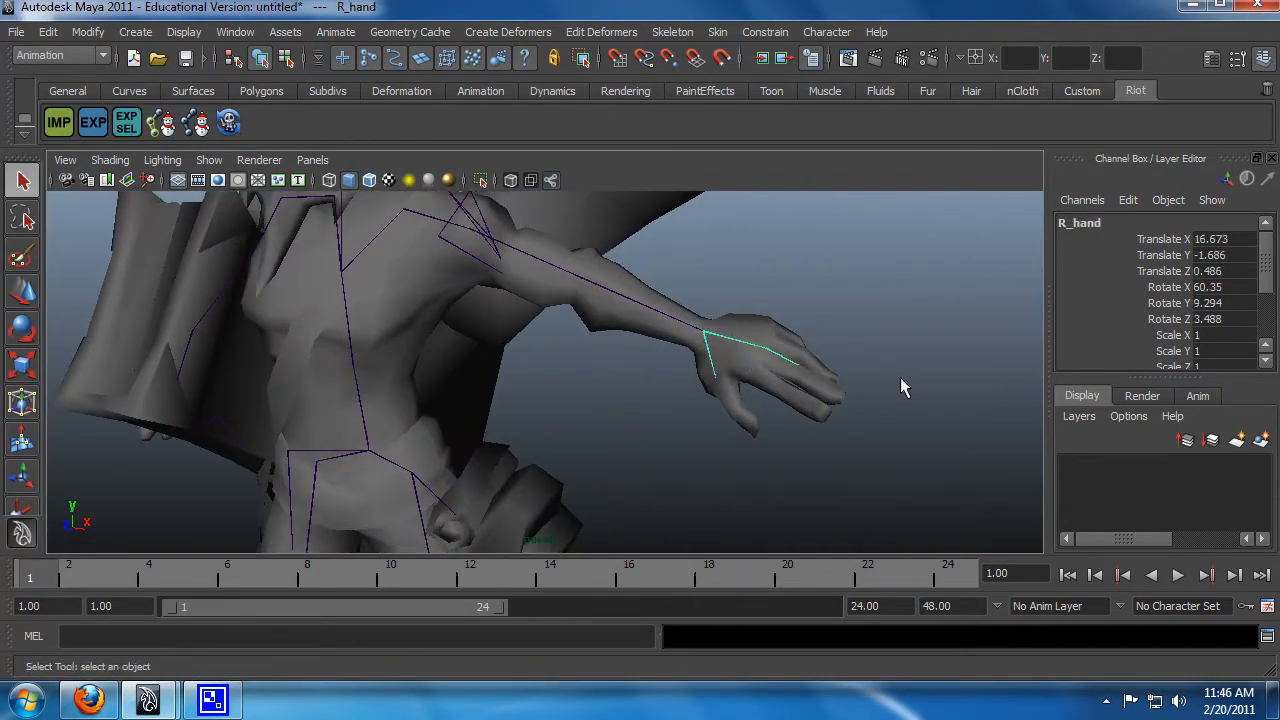
pyautogui.press('Return')
pyautogui.click(1208, 287)
pyautogui.write('0')
pyautogui.press('Return')
pyautogui.click(1208, 322)
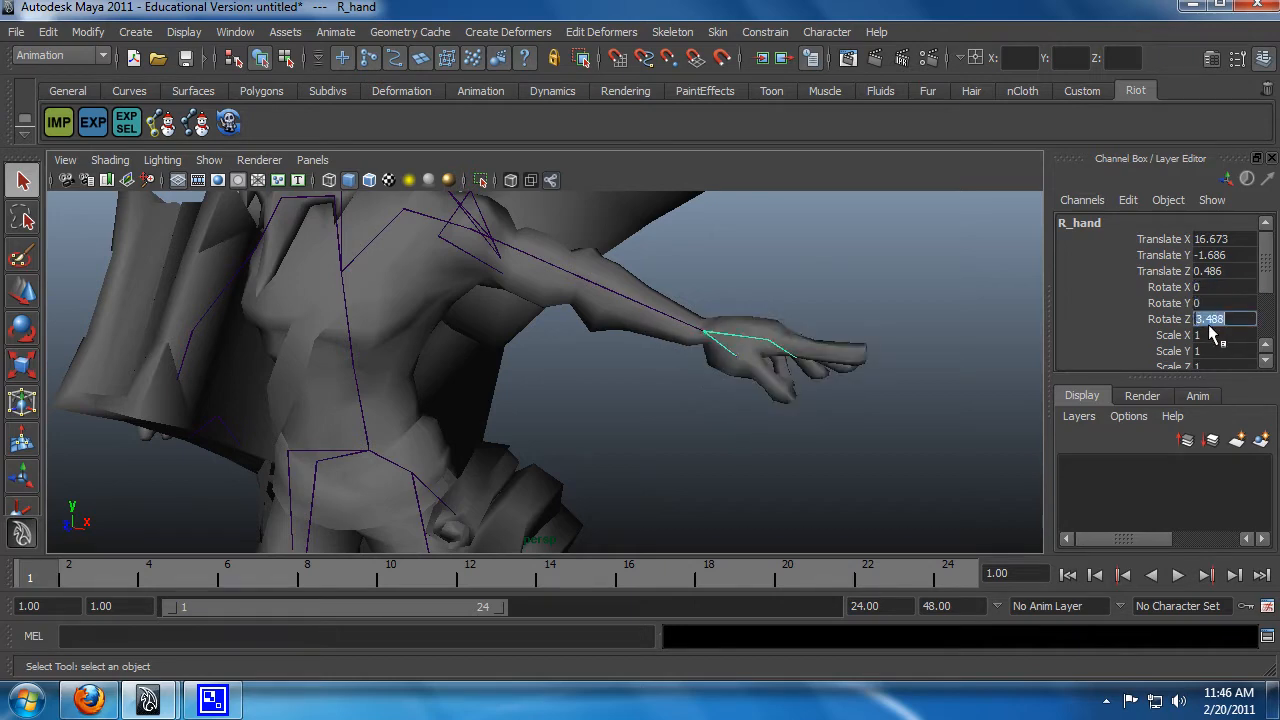
pyautogui.write('0')
pyautogui.press('Return')
# Set Rotate Y and Rotate Z of the R_finger joint to 0
pyautogui.keyDown('alt'); pyautogui.moveTo(886, 362); pyautogui.dragTo(920, 386); pyautogui.keyUp('alt')
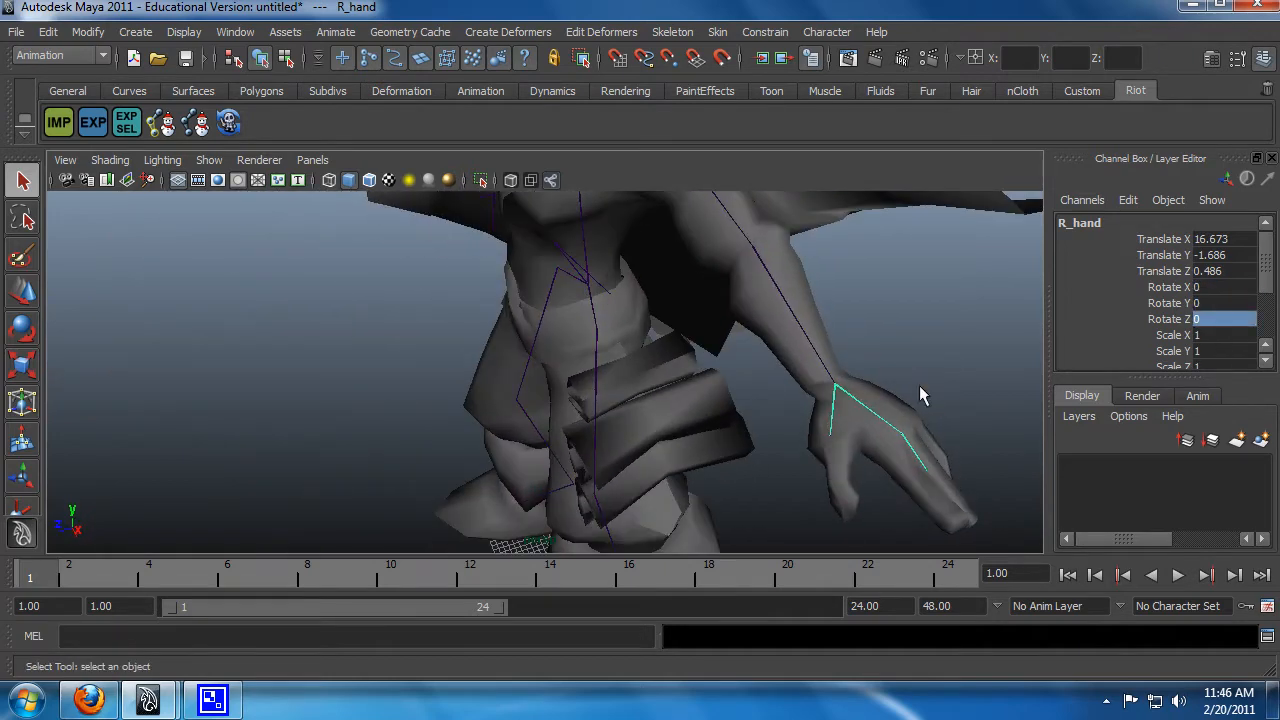
pyautogui.click(910, 454)
pyautogui.click(916, 450)
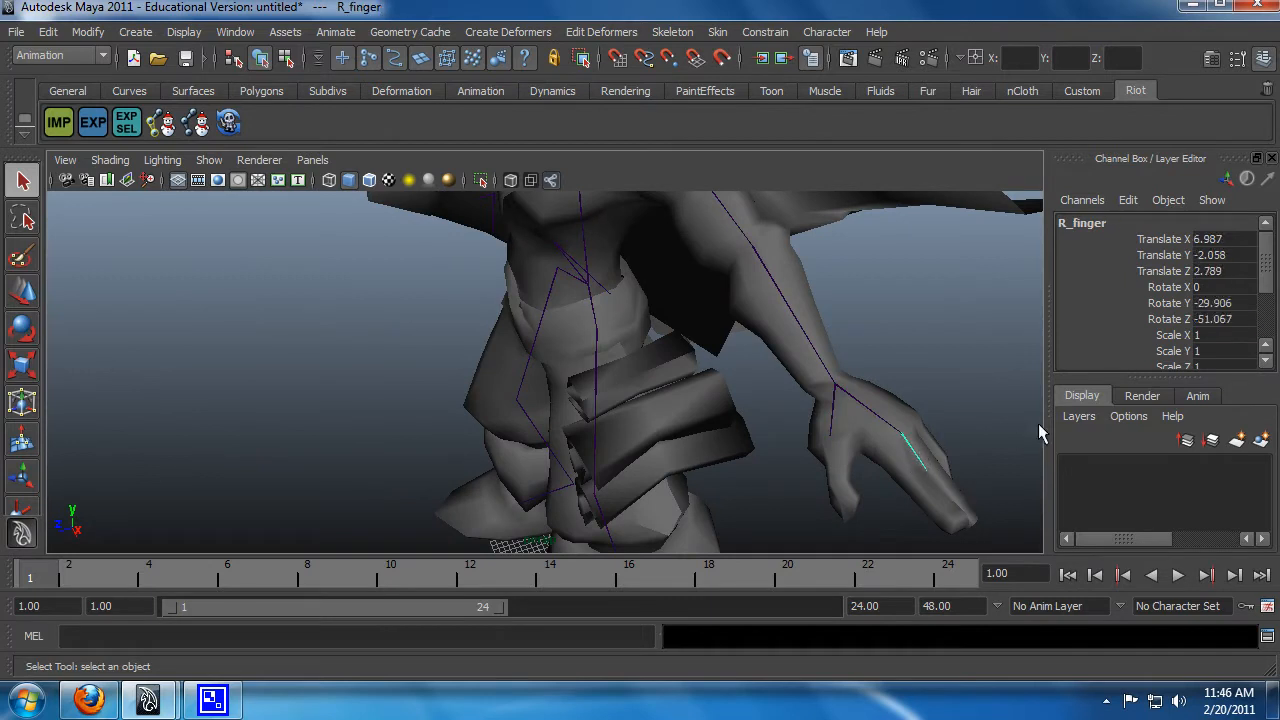
pyautogui.click(1220, 303)
pyautogui.write('0')
pyautogui.press('Return')
pyautogui.click(1220, 319)
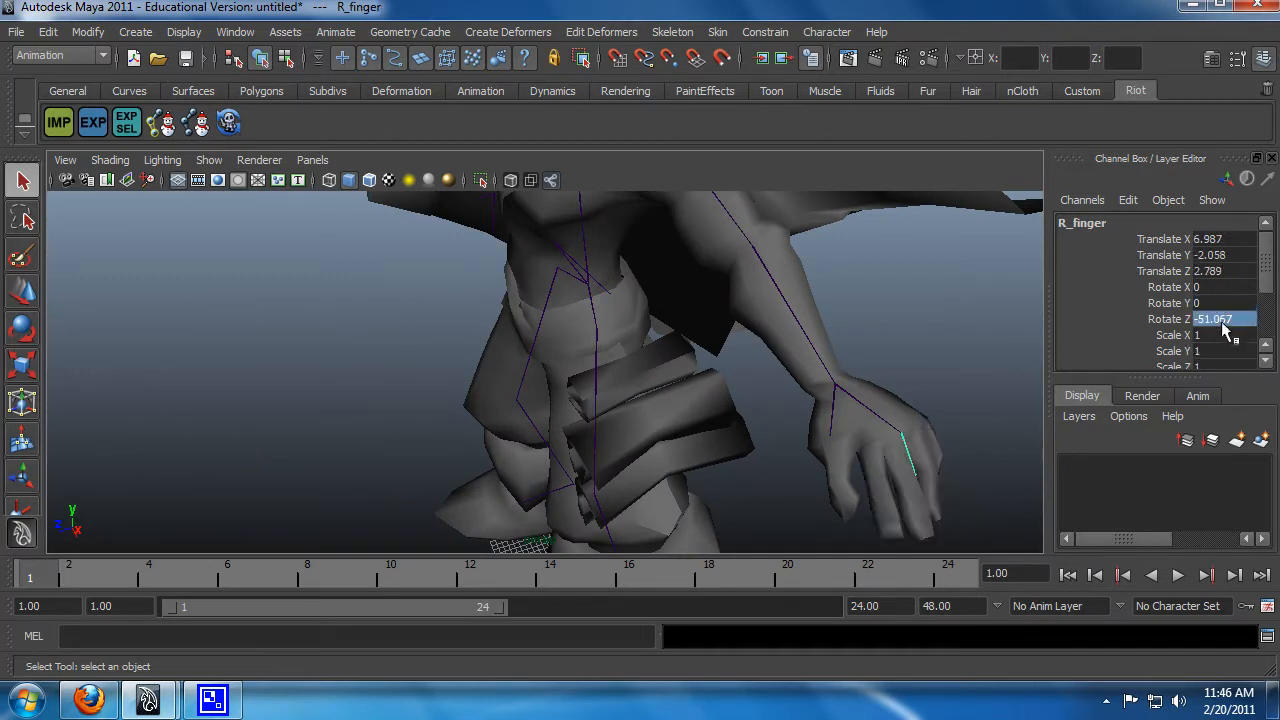
pyautogui.write('0')
pyautogui.press('Return')
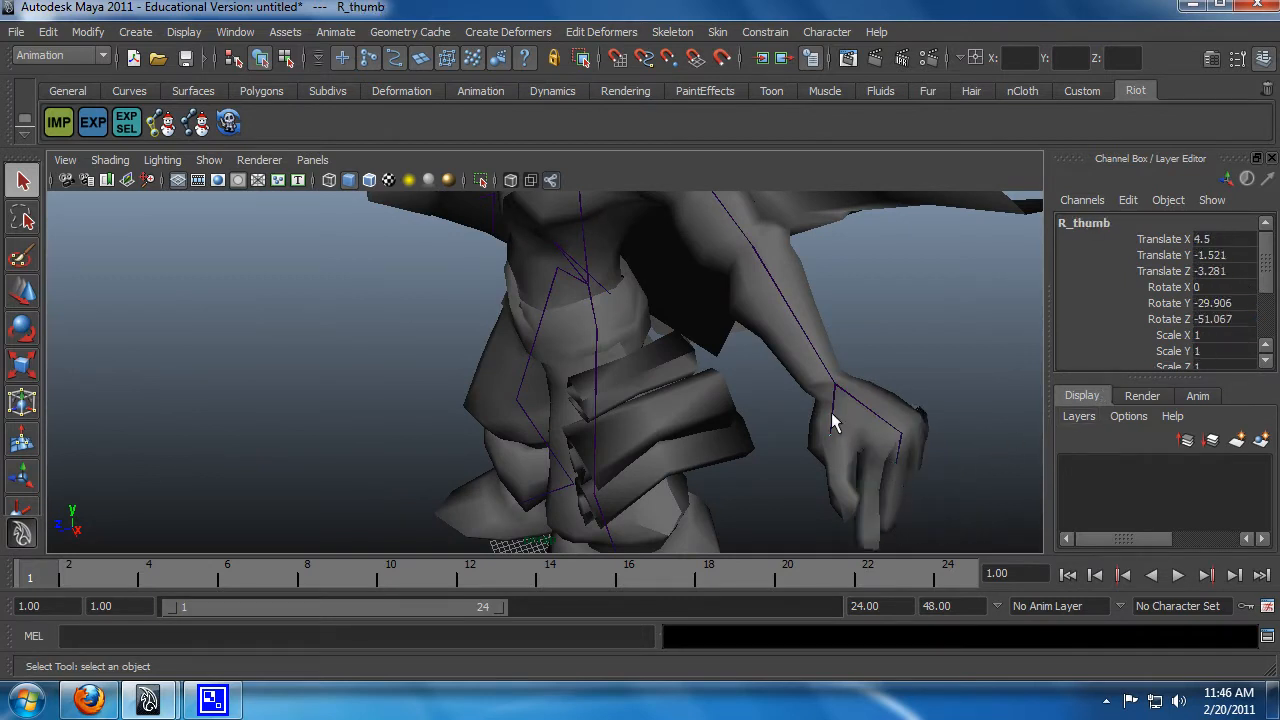
# Check the rotation values of the R_hand, R_finger_b, R_forarm and R_arm joints
pyautogui.click(831, 412)
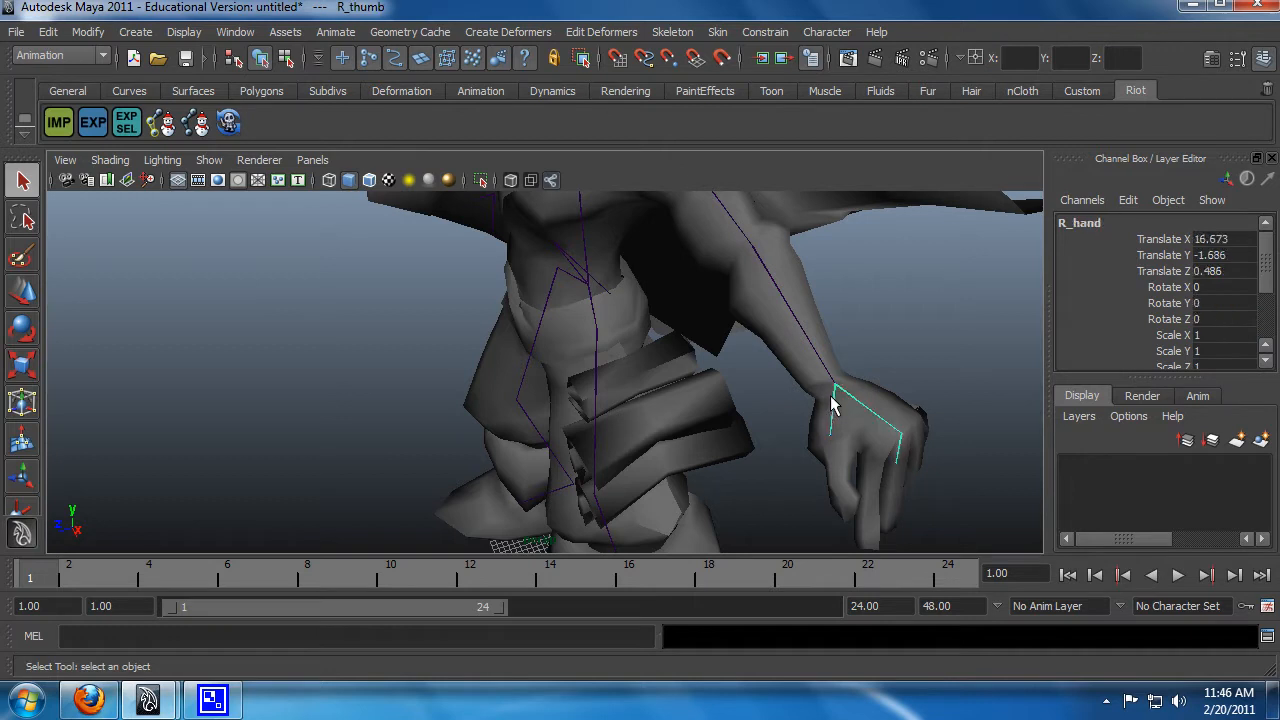
pyautogui.click(886, 456)
pyautogui.click(1208, 302)
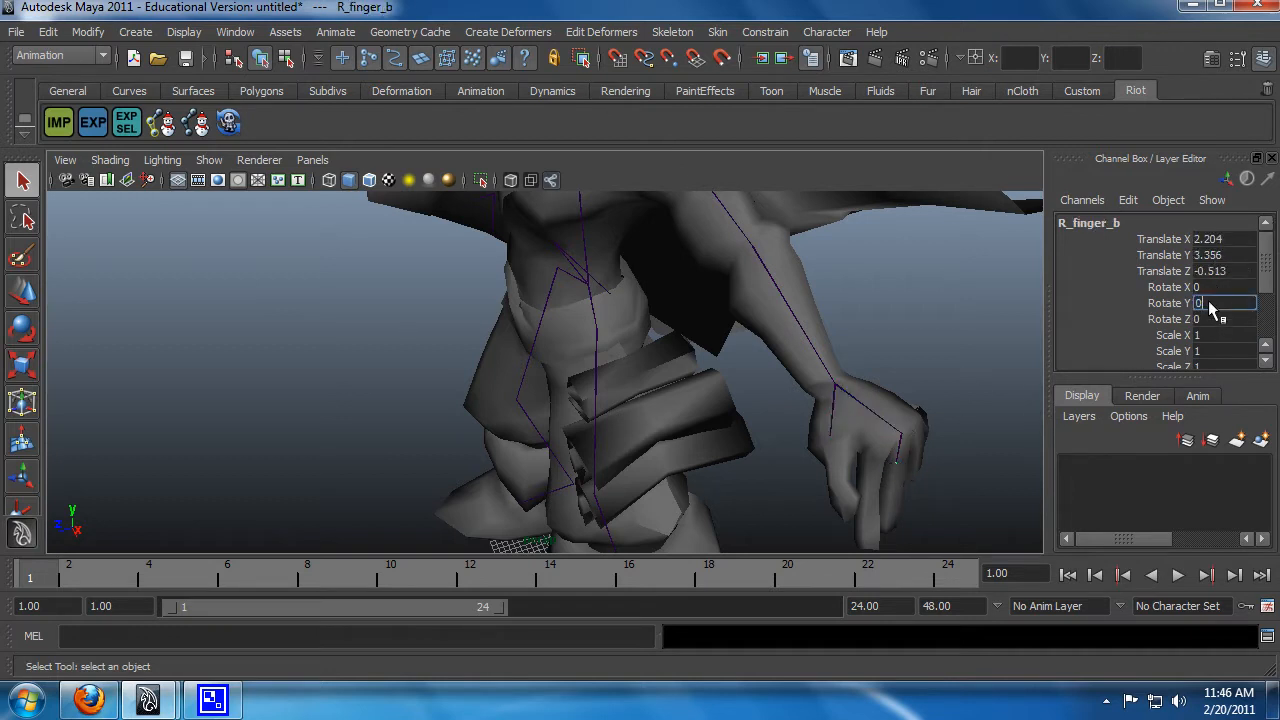
pyautogui.press('Return')
pyautogui.click(836, 398)
pyautogui.click(840, 370)
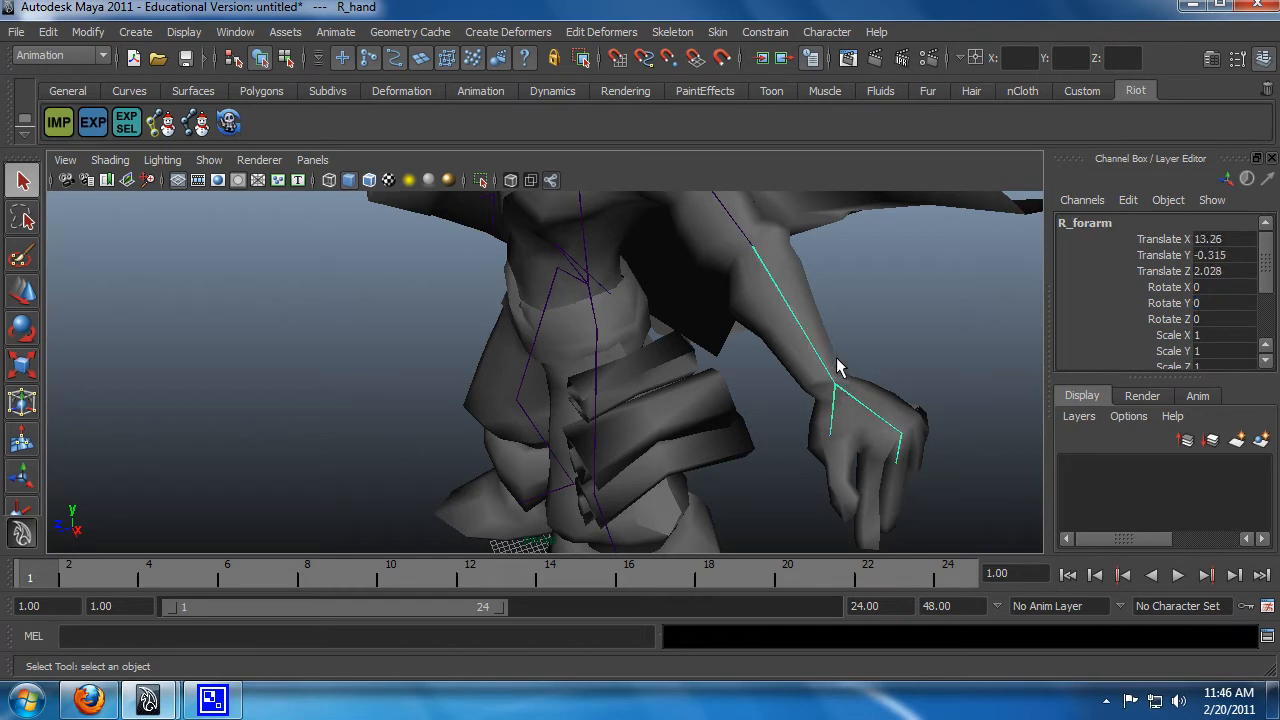
pyautogui.keyDown('alt'); pyautogui.moveTo(748, 312); pyautogui.dragTo(821, 429, button='middle'); pyautogui.keyUp('alt')
pyautogui.click(802, 313)
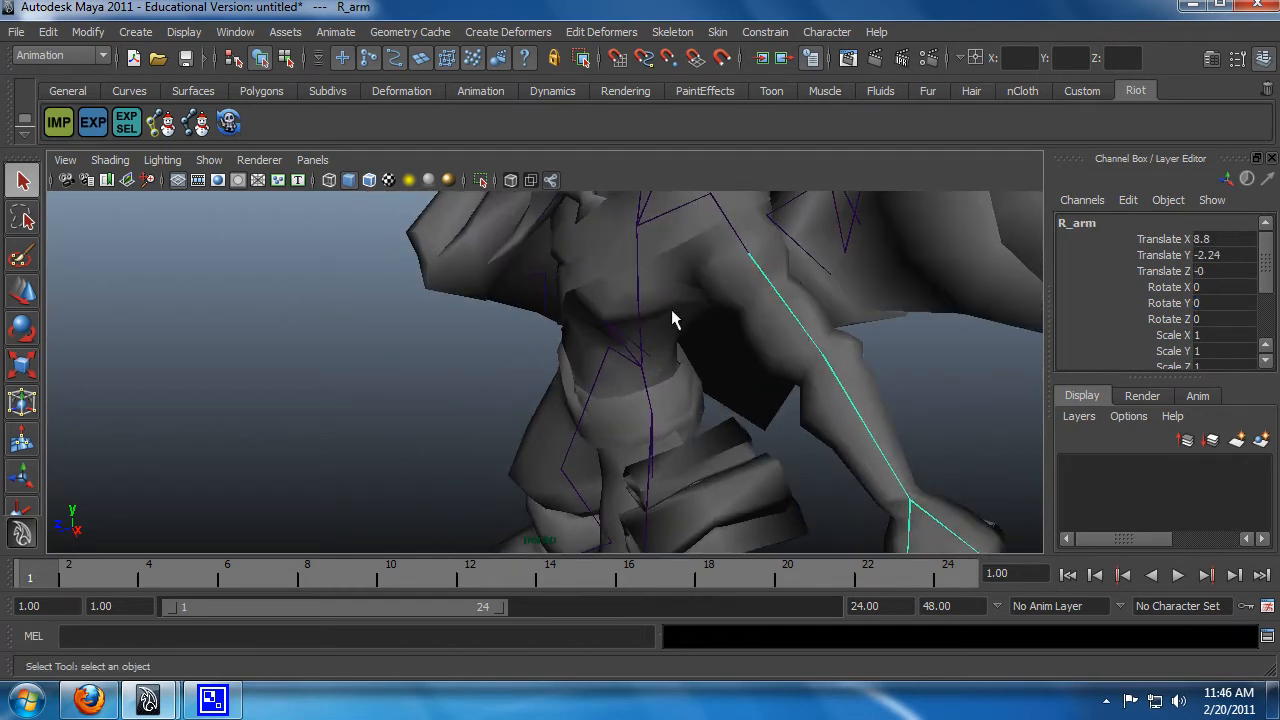
# Select the R_shoulder joint and set its Rotate X to 0
pyautogui.keyDown('alt'); pyautogui.moveTo(671, 309); pyautogui.dragTo(702, 456, button='middle'); pyautogui.keyUp('alt')
pyautogui.keyDown('alt'); pyautogui.moveTo(657, 409); pyautogui.dragTo(801, 387); pyautogui.keyUp('alt')
pyautogui.keyDown('alt'); pyautogui.moveTo(681, 349); pyautogui.dragTo(707, 385, button='middle'); pyautogui.keyUp('alt')
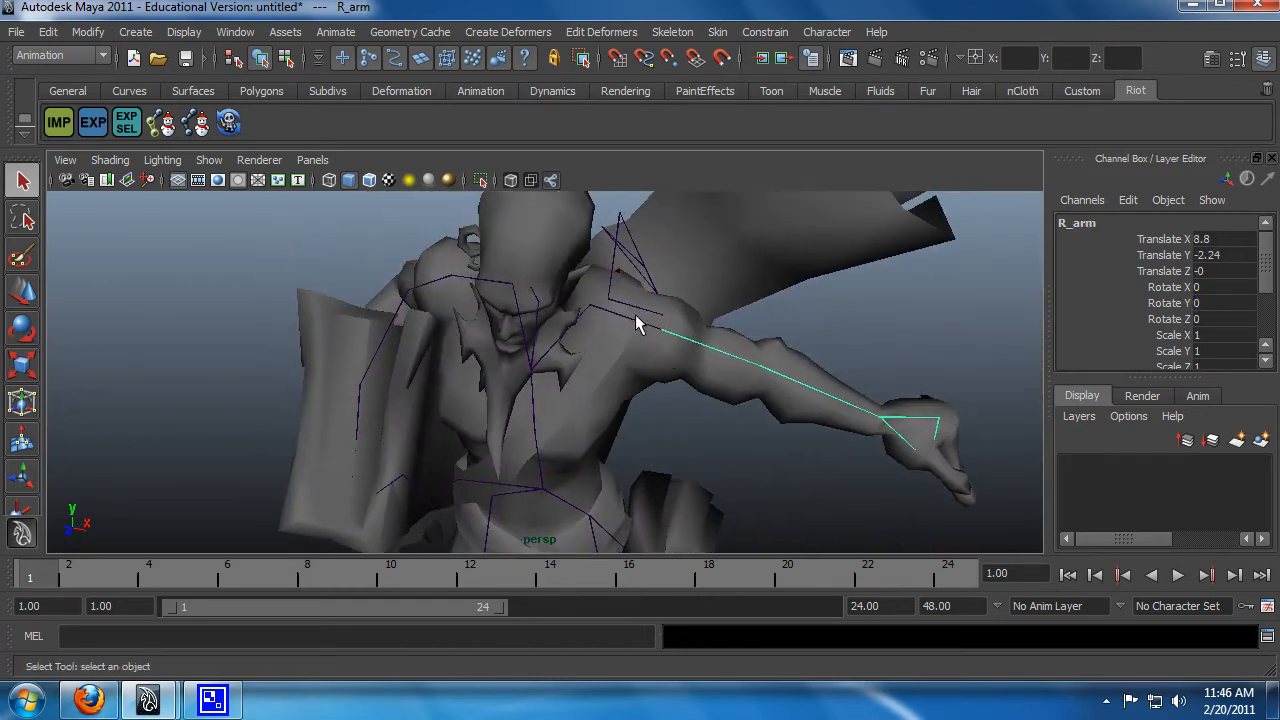
pyautogui.click(633, 317)
pyautogui.keyDown('alt'); pyautogui.moveTo(611, 436); pyautogui.dragTo(680, 372); pyautogui.keyUp('alt')
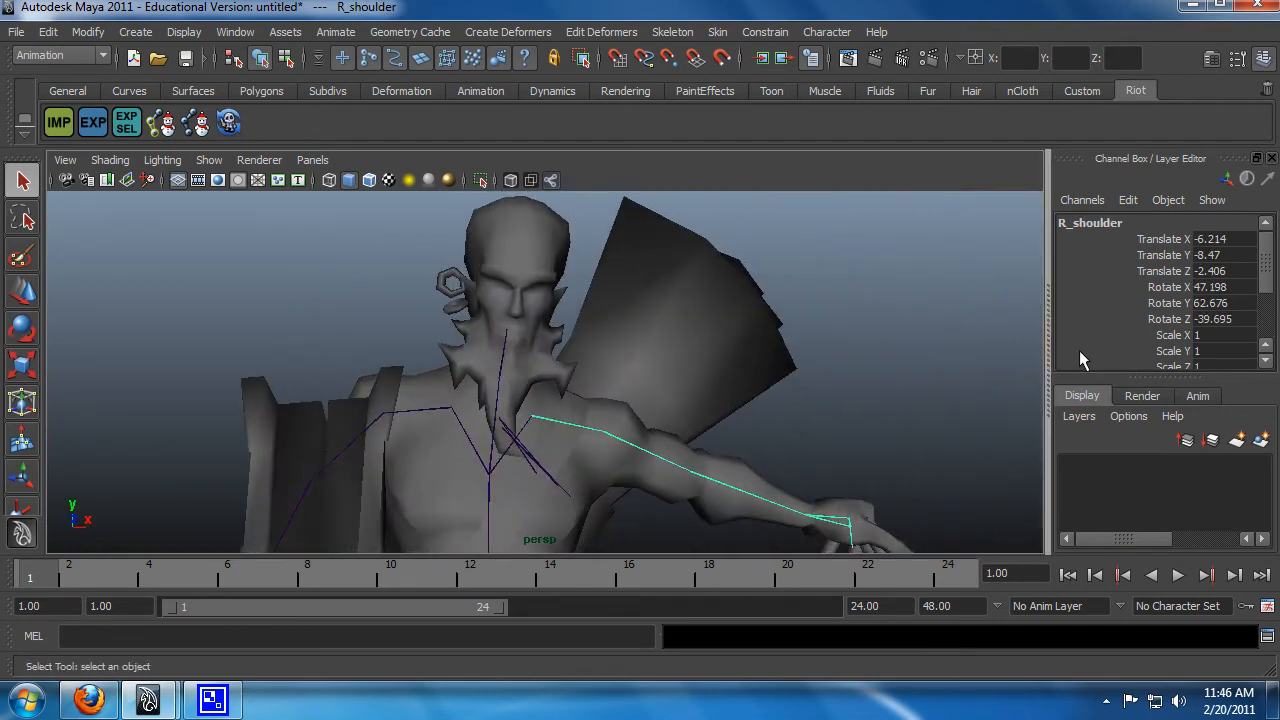
pyautogui.doubleClick(1215, 289)
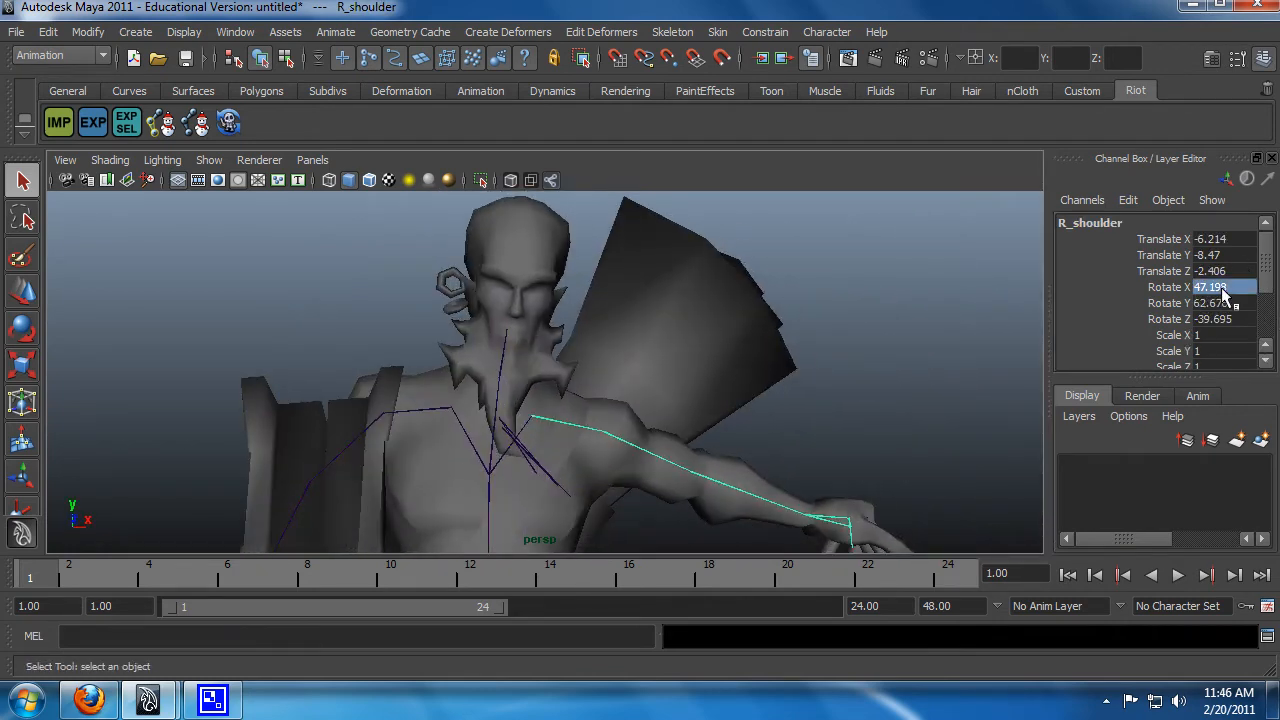
pyautogui.write('0')
pyautogui.press('Return')
# Try setting the R_shoulder joint's Rotate Y and Rotate Z to 0, and undo both changes
pyautogui.doubleClick(1215, 303)
pyautogui.write('0')
pyautogui.press('Return')
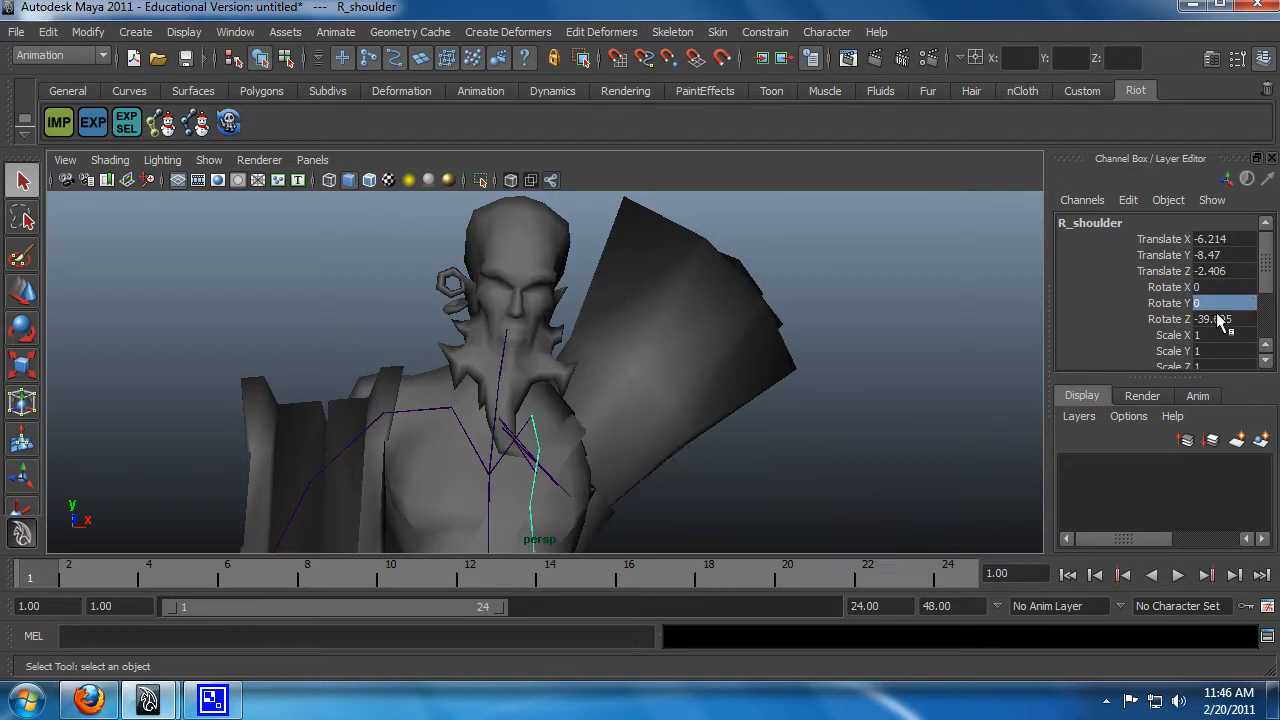
pyautogui.write('0')
pyautogui.press('Return')
pyautogui.hotkey('ctrl', 'z')
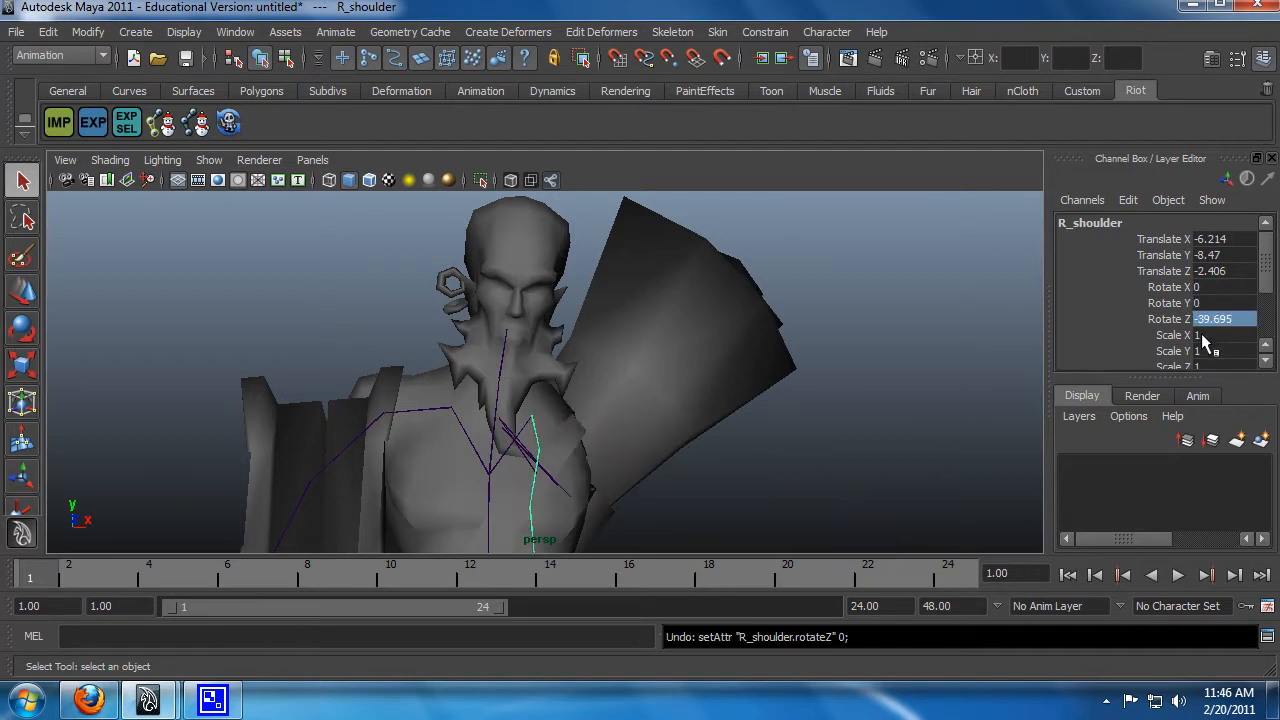
pyautogui.hotkey('ctrl', 'z')
pyautogui.press('f')
pyautogui.scroll(-3, 908, 420)
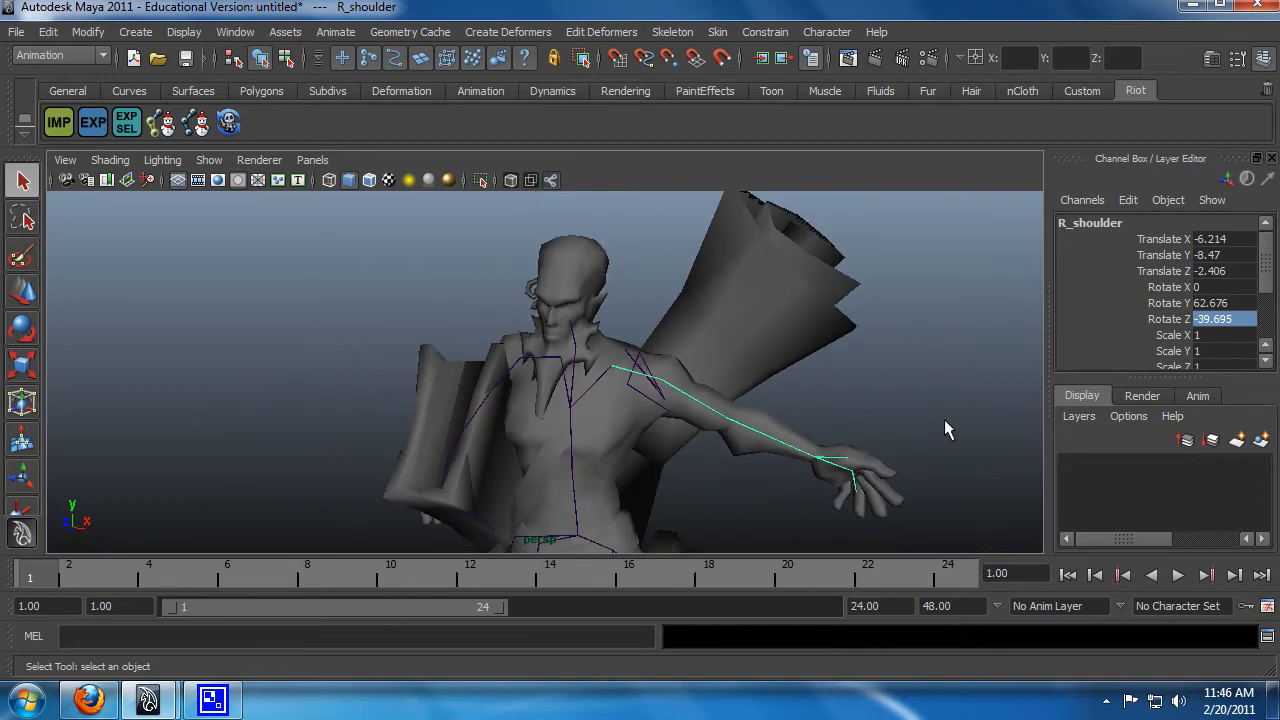
# Undo the R_shoulder joint's Rotate X change and select the R_finger joint
pyautogui.keyDown('alt'); pyautogui.moveTo(944, 419); pyautogui.dragTo(760, 368); pyautogui.keyUp('alt')
pyautogui.hotkey('ctrl', 'z')
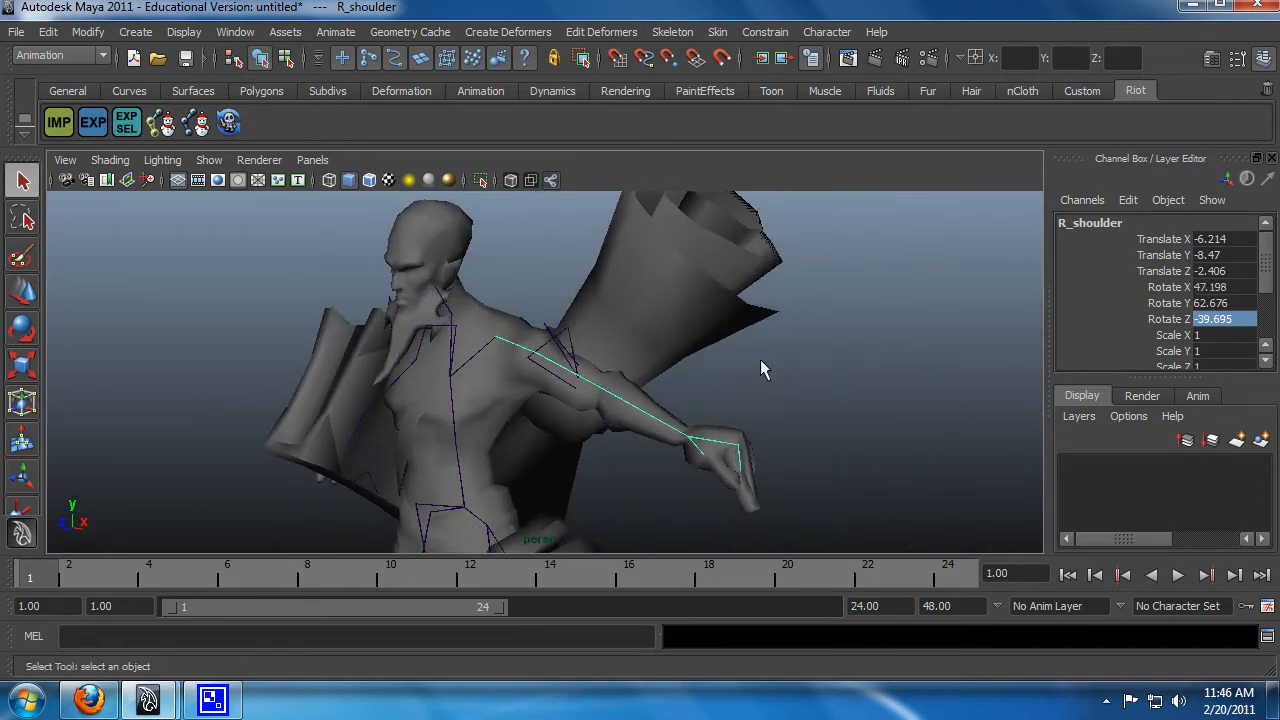
pyautogui.click(740, 456)
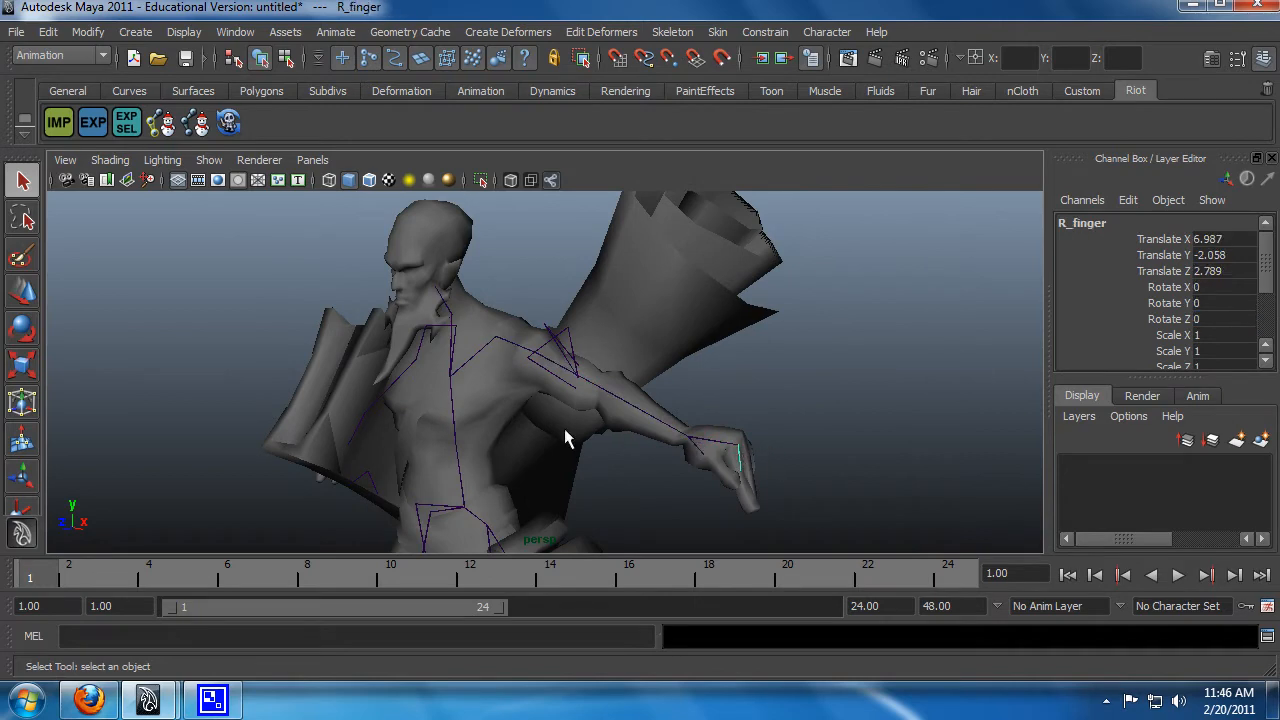
# Select the L_arm joint and set its Rotate X, Rotate Y and Rotate Z to 0
pyautogui.keyDown('alt'); pyautogui.moveTo(565, 435); pyautogui.dragTo(740, 412); pyautogui.keyUp('alt')
pyautogui.moveTo(661, 402)
pyautogui.keyDown('alt'); pyautogui.mouseDown()
pyautogui.moveTo(620, 417)
pyautogui.moveTo(660, 395)
pyautogui.mouseUp(); pyautogui.keyUp('alt')
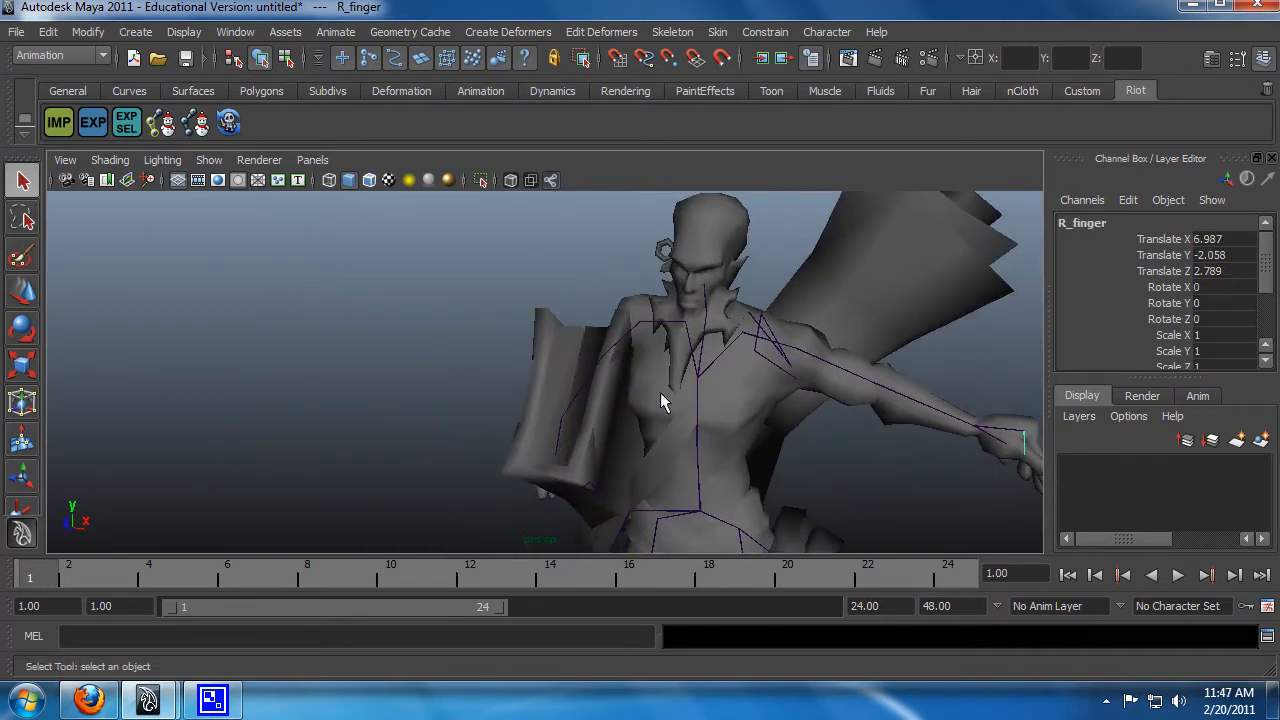
pyautogui.click(632, 328)
pyautogui.click(1213, 316)
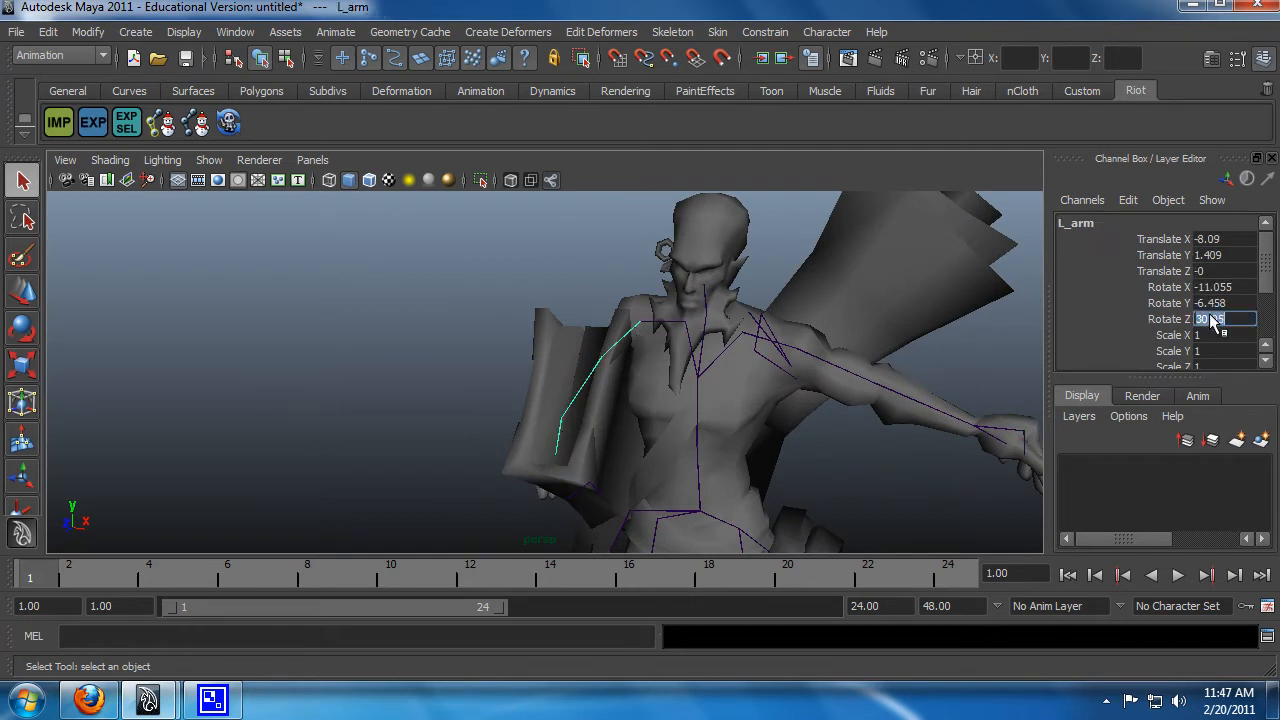
pyautogui.write('0')
pyautogui.press('Return')
pyautogui.click(1222, 302)
pyautogui.write('0')
pyautogui.press('Return')
pyautogui.click(1222, 286)
pyautogui.write('0')
pyautogui.press('Return')
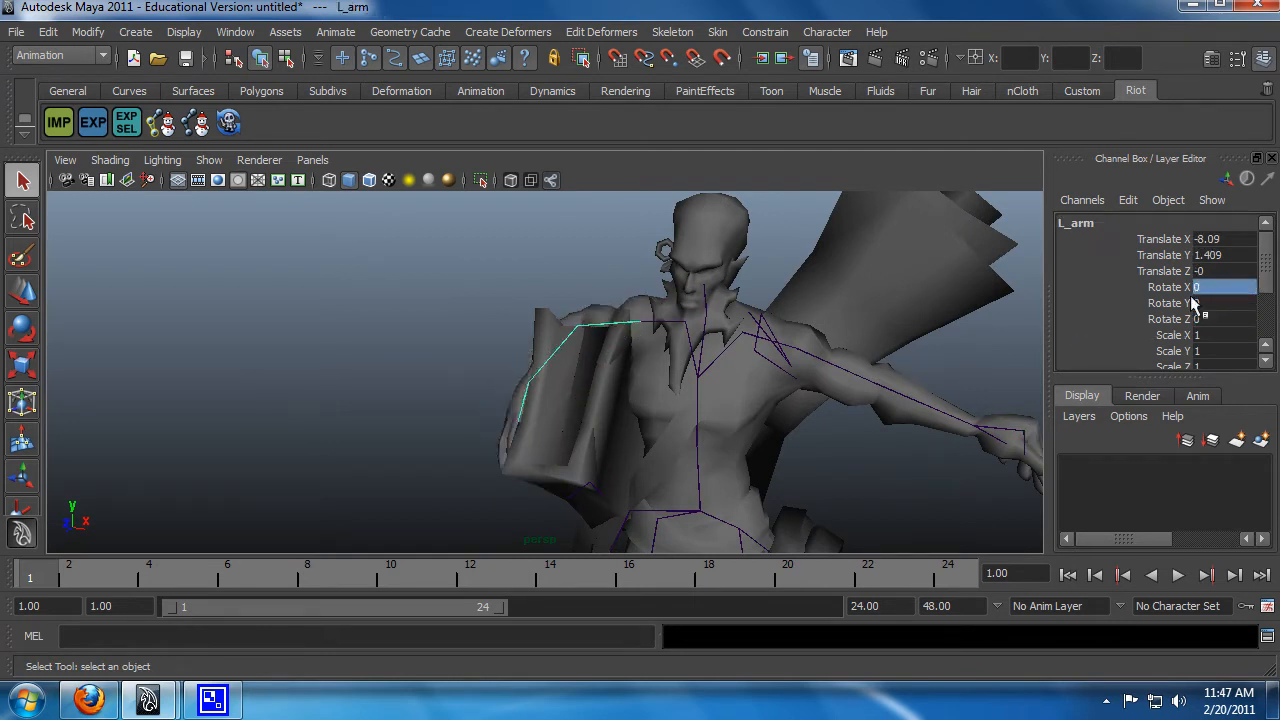
# Select the L_forarm joint and set its Rotate X, Rotate Y and Rotate Z to 0
pyautogui.keyDown('alt'); pyautogui.moveTo(564, 465); pyautogui.dragTo(491, 426); pyautogui.keyUp('alt')
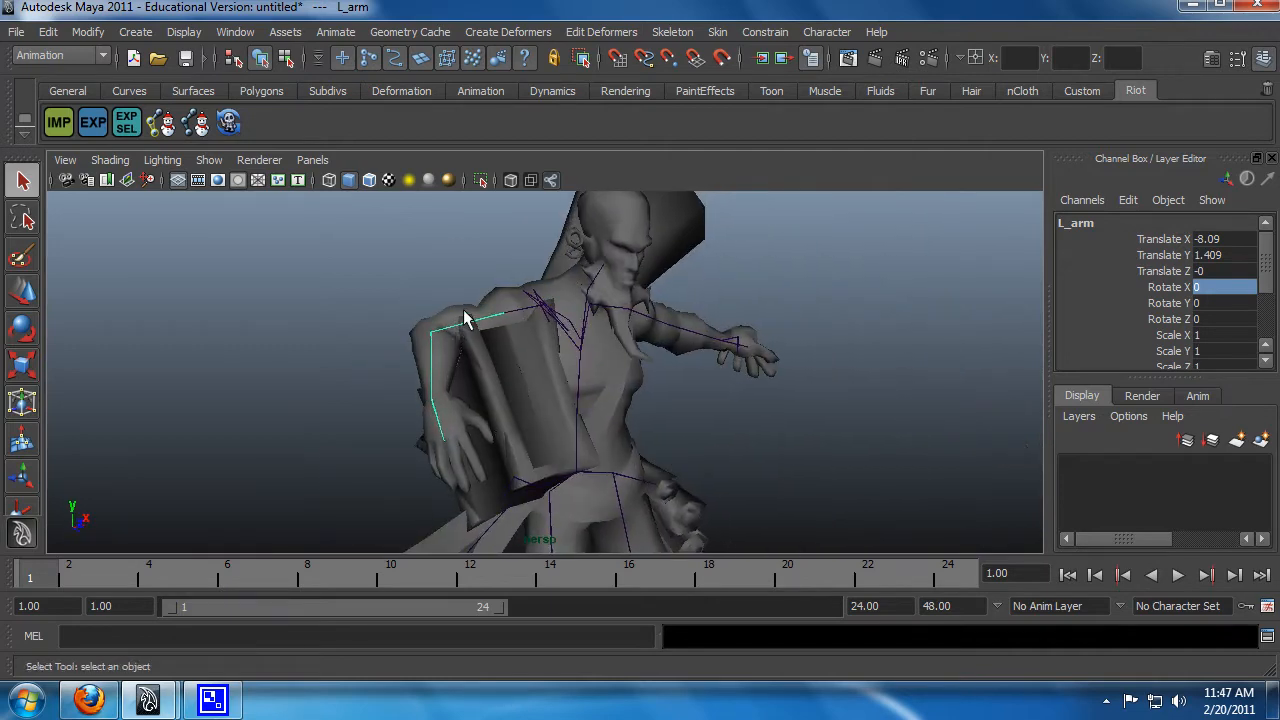
pyautogui.click(448, 336)
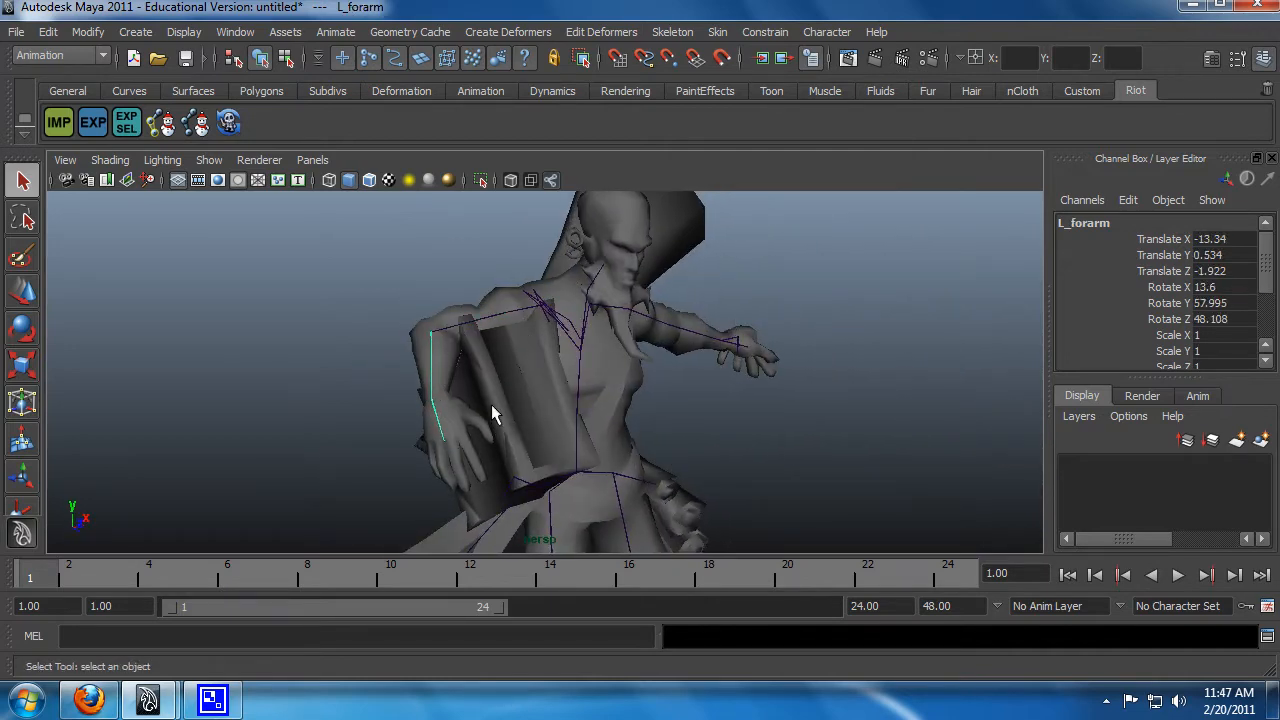
pyautogui.keyDown('alt'); pyautogui.moveTo(491, 414); pyautogui.dragTo(503, 378); pyautogui.keyUp('alt')
pyautogui.click(417, 310)
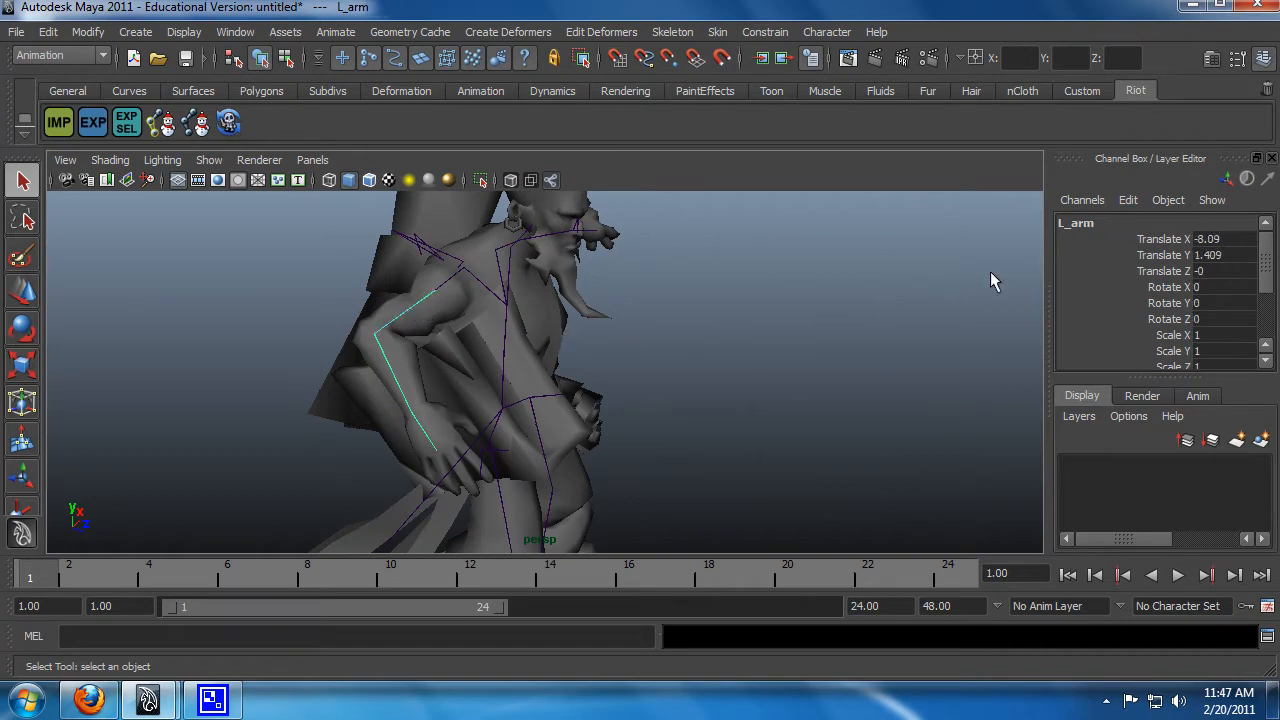
pyautogui.click(394, 370)
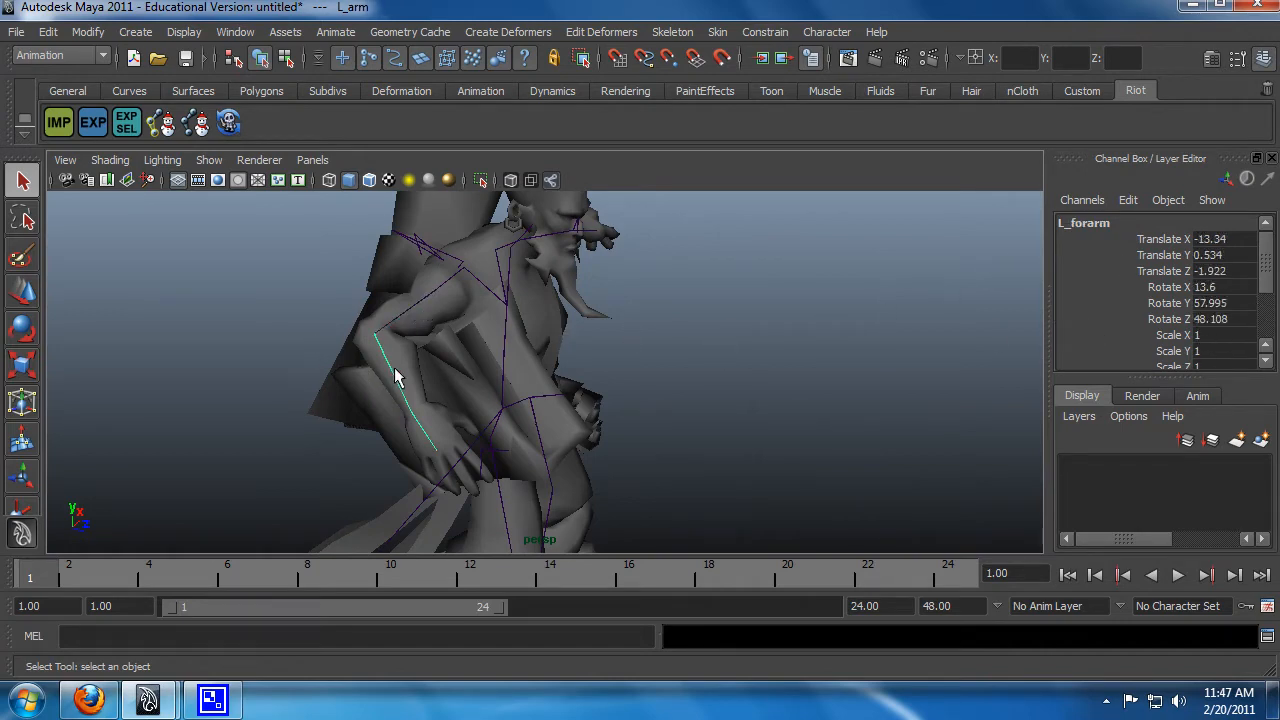
pyautogui.click(1215, 287)
pyautogui.write('0')
pyautogui.press('Return')
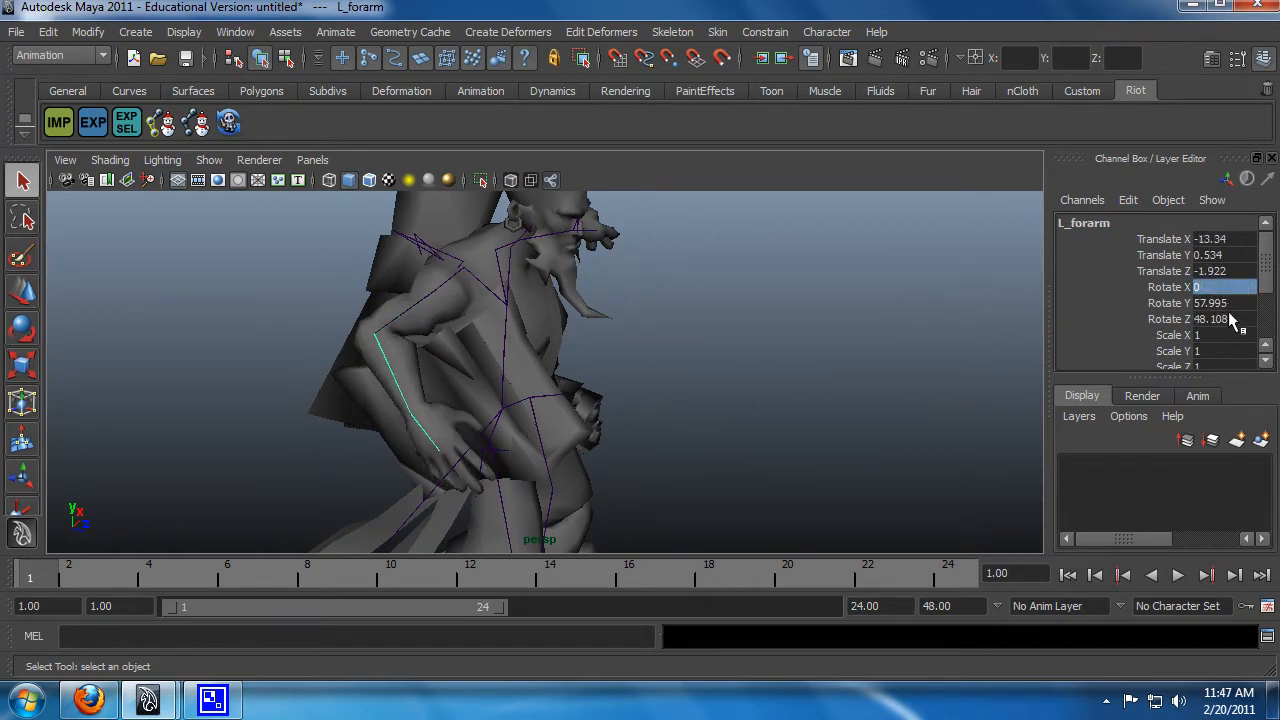
pyautogui.click(1222, 304)
pyautogui.write('0')
pyautogui.press('Return')
pyautogui.click(1224, 319)
pyautogui.write('0')
pyautogui.press('Return')
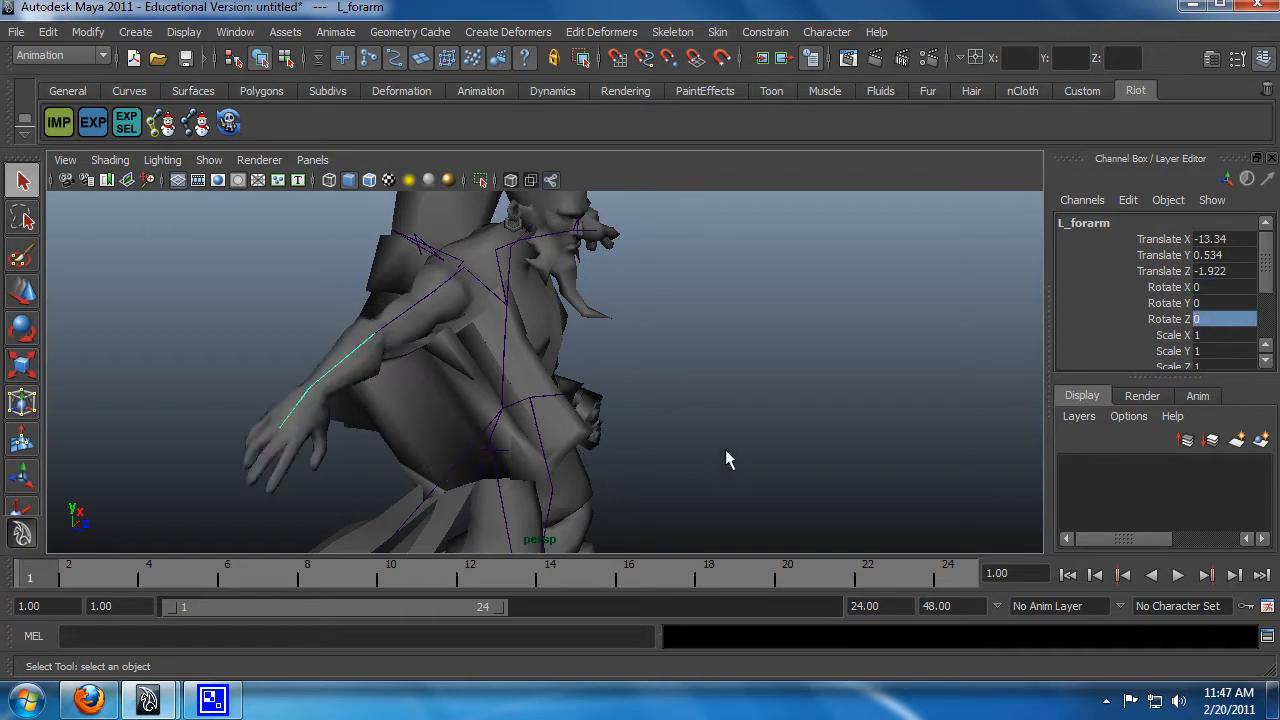
# Examine the book_r and weapon joints inside the book mesh at the character's side
pyautogui.keyDown('alt'); pyautogui.moveTo(725, 449); pyautogui.dragTo(703, 347); pyautogui.keyUp('alt')
pyautogui.click(600, 410)
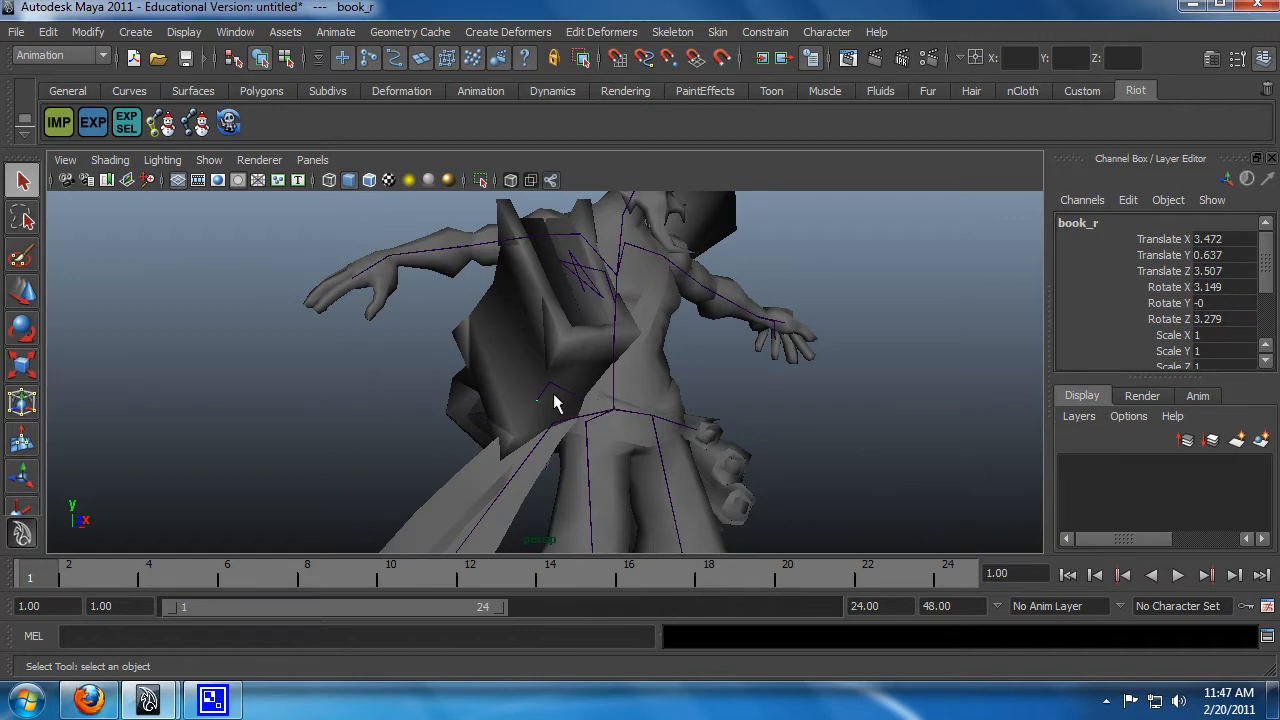
pyautogui.click(561, 387)
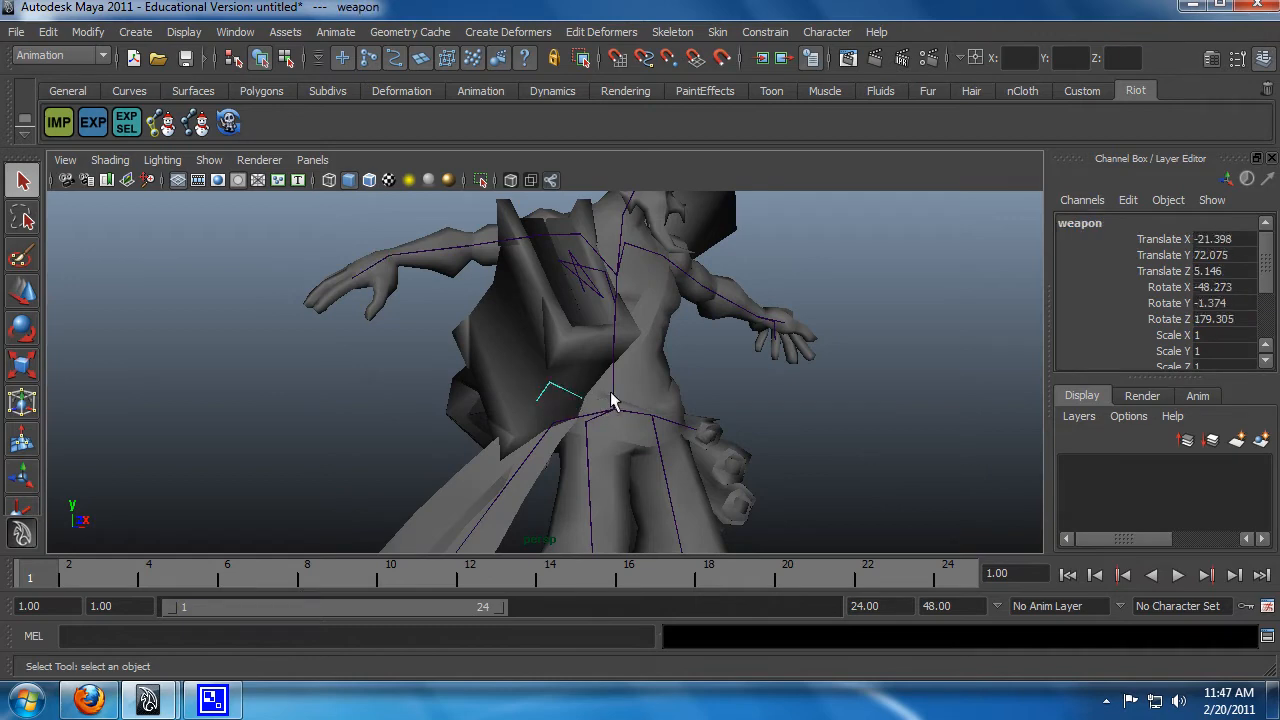
pyautogui.keyDown('alt'); pyautogui.moveTo(668, 384); pyautogui.dragTo(368, 390); pyautogui.keyUp('alt')
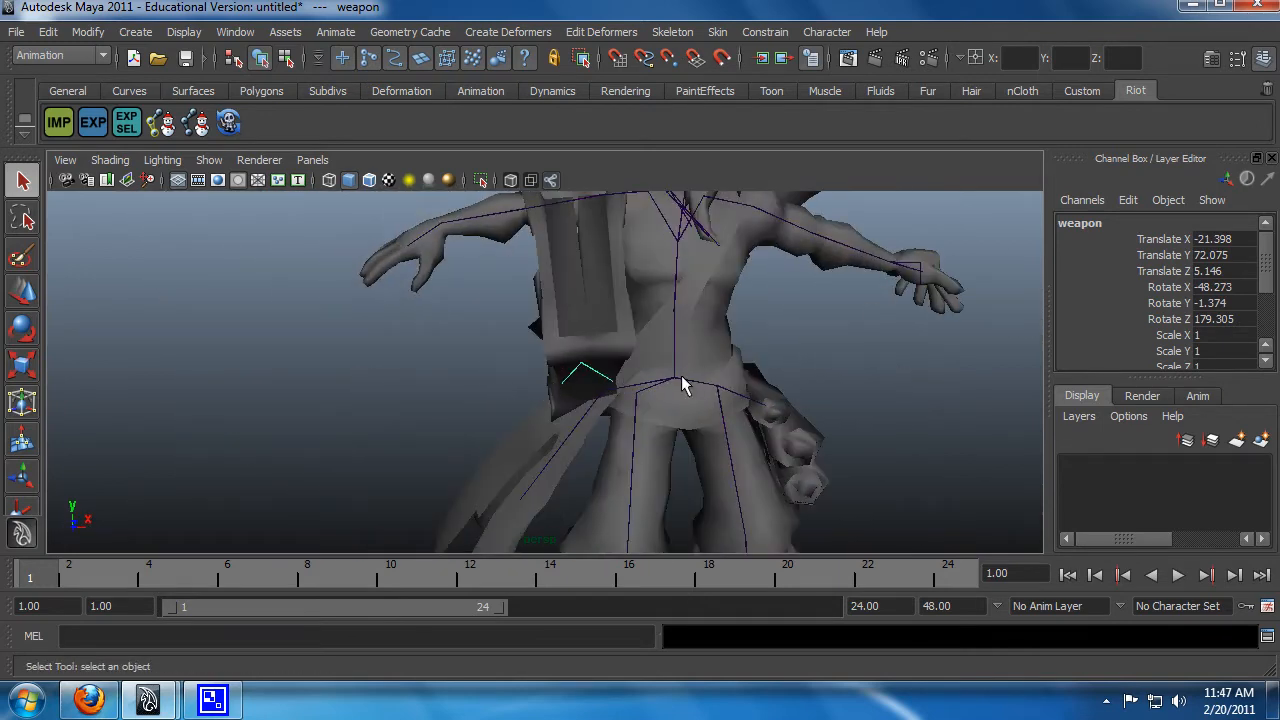
pyautogui.press('w')
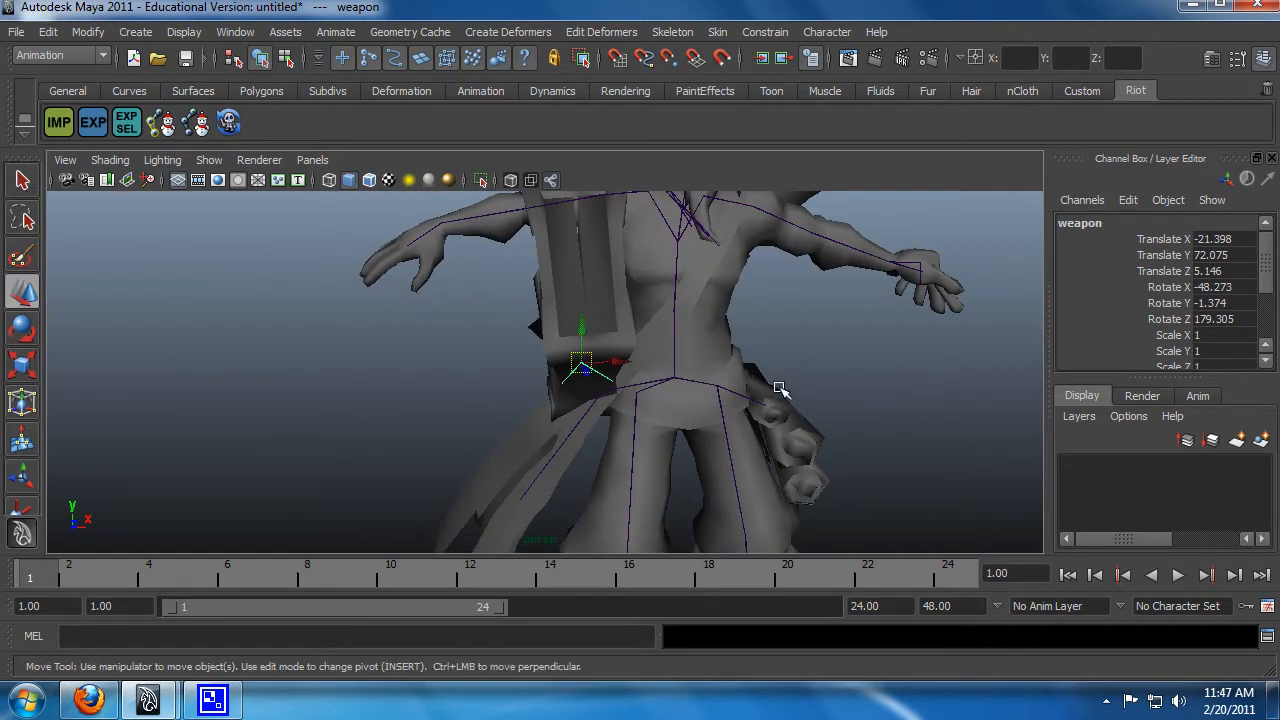
# Select the L_hand joint and set its Rotate X, Rotate Y and Rotate Z to 0
pyautogui.keyDown('alt'); pyautogui.moveTo(660, 350); pyautogui.dragTo(436, 305); pyautogui.keyUp('alt')
pyautogui.click(455, 302)
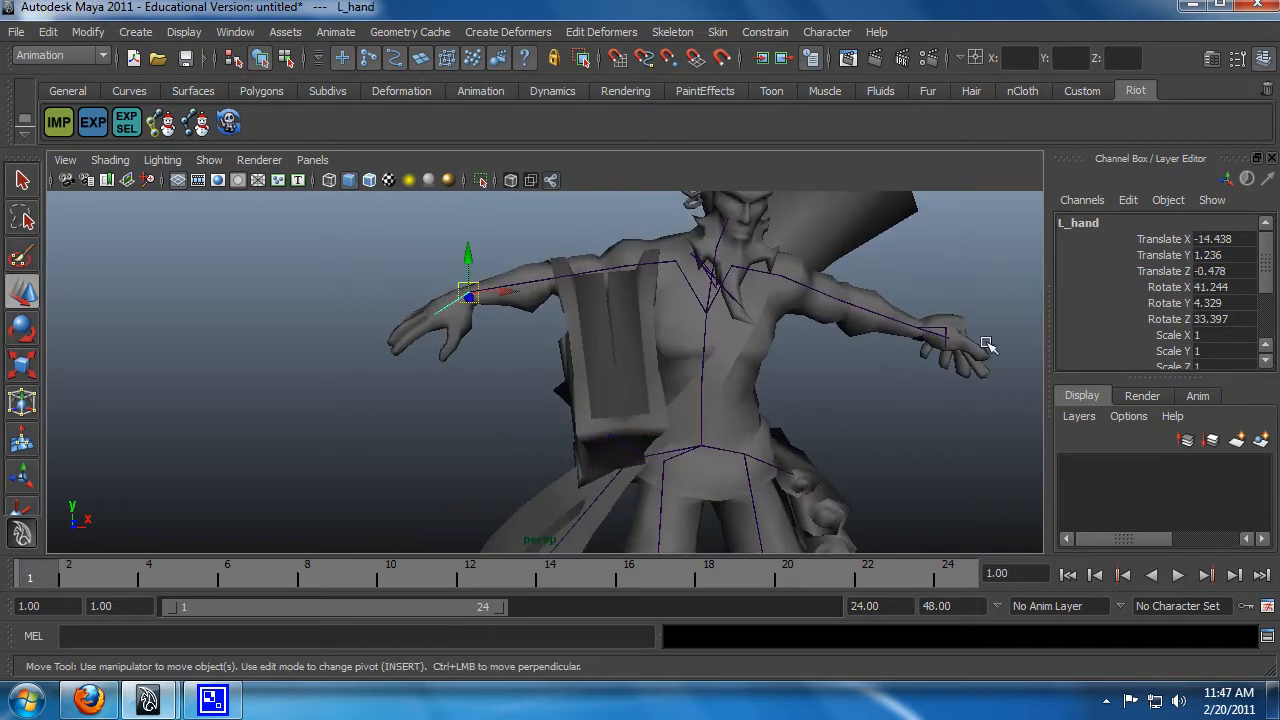
pyautogui.click(1222, 288)
pyautogui.write('0')
pyautogui.press('Return')
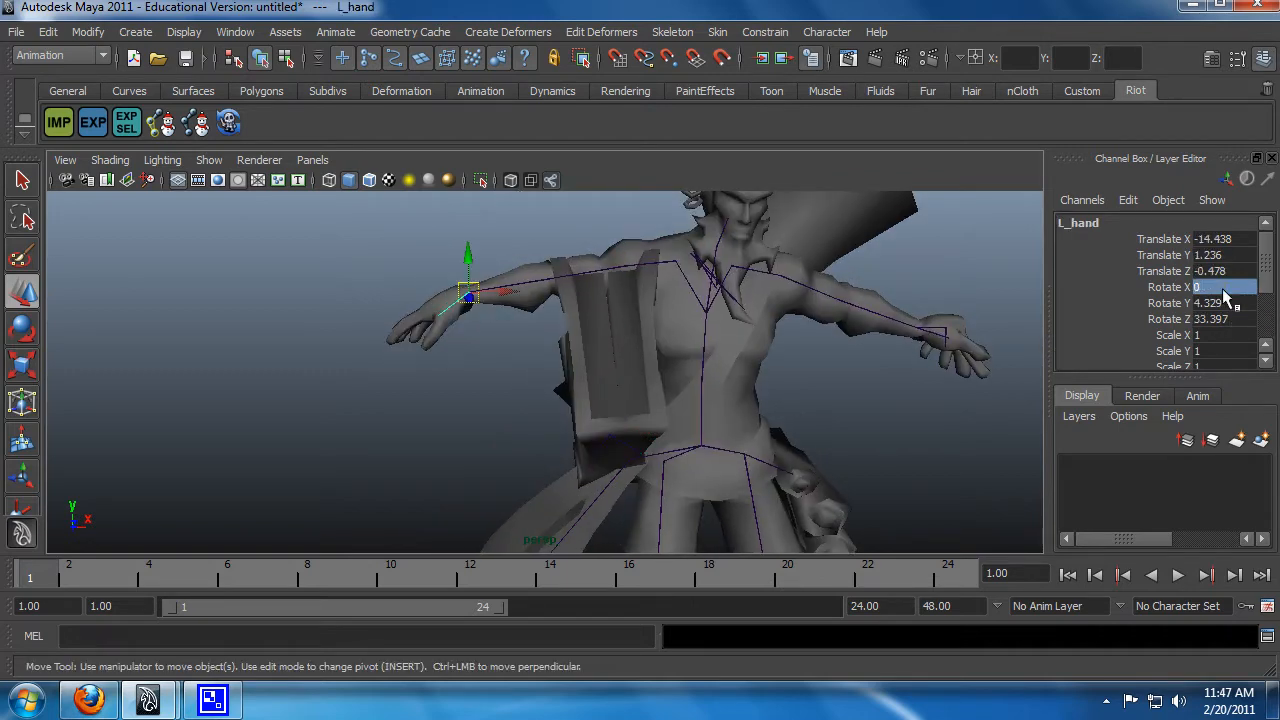
pyautogui.click(1226, 304)
pyautogui.write('0')
pyautogui.press('Return')
pyautogui.click(1227, 320)
pyautogui.write('0')
pyautogui.press('Return')
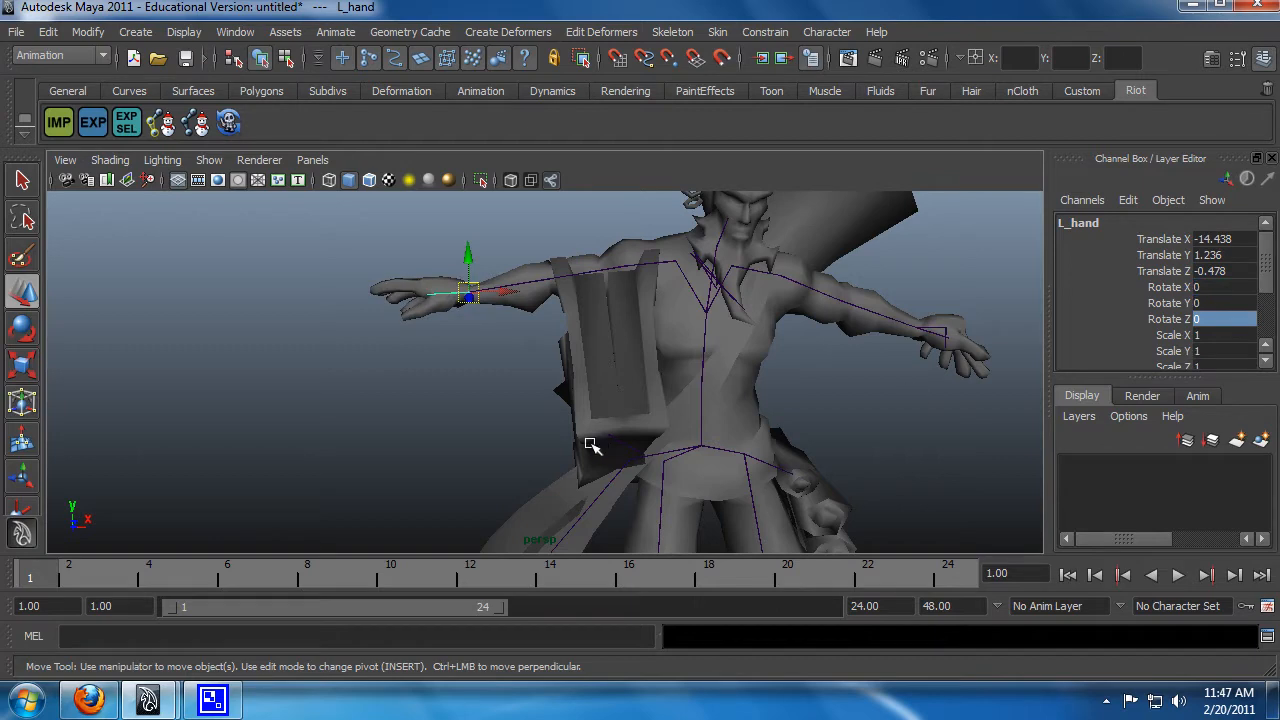
# Select the L_finger joint and set its Rotate X, Rotate Y and Rotate Z to 0
pyautogui.keyDown('alt'); pyautogui.moveTo(591, 443); pyautogui.dragTo(640, 420); pyautogui.keyUp('alt')
pyautogui.press('q')
pyautogui.click(578, 425)
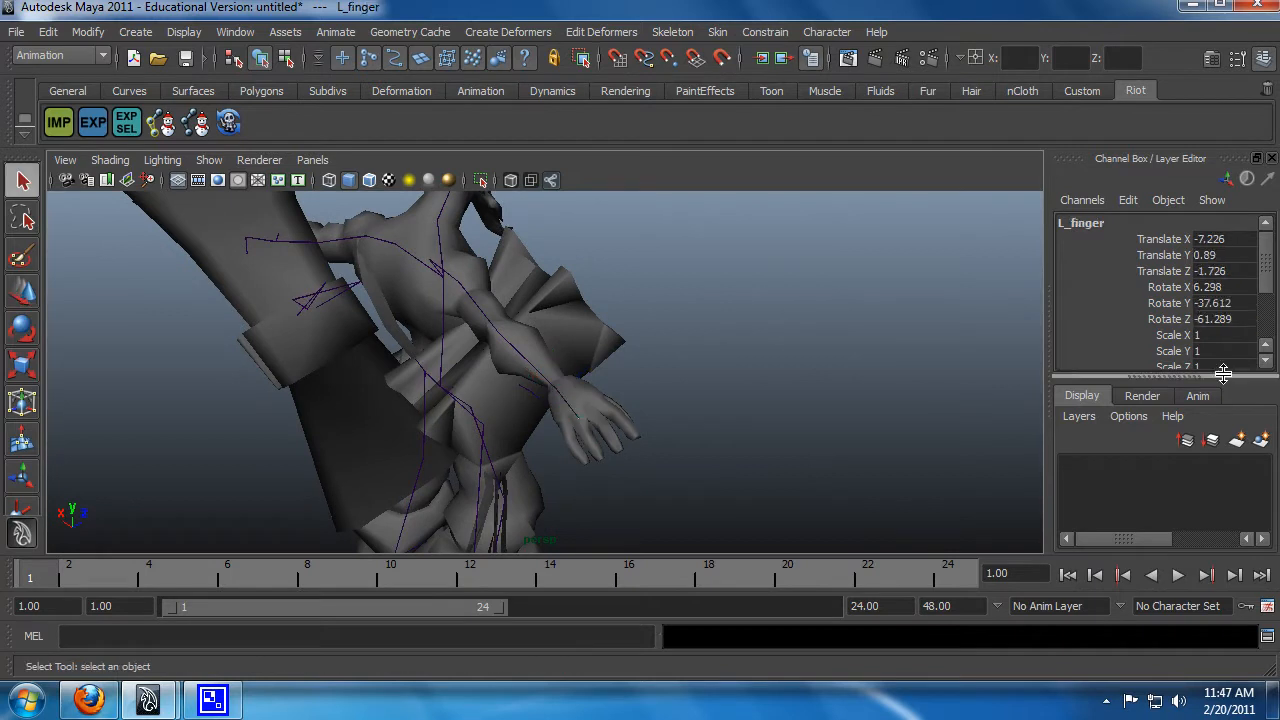
pyautogui.click(1217, 288)
pyautogui.write('0')
pyautogui.press('Return')
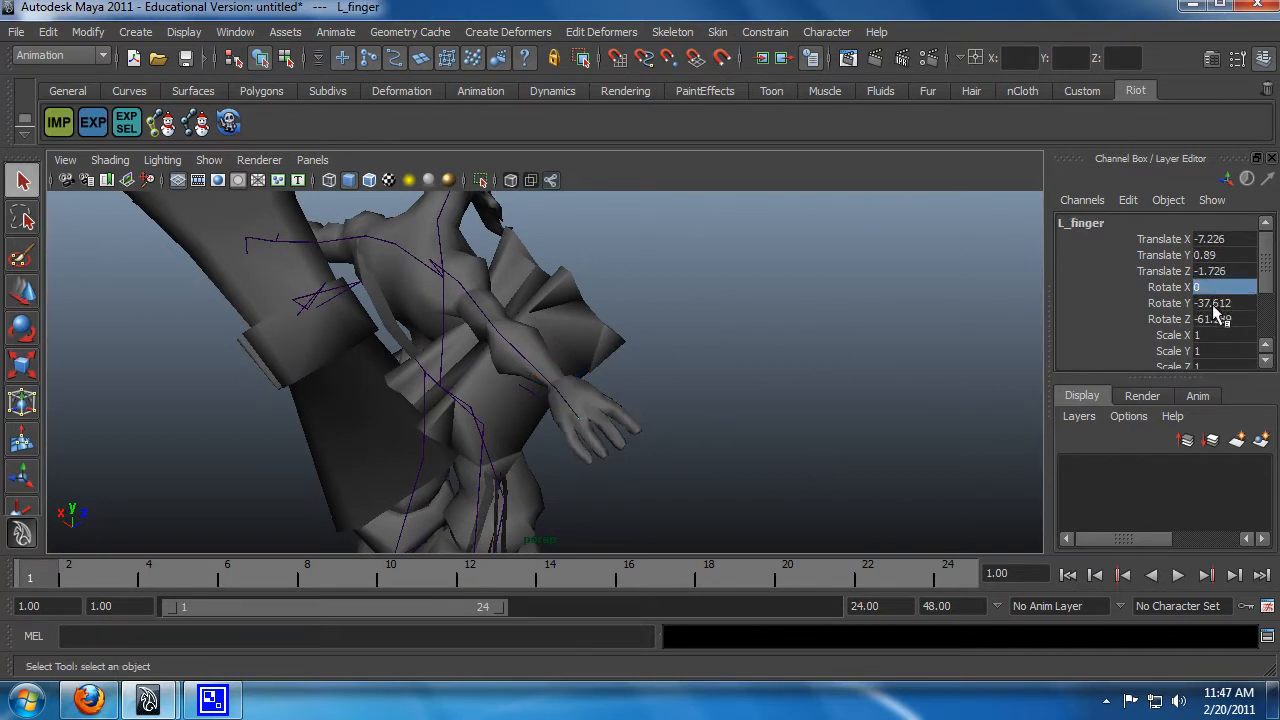
pyautogui.click(1214, 304)
pyautogui.write('0')
pyautogui.press('Return')
pyautogui.click(1218, 322)
pyautogui.write('0')
pyautogui.press('Return')
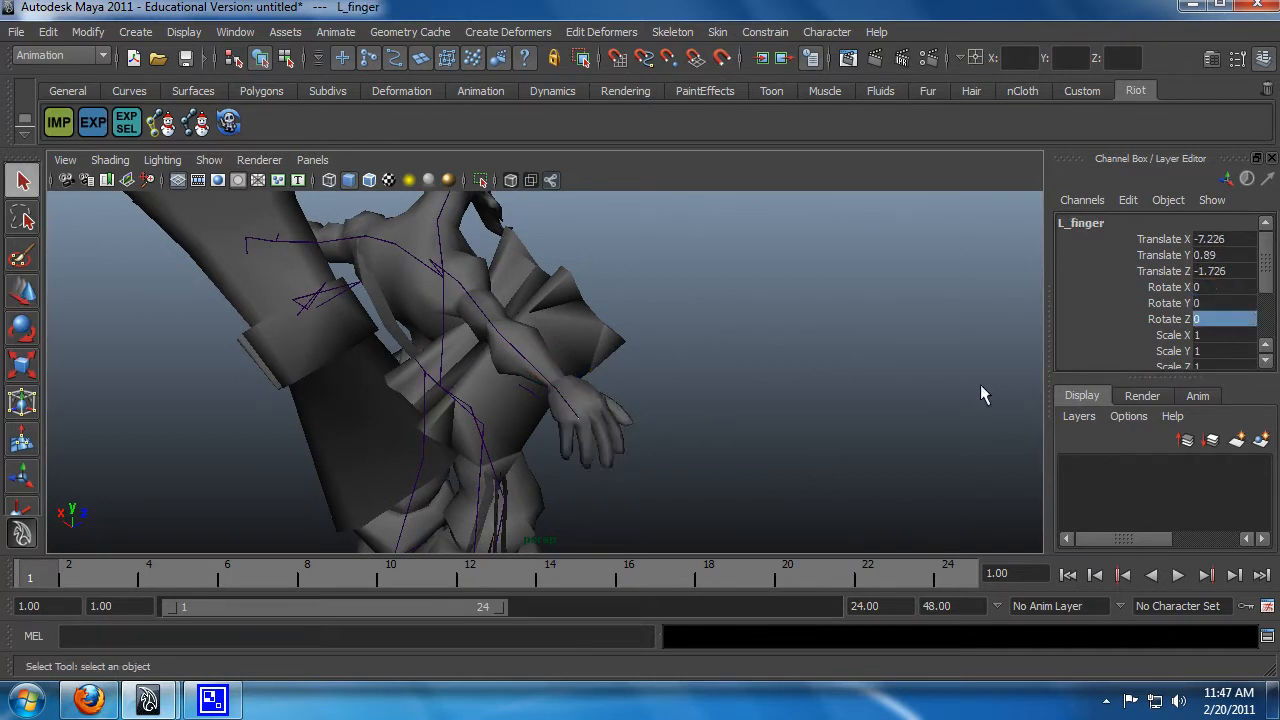
# Check the rotation values of the L_hand and L_forarm joints
pyautogui.click(544, 382)
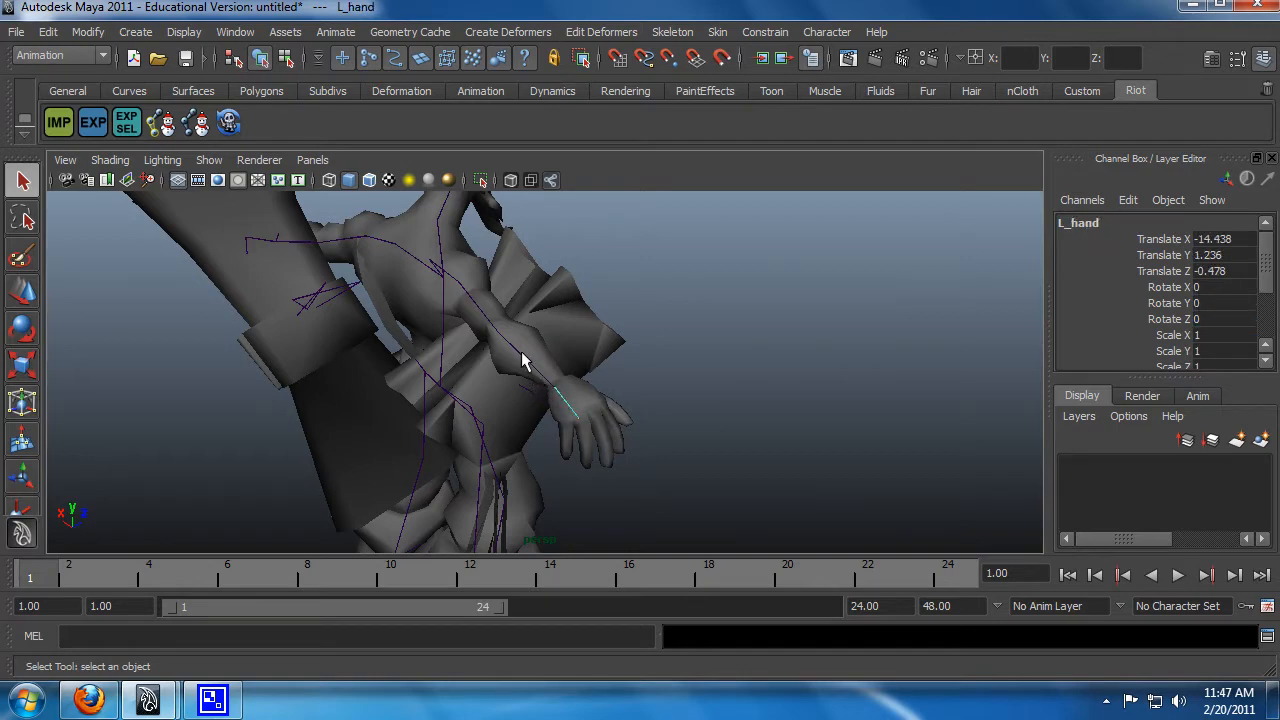
pyautogui.click(521, 355)
pyautogui.keyDown('alt'); pyautogui.moveTo(723, 423); pyautogui.dragTo(763, 389); pyautogui.keyUp('alt')
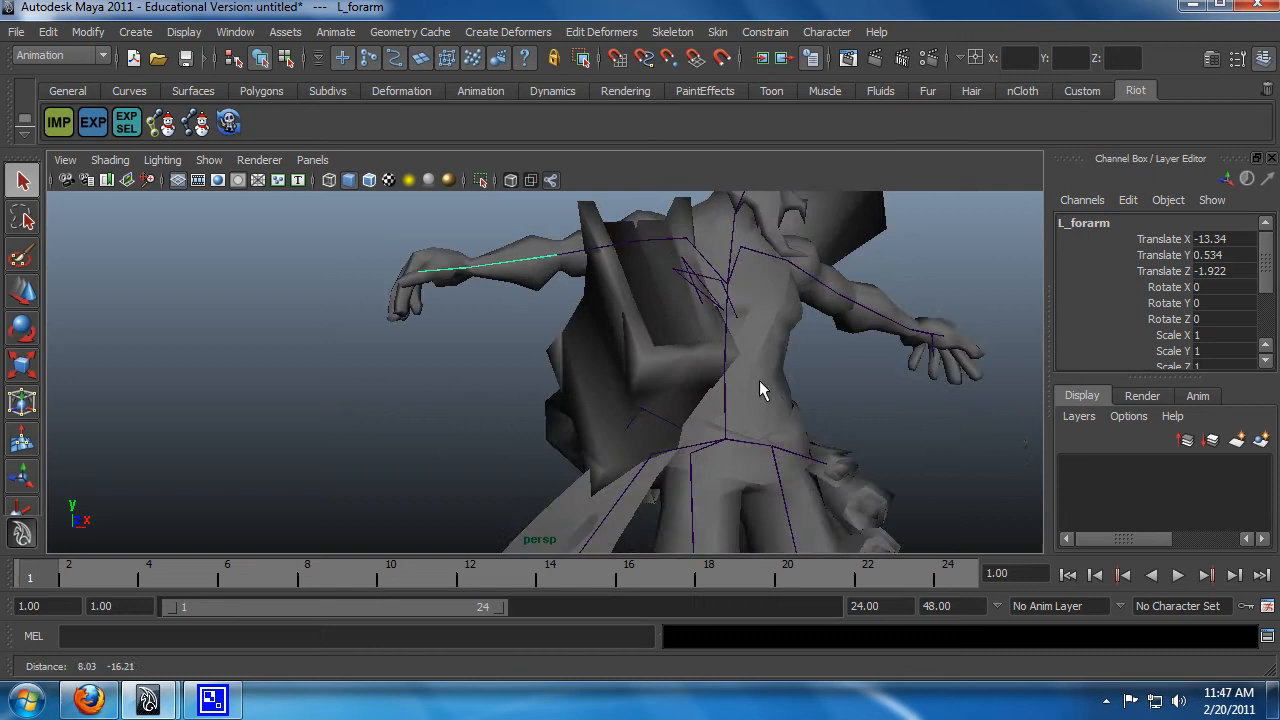
# Select the weapon joint in the book and set its Rotate X, Rotate Y and Rotate Z to 0
pyautogui.click(642, 424)
pyautogui.doubleClick(1215, 287)
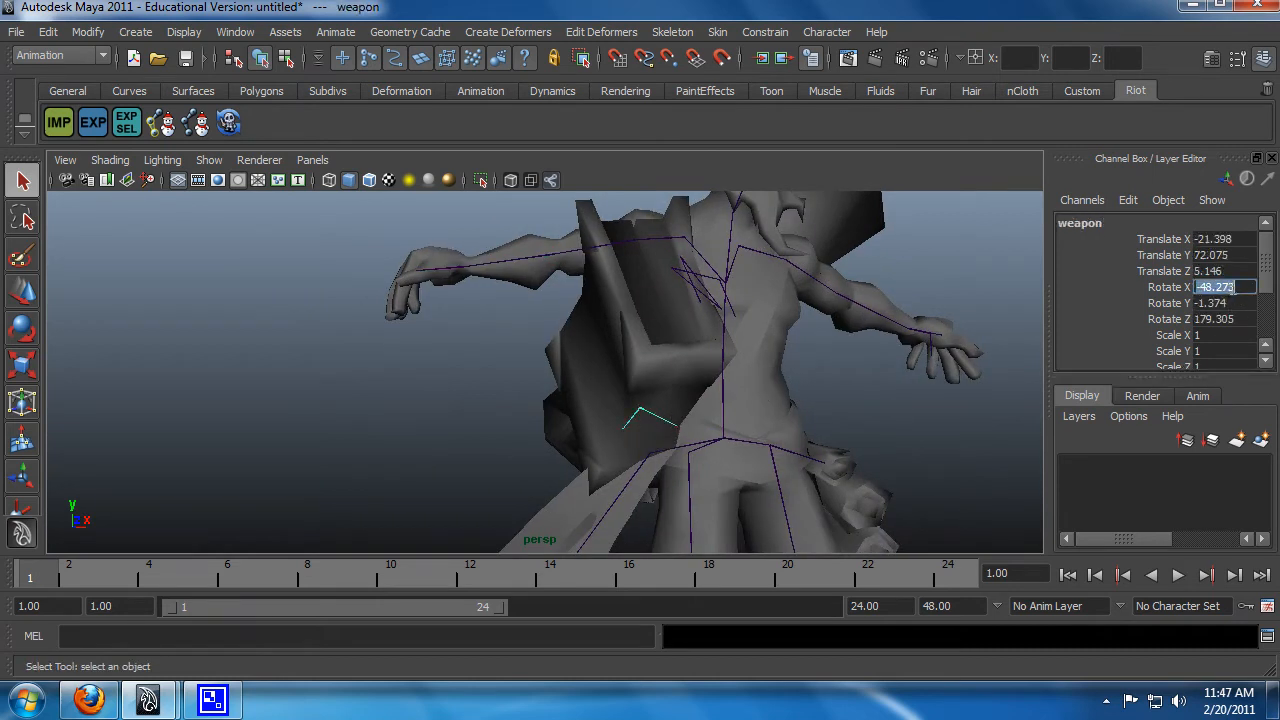
pyautogui.write('0')
pyautogui.press('Tab')
pyautogui.write('0')
pyautogui.press('Tab')
pyautogui.write('0')
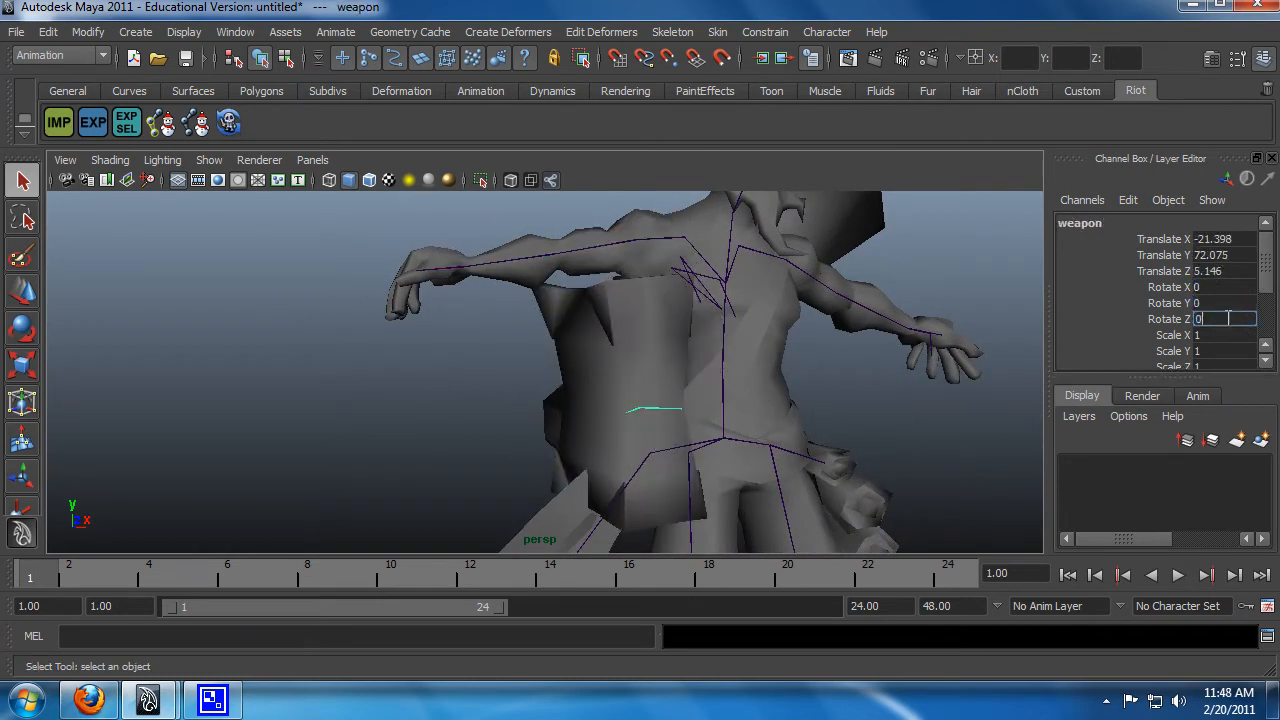
pyautogui.press('Return')
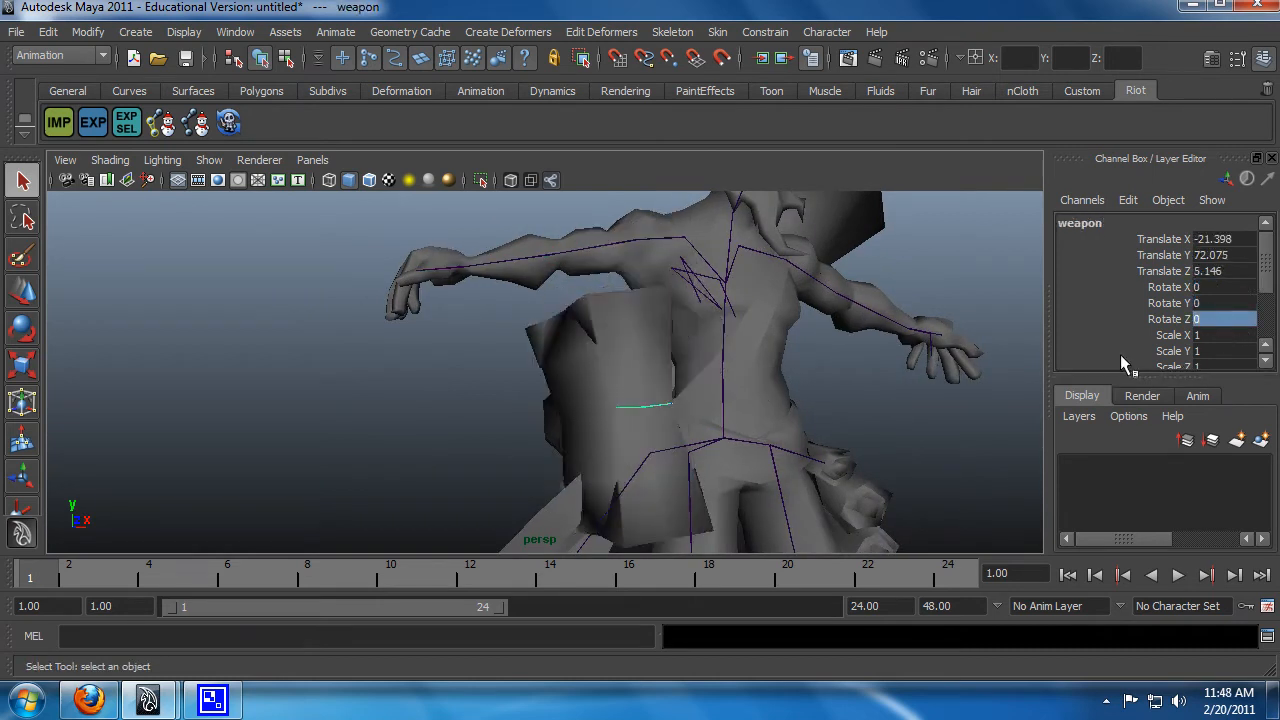
# Move the weapon joint with its book along X away from the body, to a Translate X of about -79.2
pyautogui.keyDown('alt'); pyautogui.moveTo(614, 432); pyautogui.dragTo(621, 462); pyautogui.keyUp('alt')
pyautogui.click(608, 431)
pyautogui.click(615, 431)
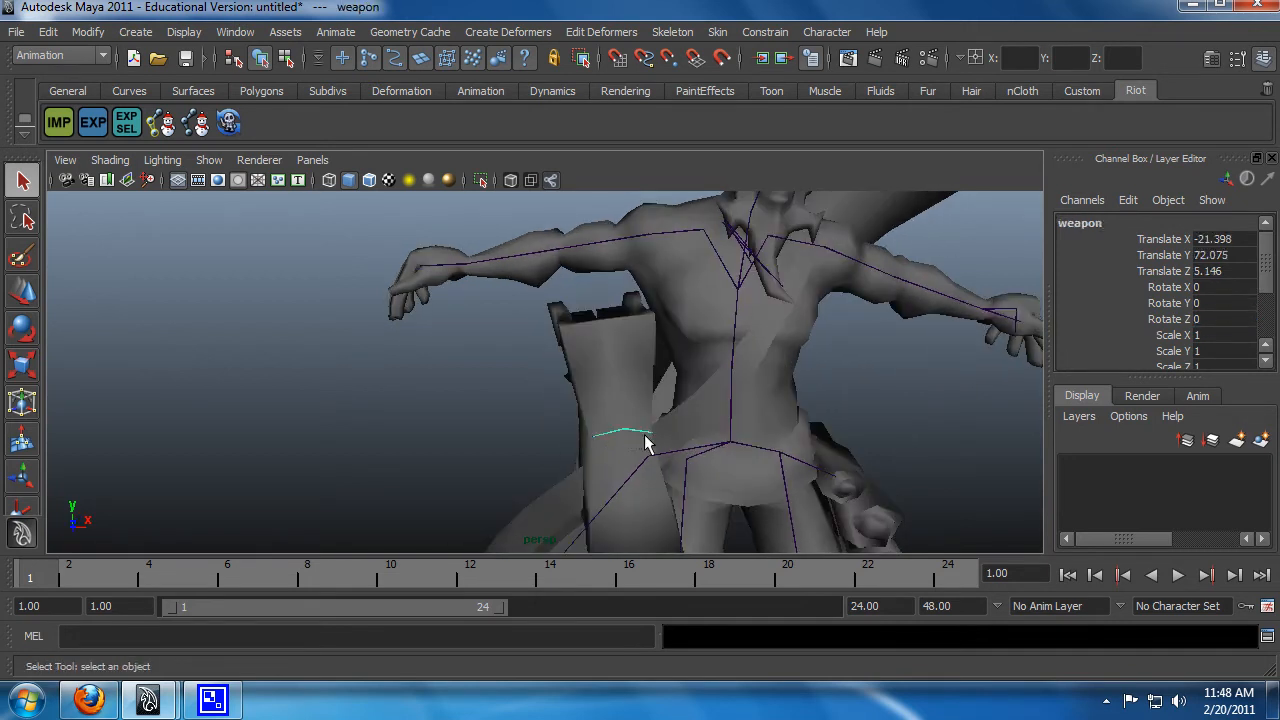
pyautogui.click(615, 432)
pyautogui.click(616, 434)
pyautogui.press('w')
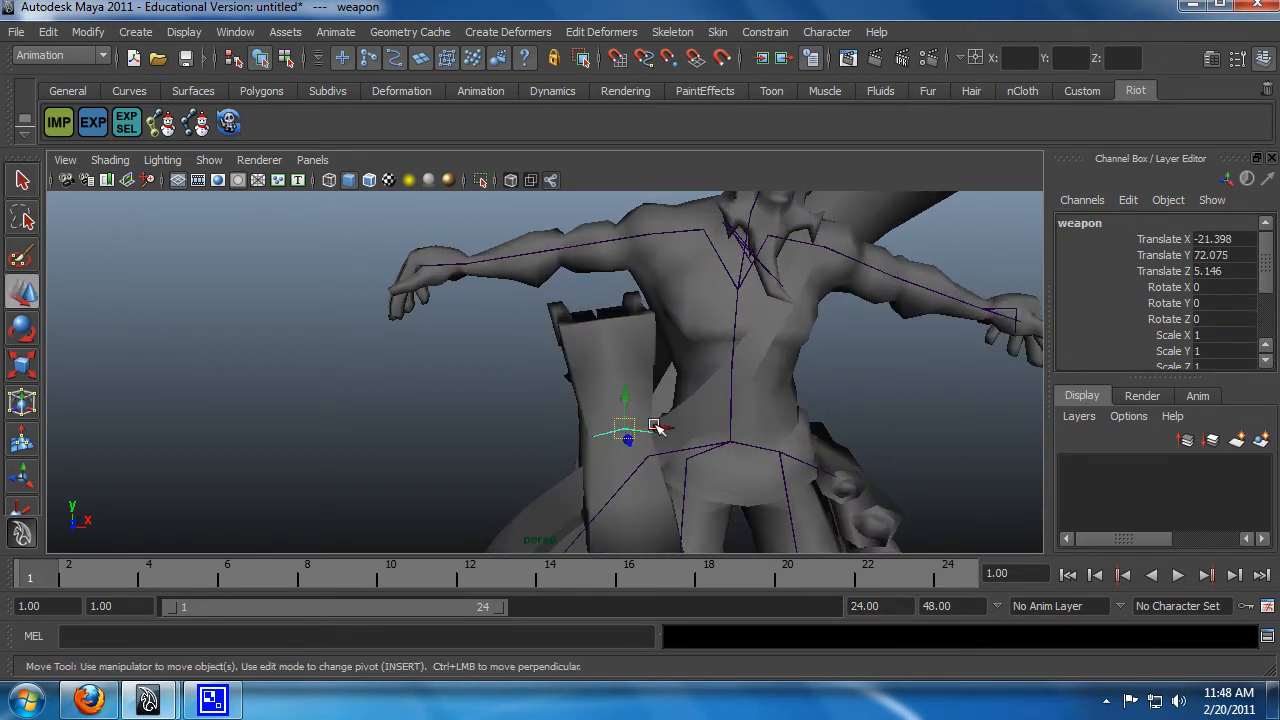
pyautogui.moveTo(663, 429); pyautogui.dragTo(247, 433)
pyautogui.keyDown('alt'); pyautogui.moveTo(346, 466); pyautogui.dragTo(530, 424); pyautogui.keyUp('alt')
pyautogui.keyDown('alt'); pyautogui.moveTo(530, 424); pyautogui.dragTo(803, 371, button='middle'); pyautogui.keyUp('alt')
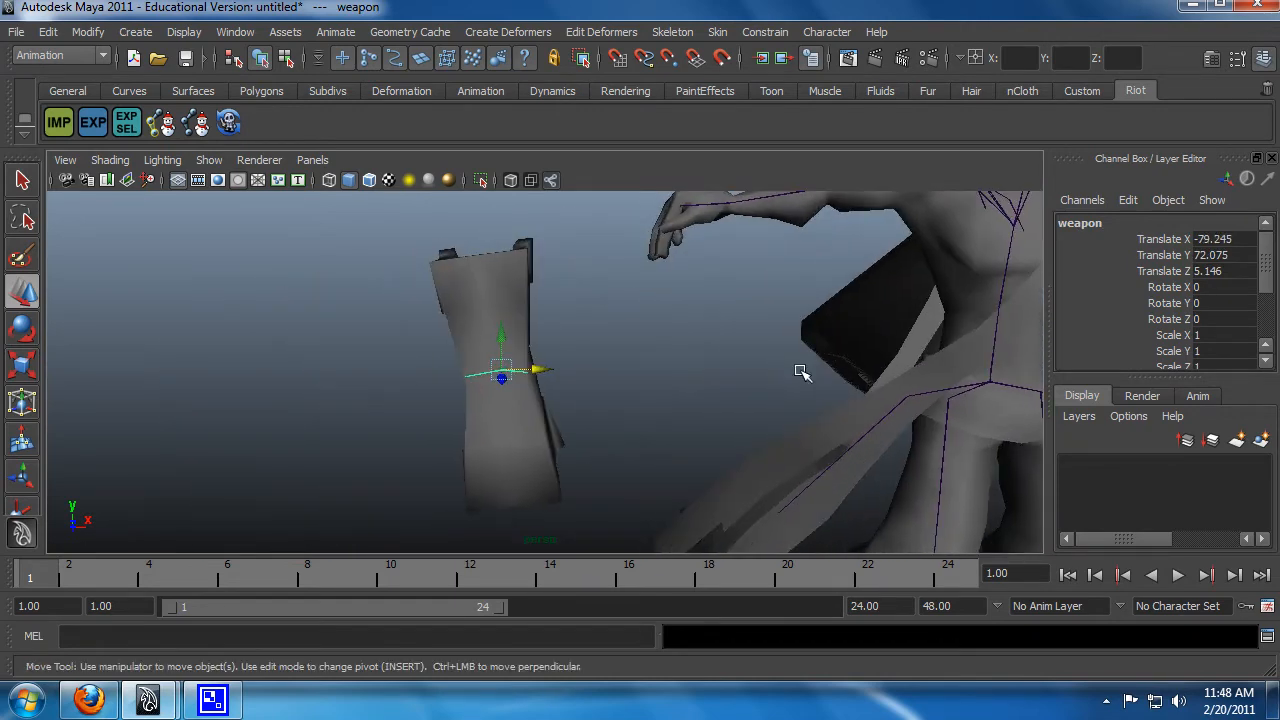
# Check the rotation values of the book_l and weapon joints in the displaced book
pyautogui.keyDown('alt'); pyautogui.moveTo(623, 437); pyautogui.dragTo(640, 500); pyautogui.keyUp('alt')
pyautogui.press('q')
pyautogui.click(518, 452)
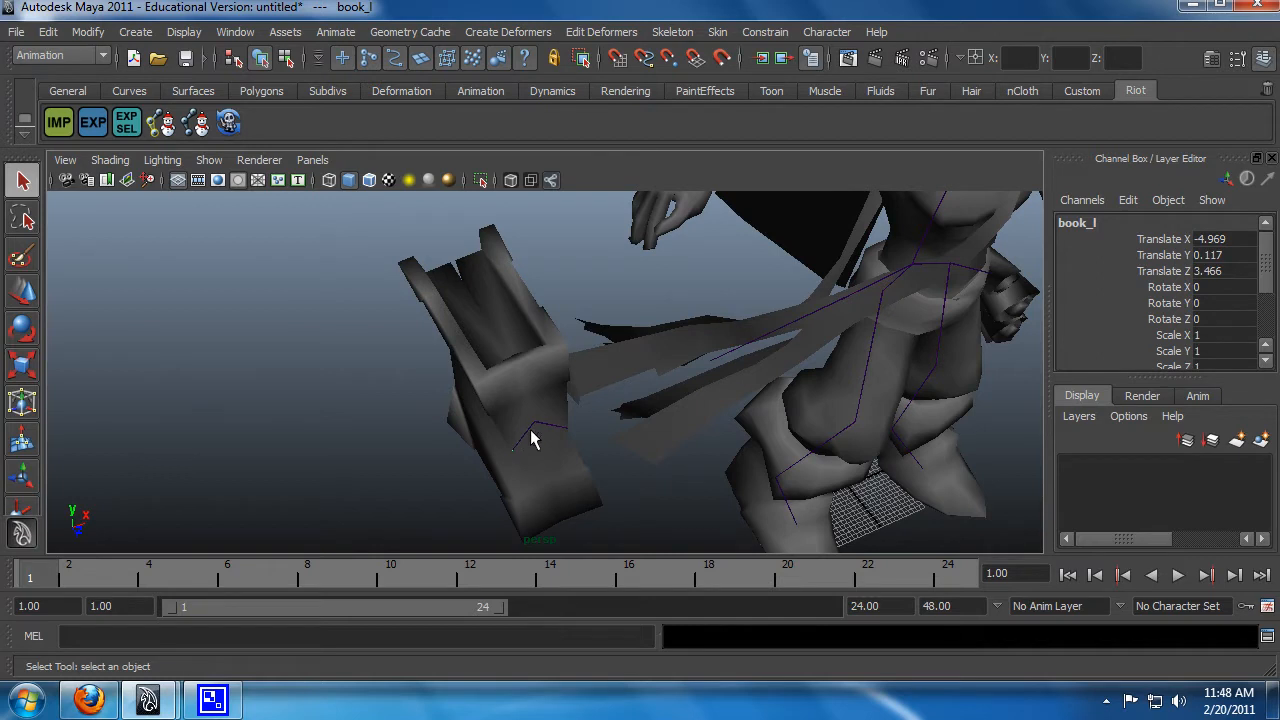
pyautogui.click(520, 434)
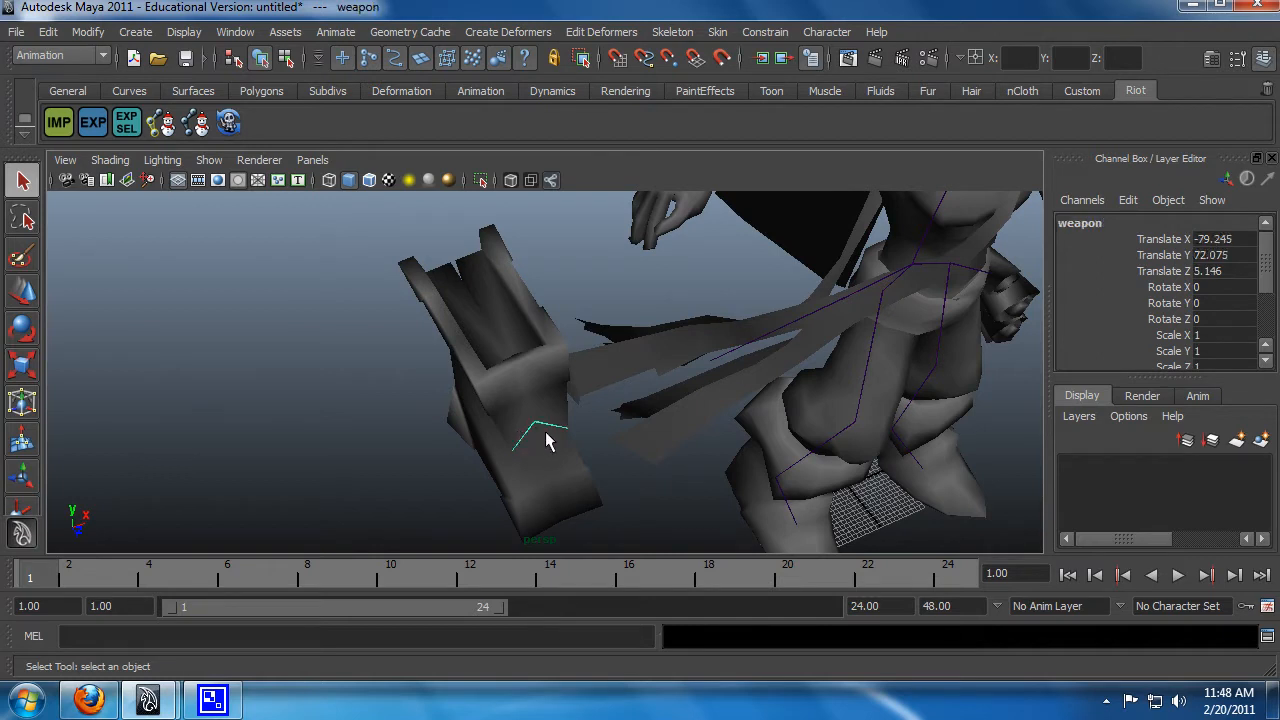
pyautogui.click(519, 447)
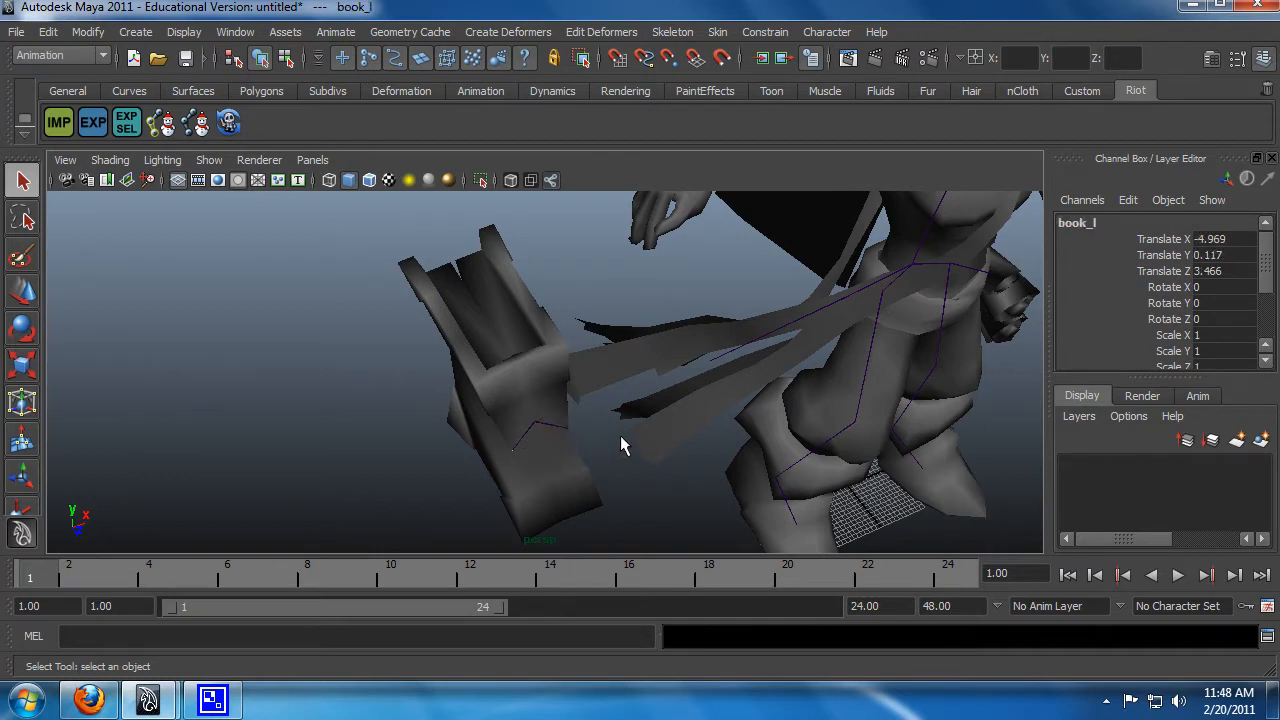
pyautogui.click(566, 430)
pyautogui.keyDown('alt'); pyautogui.moveTo(589, 462); pyautogui.dragTo(733, 386); pyautogui.keyUp('alt')
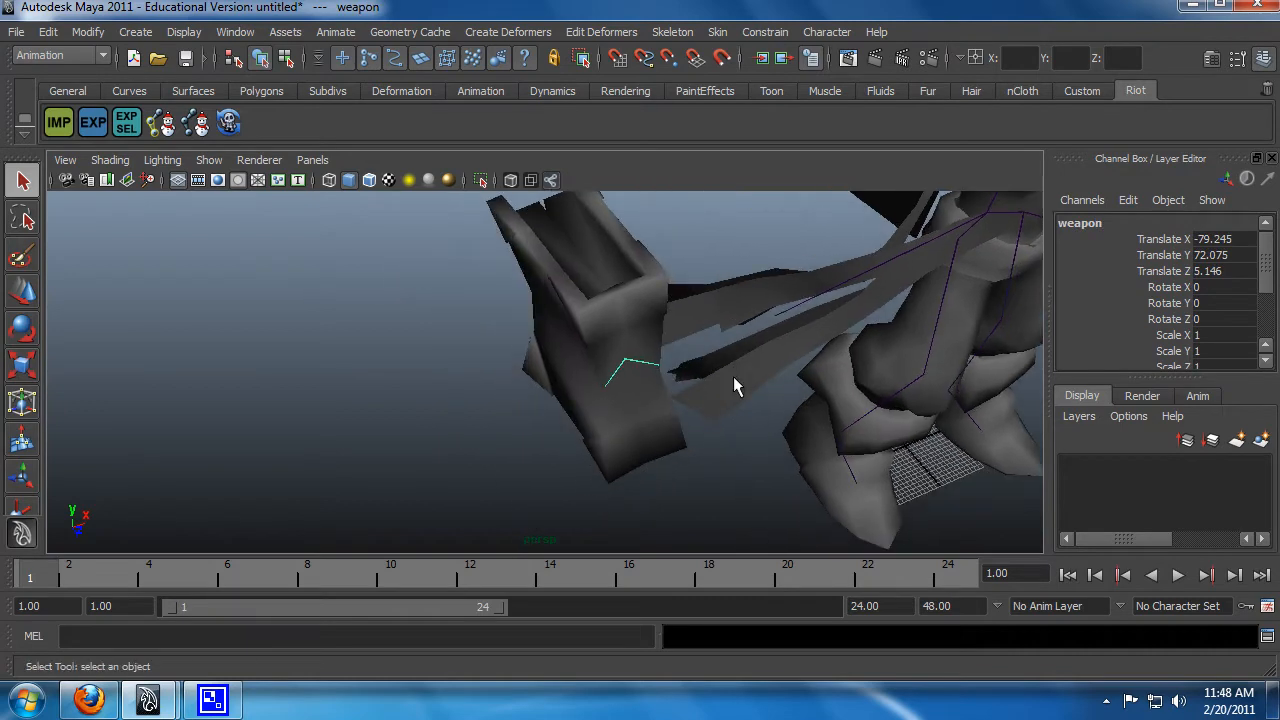
# Select the book_r joint of the displaced book and set its Rotate Z and Rotate X to 0
pyautogui.click(585, 372)
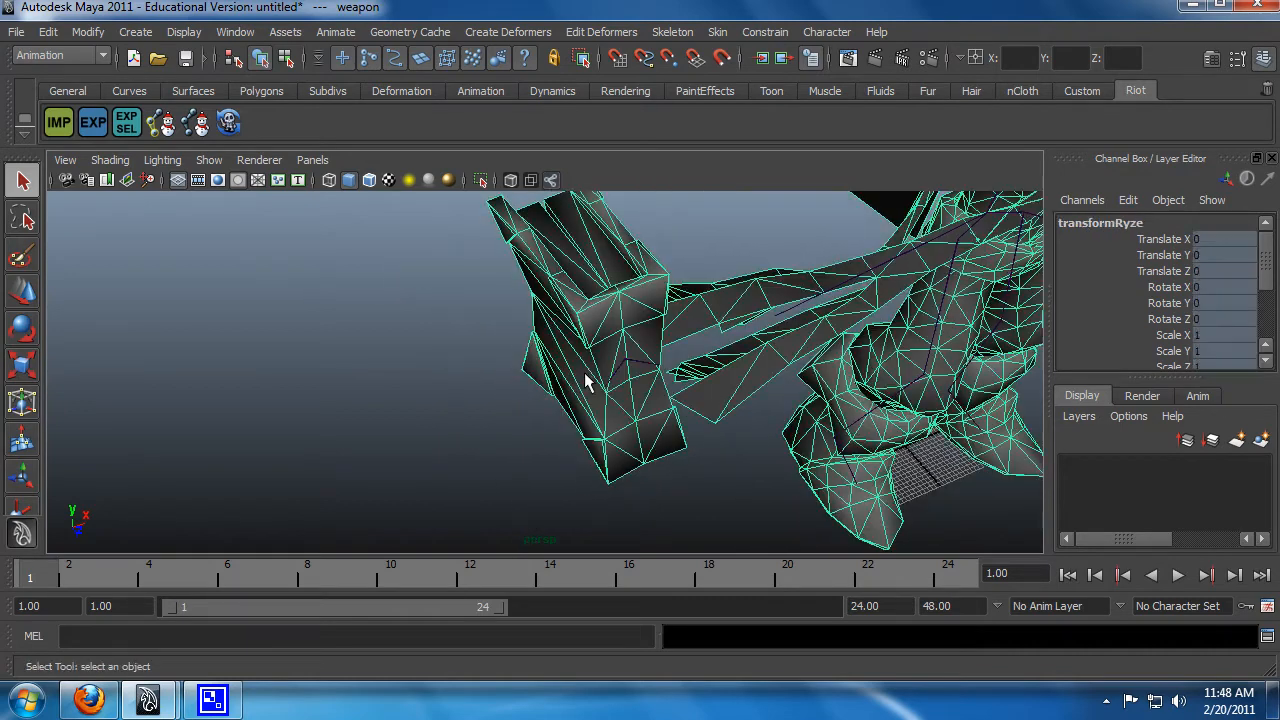
pyautogui.click(660, 376)
pyautogui.click(1230, 319)
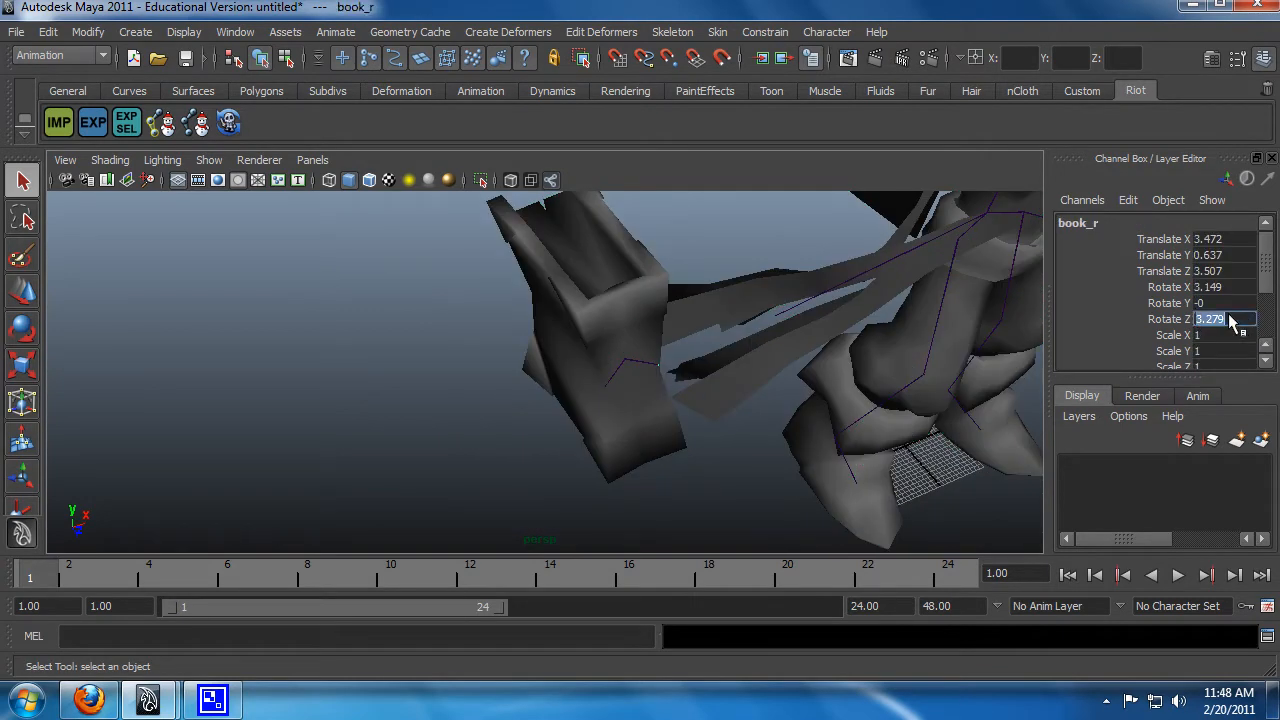
pyautogui.write('0')
pyautogui.press('Return')
pyautogui.click(1222, 287)
pyautogui.write('0')
pyautogui.press('Return')
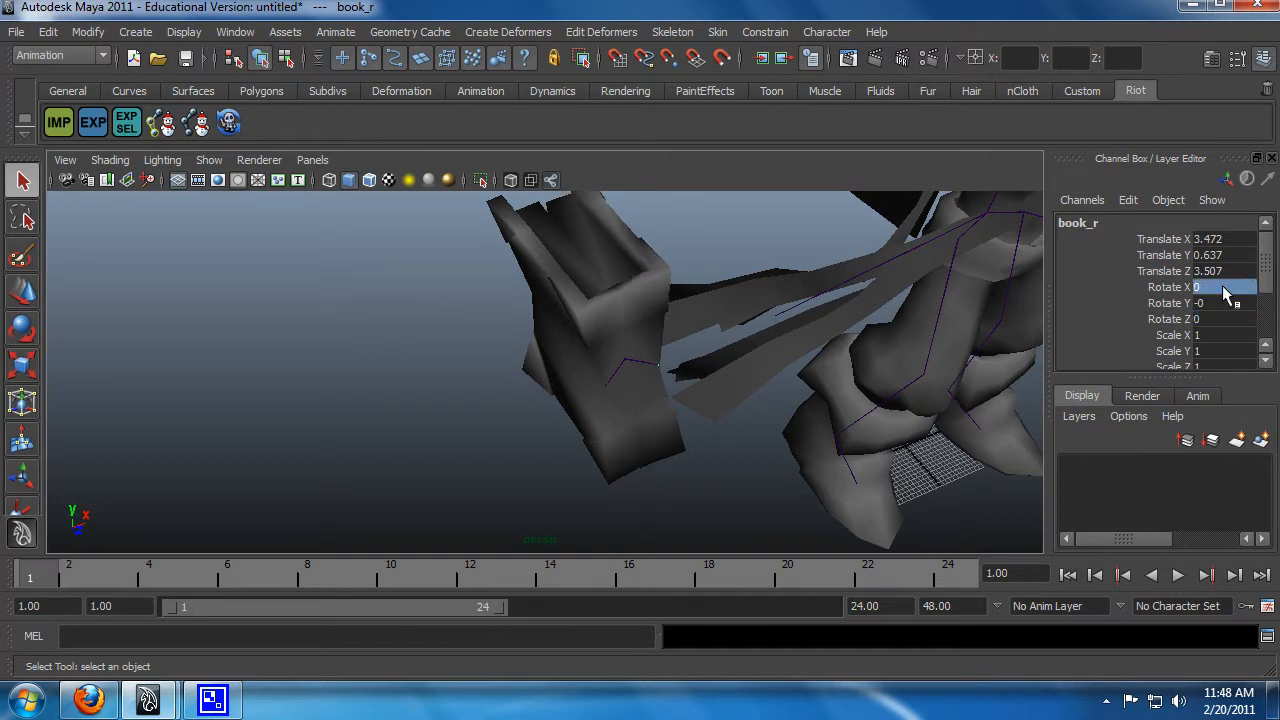
# Try rotating the book_r joint with the Rotate tool, undo the rotation and return to the Select tool
pyautogui.press('e')
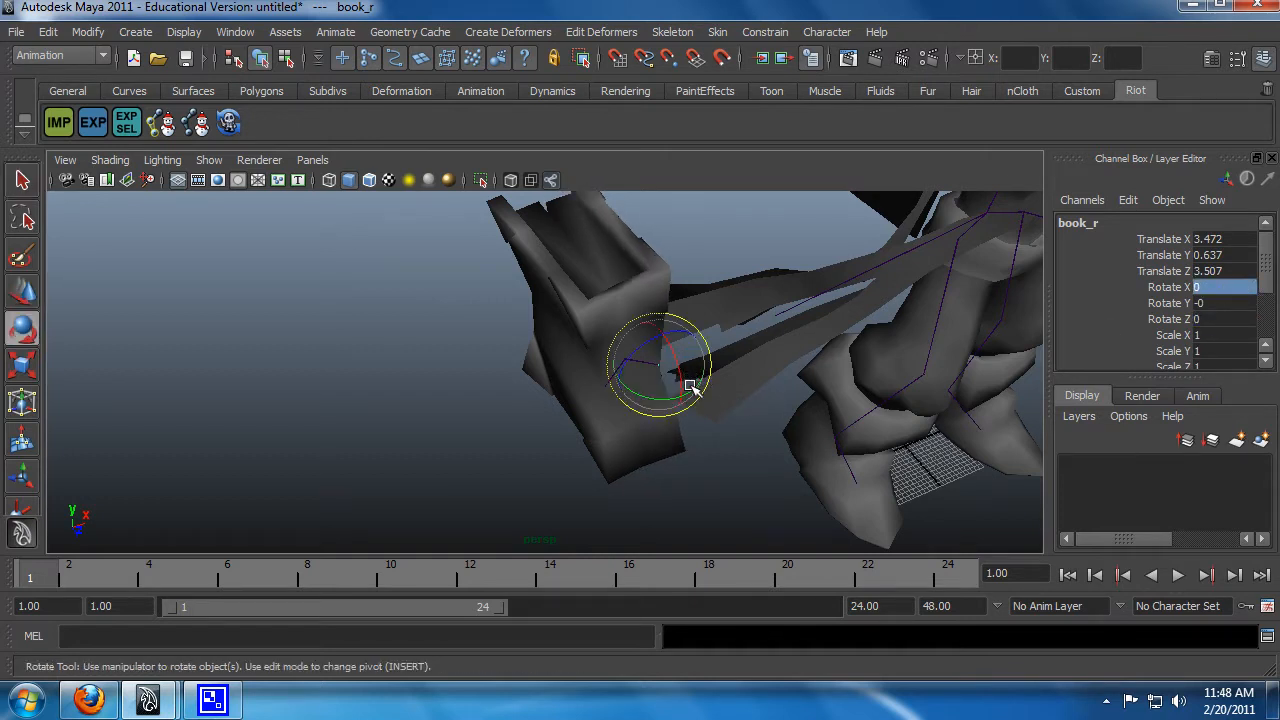
pyautogui.moveTo(686, 366); pyautogui.dragTo(633, 418)
pyautogui.hotkey('ctrl', 'z')
pyautogui.keyDown('alt'); pyautogui.moveTo(815, 400); pyautogui.dragTo(711, 388); pyautogui.keyUp('alt')
pyautogui.keyDown('alt'); pyautogui.moveTo(768, 423); pyautogui.dragTo(680, 423, button='right'); pyautogui.keyUp('alt')
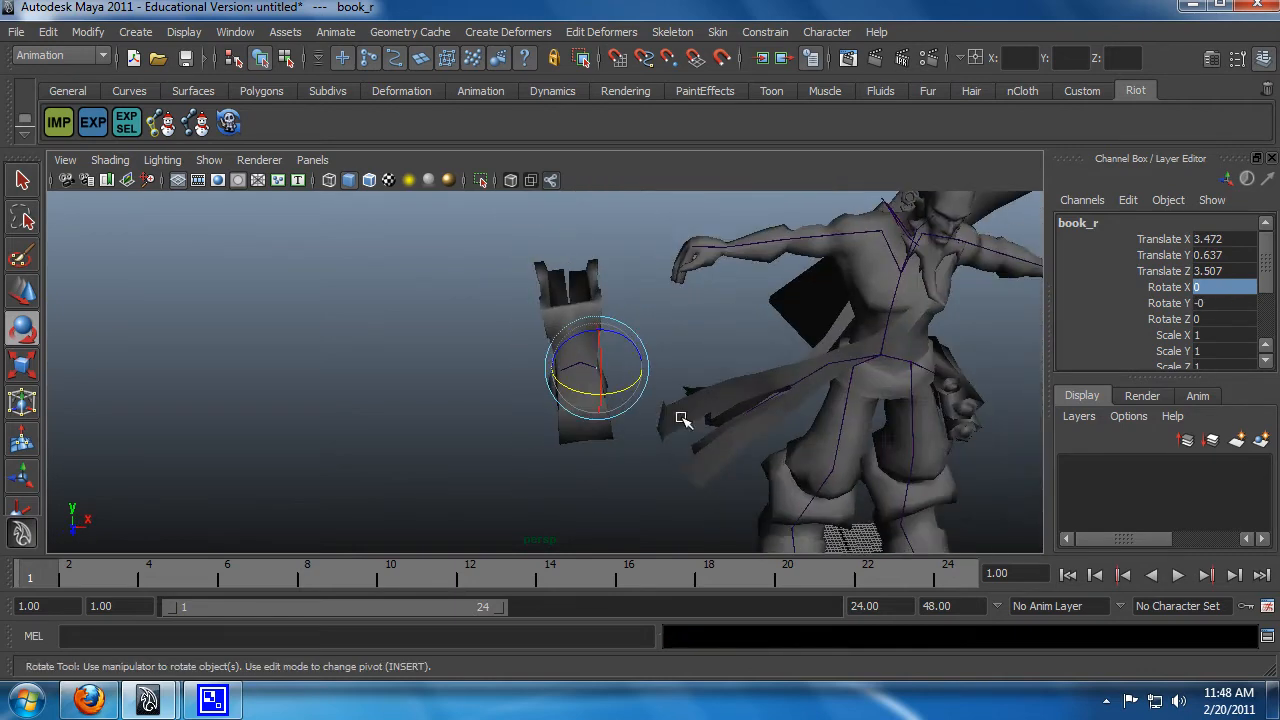
pyautogui.press('q')
# Select the spine_b joint in the upper torso and set its Rotate X, Rotate Y and Rotate Z to 0
pyautogui.click(697, 381)
pyautogui.keyDown('alt'); pyautogui.moveTo(877, 357); pyautogui.dragTo(687, 383); pyautogui.keyUp('alt')
pyautogui.keyDown('alt'); pyautogui.moveTo(787, 415); pyautogui.dragTo(673, 334); pyautogui.keyUp('alt')
pyautogui.click(623, 338)
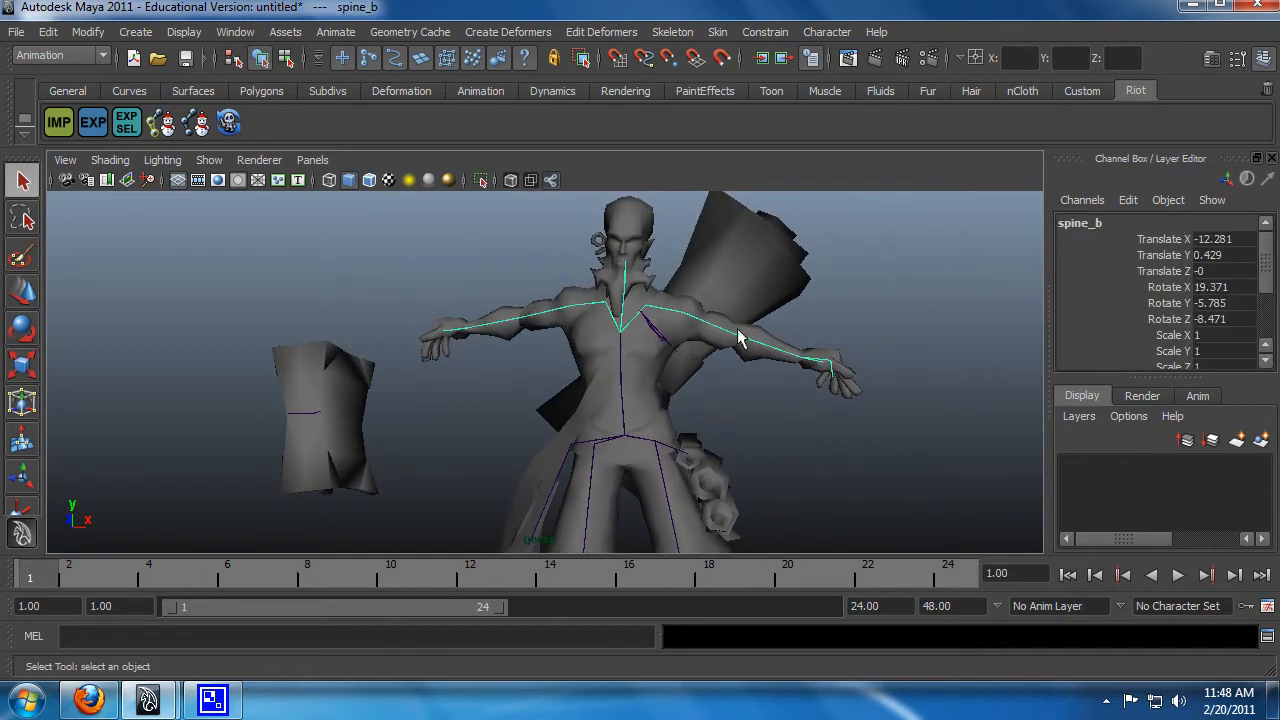
pyautogui.click(1222, 288)
pyautogui.write('0')
pyautogui.press('Return')
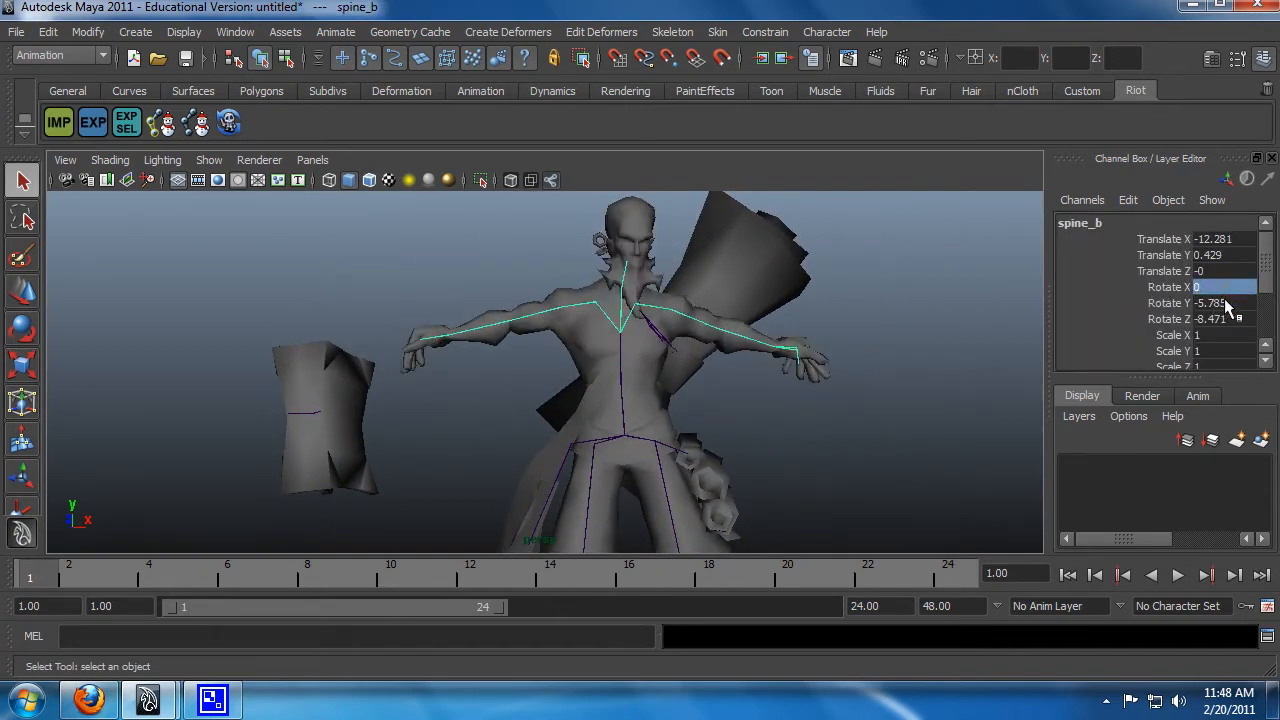
pyautogui.click(1224, 303)
pyautogui.write('0')
pyautogui.press('Return')
pyautogui.click(1228, 319)
pyautogui.write('0')
pyautogui.press('Return')
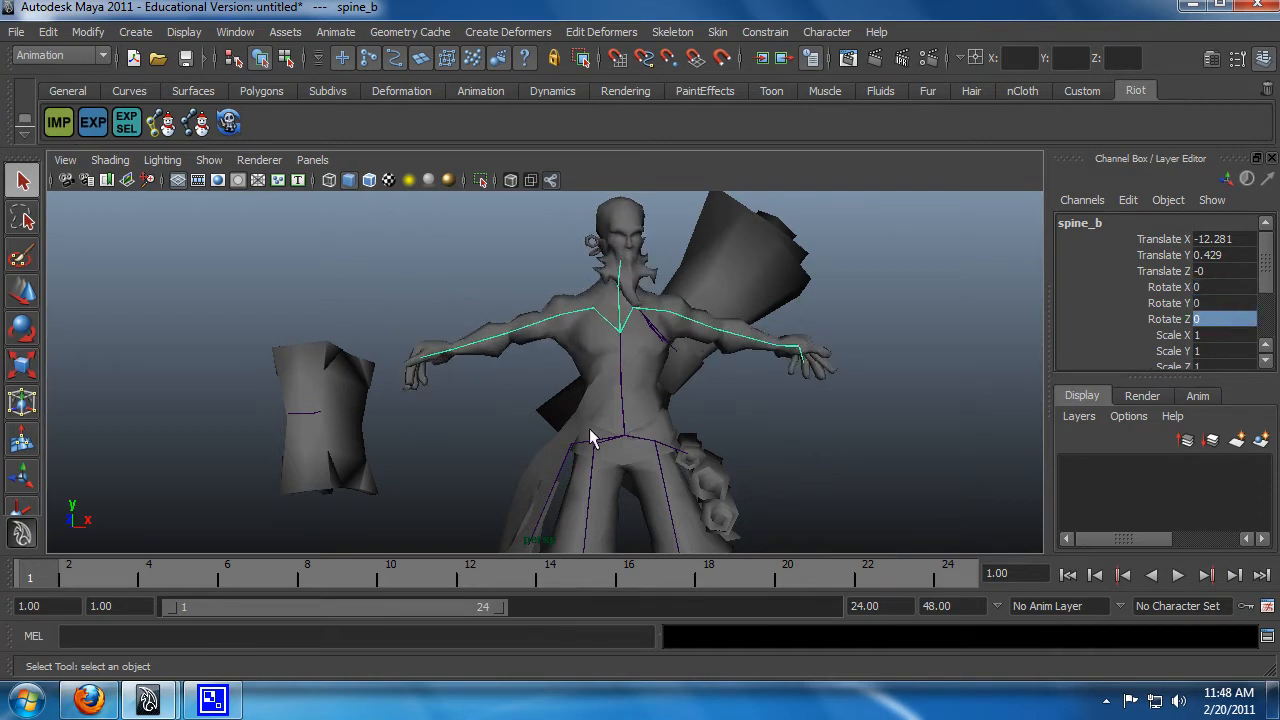
# Check the rotation values of the R_thigh and root joints and examine the whole figure's pose from several angles
pyautogui.keyDown('alt'); pyautogui.moveTo(786, 406); pyautogui.dragTo(689, 420); pyautogui.keyUp('alt')
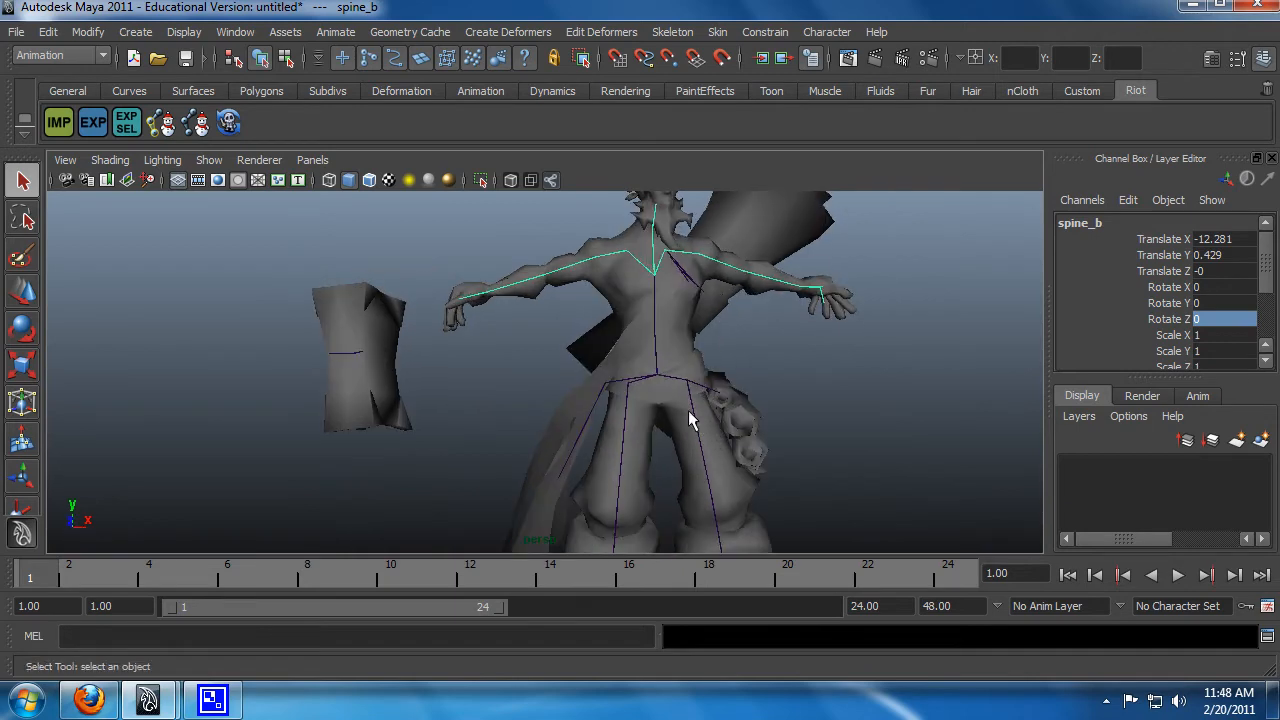
pyautogui.click(679, 385)
pyautogui.keyDown('alt'); pyautogui.moveTo(840, 409); pyautogui.dragTo(777, 466); pyautogui.keyUp('alt')
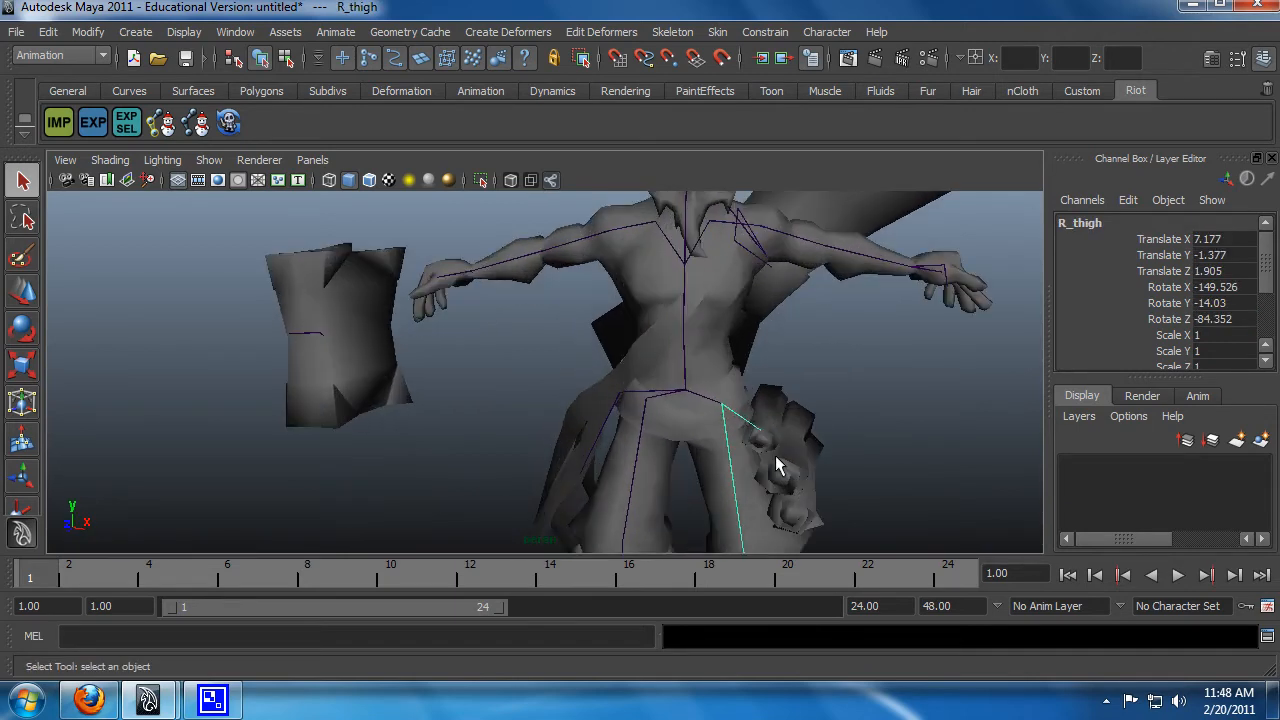
pyautogui.click(702, 404)
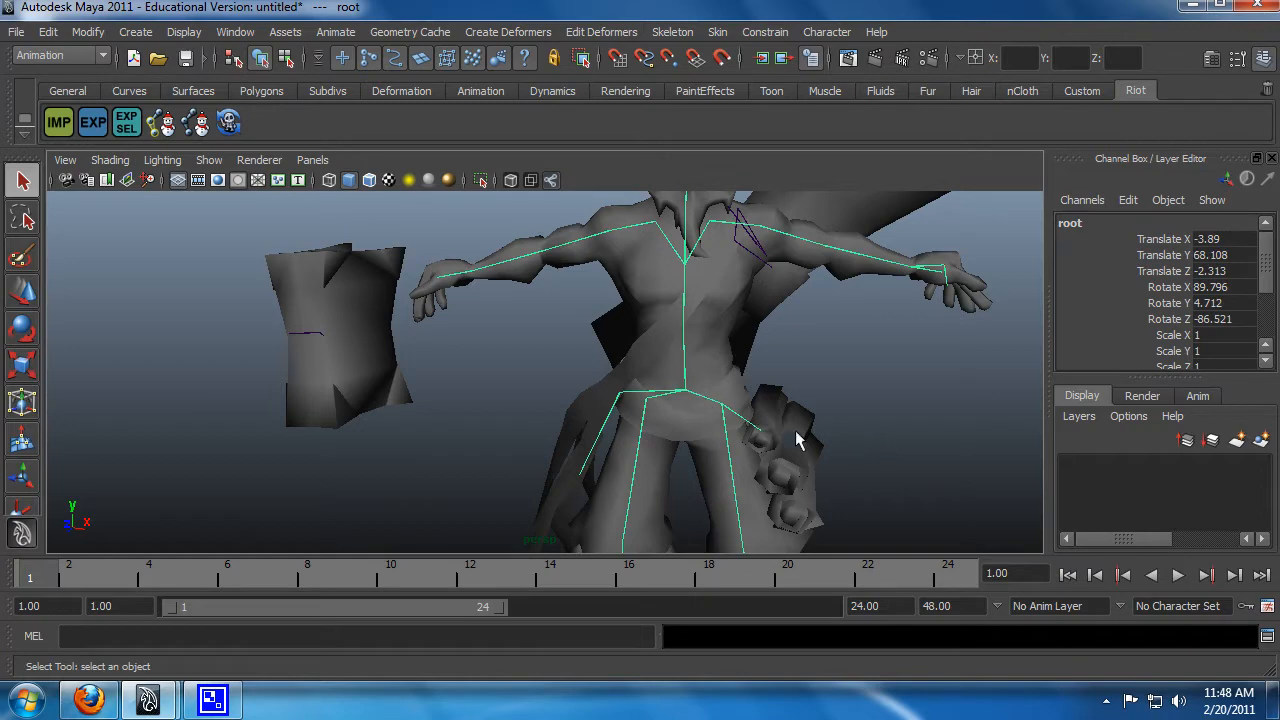
pyautogui.keyDown('alt'); pyautogui.moveTo(795, 430); pyautogui.dragTo(732, 485); pyautogui.keyUp('alt')
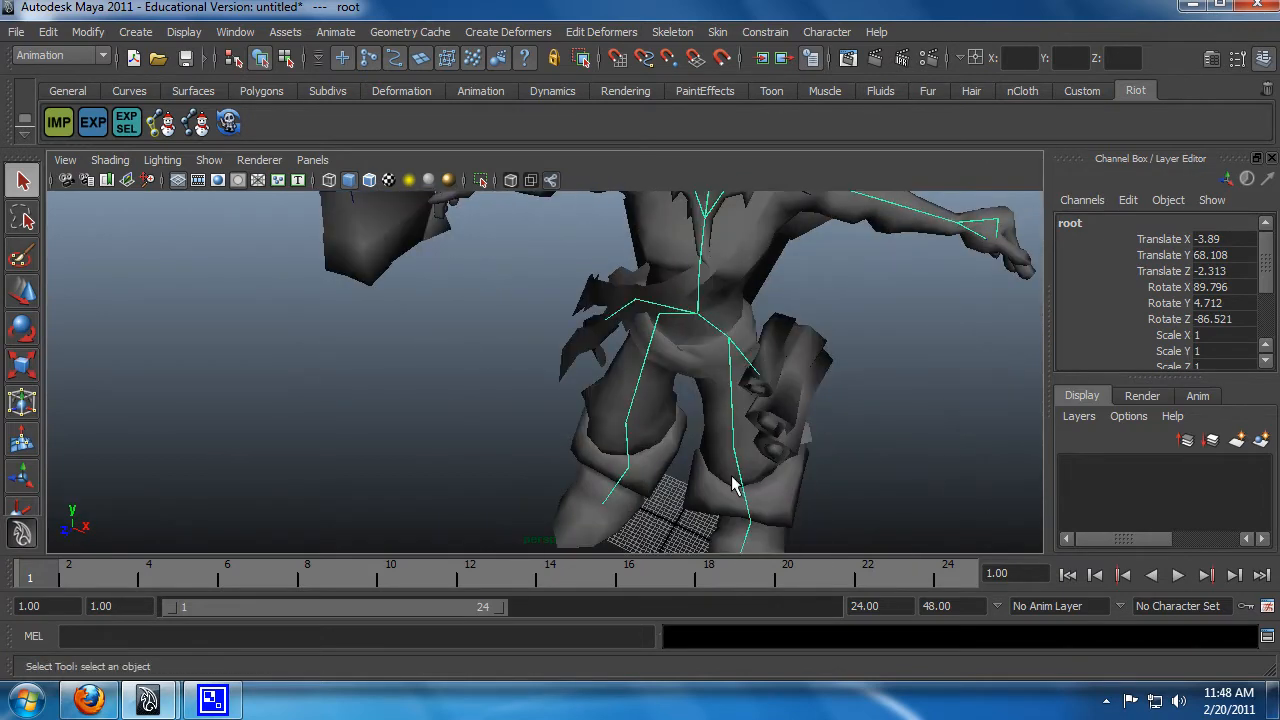
pyautogui.click(717, 335)
pyautogui.keyDown('alt'); pyautogui.moveTo(734, 366); pyautogui.dragTo(788, 341); pyautogui.keyUp('alt')
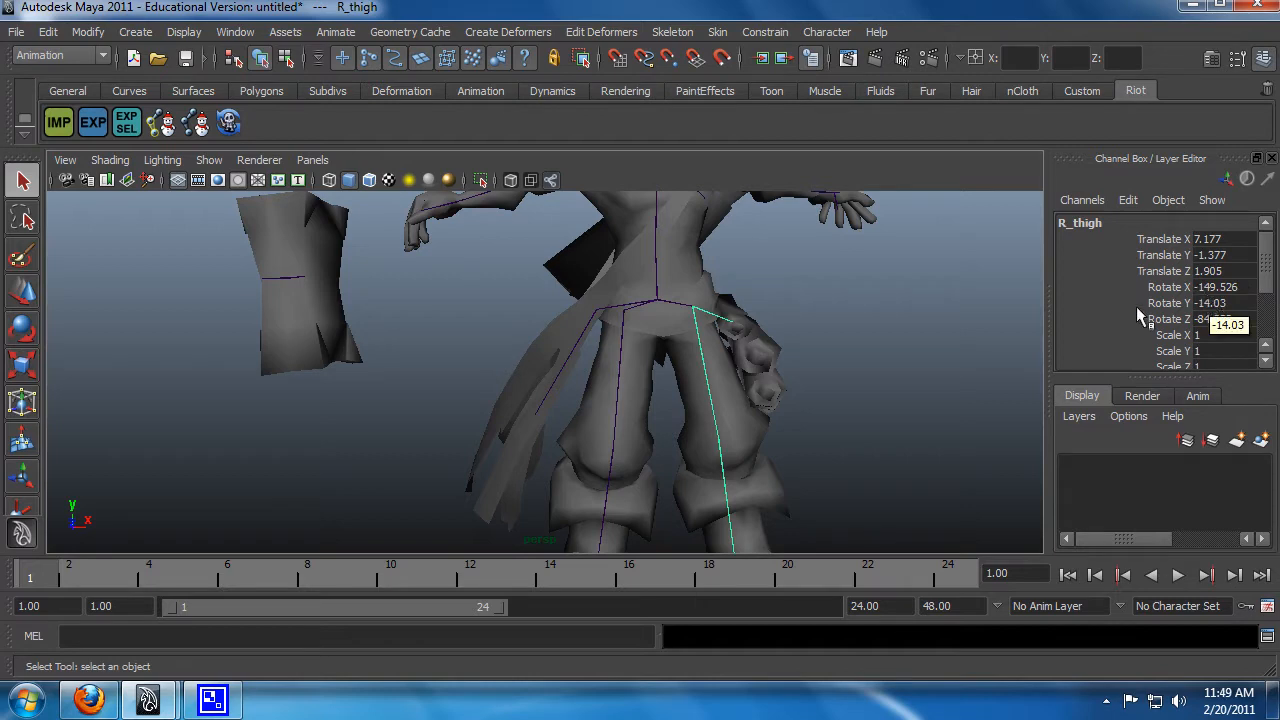
pyautogui.keyDown('alt'); pyautogui.moveTo(762, 362); pyautogui.dragTo(711, 388); pyautogui.keyUp('alt')
pyautogui.click(675, 310)
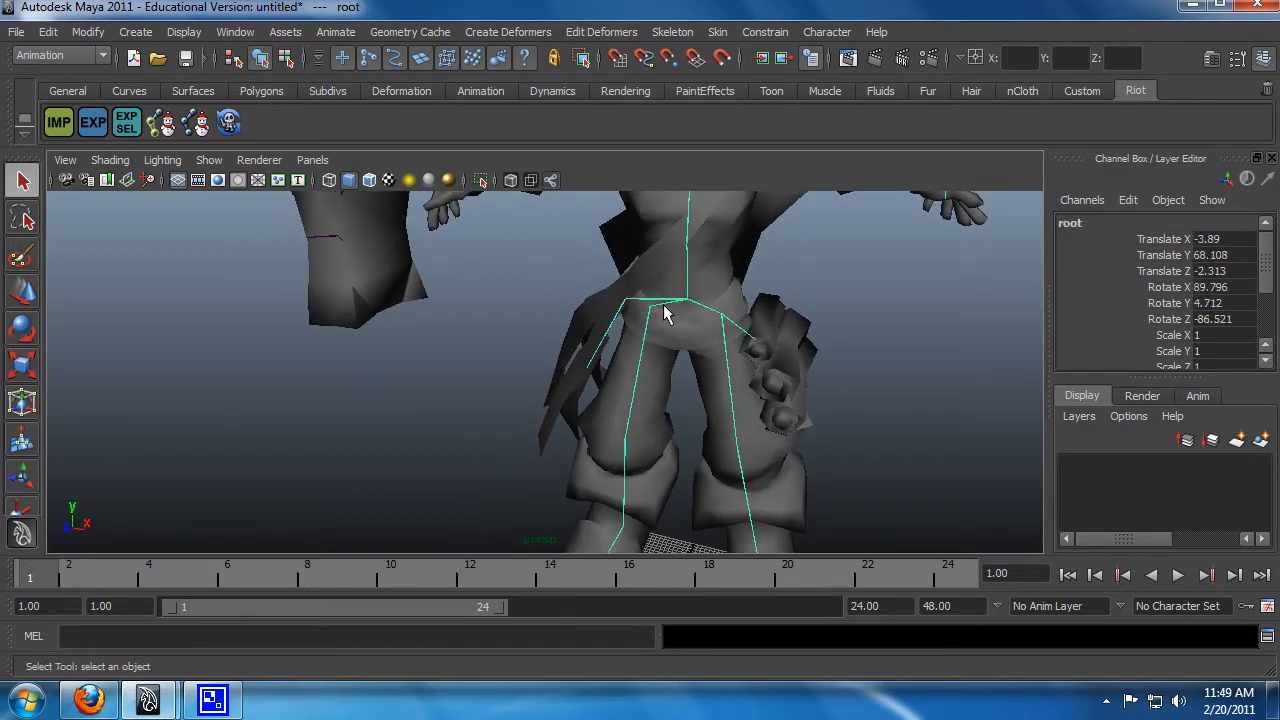
pyautogui.keyDown('alt'); pyautogui.moveTo(651, 337); pyautogui.dragTo(531, 366); pyautogui.keyUp('alt')
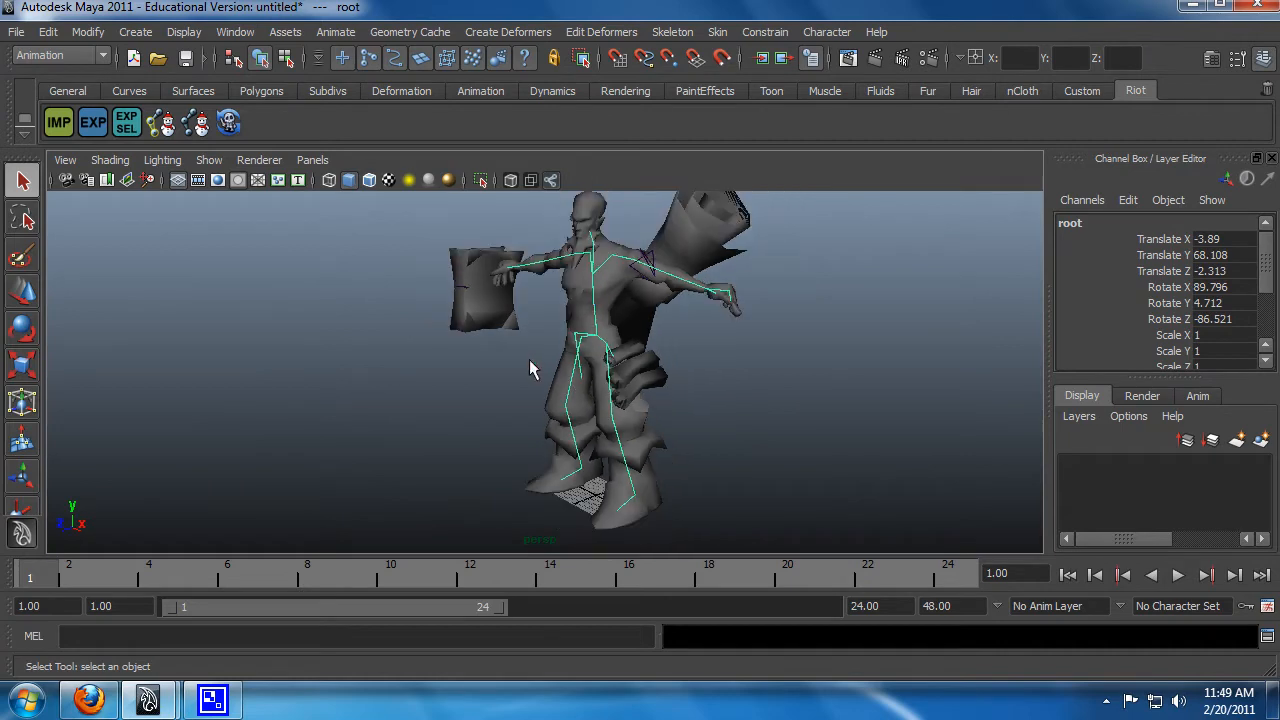
pyautogui.keyDown('alt'); pyautogui.moveTo(531, 366); pyautogui.dragTo(535, 398, button='middle'); pyautogui.keyUp('alt')
pyautogui.keyDown('alt'); pyautogui.moveTo(535, 398); pyautogui.dragTo(654, 411); pyautogui.keyUp('alt')
pyautogui.keyDown('alt'); pyautogui.moveTo(700, 393); pyautogui.dragTo(668, 349, button='middle'); pyautogui.keyUp('alt')
pyautogui.keyDown('alt'); pyautogui.moveTo(668, 349); pyautogui.dragTo(705, 374); pyautogui.keyUp('alt')
pyautogui.moveTo(705, 374)
pyautogui.keyDown('alt'); pyautogui.mouseDown(button='middle')
pyautogui.moveTo(724, 366)
pyautogui.moveTo(711, 381)
pyautogui.mouseUp(button='middle'); pyautogui.keyUp('alt')
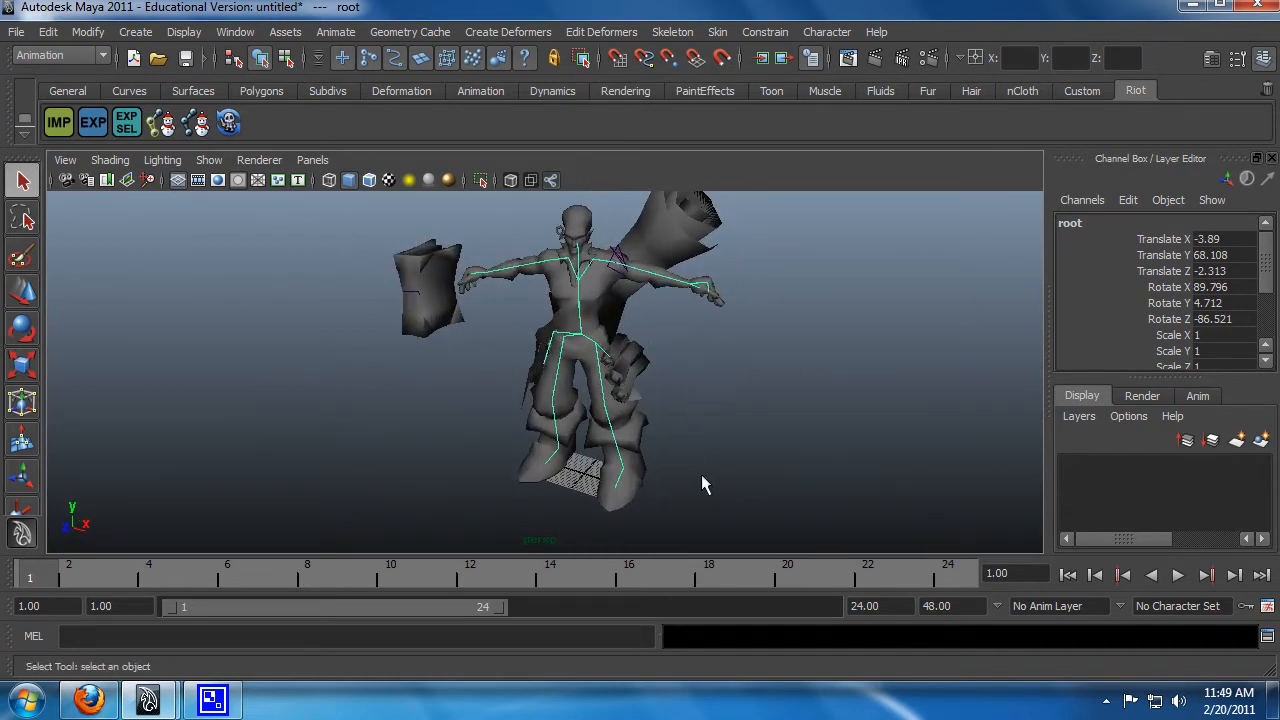
# Select the head joint and set its Rotate Z to 0
pyautogui.keyDown('alt'); pyautogui.moveTo(718, 415); pyautogui.dragTo(630, 414); pyautogui.keyUp('alt')
pyautogui.click(594, 347)
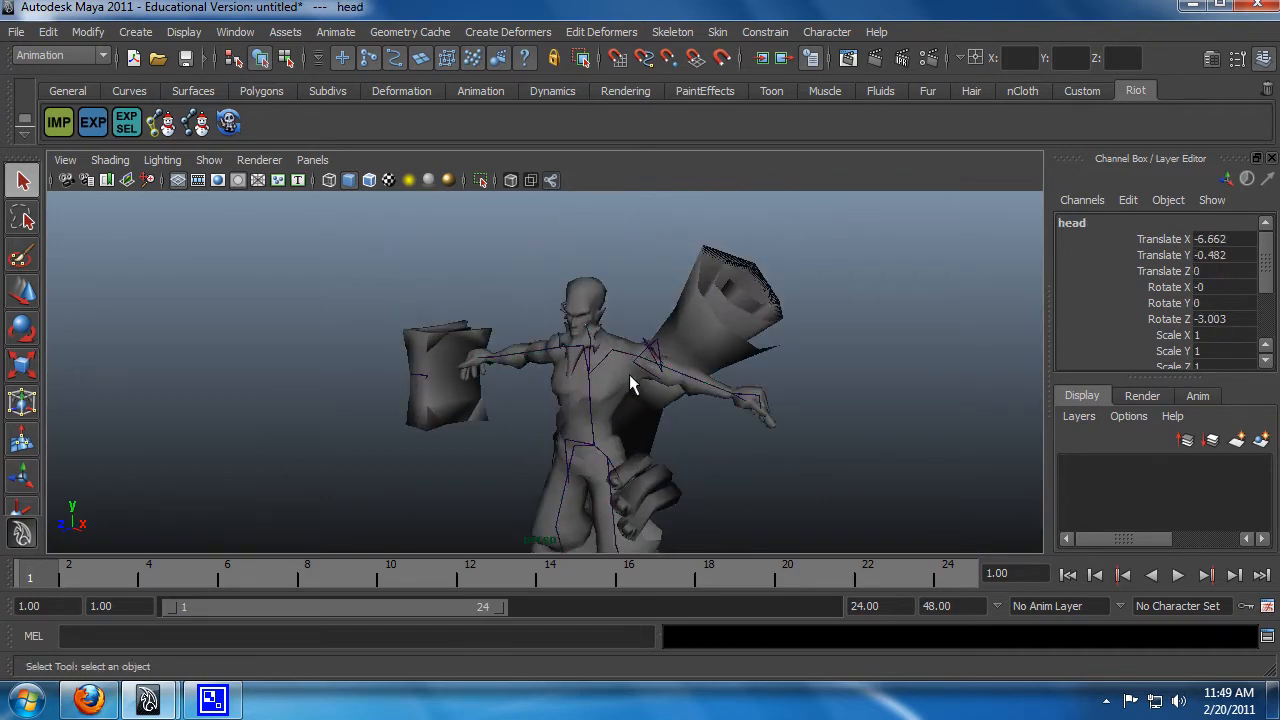
pyautogui.doubleClick(1240, 319)
pyautogui.write('0')
pyautogui.press('Return')
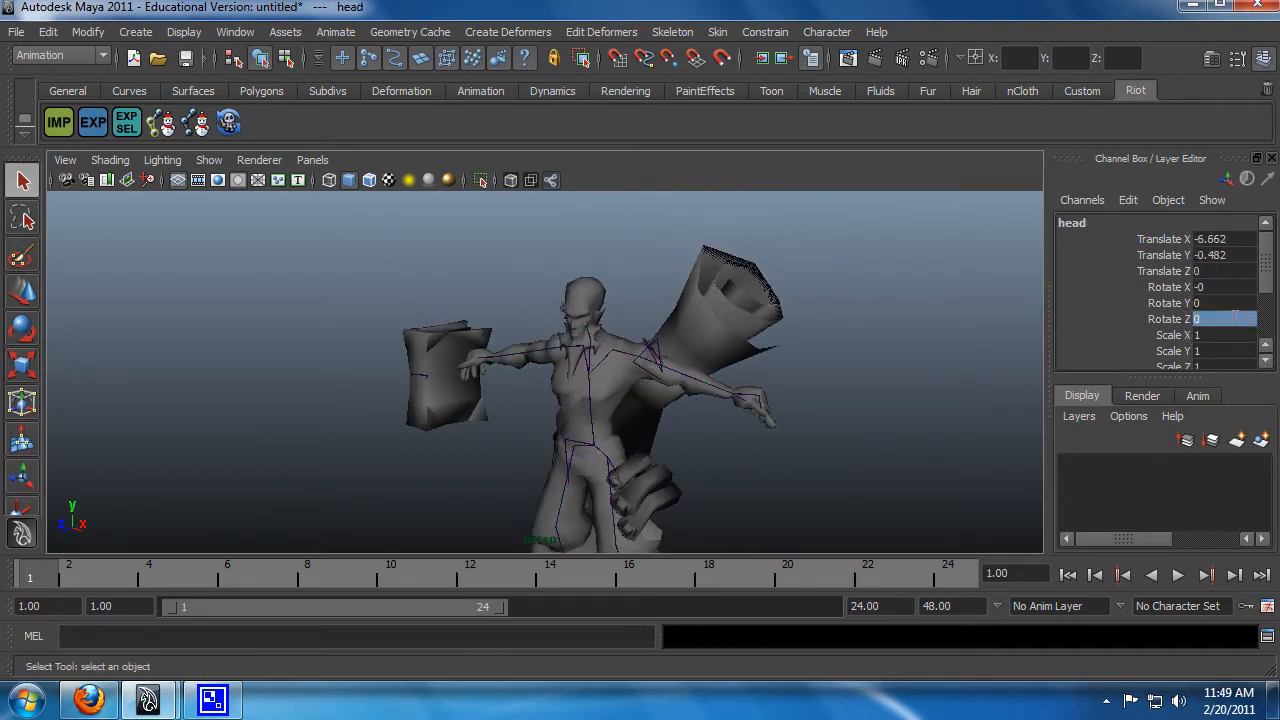
# Try setting the neck joint's Rotate Z, Rotate Y and Rotate X to 0
pyautogui.scroll(3, 760, 412)
pyautogui.keyDown('alt'); pyautogui.moveTo(777, 420); pyautogui.dragTo(591, 299); pyautogui.keyUp('alt')
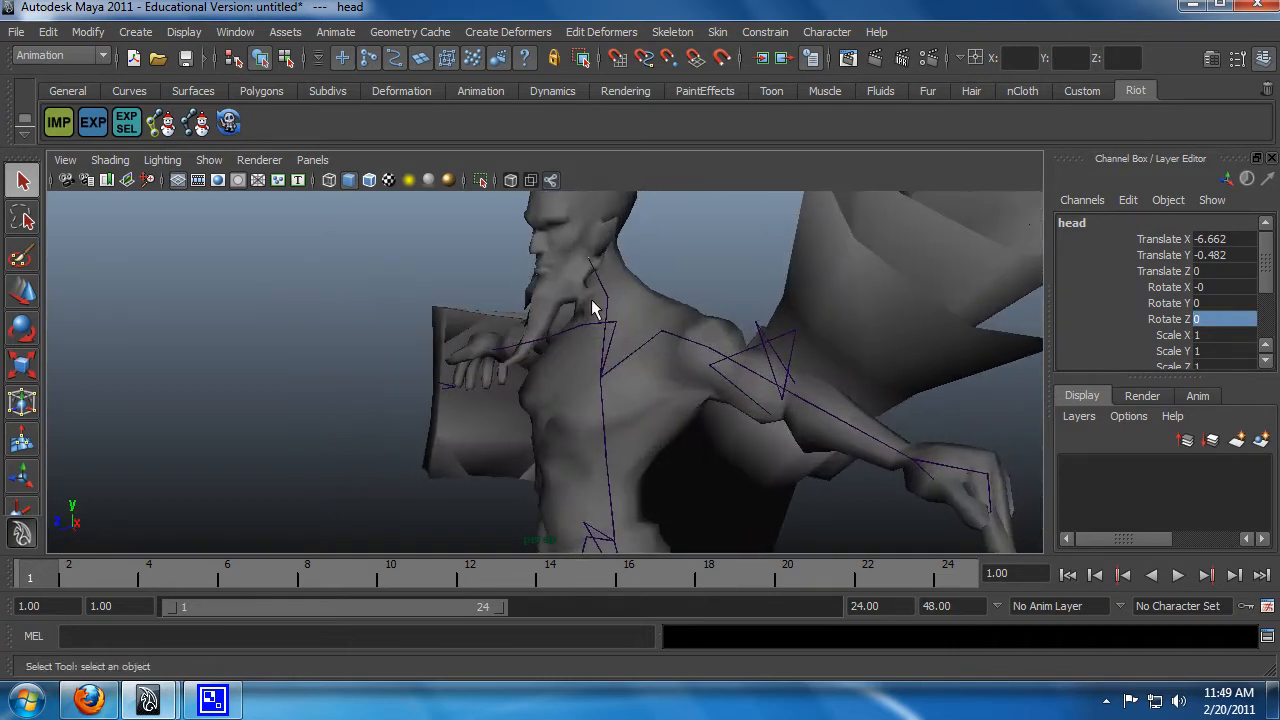
pyautogui.click(605, 294)
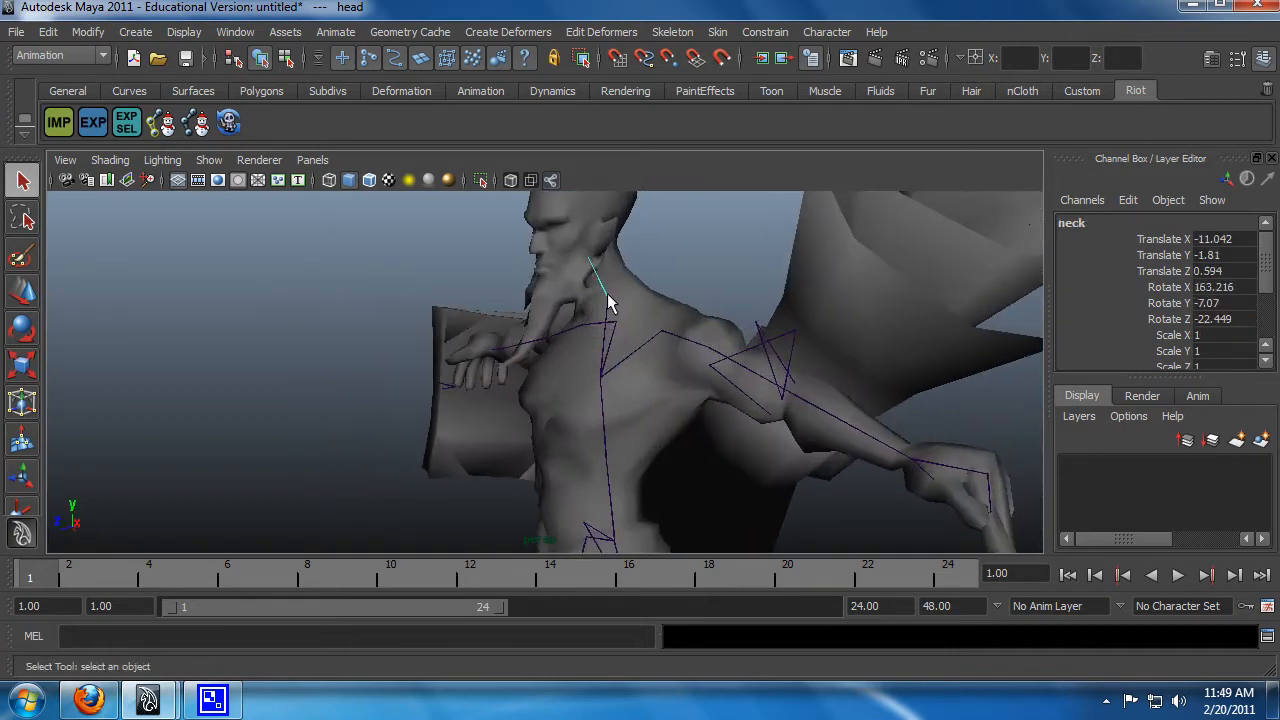
pyautogui.write('0')
pyautogui.press('Return')
pyautogui.click(1216, 303)
pyautogui.write('0')
pyautogui.press('Return')
pyautogui.click(1220, 287)
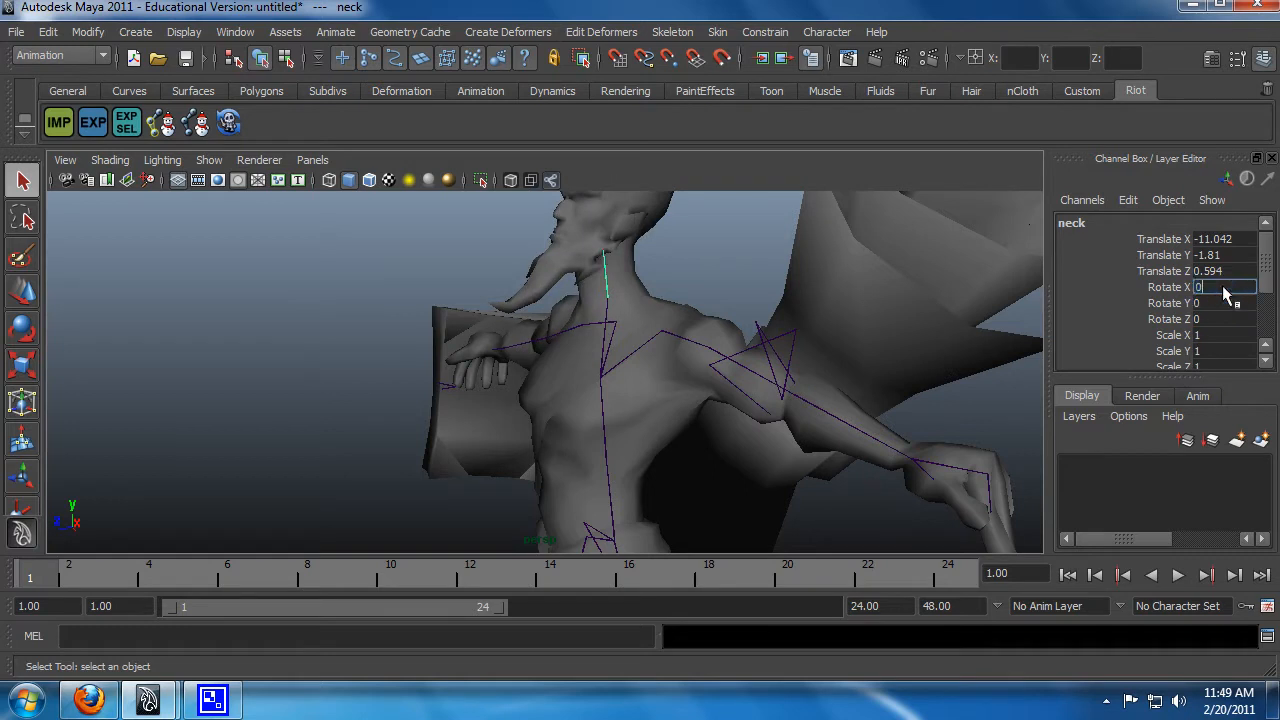
pyautogui.write('0')
pyautogui.press('Return')
# Undo the three rotation changes on the neck joint
pyautogui.hotkey('ctrl', 'z')
pyautogui.hotkey('ctrl', 'z')
pyautogui.hotkey('ctrl', 'z')
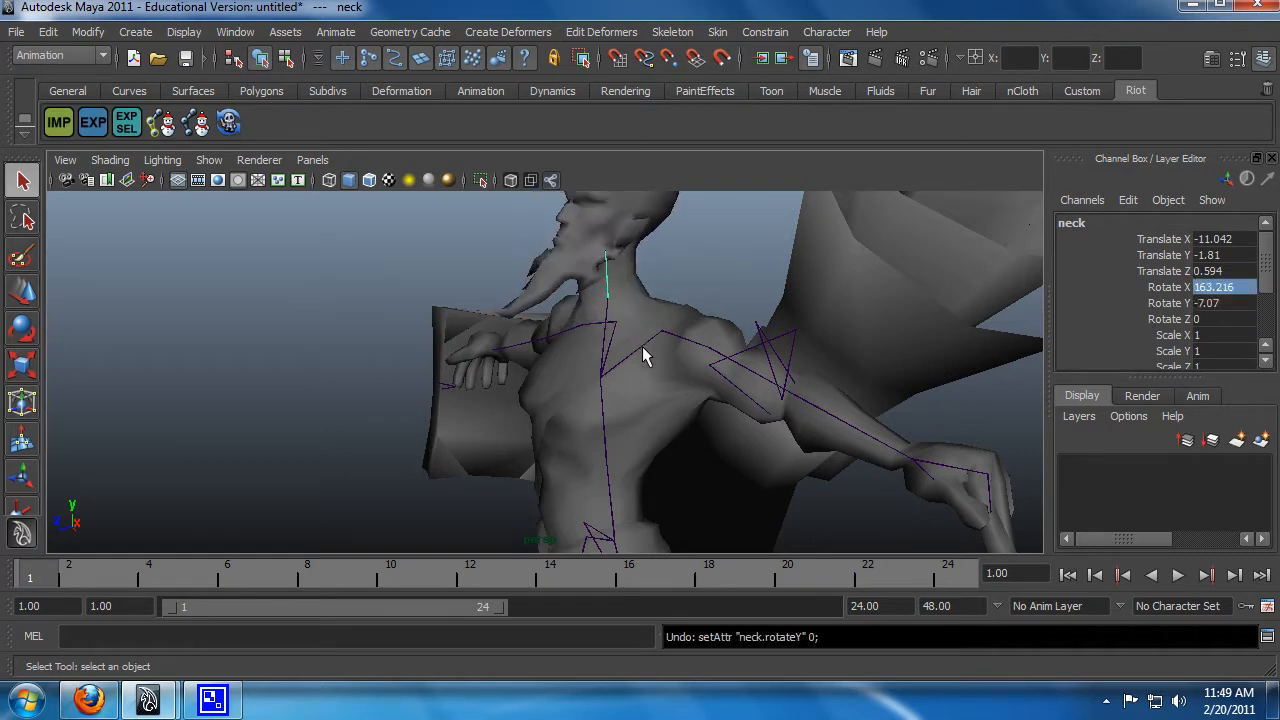
pyautogui.click(606, 307)
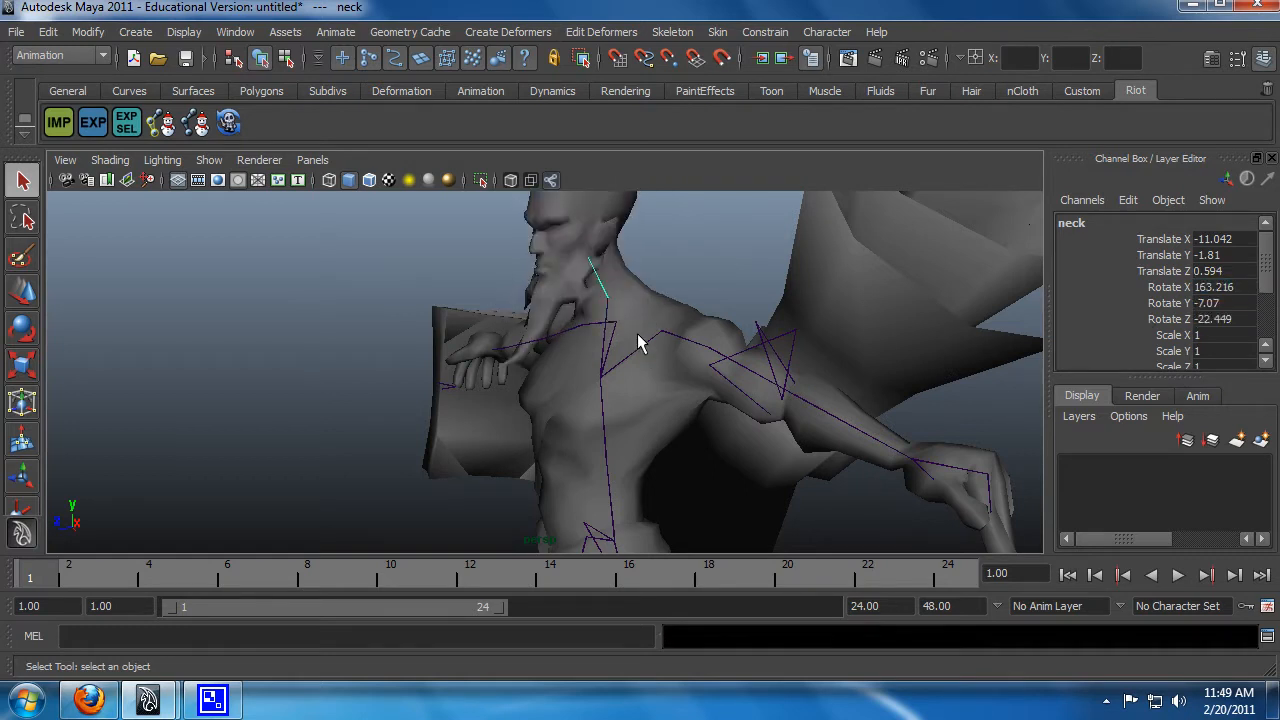
# Check the spine_b joint's rotation values, examine the full figure's pose and clear the selection
pyautogui.keyDown('alt'); pyautogui.moveTo(630, 330); pyautogui.dragTo(752, 330); pyautogui.keyUp('alt')
pyautogui.click(715, 320)
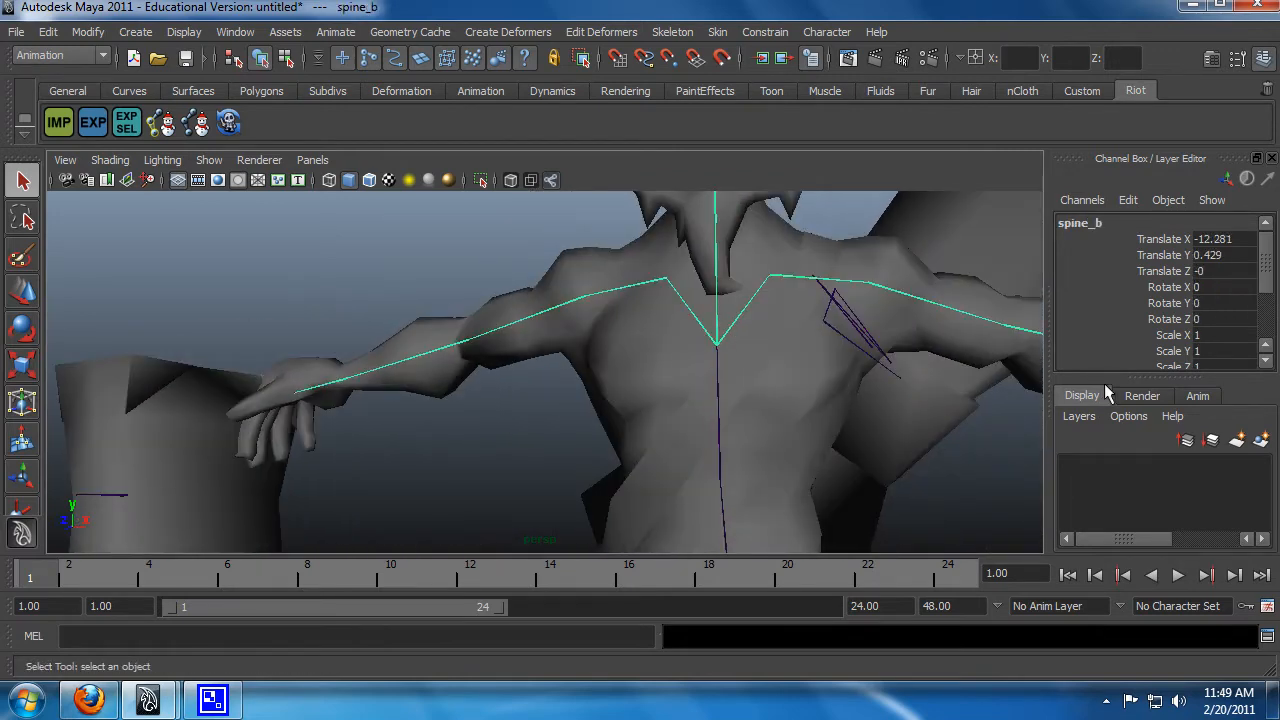
pyautogui.keyDown('alt'); pyautogui.moveTo(978, 385); pyautogui.dragTo(787, 433); pyautogui.keyUp('alt')
pyautogui.scroll(-4, 787, 433)
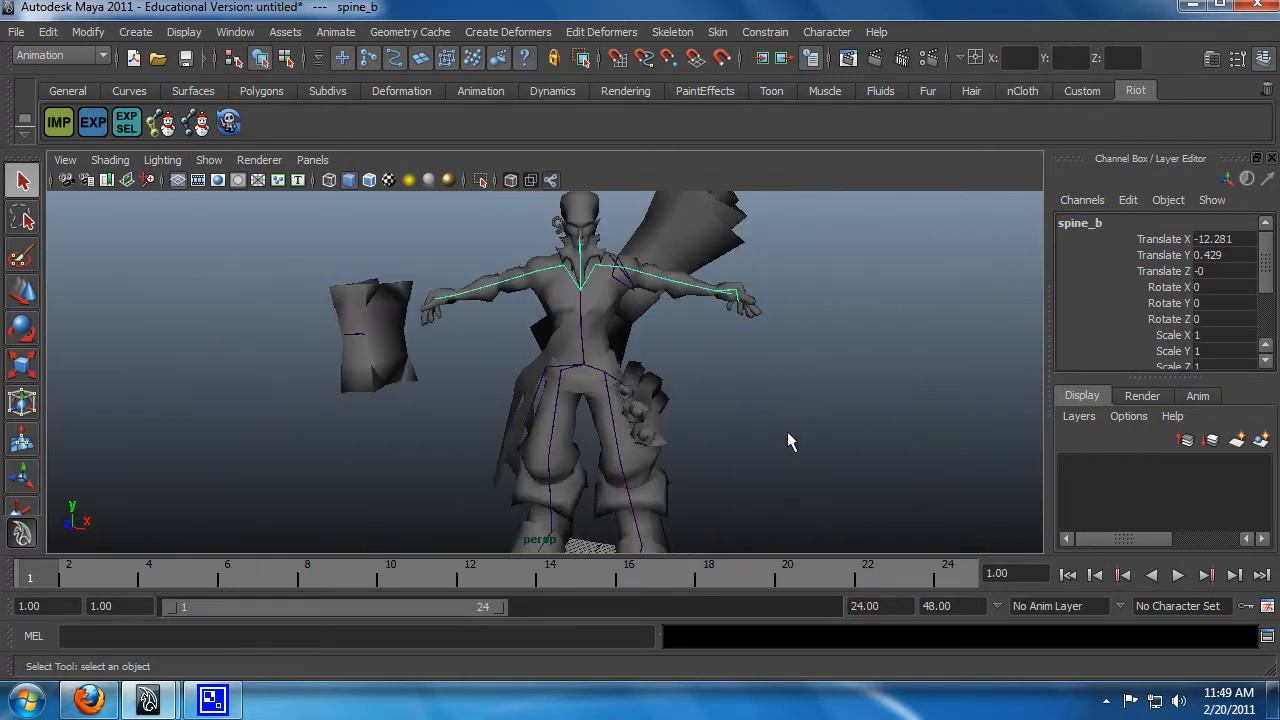
pyautogui.keyDown('alt'); pyautogui.moveTo(787, 433); pyautogui.dragTo(779, 376, button='middle'); pyautogui.keyUp('alt')
pyautogui.keyDown('alt'); pyautogui.moveTo(779, 376); pyautogui.dragTo(712, 483); pyautogui.keyUp('alt')
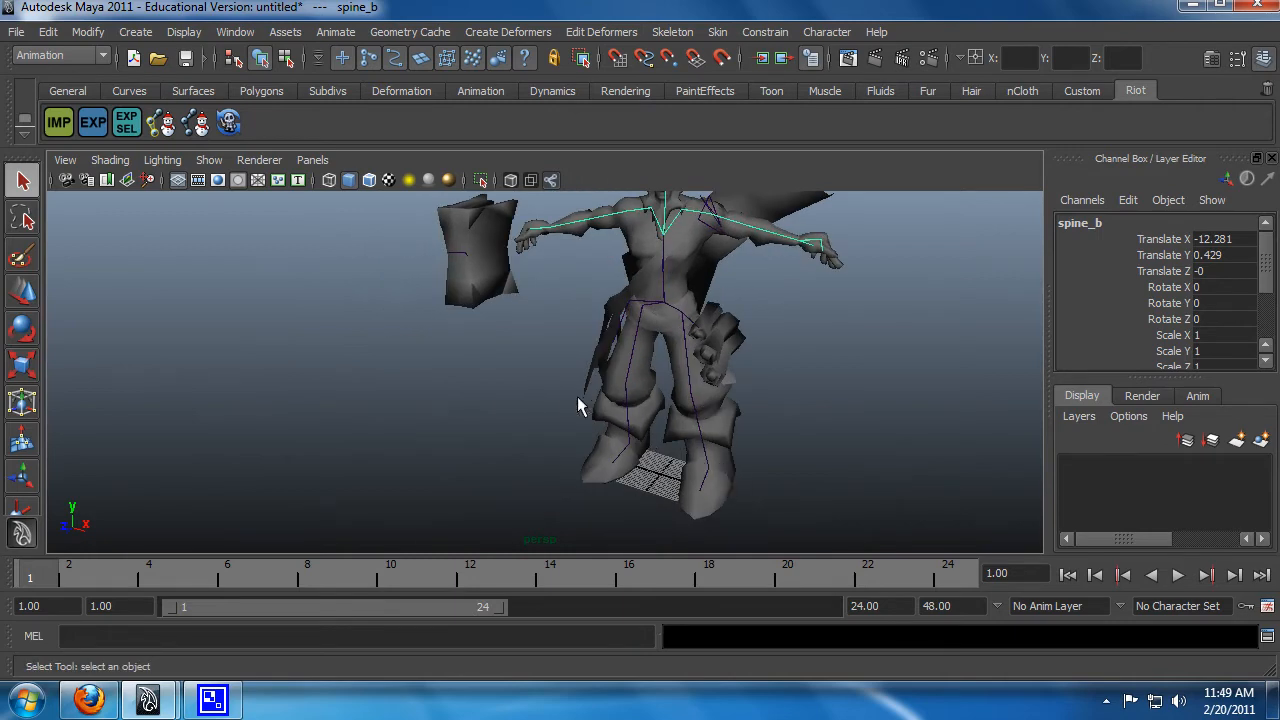
pyautogui.click(703, 478)
pyautogui.keyDown('alt'); pyautogui.moveTo(541, 466); pyautogui.dragTo(823, 443); pyautogui.keyUp('alt')
pyautogui.click(798, 440)
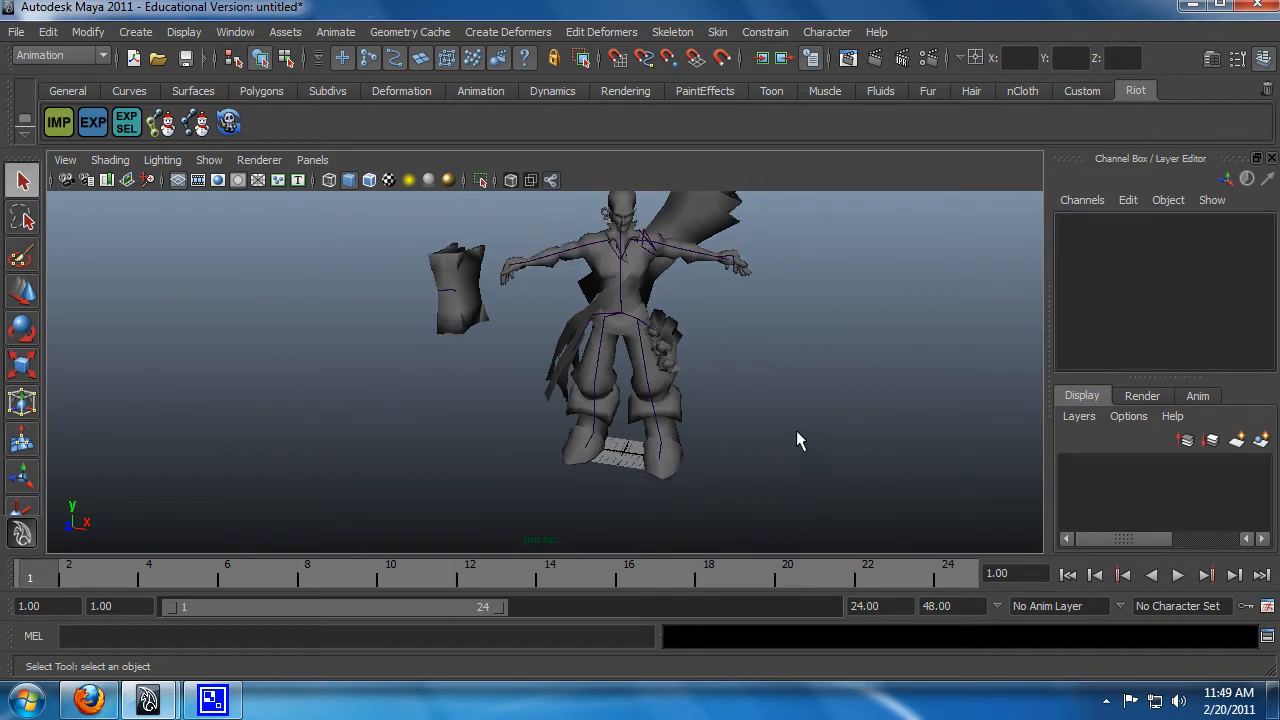
pyautogui.click(196, 133)
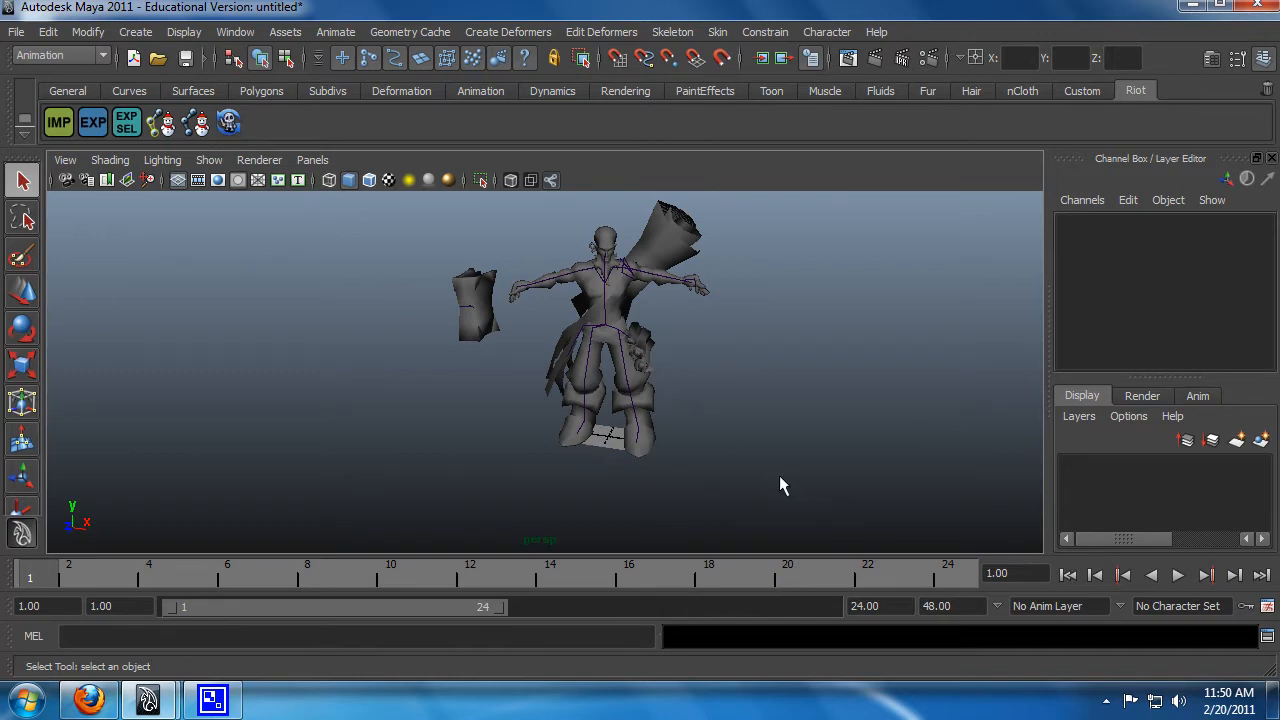
# Select the character mesh transformRyze, reset its bind pose to the current pose, and clear the selection
pyautogui.click(590, 302)
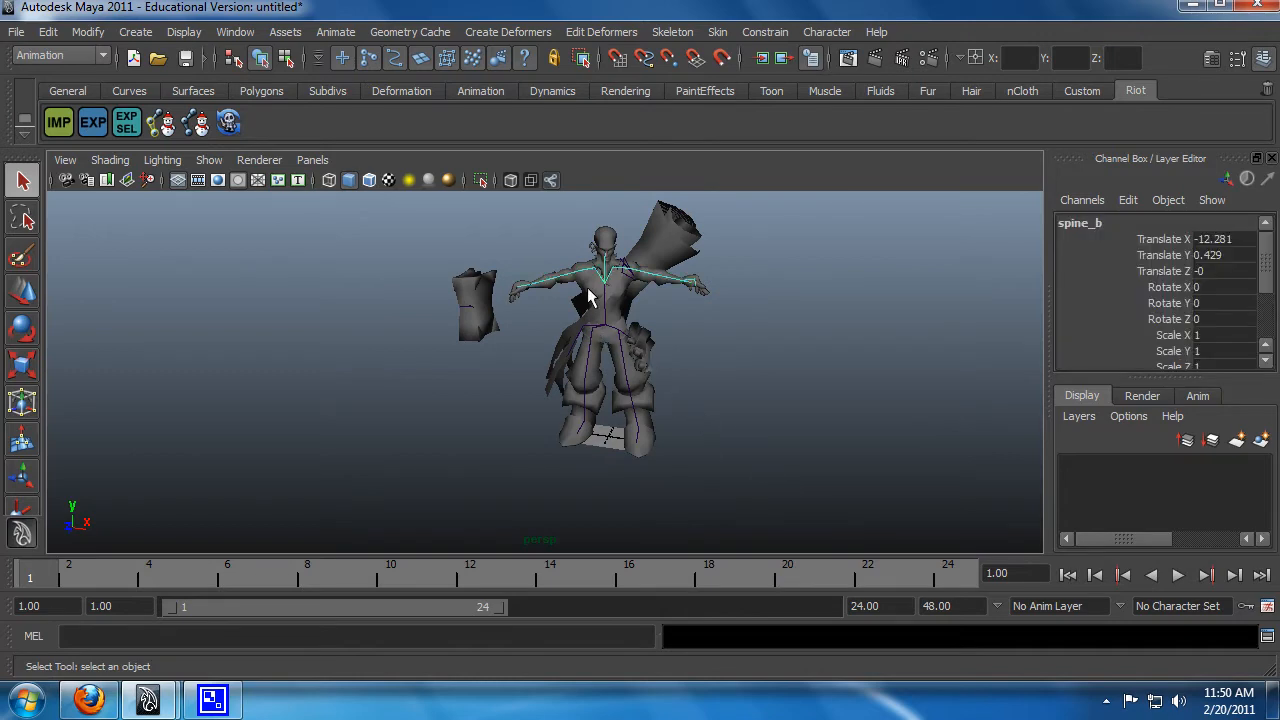
pyautogui.click(562, 435)
pyautogui.keyDown('alt'); pyautogui.moveTo(569, 437); pyautogui.dragTo(515, 448); pyautogui.keyUp('alt')
pyautogui.scroll(3, 515, 448)
pyautogui.click(536, 404)
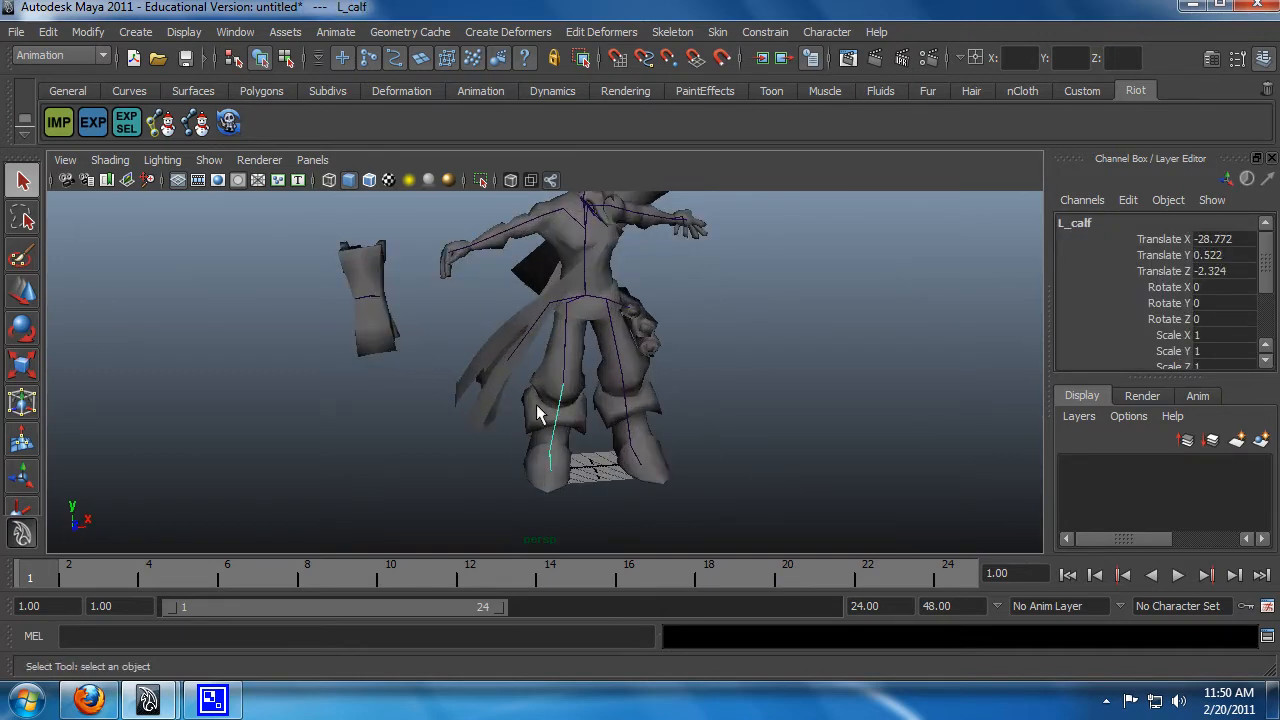
pyautogui.click(533, 410)
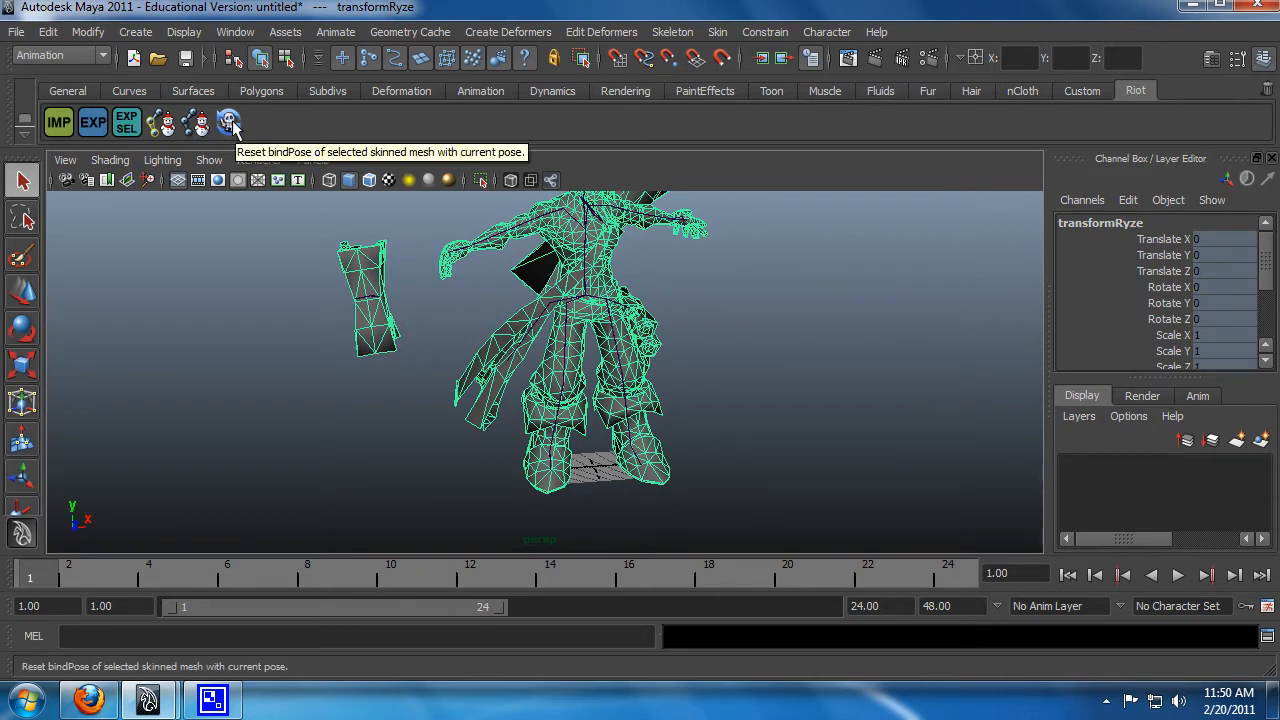
pyautogui.click(233, 127)
pyautogui.keyDown('alt'); pyautogui.moveTo(832, 345); pyautogui.dragTo(683, 412); pyautogui.keyUp('alt')
pyautogui.click(829, 367)
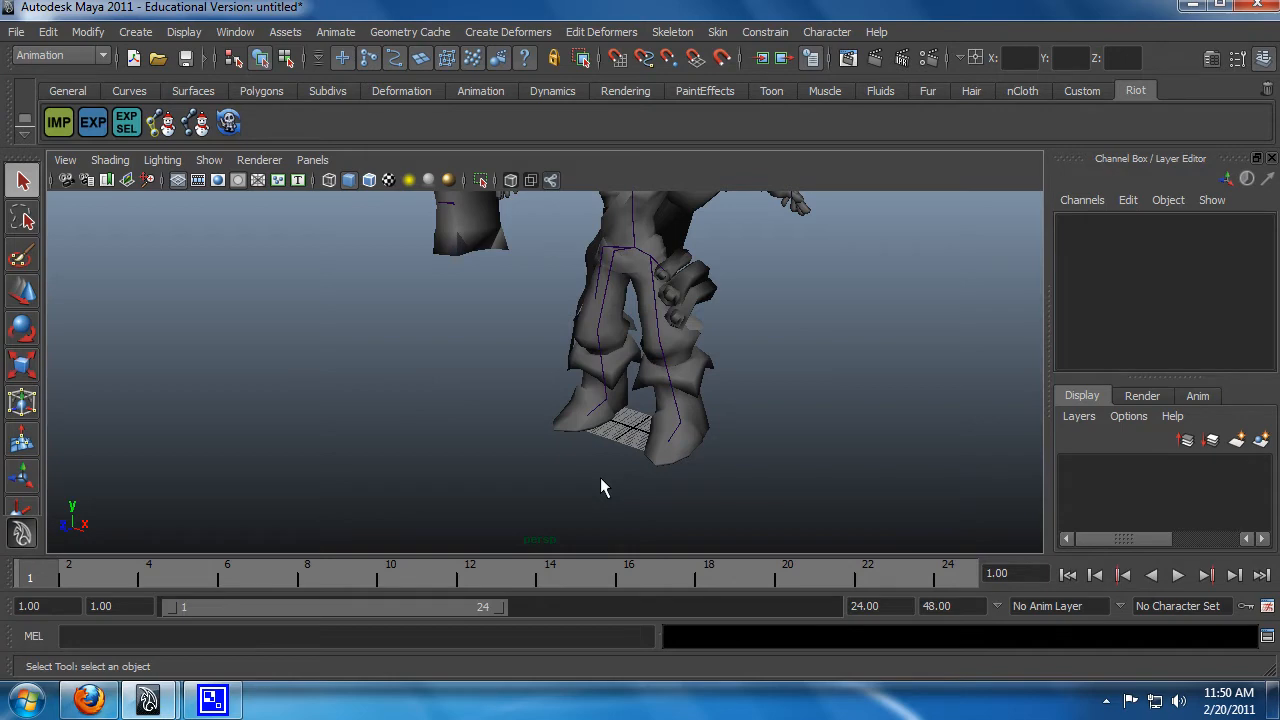
# Create a NURBS circle at the origin of the grid
pyautogui.press('space')
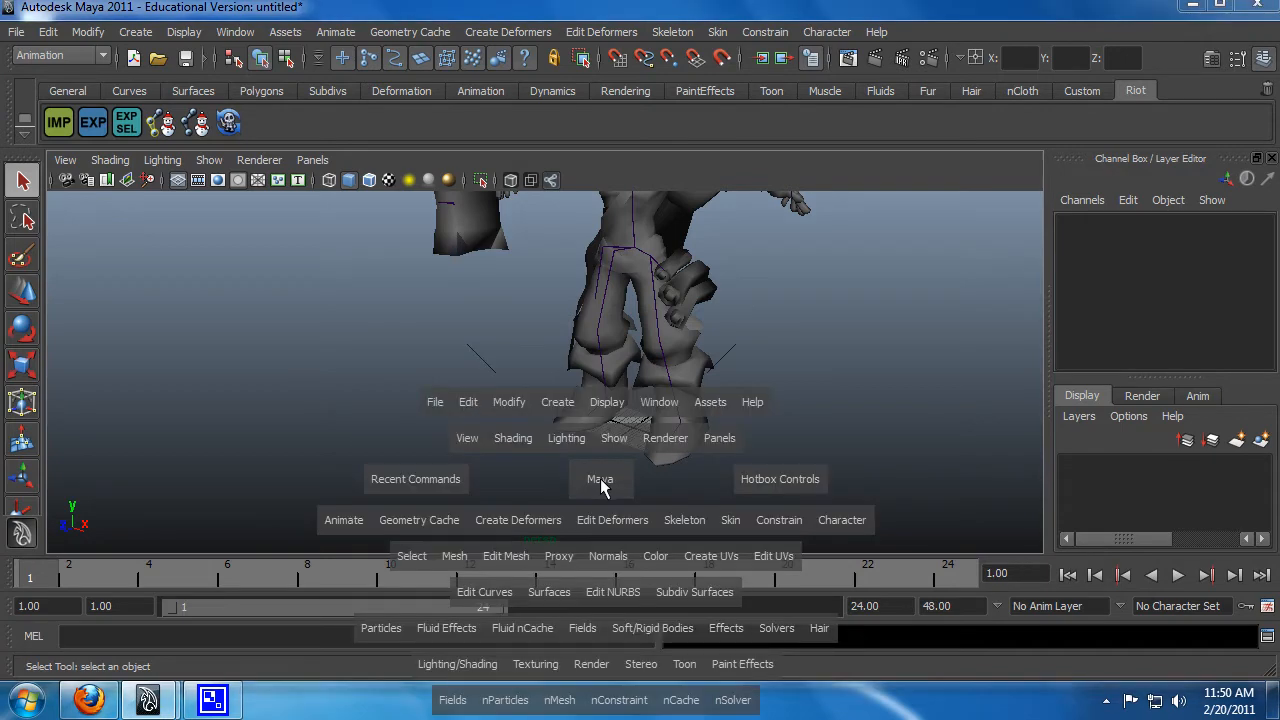
pyautogui.click(557, 401)
pyautogui.moveTo(646, 338)
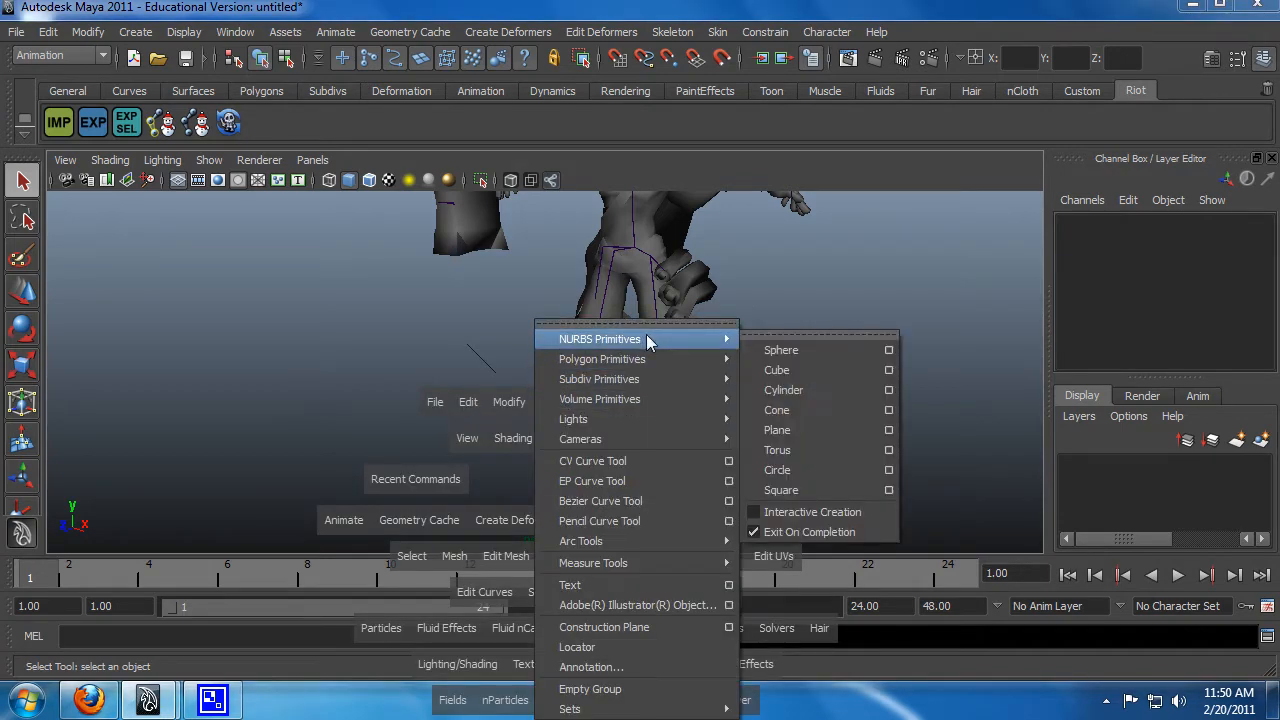
pyautogui.click(779, 470)
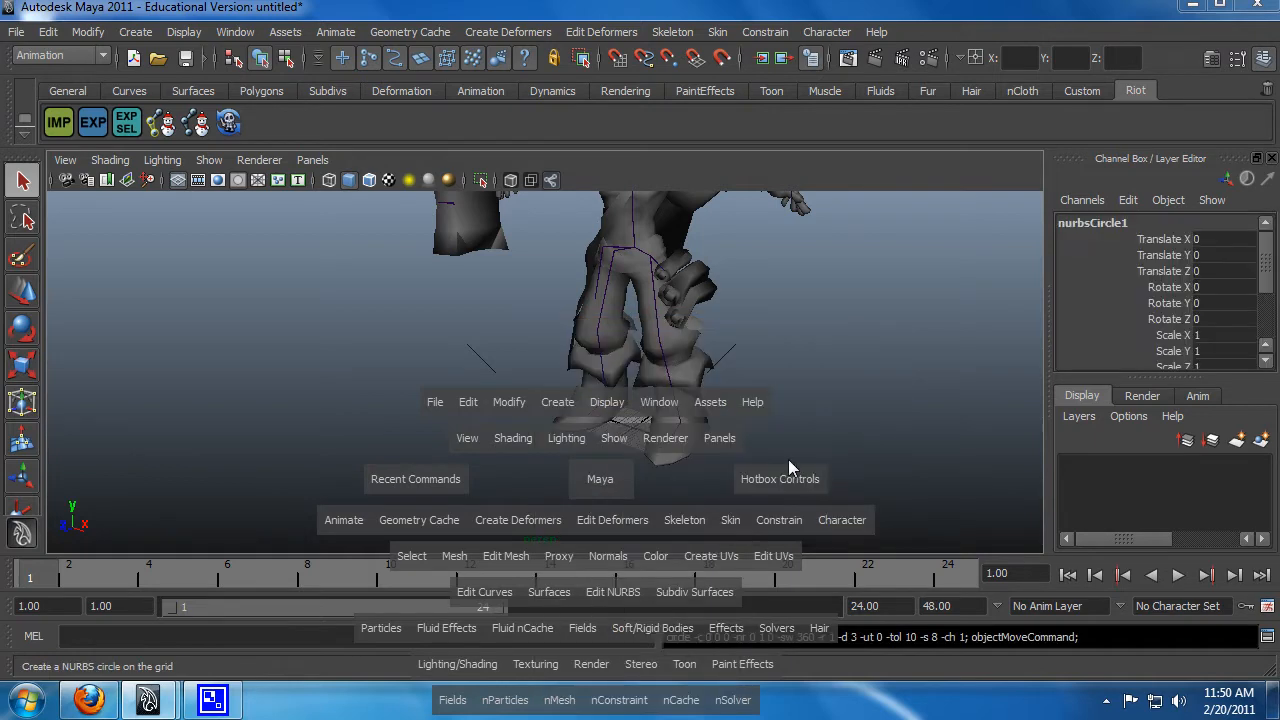
# Scale the NURBS circle uniformly to about 41.9 so it surrounds the character's feet, and clear the selection
pyautogui.press('e')
pyautogui.press('r')
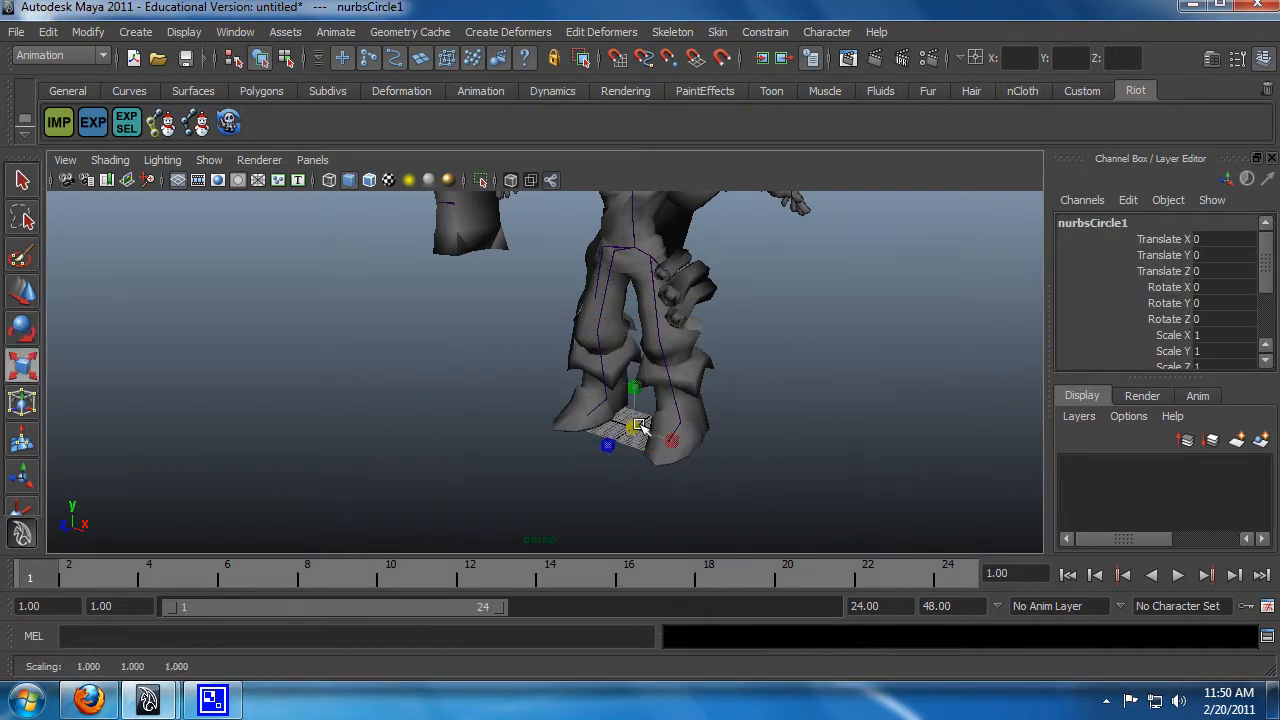
pyautogui.moveTo(640, 426); pyautogui.dragTo(771, 524)
pyautogui.press('q')
pyautogui.click(850, 456)
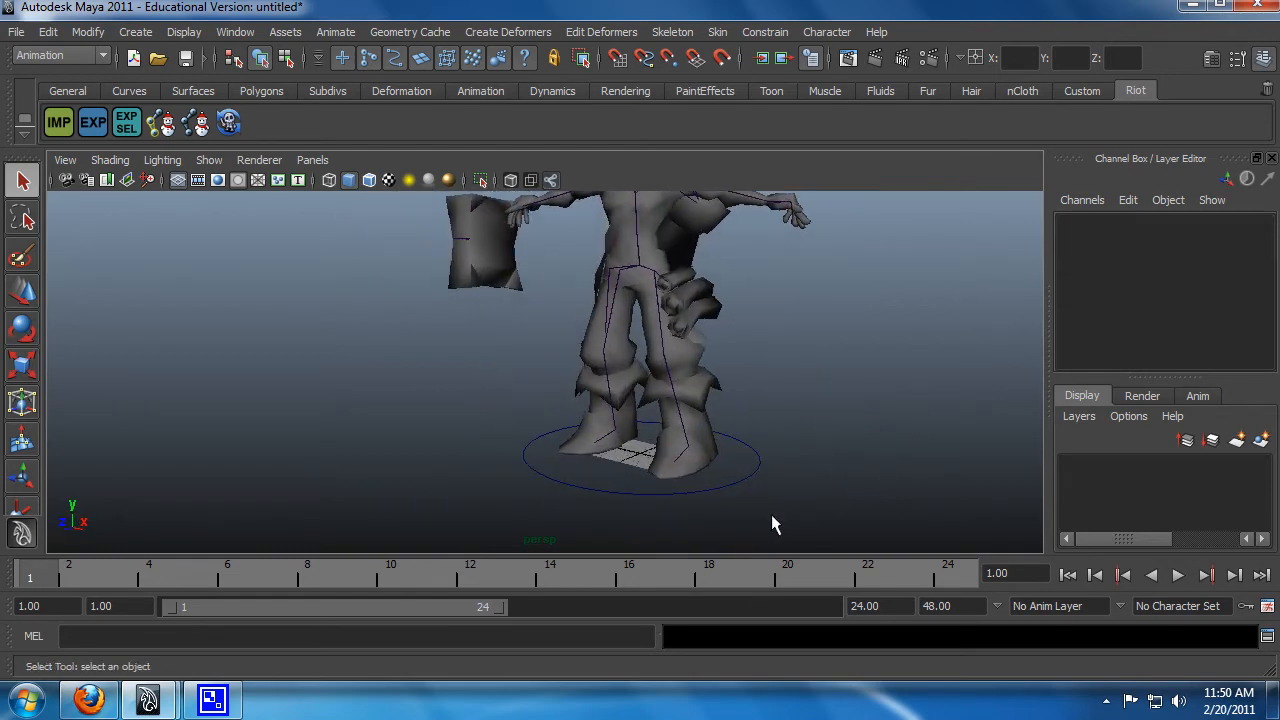
# Select the large circle around the feet and rename it Ryze in the Outliner
pyautogui.click(737, 448)
pyautogui.keyDown('alt'); pyautogui.moveTo(265, 545); pyautogui.dragTo(657, 459); pyautogui.keyUp('alt')
pyautogui.keyDown('alt'); pyautogui.moveTo(657, 459); pyautogui.dragTo(752, 449, button='middle'); pyautogui.keyUp('alt')
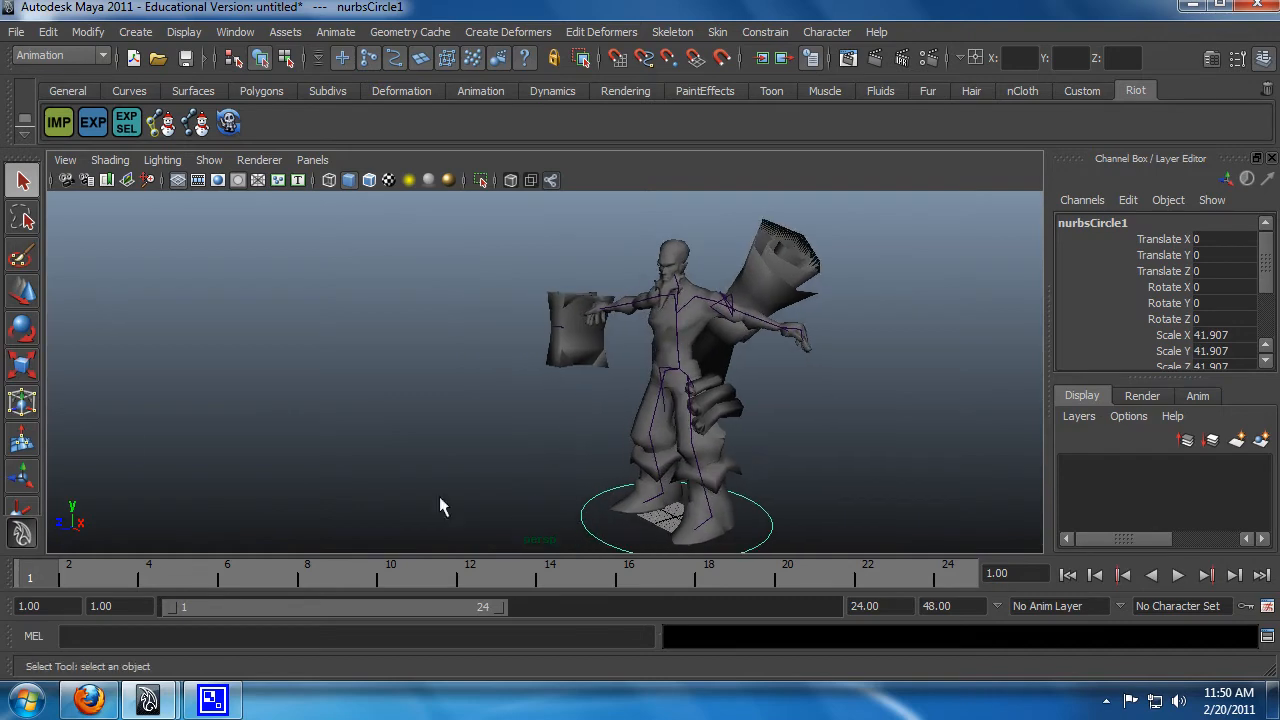
pyautogui.click(235, 31)
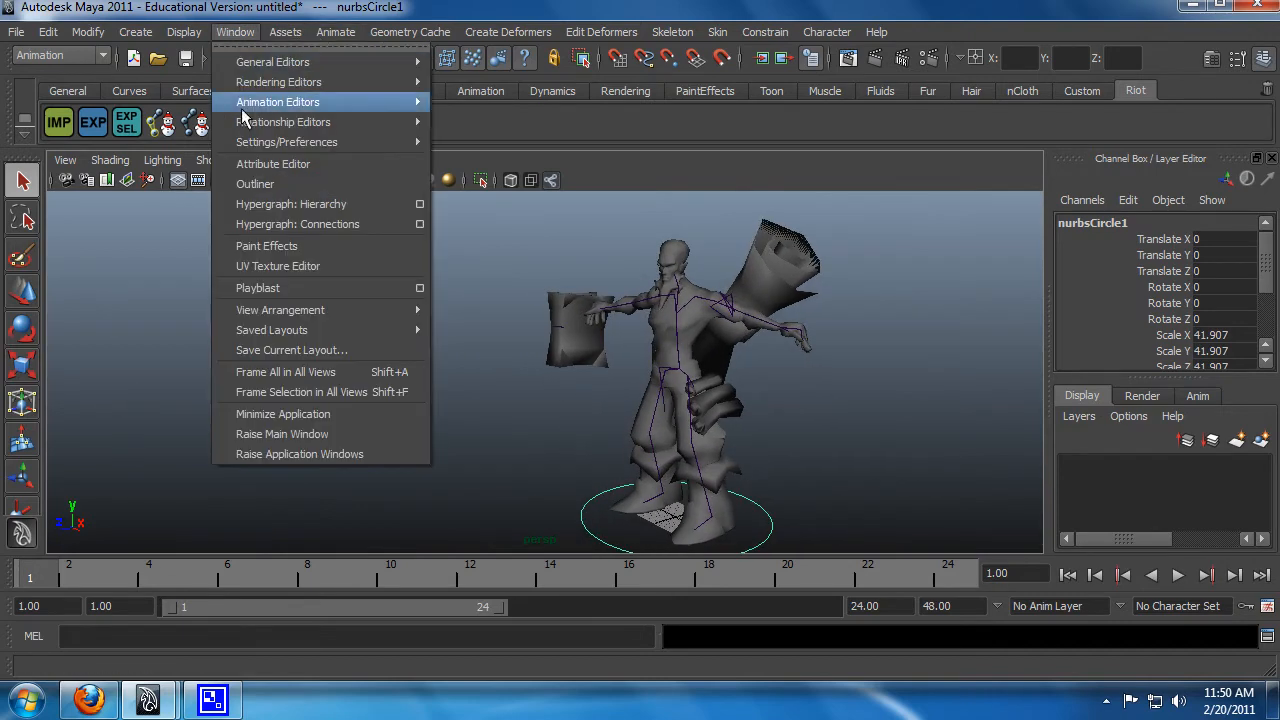
pyautogui.click(253, 173)
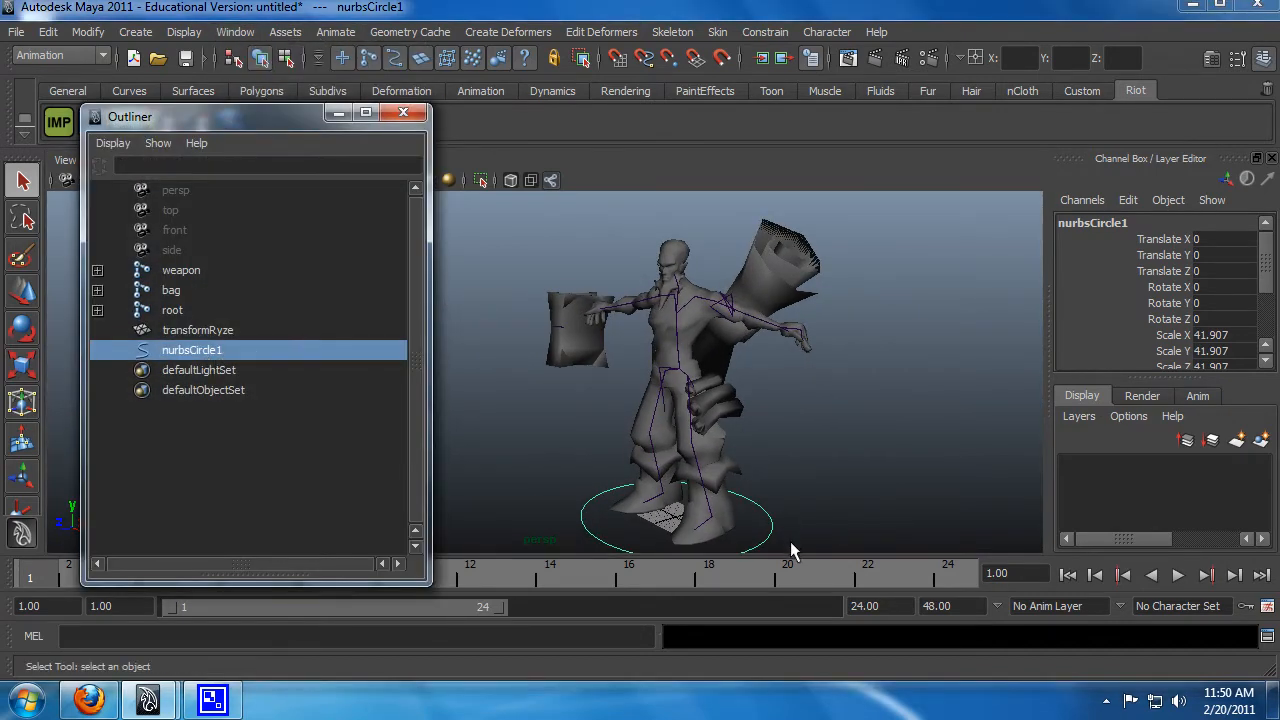
pyautogui.moveTo(790, 546); pyautogui.dragTo(765, 514)
pyautogui.doubleClick(240, 352)
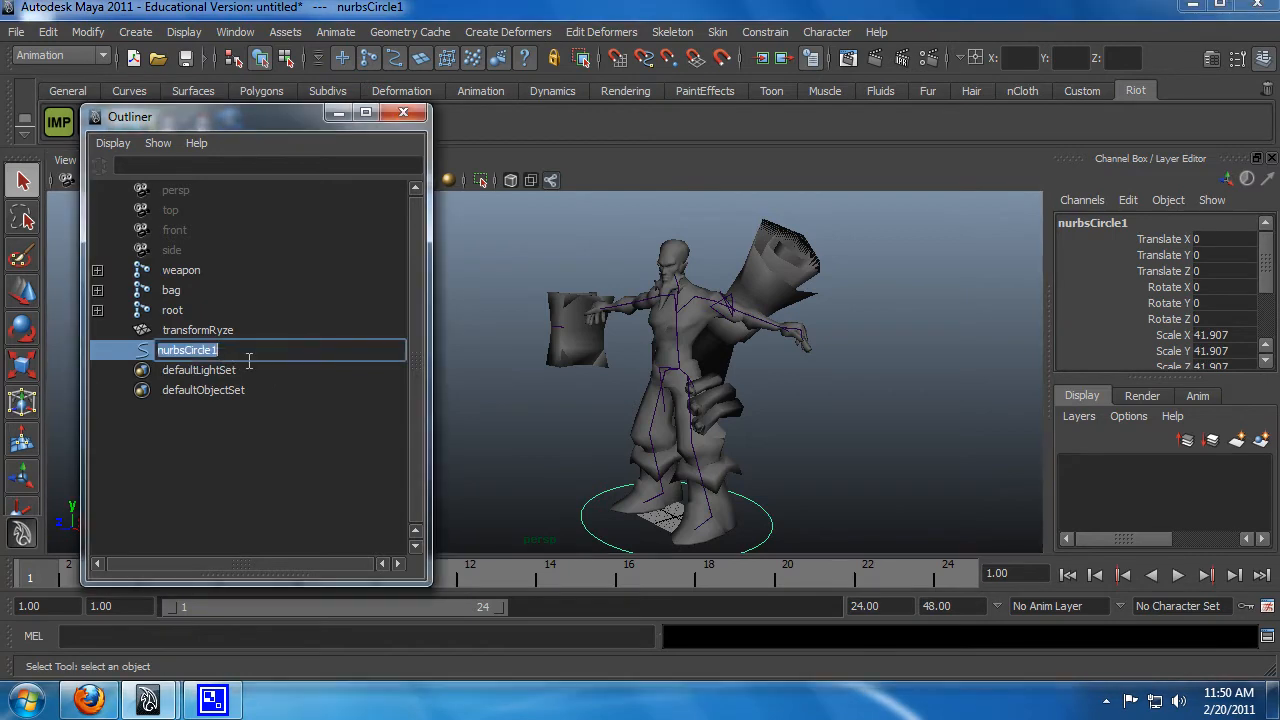
pyautogui.write('Ryze')
pyautogui.press('Return')
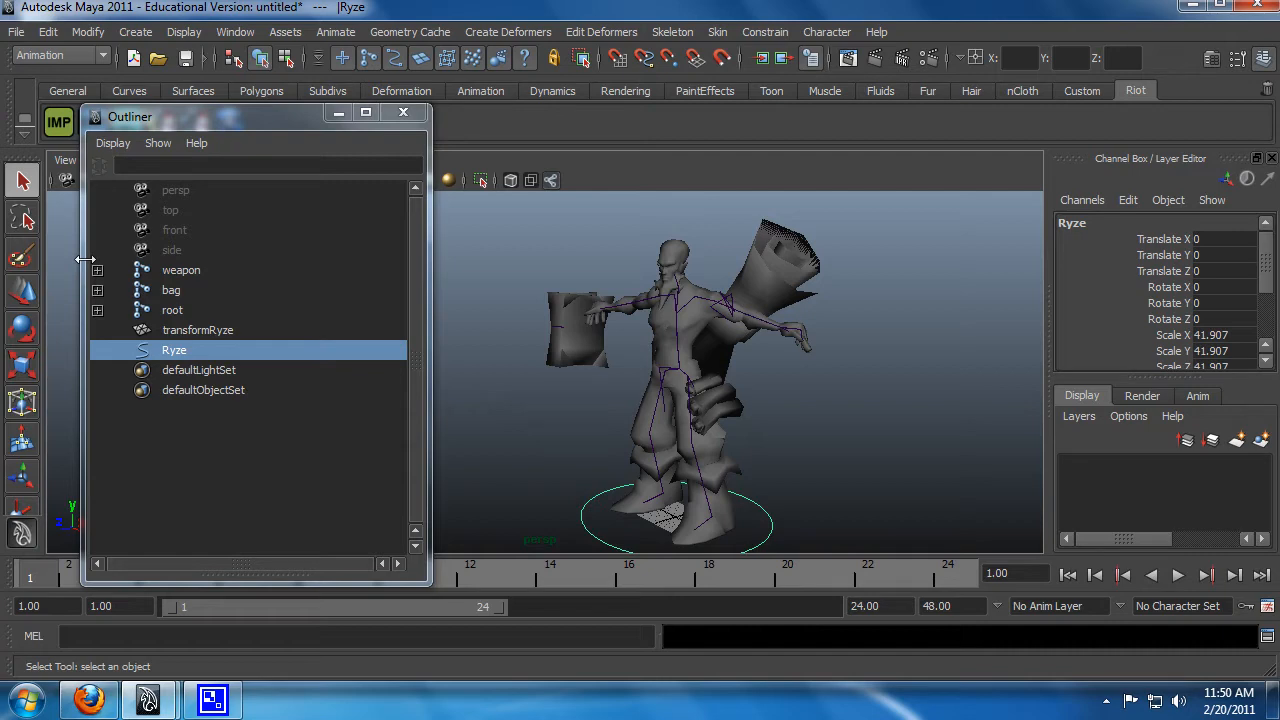
# Examine the weapon, bag and root joint hierarchies by selecting each of them in the Outliner
pyautogui.click(245, 270)
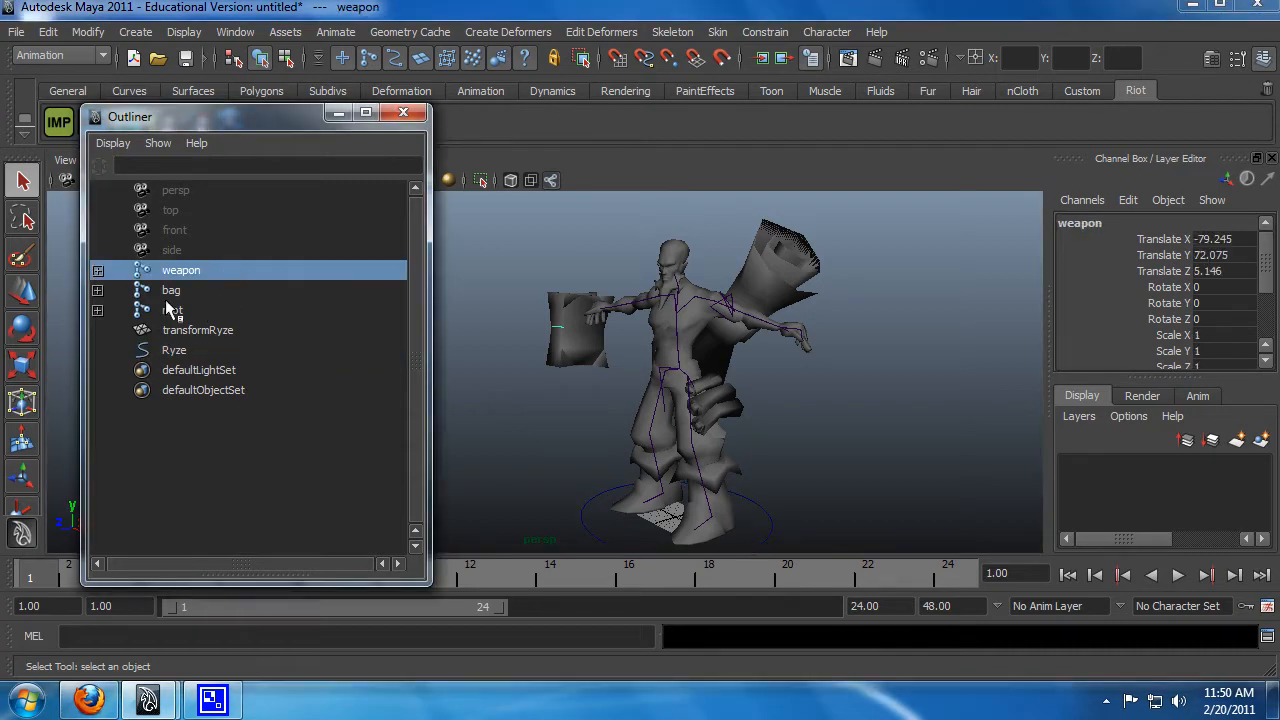
pyautogui.click(187, 290)
pyautogui.keyDown('alt'); pyautogui.moveTo(686, 403); pyautogui.dragTo(851, 398); pyautogui.keyUp('alt')
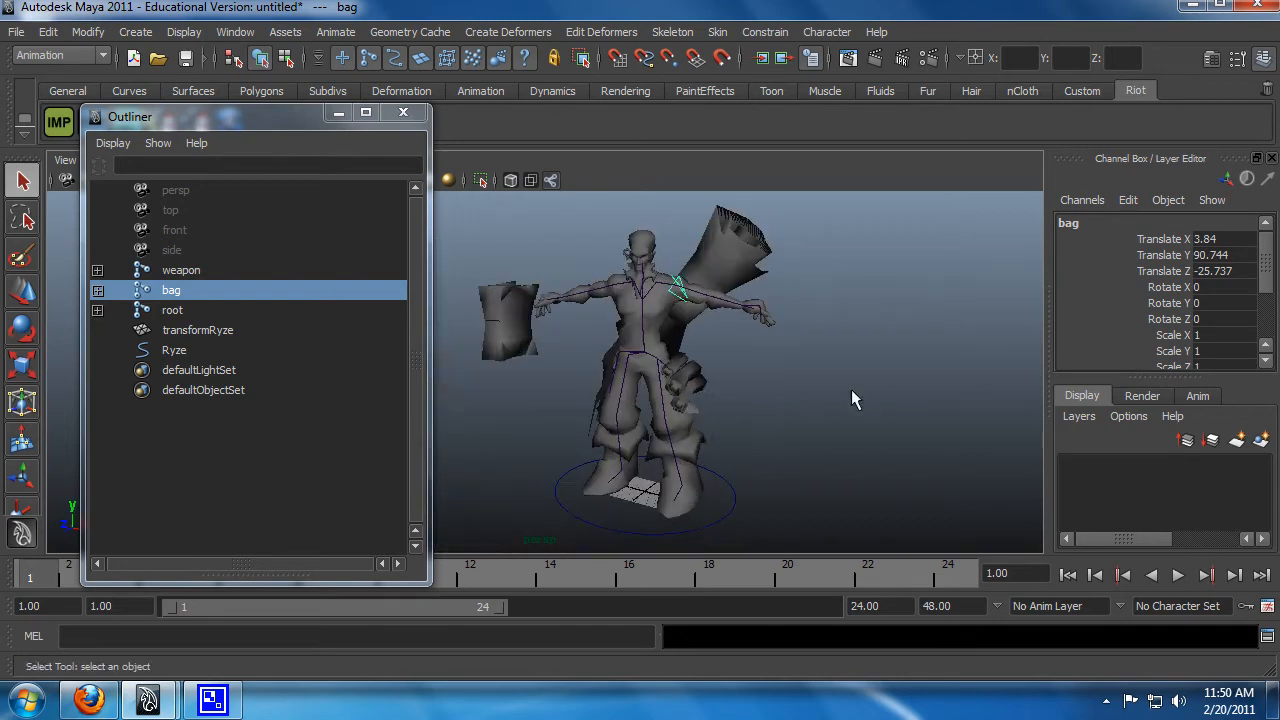
pyautogui.keyDown('alt'); pyautogui.moveTo(502, 417); pyautogui.dragTo(522, 456); pyautogui.keyUp('alt')
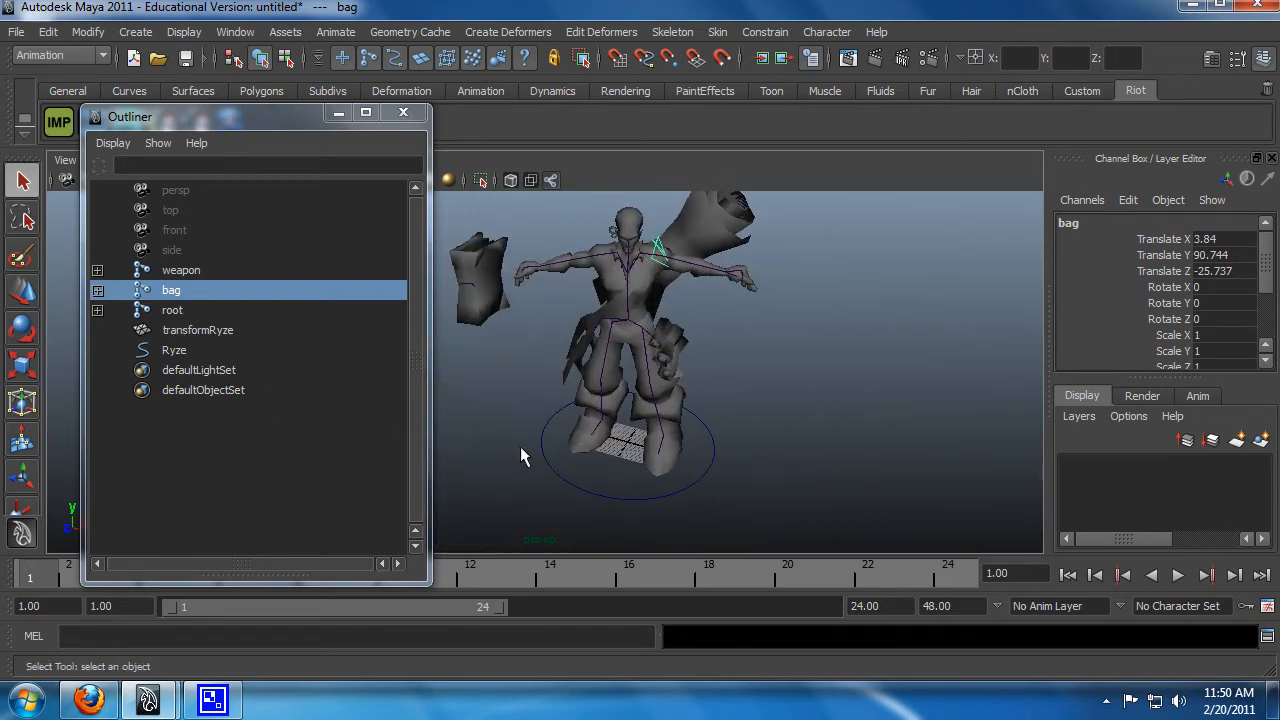
pyautogui.click(200, 270)
pyautogui.click(180, 310)
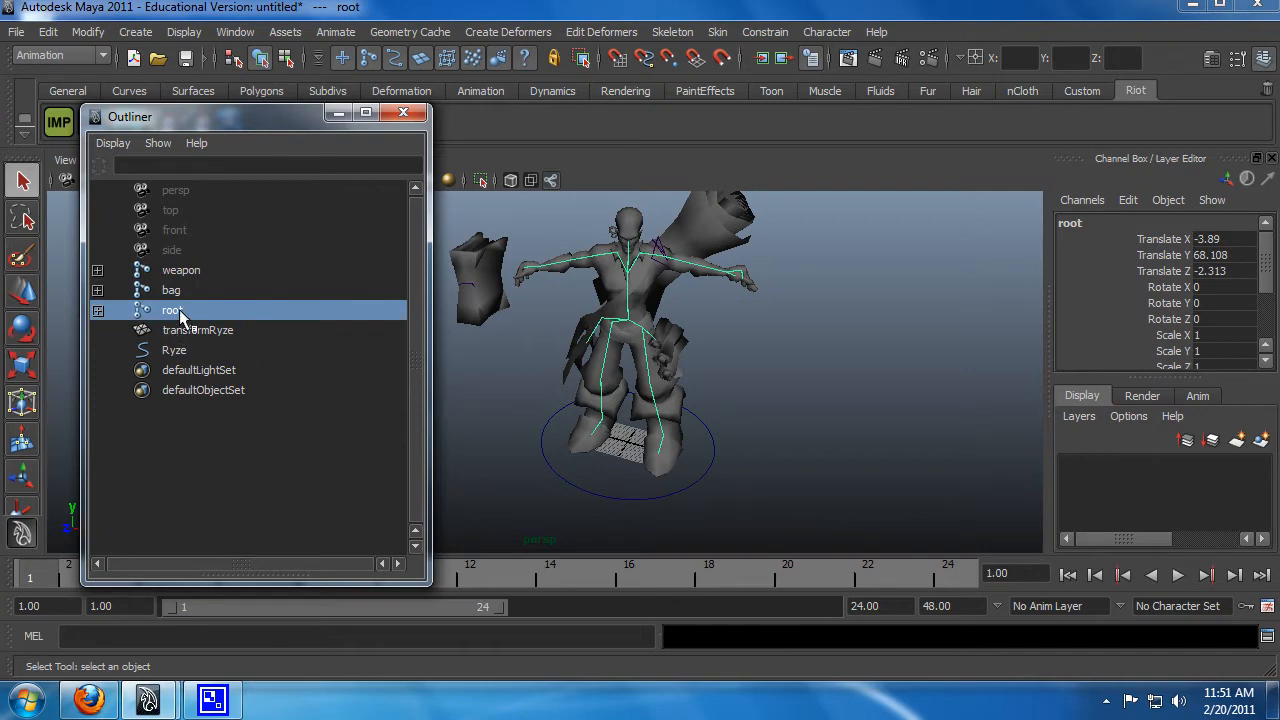
pyautogui.click(182, 293)
pyautogui.click(208, 270)
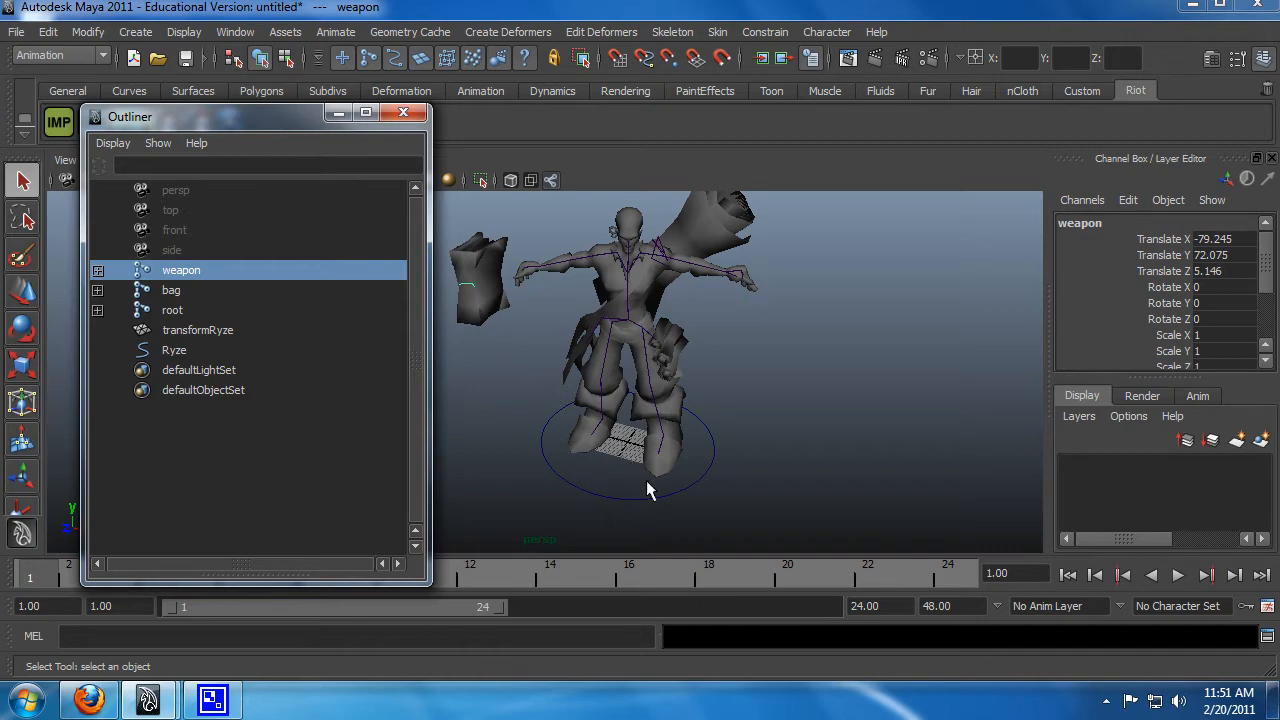
# Select the Ryze circle and examine its placement around the character relative to the joint hierarchies
pyautogui.click(627, 502)
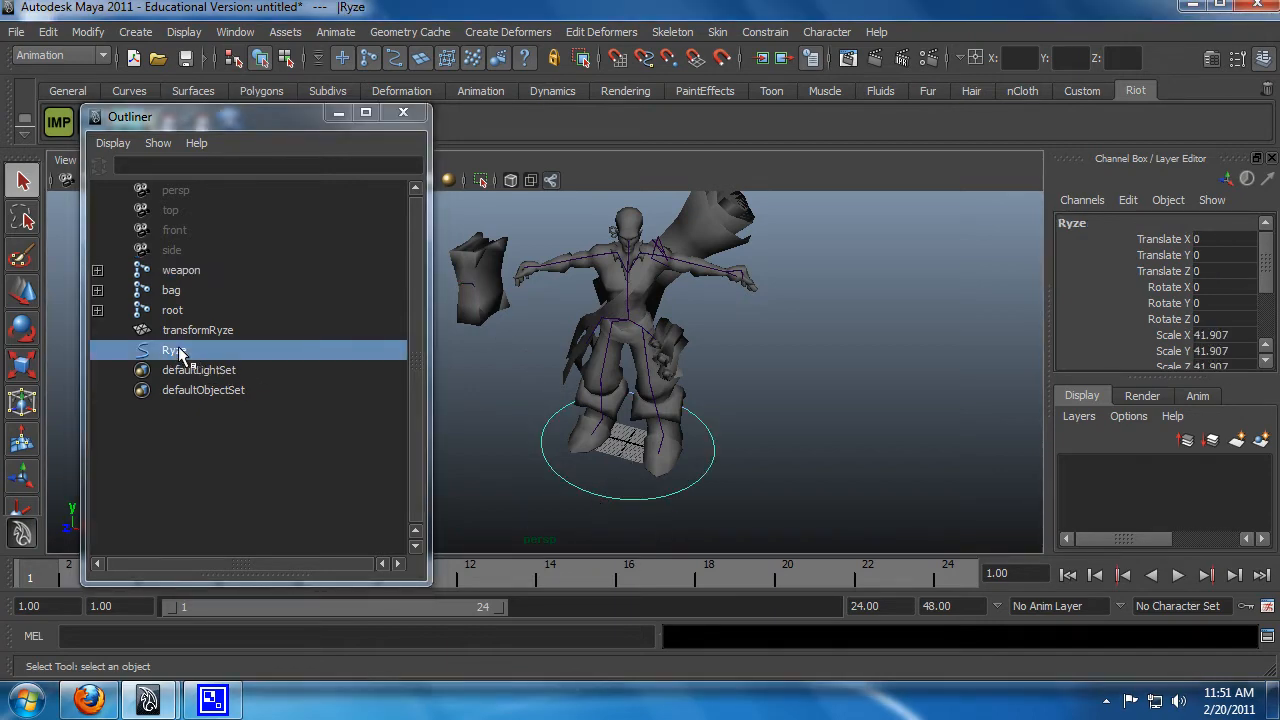
pyautogui.moveTo(180, 356); pyautogui.dragTo(175, 304, button='middle')
pyautogui.moveTo(180, 350); pyautogui.dragTo(186, 283, button='middle')
pyautogui.keyDown('alt'); pyautogui.moveTo(727, 497); pyautogui.dragTo(614, 444); pyautogui.keyUp('alt')
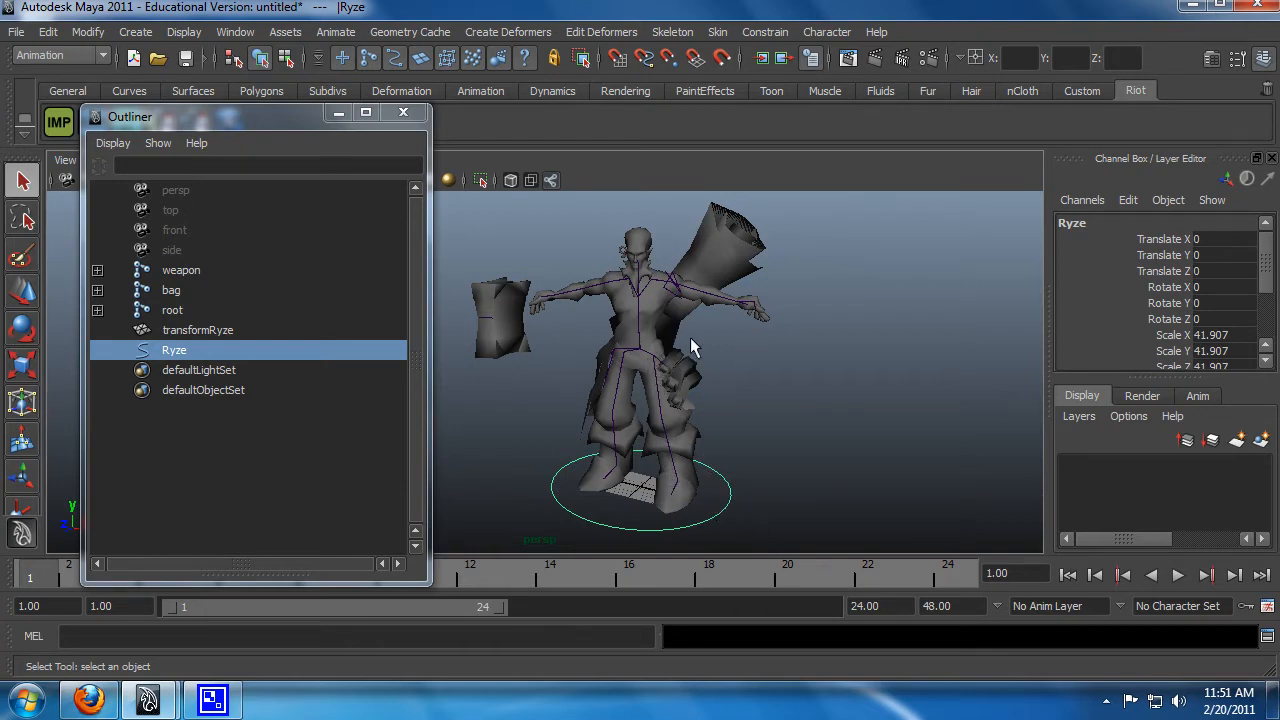
pyautogui.keyDown('alt'); pyautogui.moveTo(766, 425); pyautogui.dragTo(600, 387); pyautogui.keyUp('alt')
pyautogui.keyDown('alt'); pyautogui.moveTo(710, 419); pyautogui.dragTo(654, 425); pyautogui.keyUp('alt')
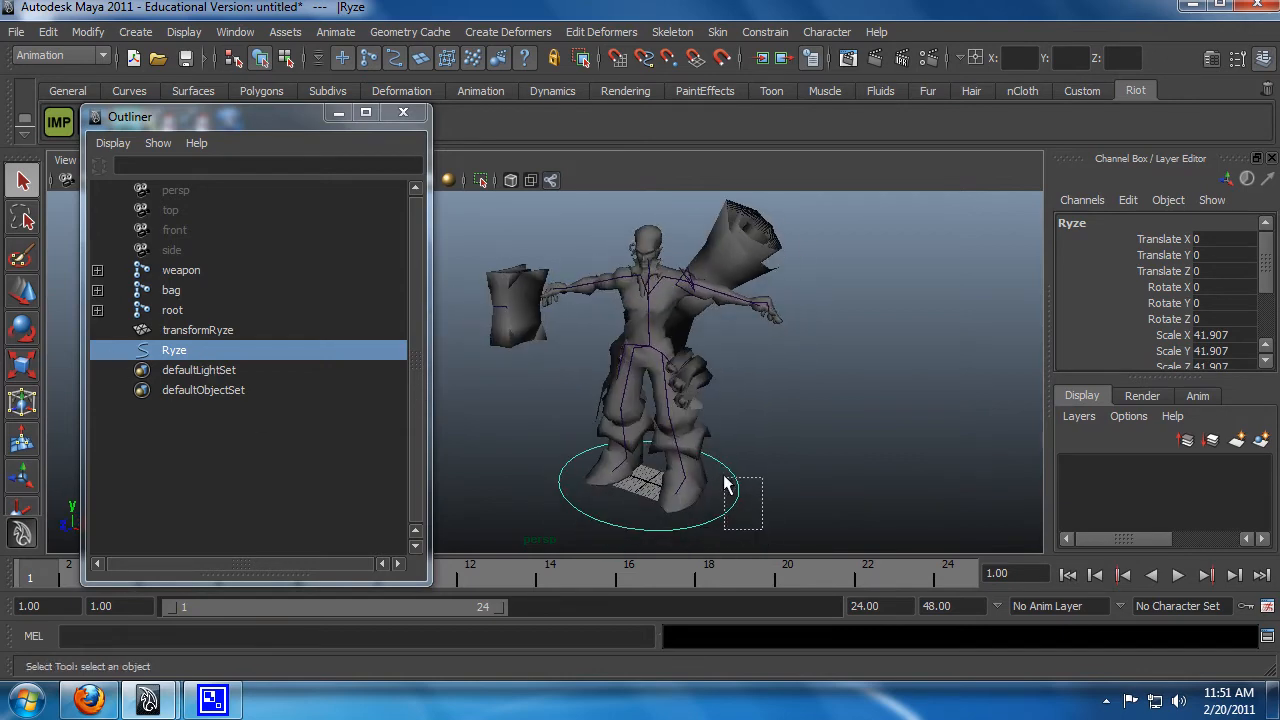
pyautogui.keyDown('alt'); pyautogui.moveTo(707, 493); pyautogui.dragTo(655, 403); pyautogui.keyUp('alt')
pyautogui.keyDown('alt'); pyautogui.moveTo(735, 390); pyautogui.dragTo(720, 449); pyautogui.keyUp('alt')
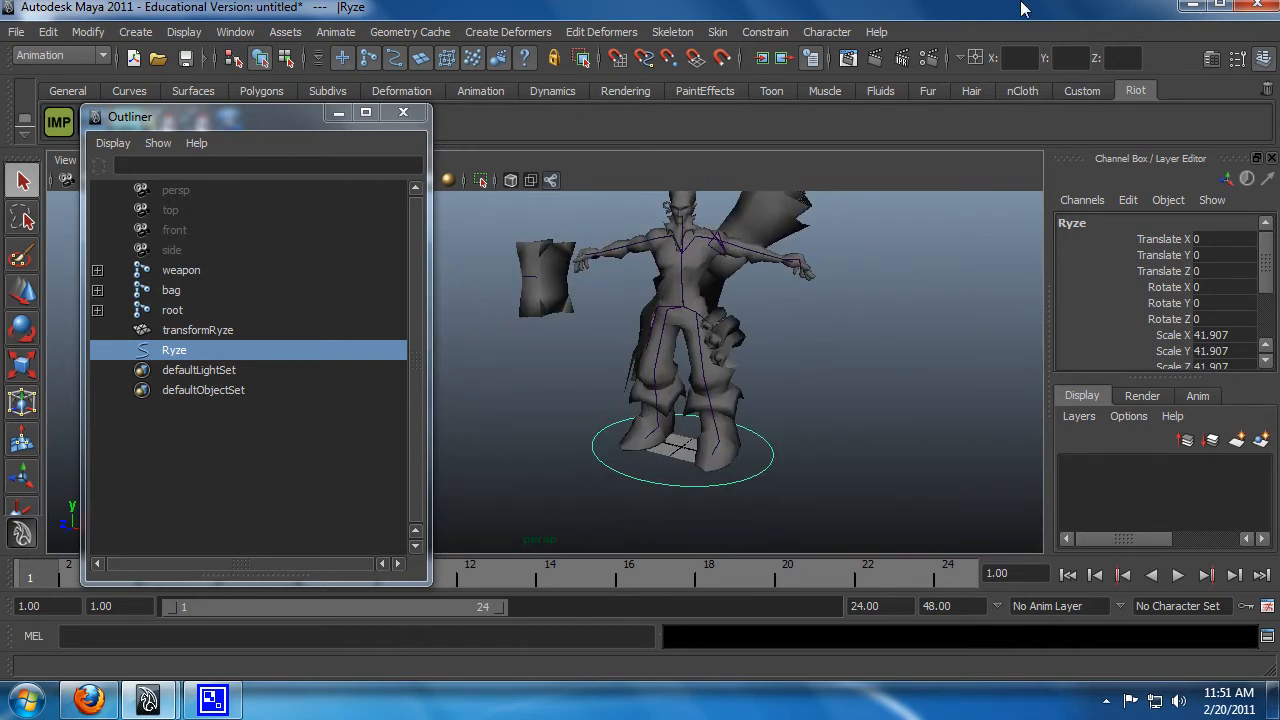
# Create an IK handle from the R_thigh joint to the ankle joint of the same leg
pyautogui.moveTo(195, 117); pyautogui.dragTo(161, 235)
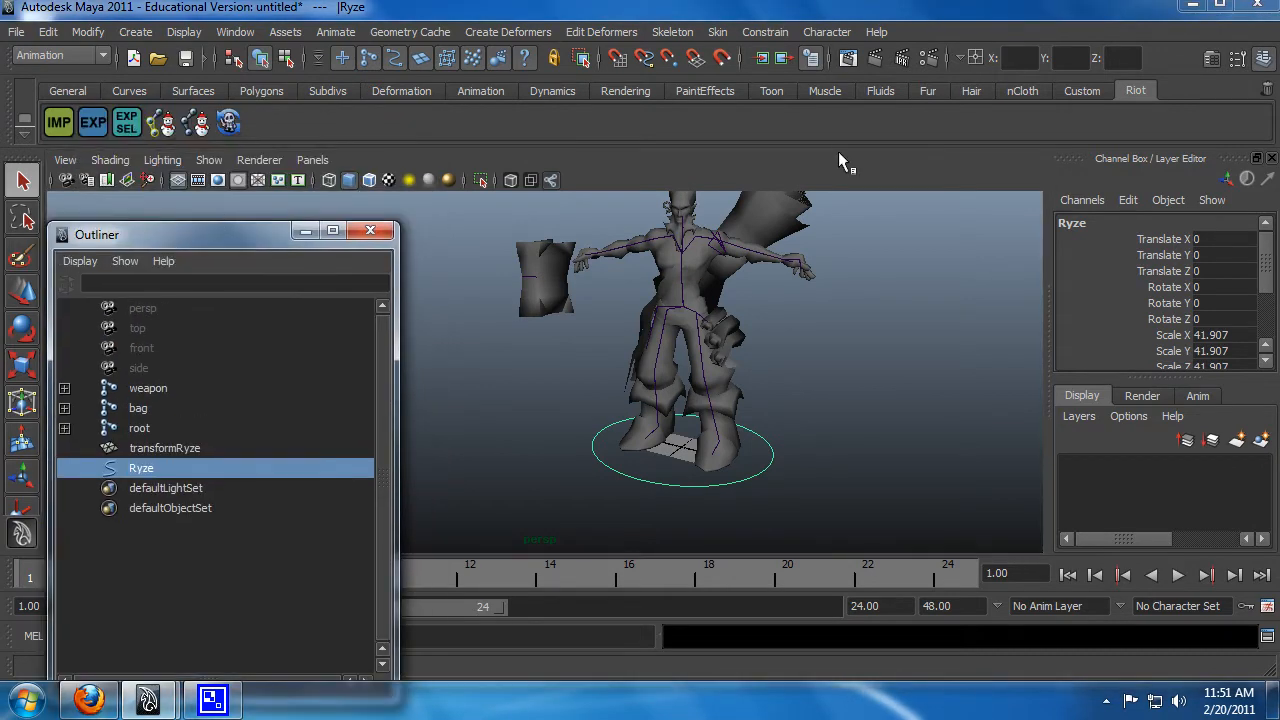
pyautogui.click(481, 91)
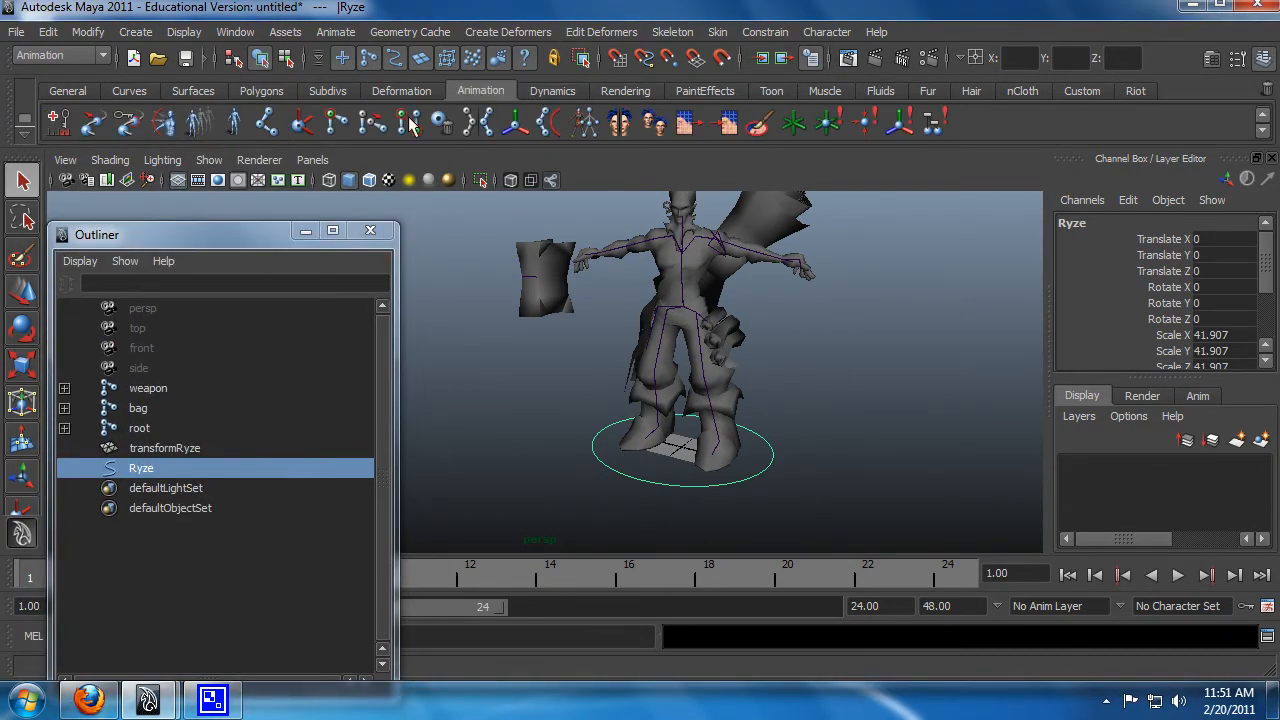
pyautogui.click(302, 128)
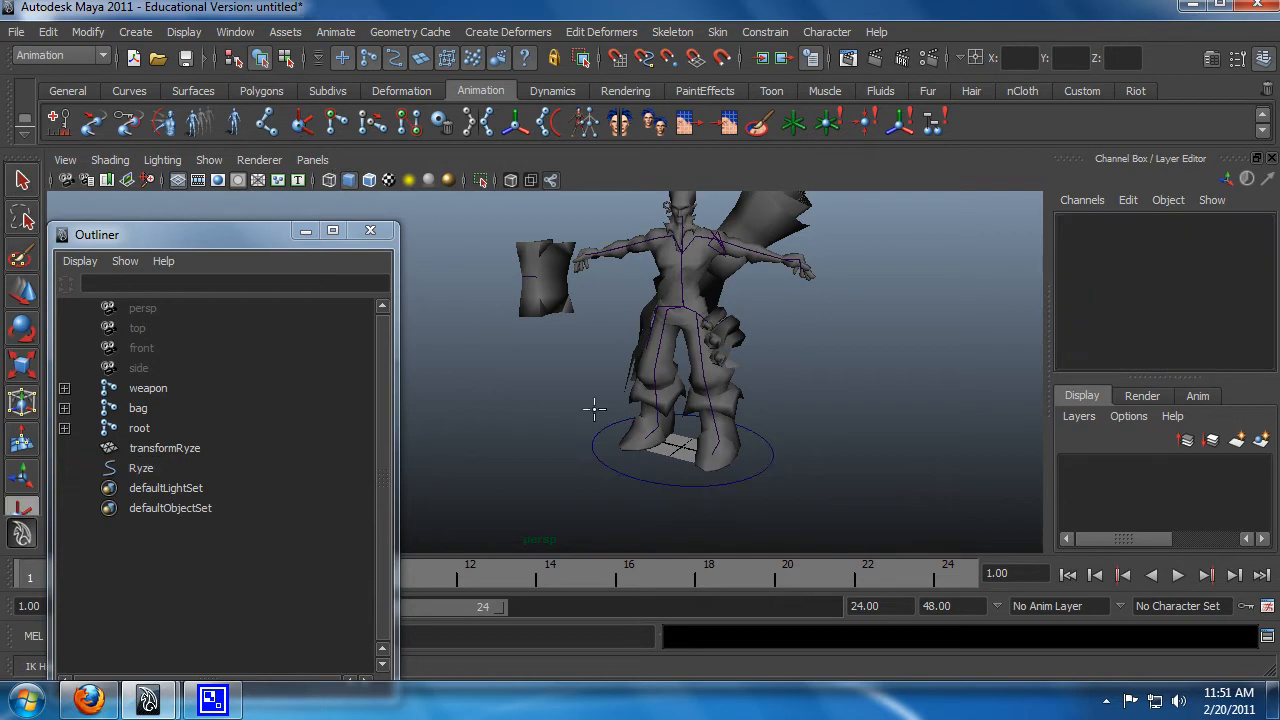
pyautogui.keyDown('alt'); pyautogui.moveTo(850, 389); pyautogui.dragTo(631, 364); pyautogui.keyUp('alt')
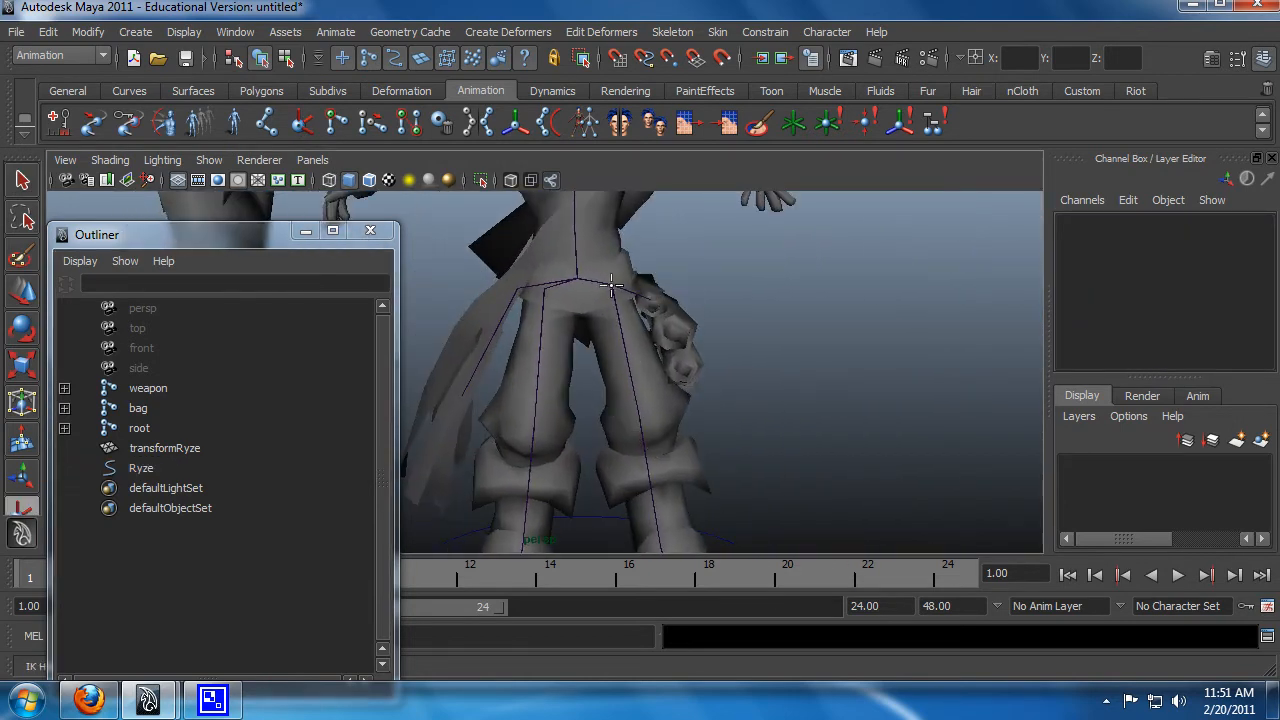
pyautogui.click(612, 287)
pyautogui.keyDown('alt'); pyautogui.moveTo(751, 423); pyautogui.dragTo(780, 497); pyautogui.keyUp('alt')
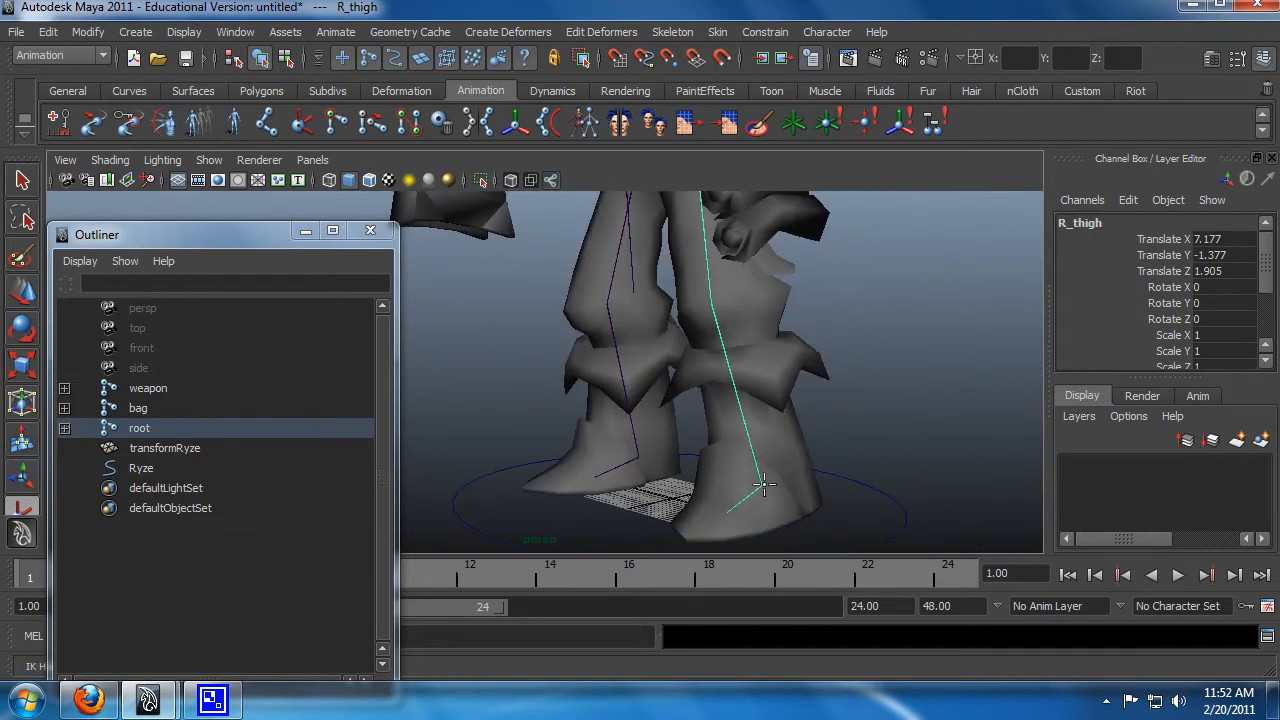
pyautogui.click(763, 485)
# Test the leg's bending by moving the new IK handle upward, and undo the test moves
pyautogui.press('w')
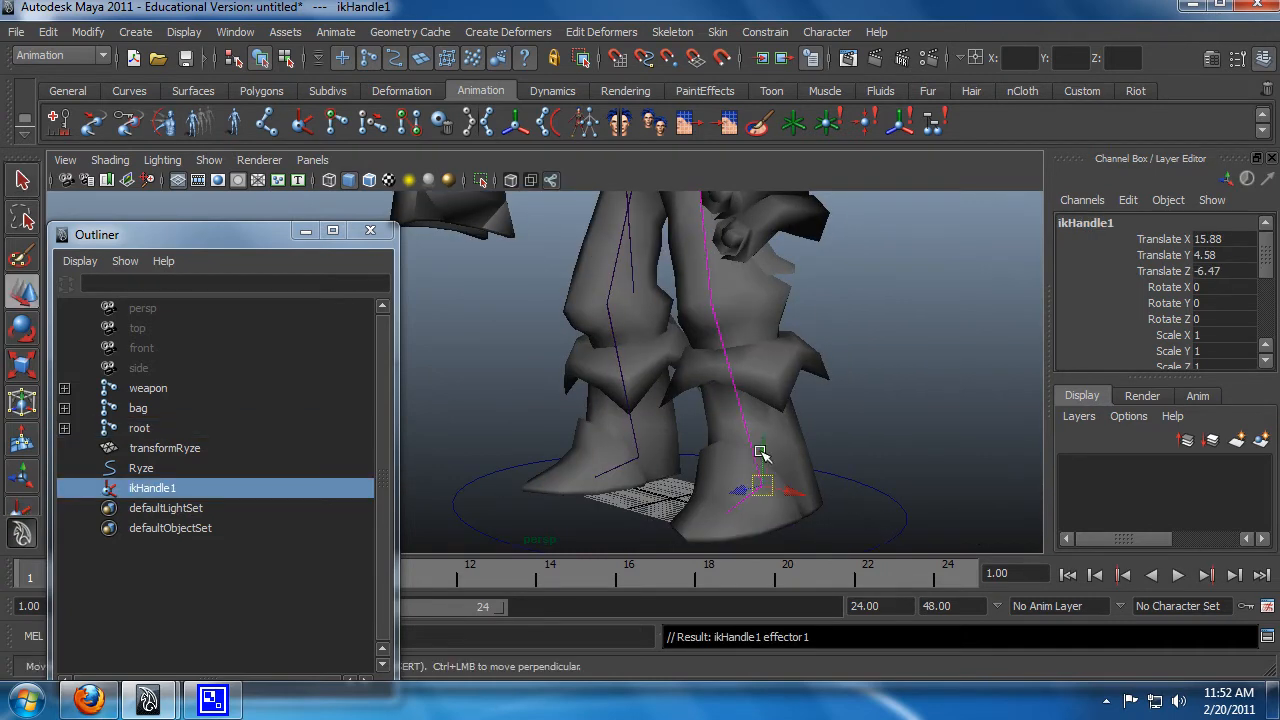
pyautogui.moveTo(763, 451)
pyautogui.mouseDown()
pyautogui.moveTo(757, 391)
pyautogui.moveTo(826, 449)
pyautogui.moveTo(757, 432)
pyautogui.mouseUp()
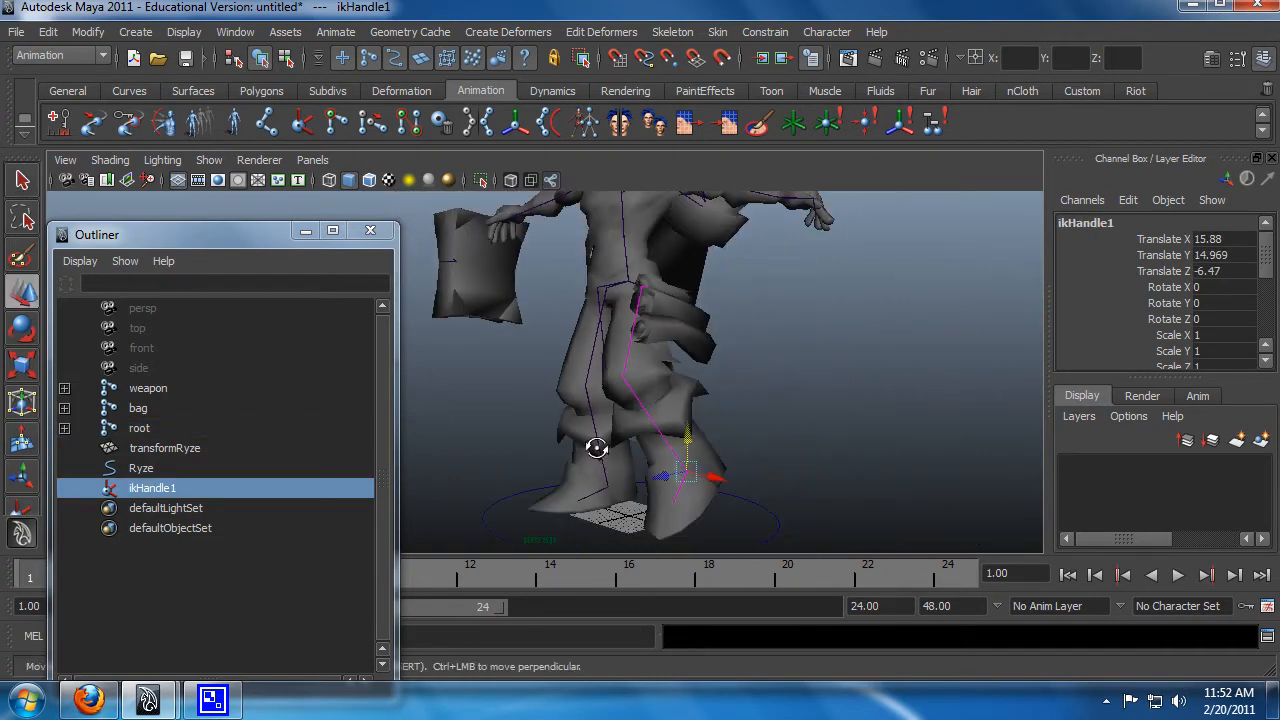
pyautogui.keyDown('alt'); pyautogui.moveTo(590, 447); pyautogui.dragTo(640, 424); pyautogui.keyUp('alt')
pyautogui.hotkey('ctrl', 'z')
pyautogui.keyDown('alt'); pyautogui.moveTo(640, 424); pyautogui.dragTo(722, 408, button='middle'); pyautogui.keyUp('alt')
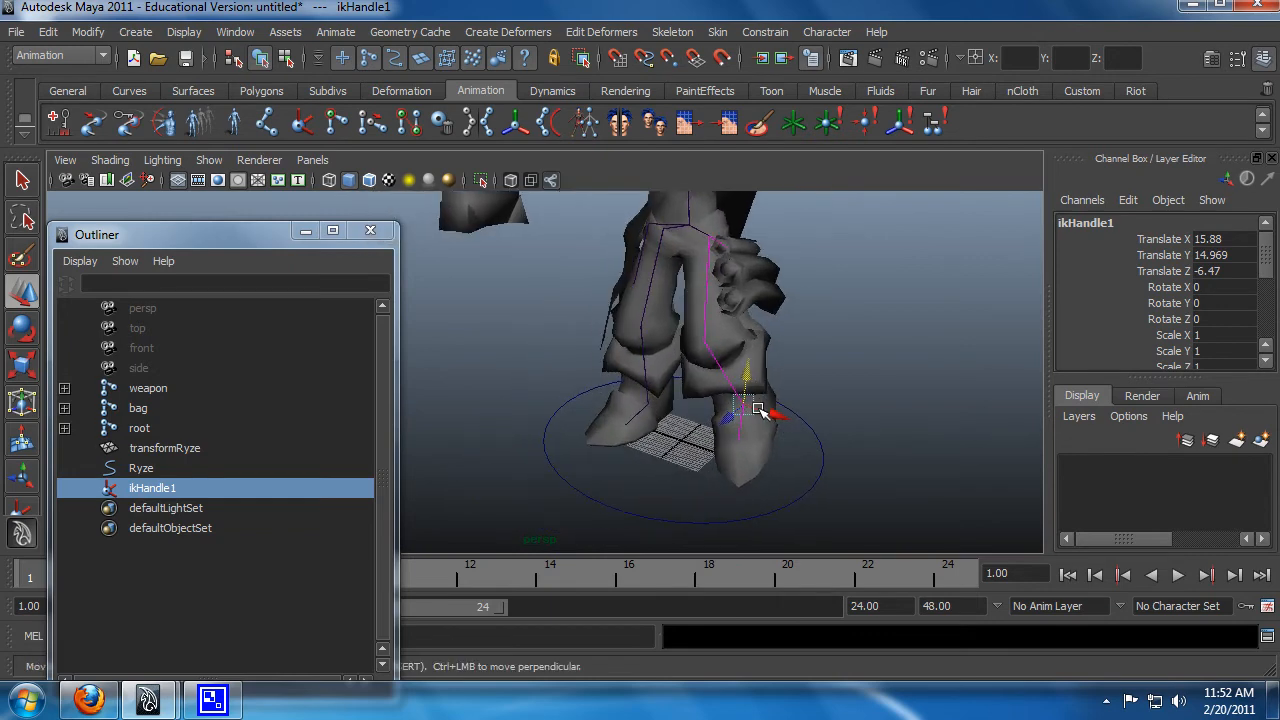
pyautogui.keyDown('alt'); pyautogui.moveTo(806, 408); pyautogui.dragTo(727, 389); pyautogui.keyUp('alt')
pyautogui.hotkey('ctrl', 'z')
pyautogui.hotkey('ctrl', 'z')
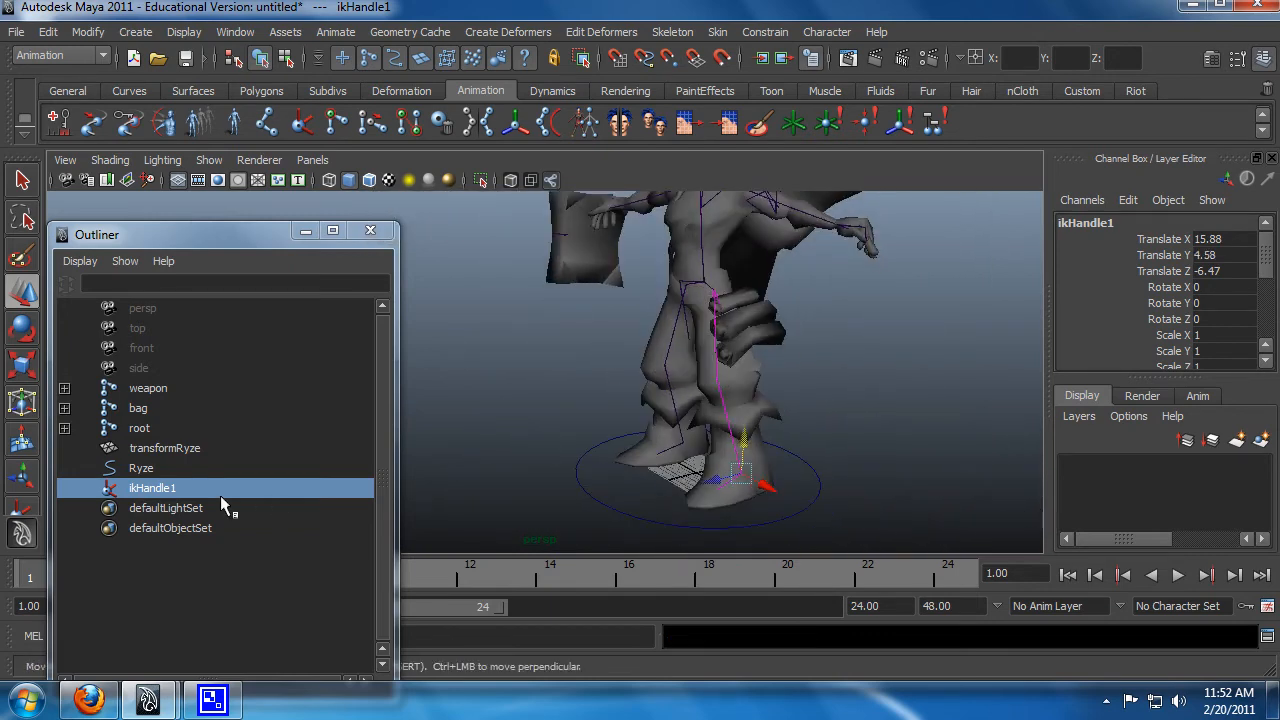
# Rename the new IK handle as RightLeg_IK and clear the selection
pyautogui.doubleClick(160, 488)
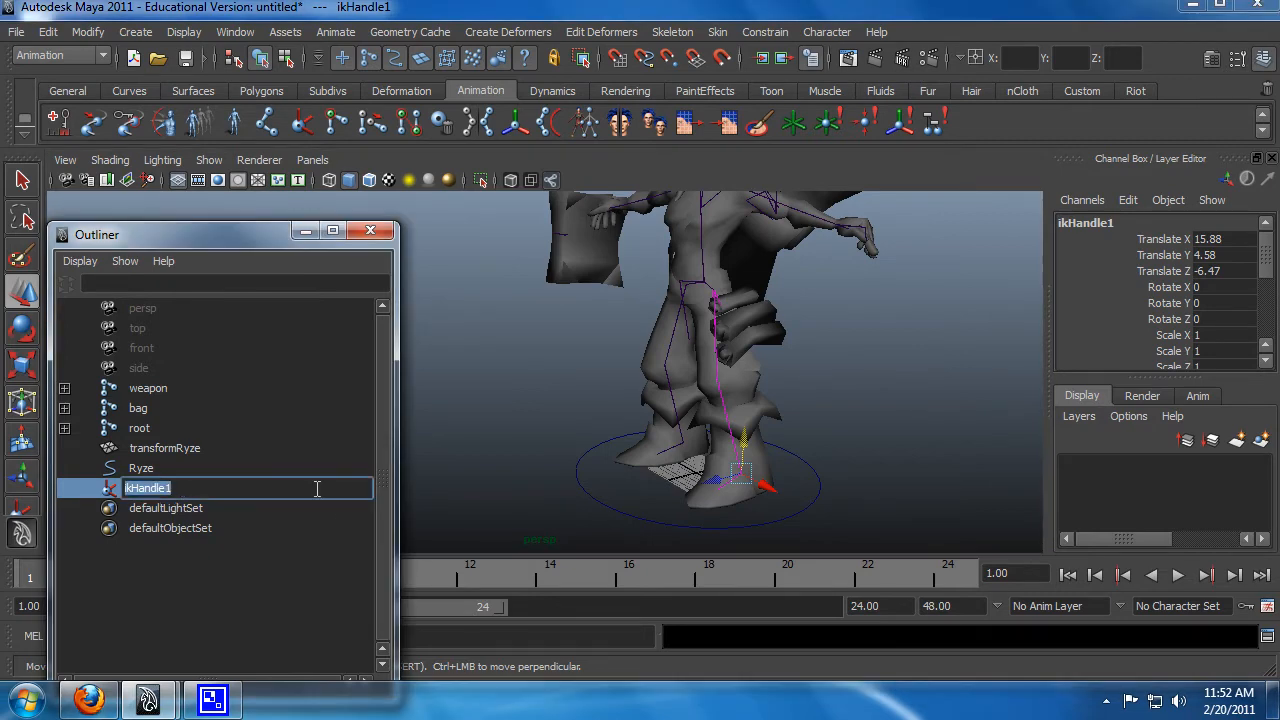
pyautogui.write('RightLeg')
pyautogui.press('Return')
pyautogui.doubleClick(219, 485)
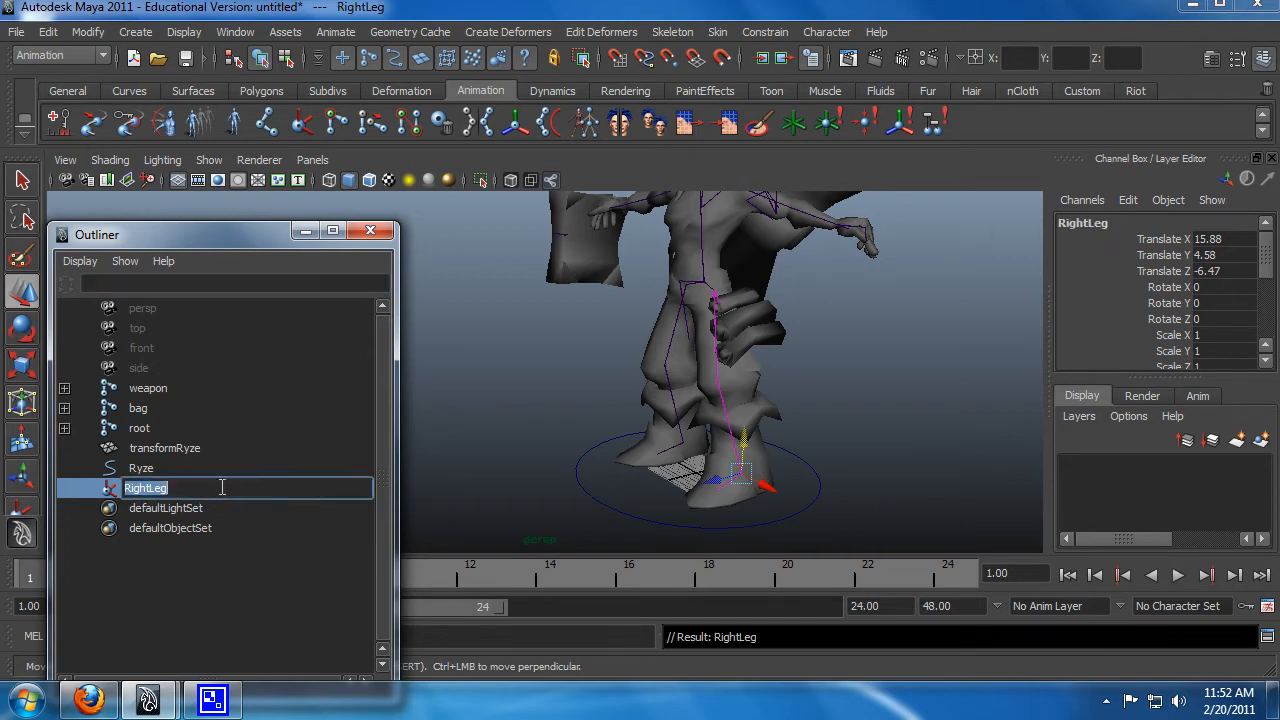
pyautogui.click(222, 487)
pyautogui.write('_IK')
pyautogui.press('Return')
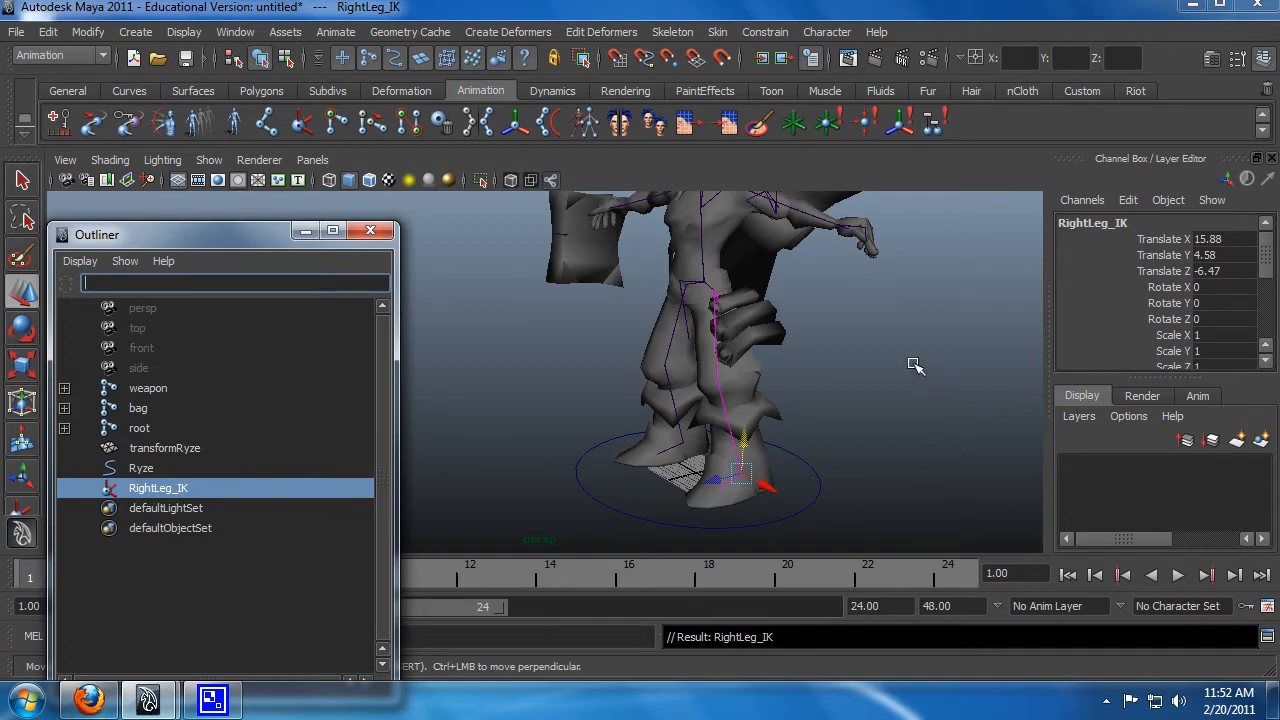
pyautogui.click(946, 279)
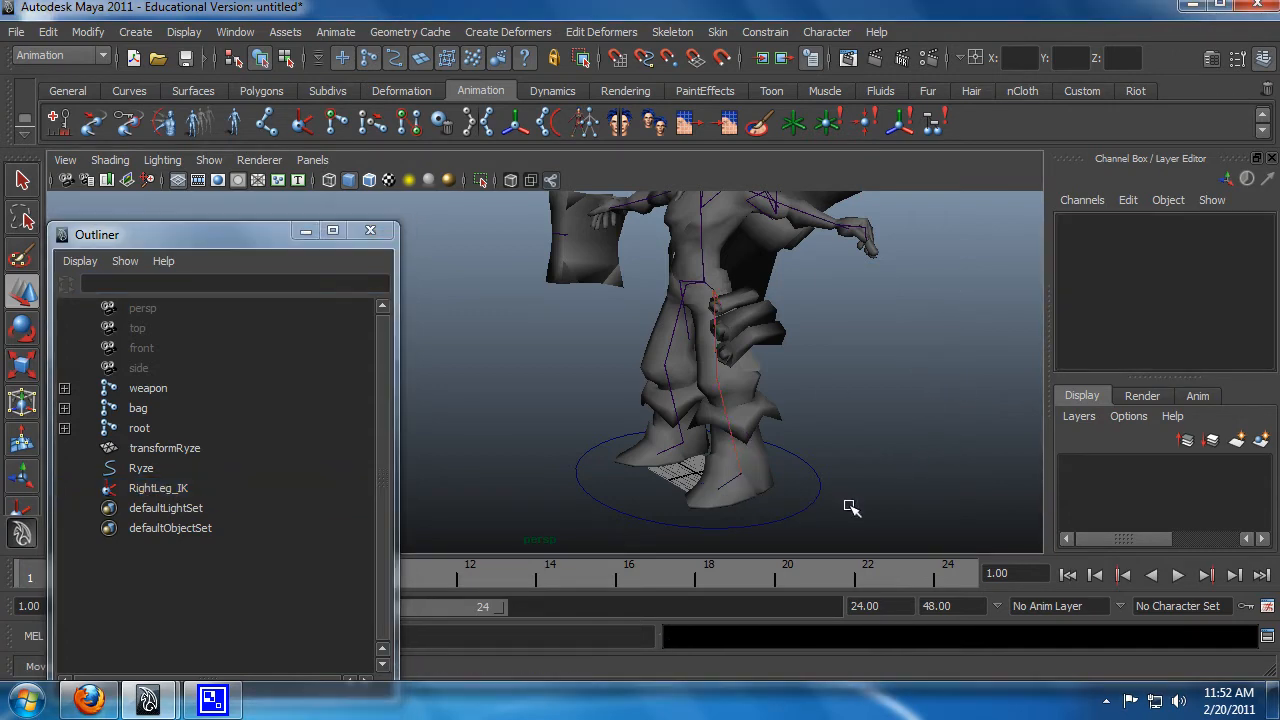
# Create a locator and place it in front of the legs at knee height, about Y 38.5 and Z 21.9
pyautogui.click(757, 33)
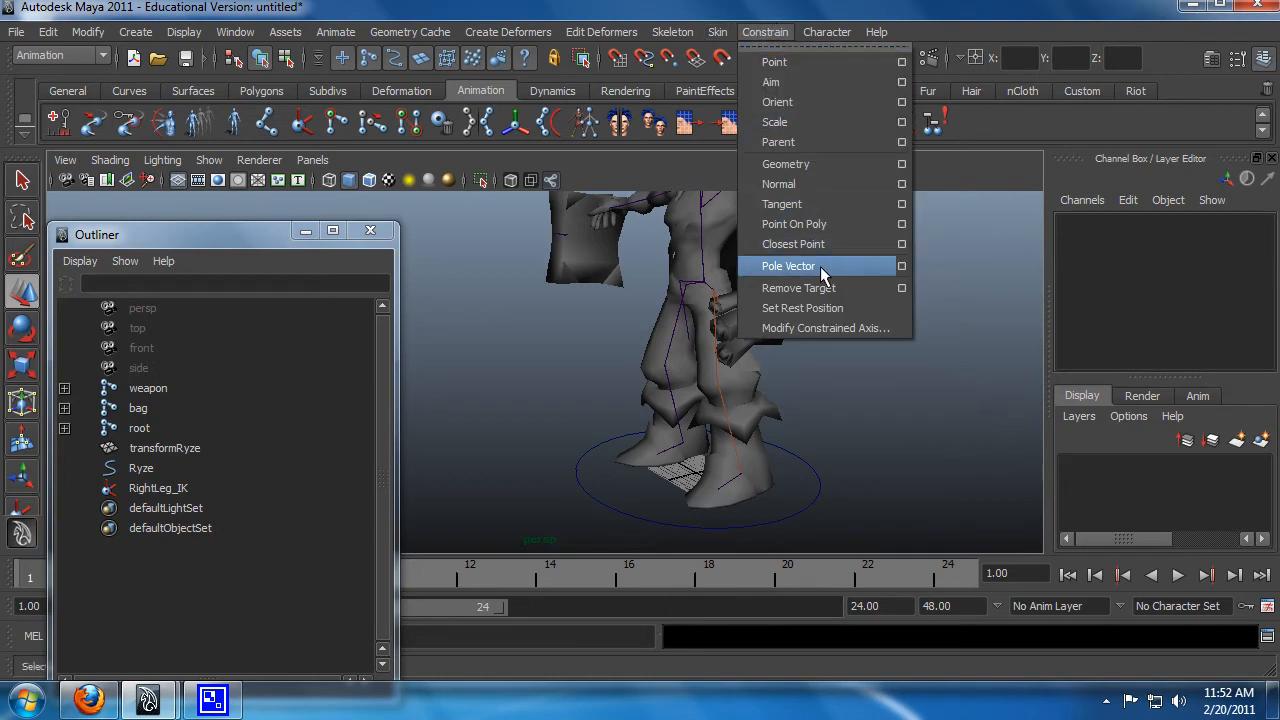
pyautogui.click(682, 34)
pyautogui.click(797, 127)
pyautogui.keyDown('alt'); pyautogui.moveTo(783, 454); pyautogui.dragTo(661, 359); pyautogui.keyUp('alt')
pyautogui.keyDown('alt'); pyautogui.moveTo(609, 495); pyautogui.dragTo(768, 488); pyautogui.keyUp('alt')
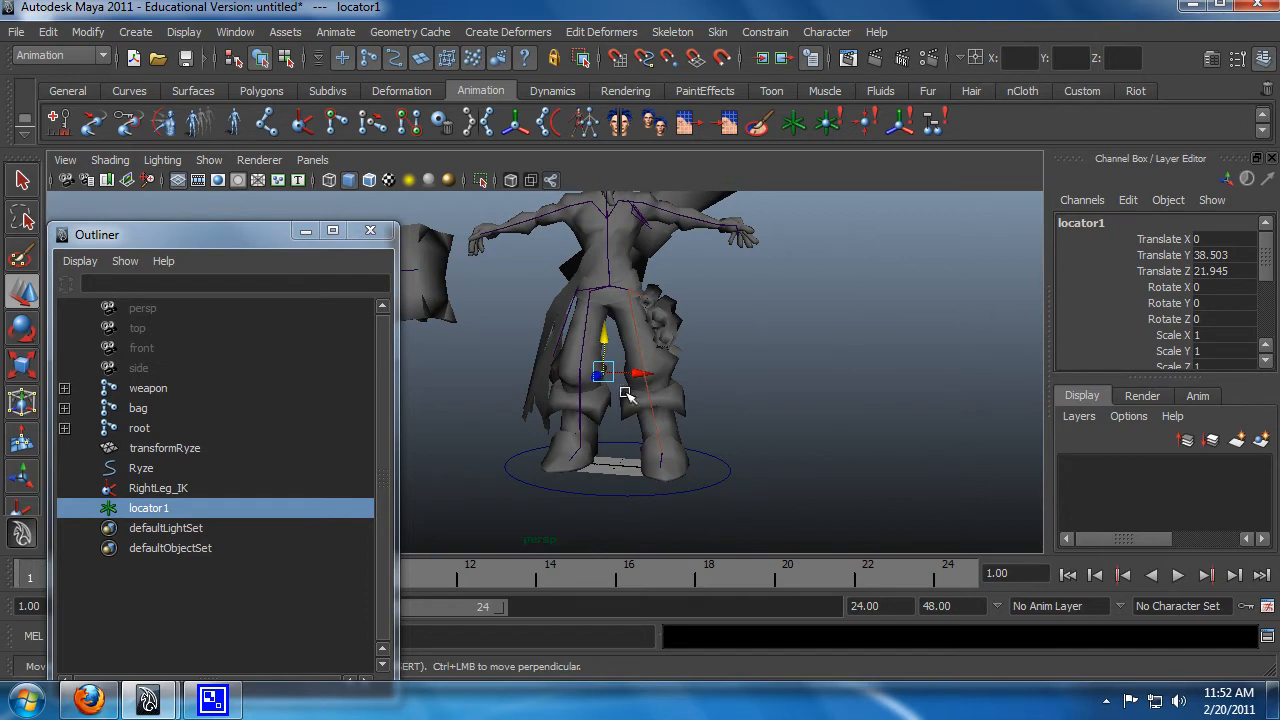
# Shift the locator along X to about 4.8 with point snapping, lining it up in front of the IK leg's knee
pyautogui.moveTo(640, 374); pyautogui.dragTo(681, 375)
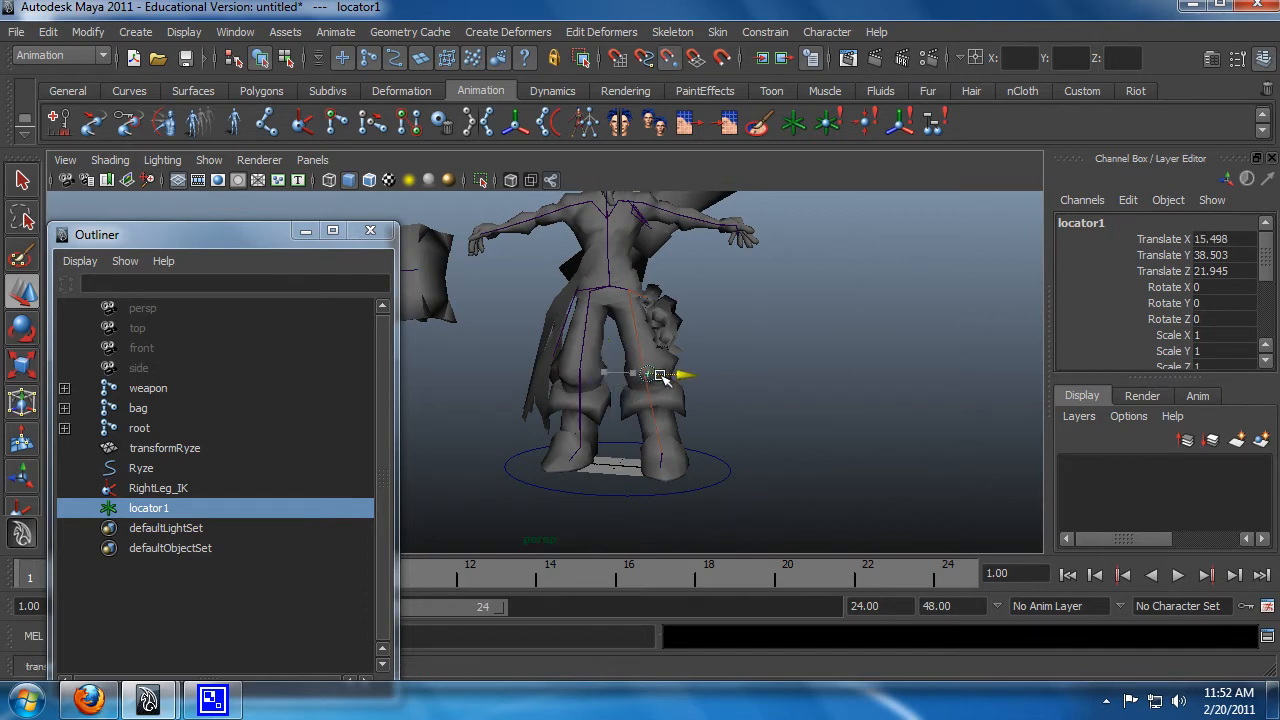
pyautogui.scroll(2, 697, 428)
pyautogui.moveTo(707, 438)
pyautogui.keyDown('alt'); pyautogui.mouseDown(button='middle')
pyautogui.moveTo(693, 431)
pyautogui.moveTo(697, 451)
pyautogui.mouseUp(button='middle'); pyautogui.keyUp('alt')
pyautogui.scroll(3, 697, 451)
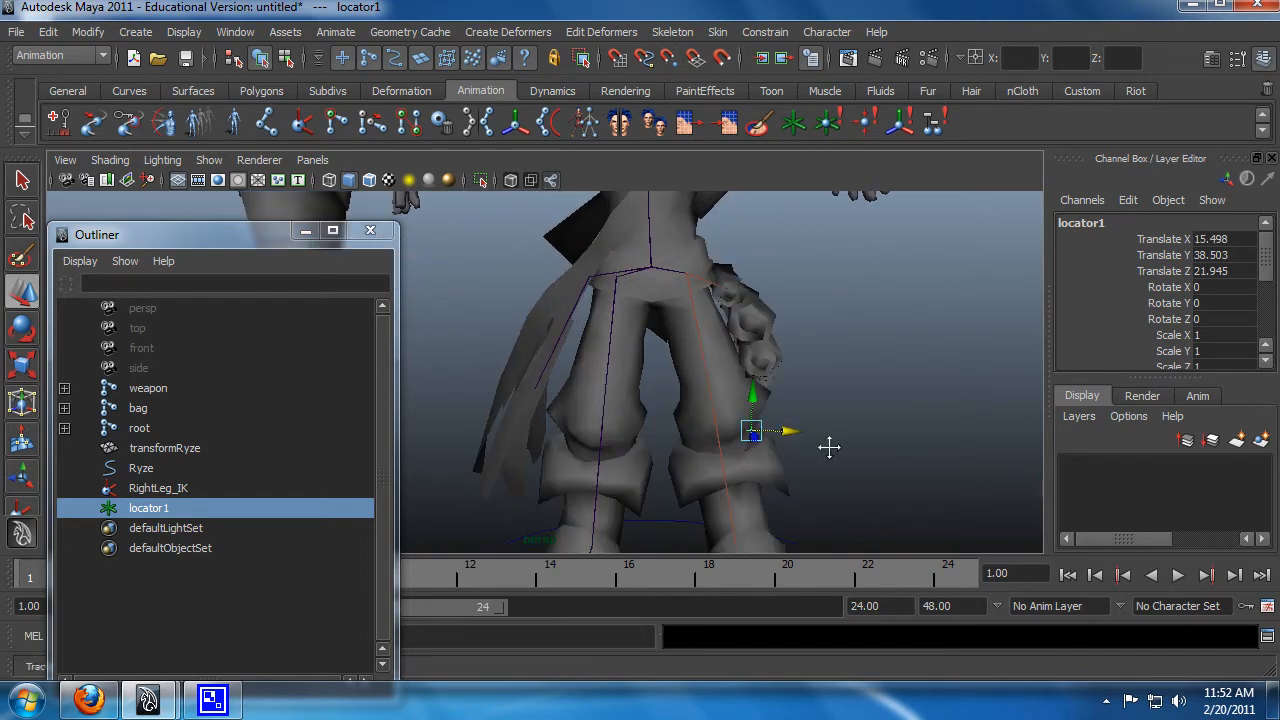
pyautogui.keyDown('alt'); pyautogui.moveTo(829, 446); pyautogui.dragTo(790, 367, button='middle'); pyautogui.keyUp('alt')
pyautogui.press('v')
pyautogui.moveTo(708, 354)
pyautogui.mouseDown()
pyautogui.moveTo(674, 351)
pyautogui.moveTo(694, 348)
pyautogui.mouseUp()
pyautogui.keyDown('alt'); pyautogui.moveTo(773, 402); pyautogui.dragTo(832, 441); pyautogui.keyUp('alt')
pyautogui.hotkey('ctrl', 'z')
pyautogui.press('v')
pyautogui.moveTo(687, 359); pyautogui.dragTo(571, 380)
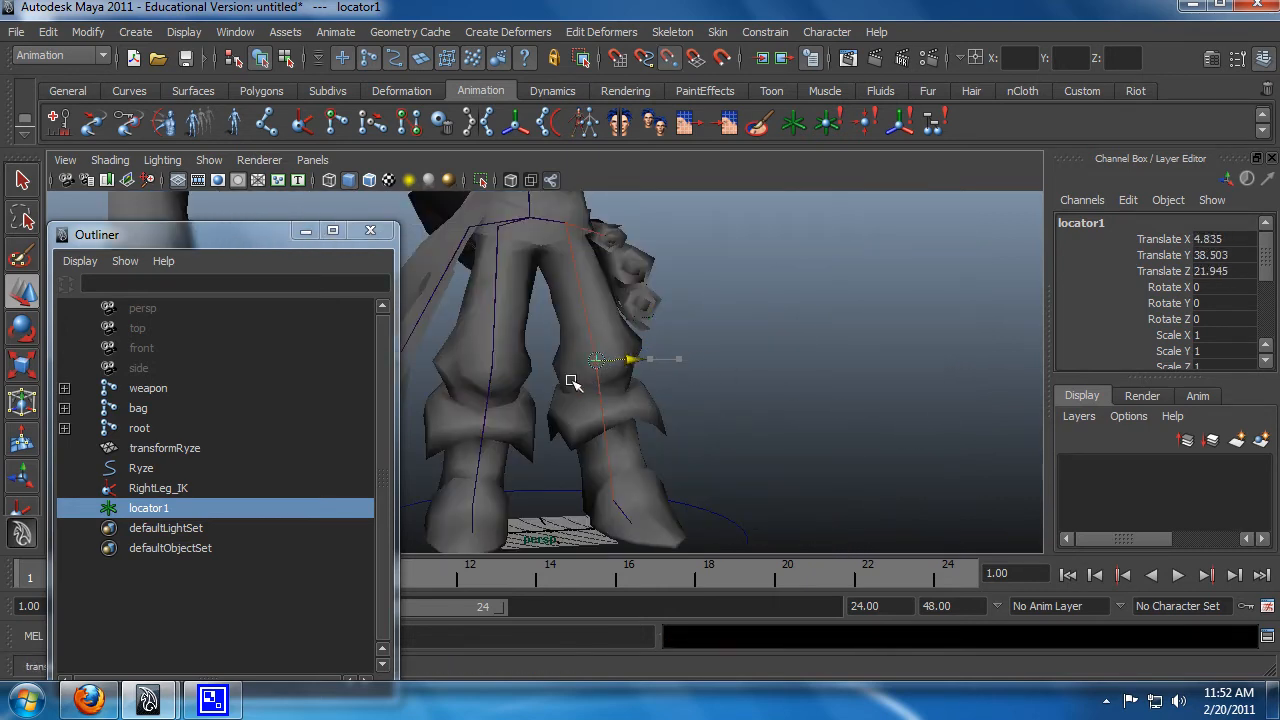
pyautogui.moveTo(700, 420)
pyautogui.keyDown('alt'); pyautogui.mouseDown()
pyautogui.moveTo(523, 429)
pyautogui.moveTo(694, 414)
pyautogui.mouseUp(); pyautogui.keyUp('alt')
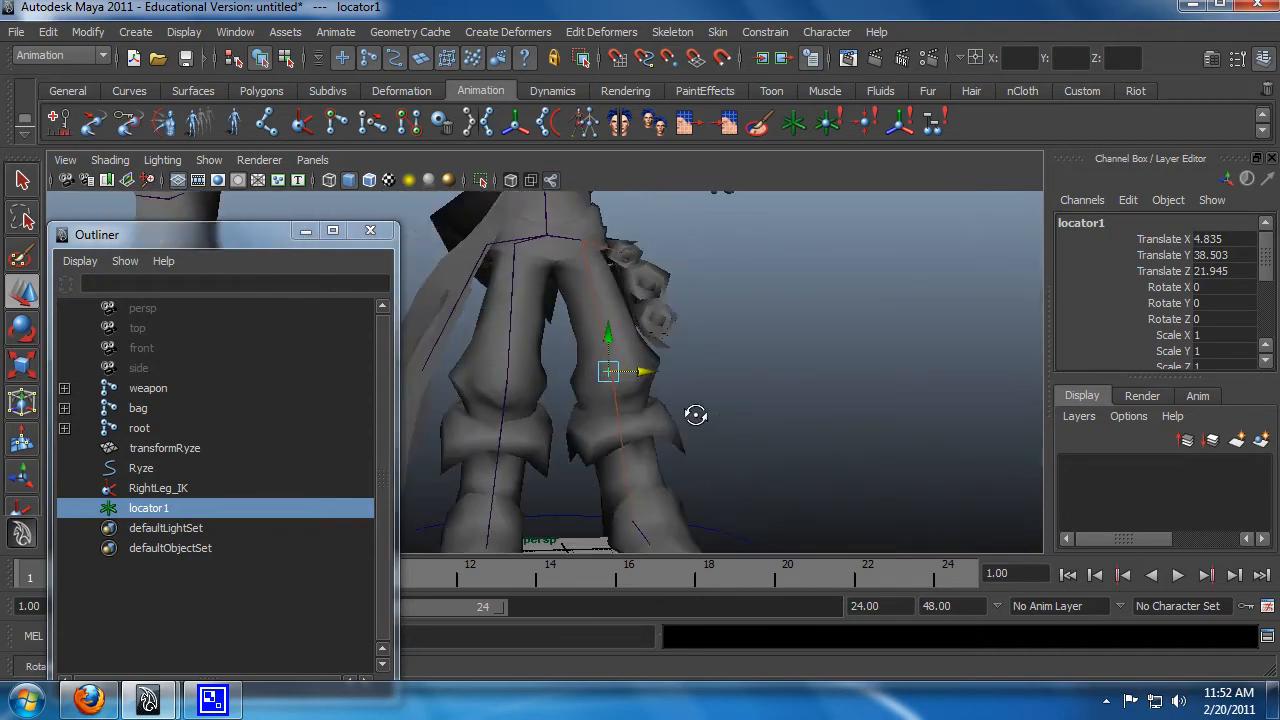
# Move the locator along X to about 9.6 in the front view, lining it up with the IK leg's joint chain
pyautogui.press('space')
pyautogui.click(305, 230)
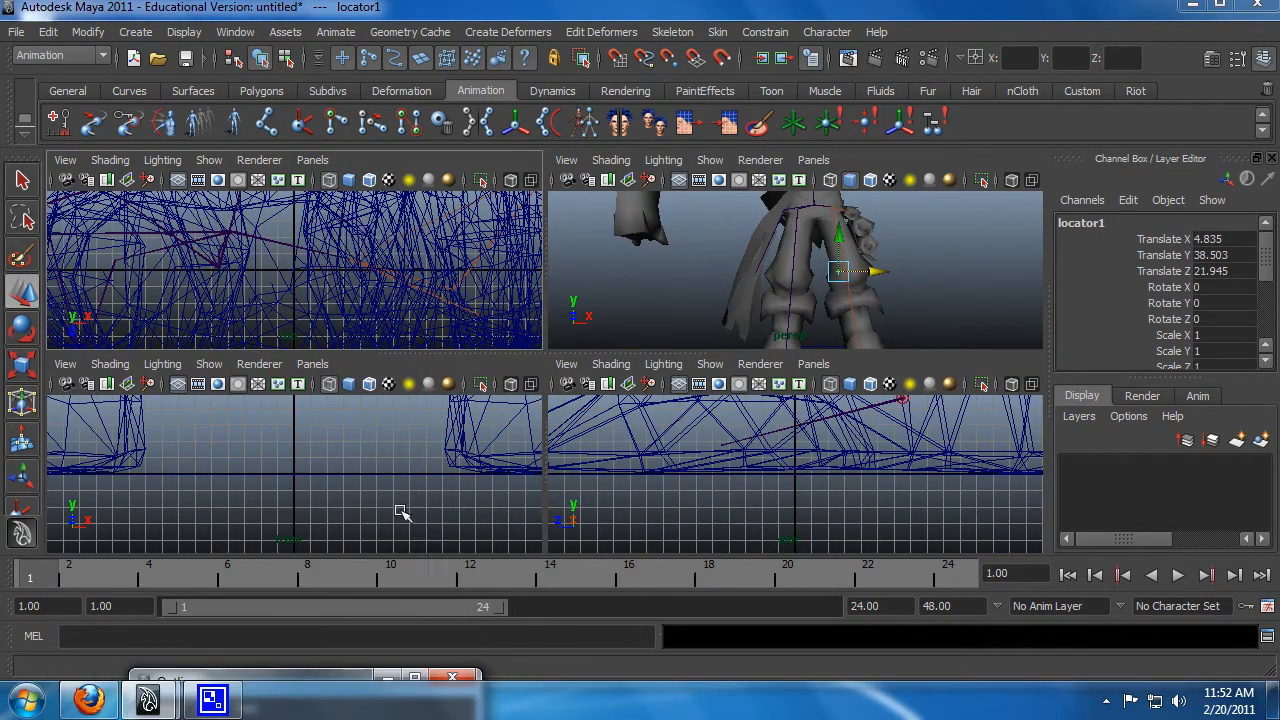
pyautogui.press('f')
pyautogui.press('space')
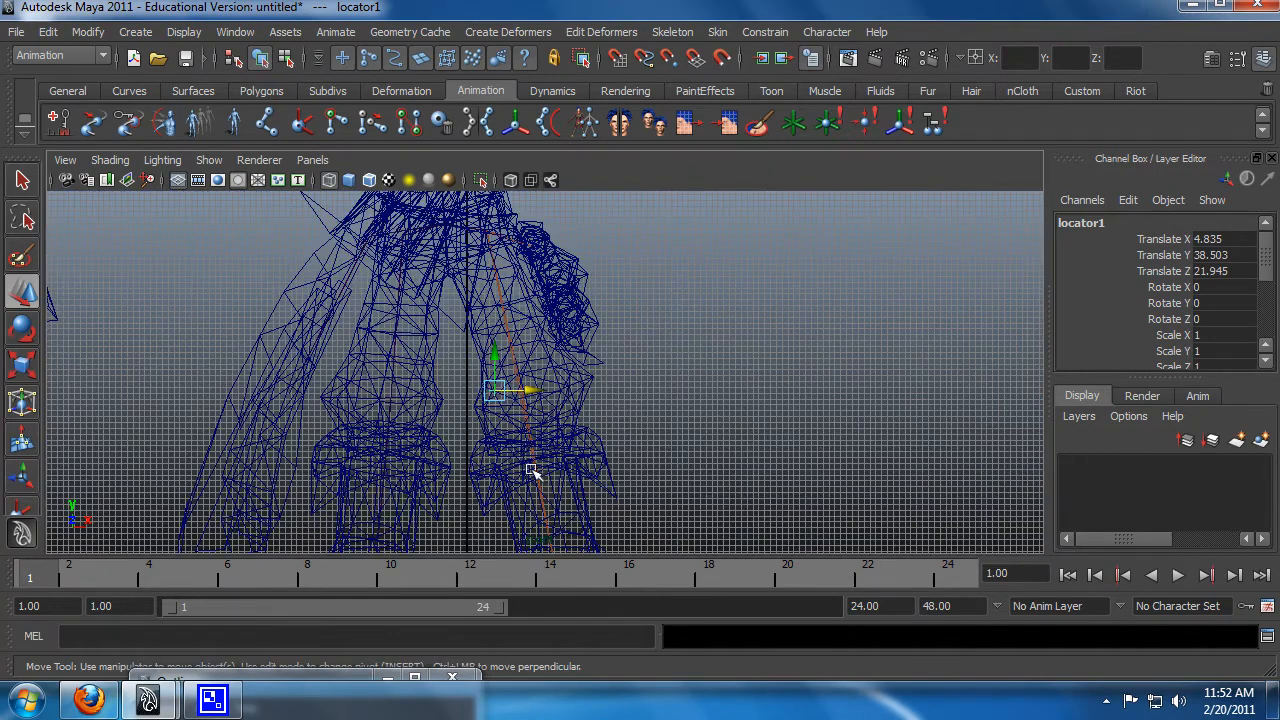
pyautogui.moveTo(522, 396)
pyautogui.mouseDown()
pyautogui.moveTo(539, 393)
pyautogui.moveTo(520, 393)
pyautogui.mouseUp()
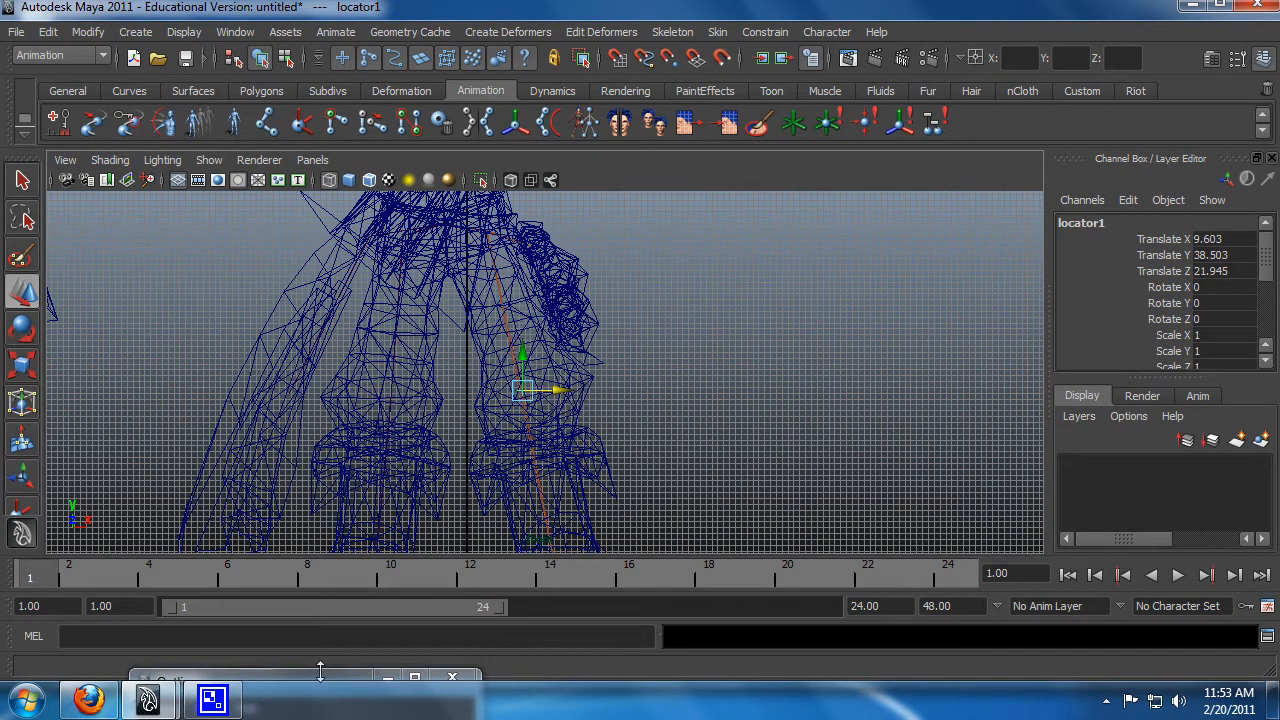
# Constrain RightLeg_IK to locator1 with a Pole Vector constraint, using the locator as the driving target
pyautogui.moveTo(312, 687); pyautogui.dragTo(217, 312)
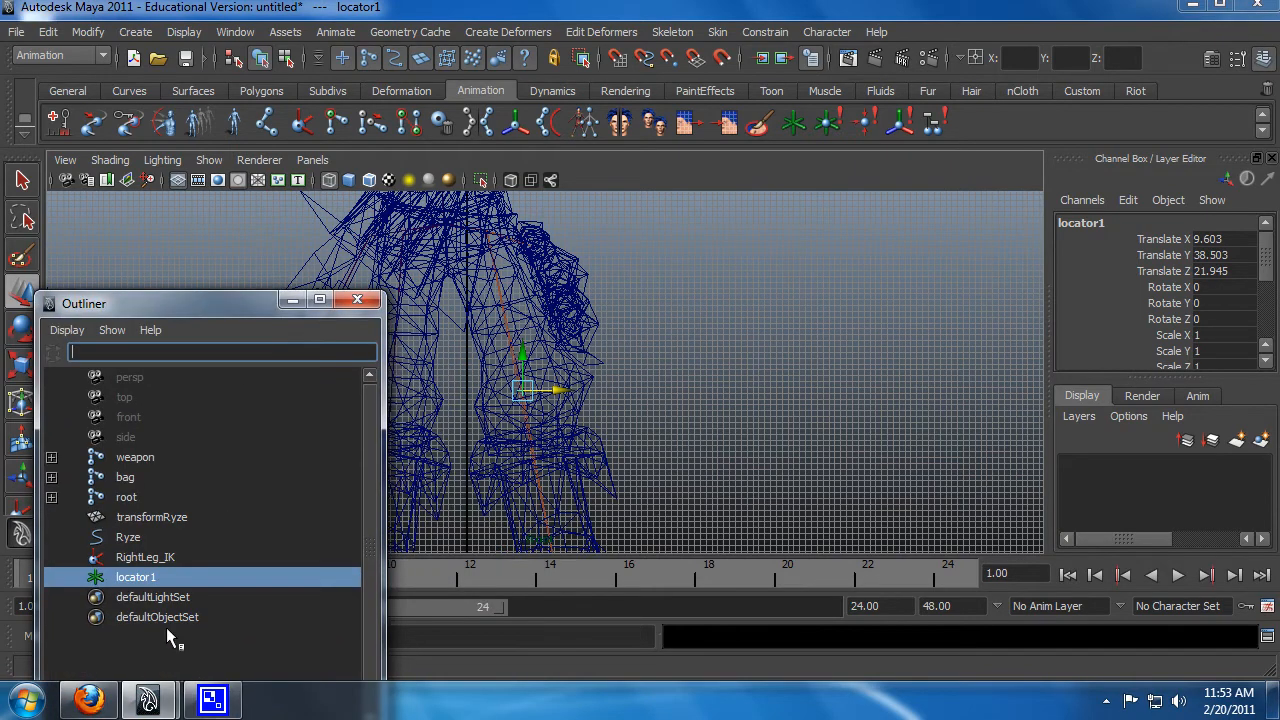
pyautogui.click(129, 538)
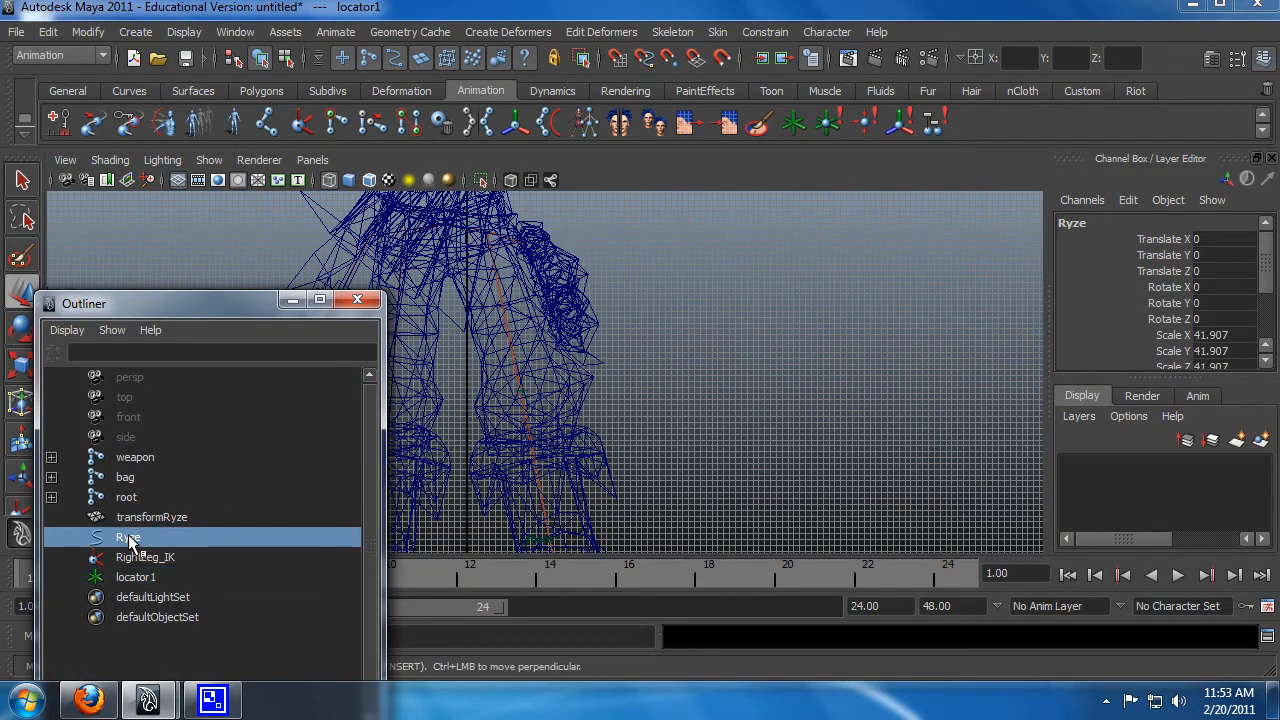
pyautogui.press('space')
pyautogui.press('space')
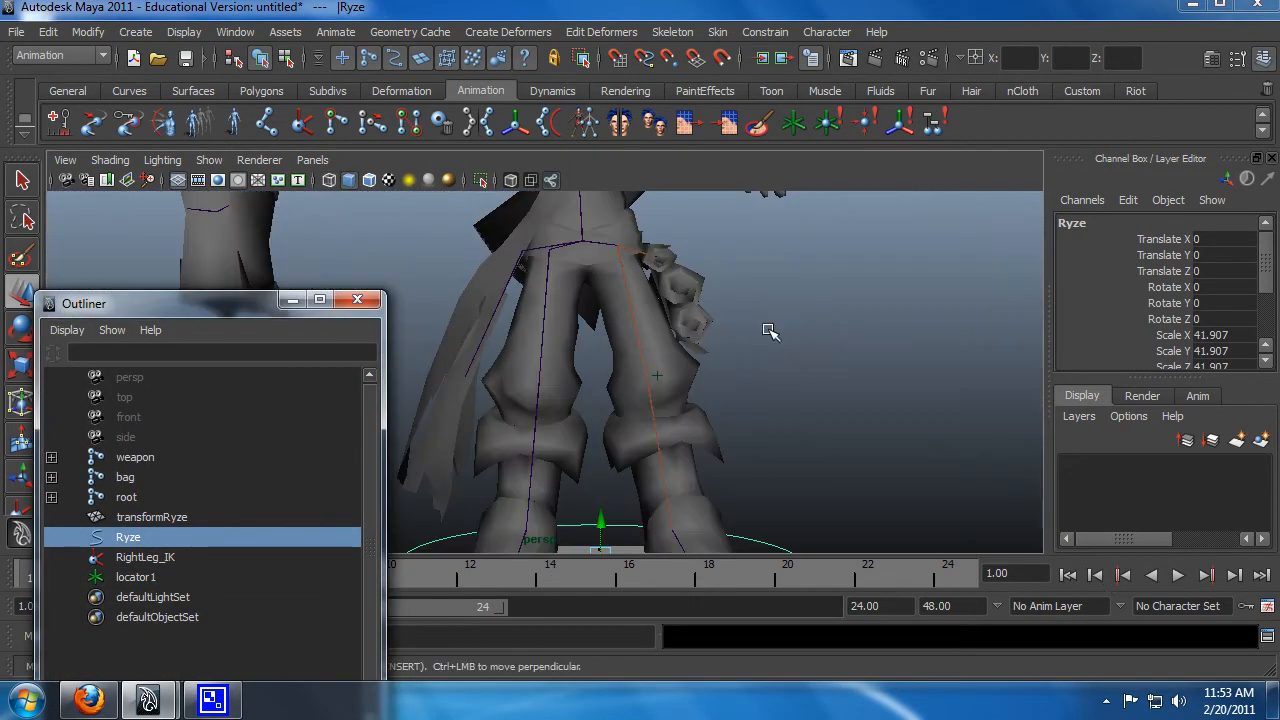
pyautogui.keyDown('alt'); pyautogui.moveTo(778, 344); pyautogui.dragTo(750, 415); pyautogui.keyUp('alt')
pyautogui.keyDown('alt'); pyautogui.moveTo(885, 415); pyautogui.dragTo(738, 342, button='middle'); pyautogui.keyUp('alt')
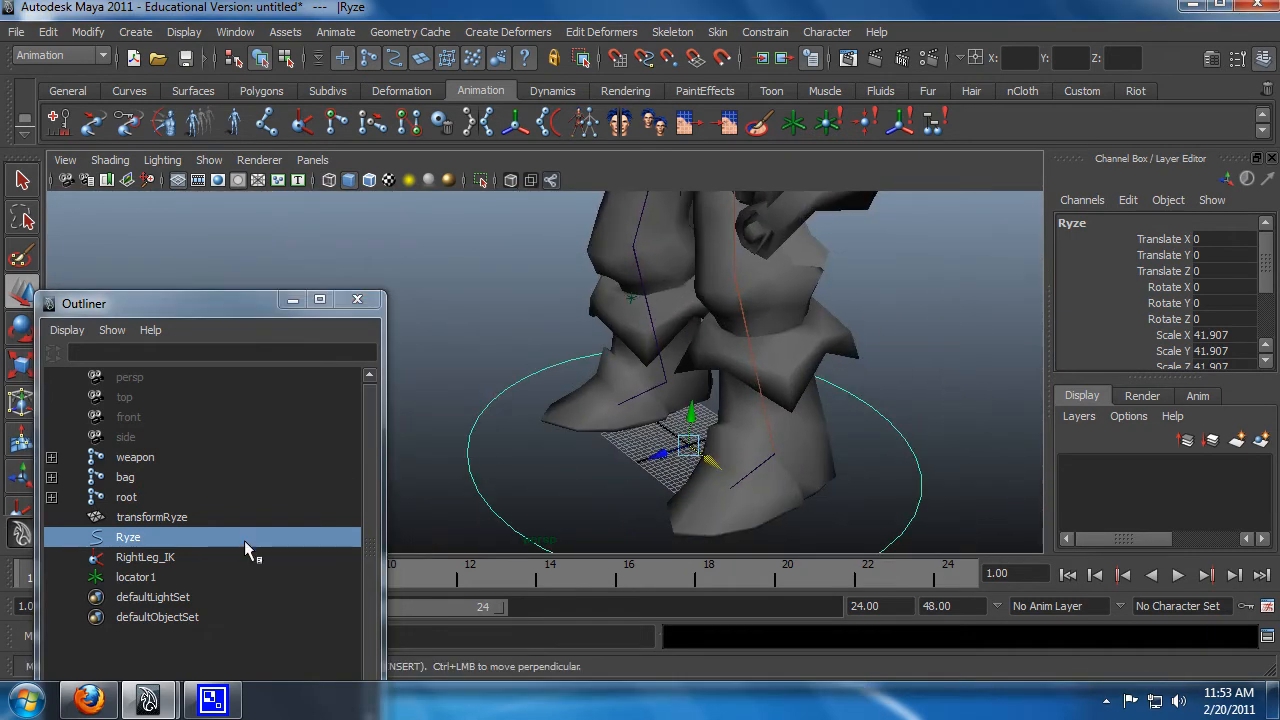
pyautogui.click(150, 557)
pyautogui.keyDown('ctrl'); pyautogui.click(166, 578); pyautogui.keyUp('ctrl')
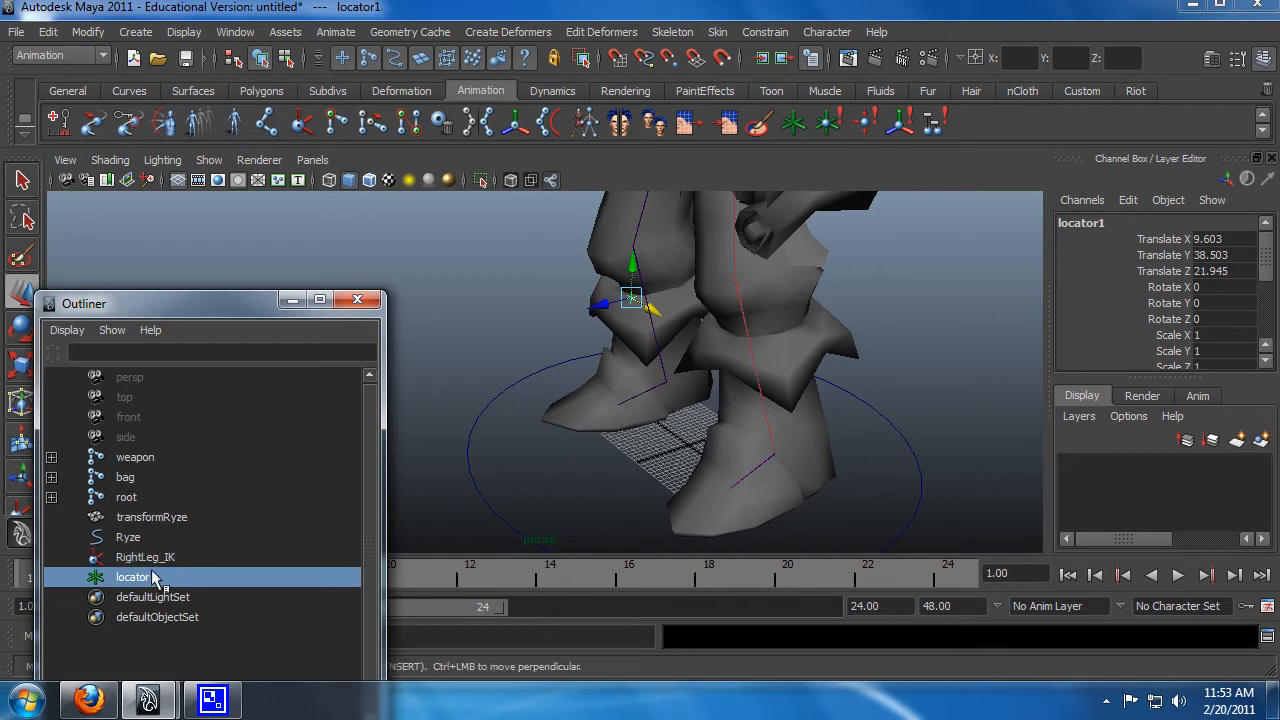
pyautogui.keyDown('ctrl'); pyautogui.click(197, 558); pyautogui.keyUp('ctrl')
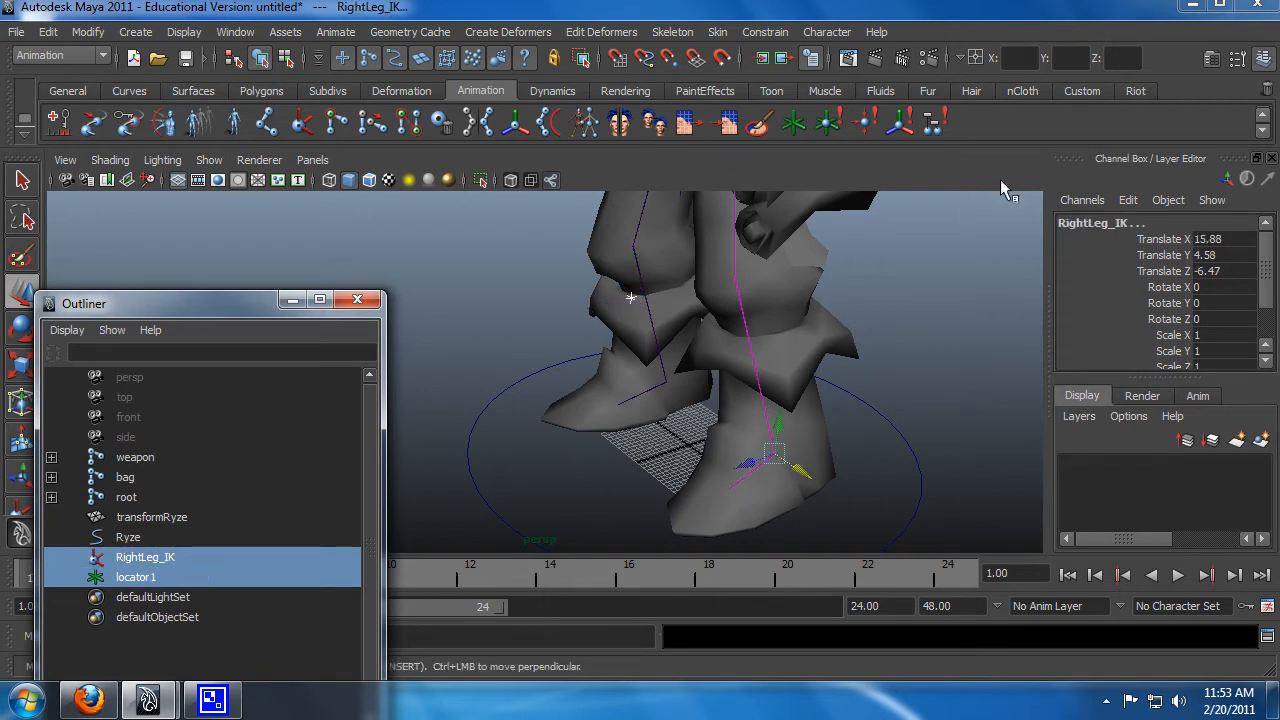
pyautogui.click(765, 32)
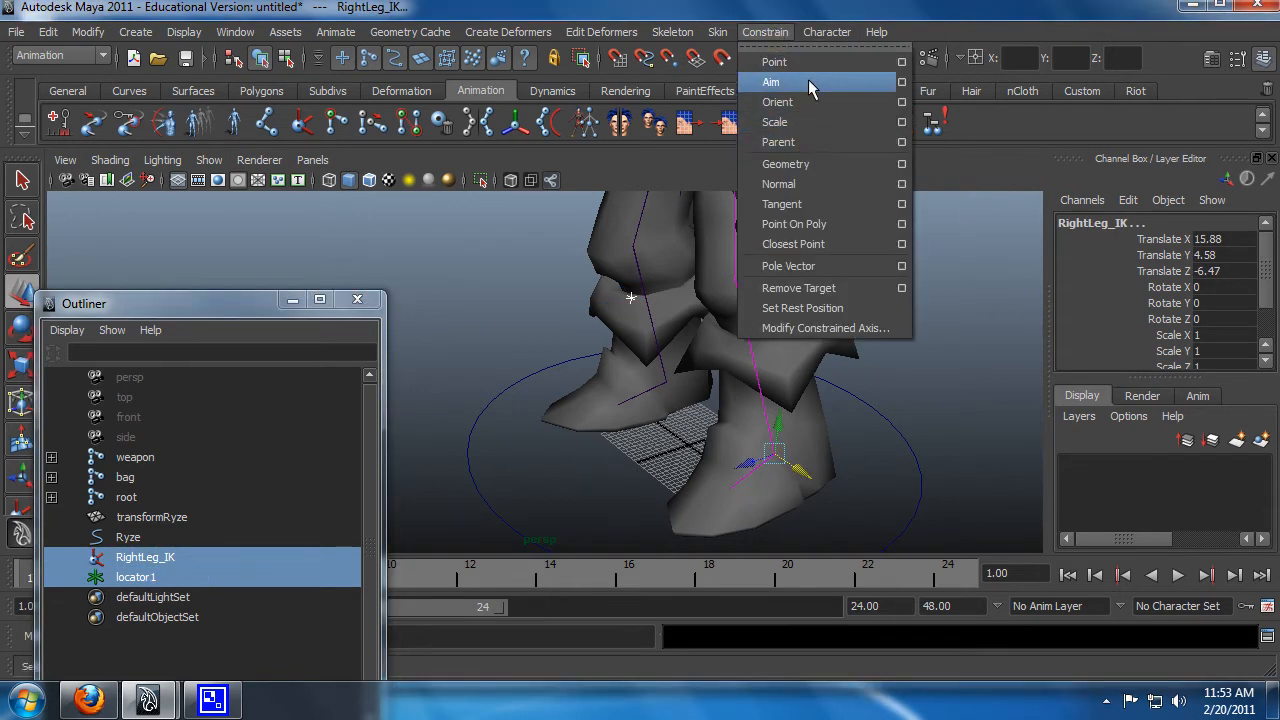
pyautogui.click(788, 266)
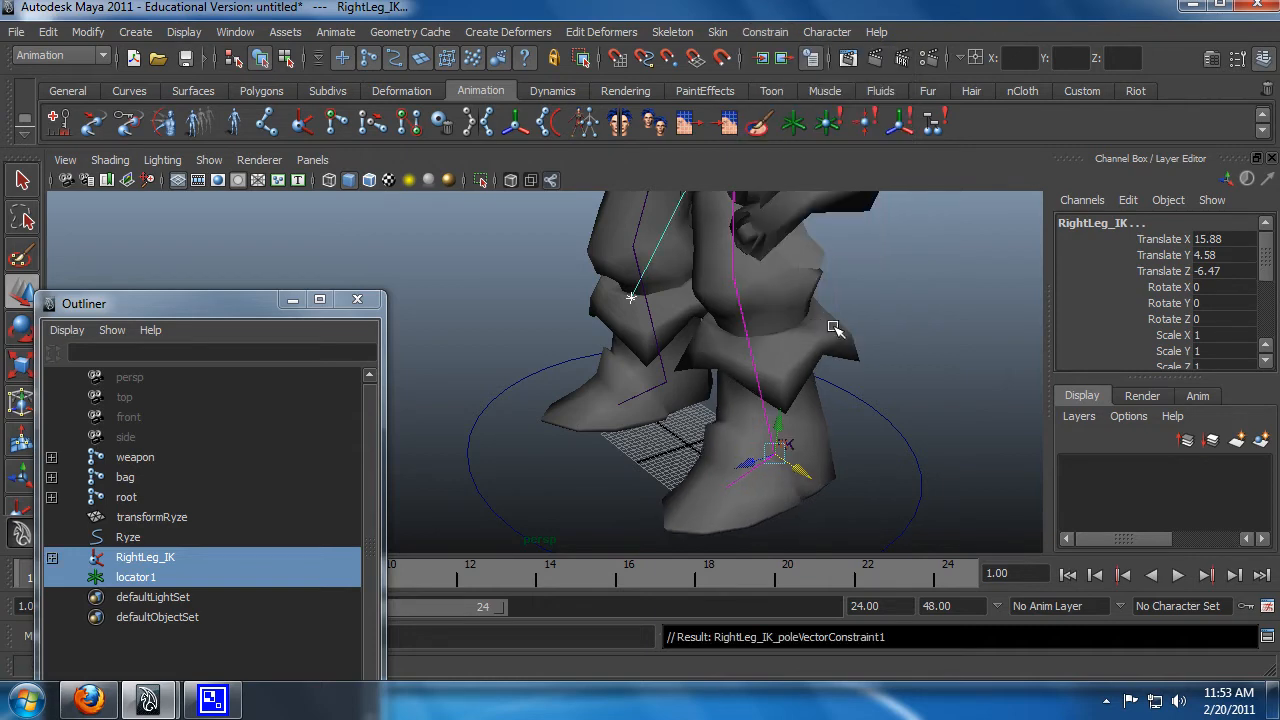
# Test the knee's pole vector by moving locator1 along X to about 5.7, and undo the move
pyautogui.keyDown('alt'); pyautogui.moveTo(646, 371); pyautogui.dragTo(688, 346); pyautogui.keyUp('alt')
pyautogui.press('q')
pyautogui.keyDown('alt'); pyautogui.moveTo(540, 288); pyautogui.dragTo(519, 336); pyautogui.keyUp('alt')
pyautogui.click(480, 290)
pyautogui.press('w')
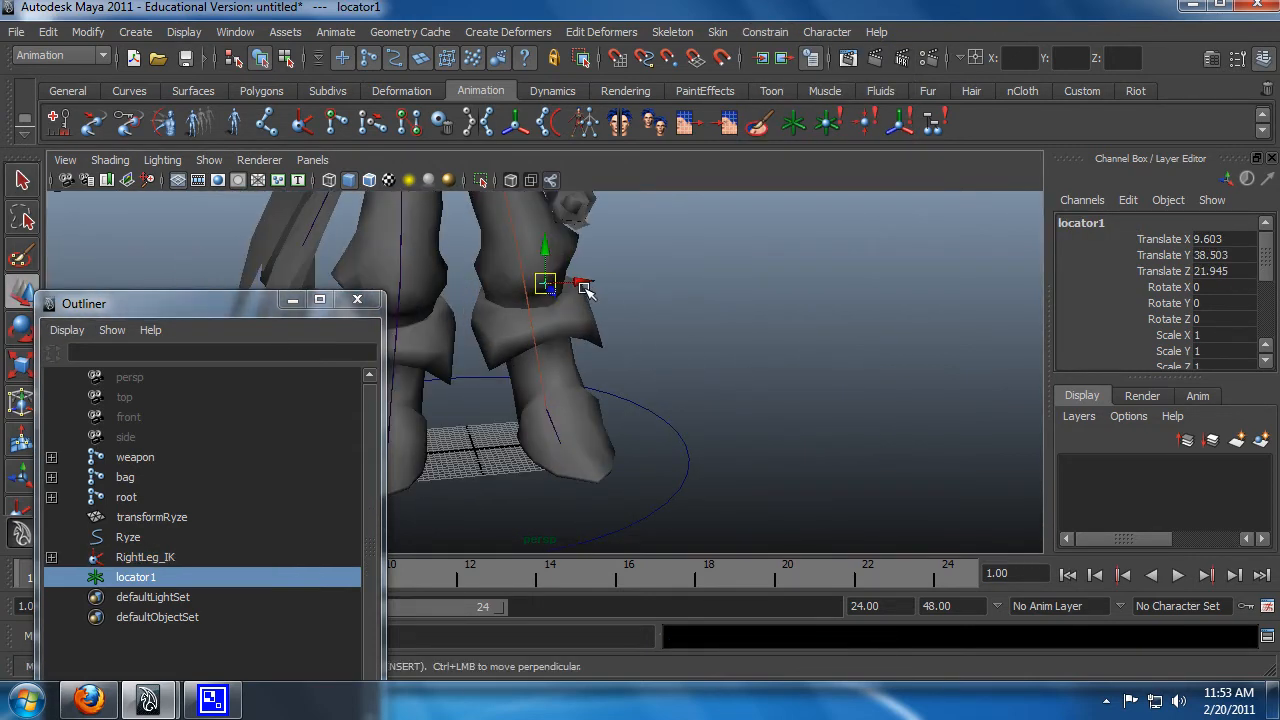
pyautogui.moveTo(588, 282); pyautogui.dragTo(569, 318)
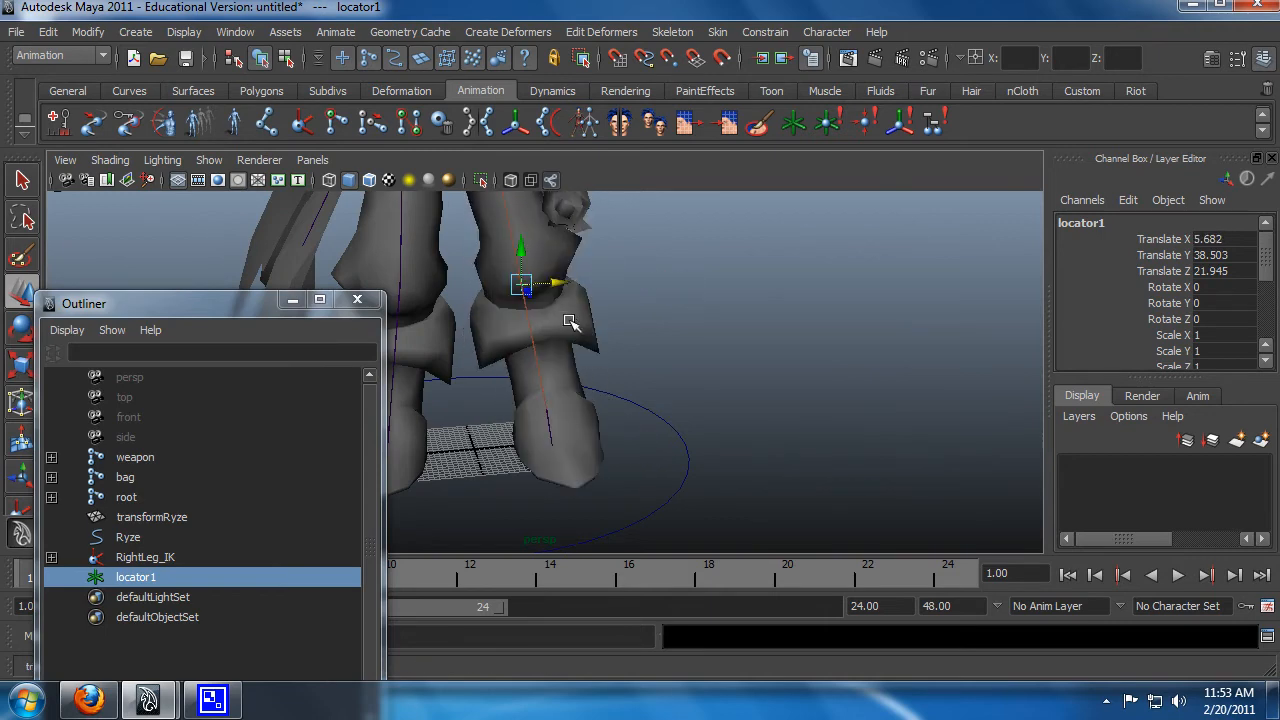
pyautogui.hotkey('ctrl', 'z')
# Freeze the transformations of the Ryze control circle around the feet
pyautogui.keyDown('alt'); pyautogui.moveTo(722, 363); pyautogui.dragTo(828, 422); pyautogui.keyUp('alt')
pyautogui.press('q')
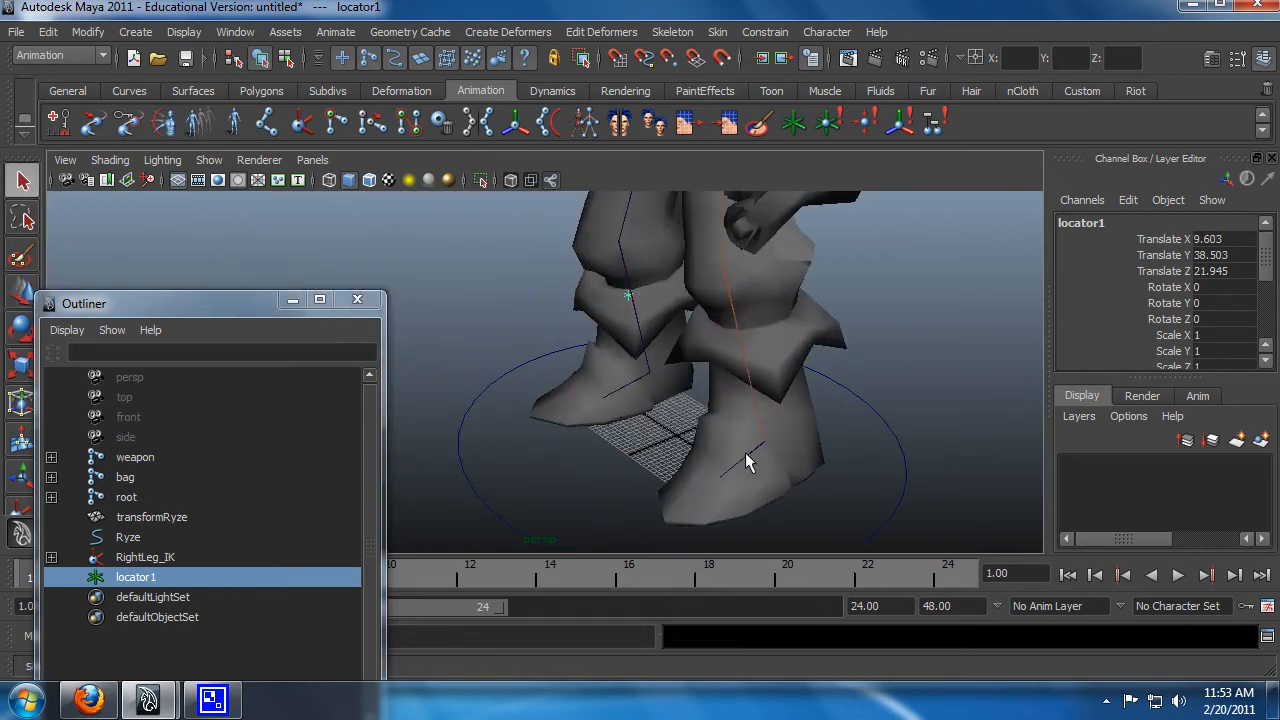
pyautogui.click(749, 457)
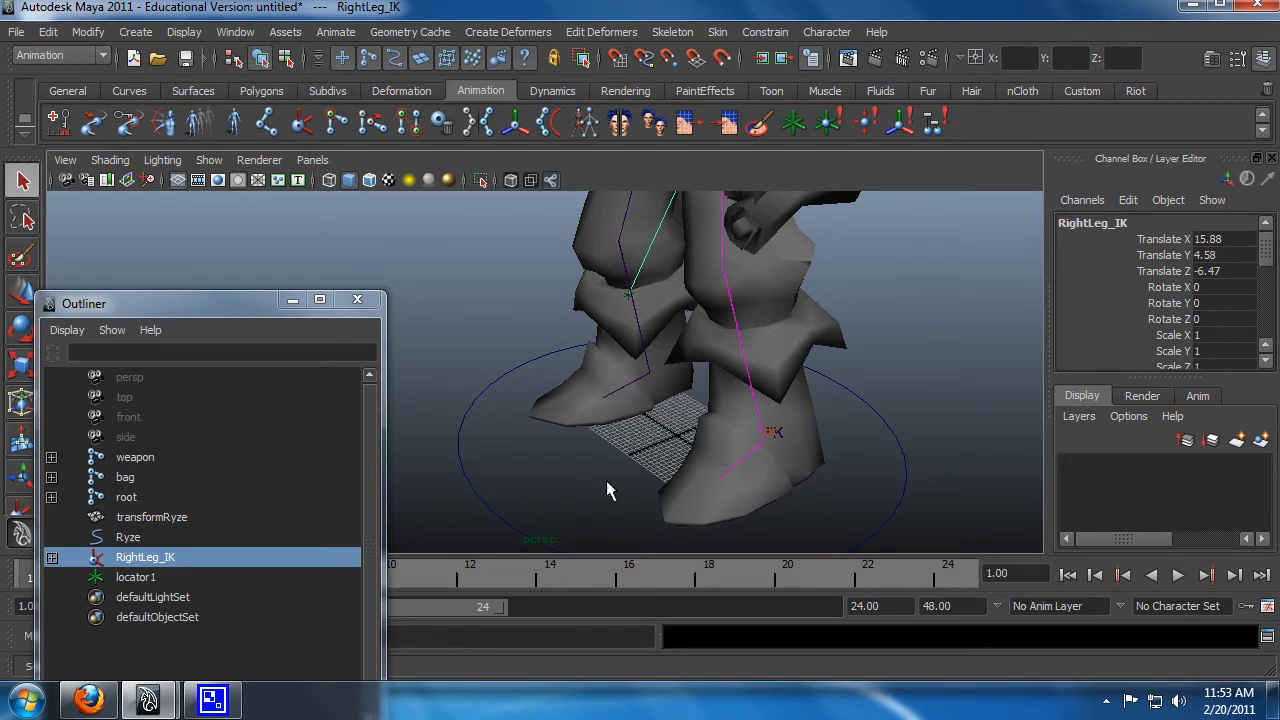
pyautogui.keyDown('alt'); pyautogui.moveTo(609, 491); pyautogui.dragTo(724, 470); pyautogui.keyUp('alt')
pyautogui.keyDown('alt'); pyautogui.moveTo(818, 441); pyautogui.dragTo(740, 450); pyautogui.keyUp('alt')
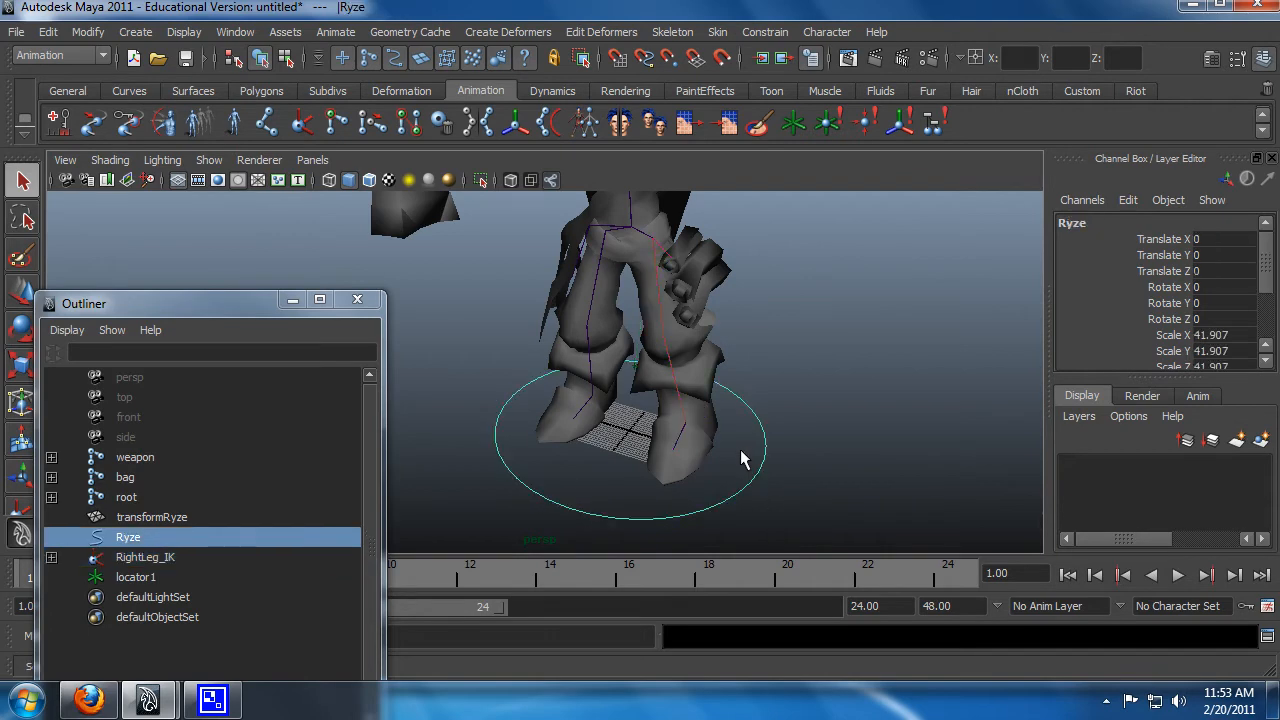
pyautogui.click(88, 31)
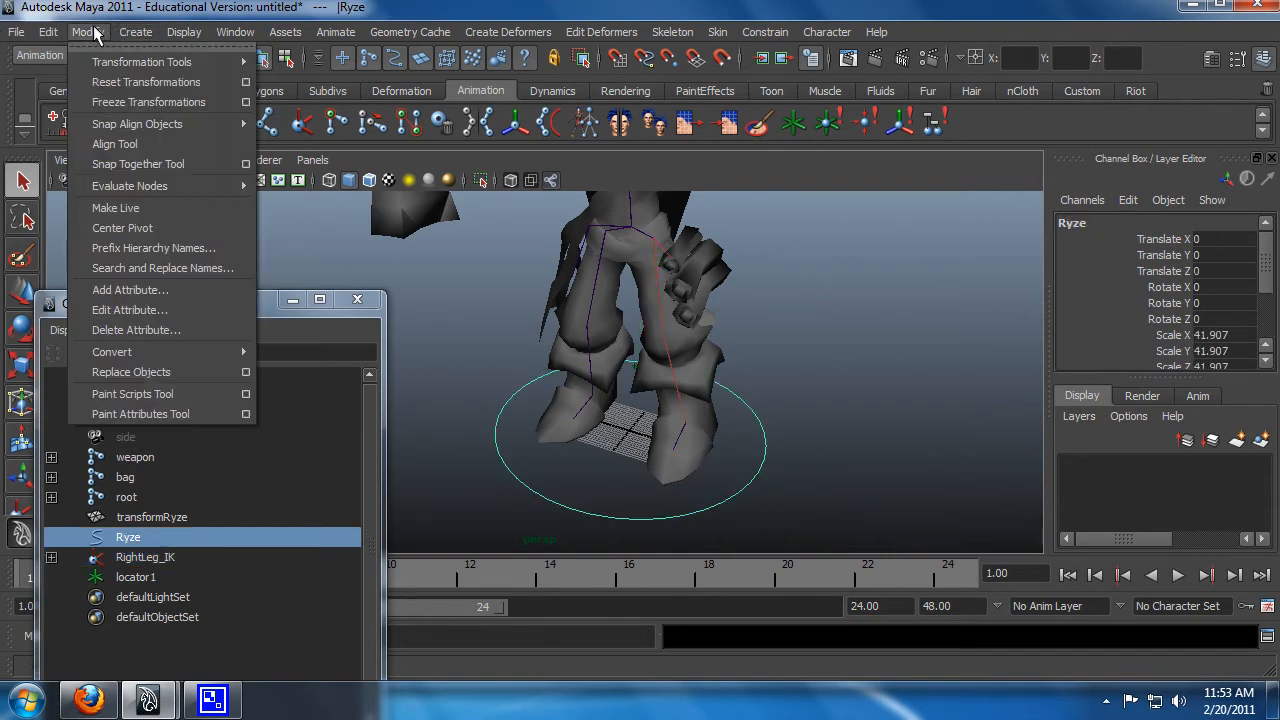
pyautogui.click(143, 105)
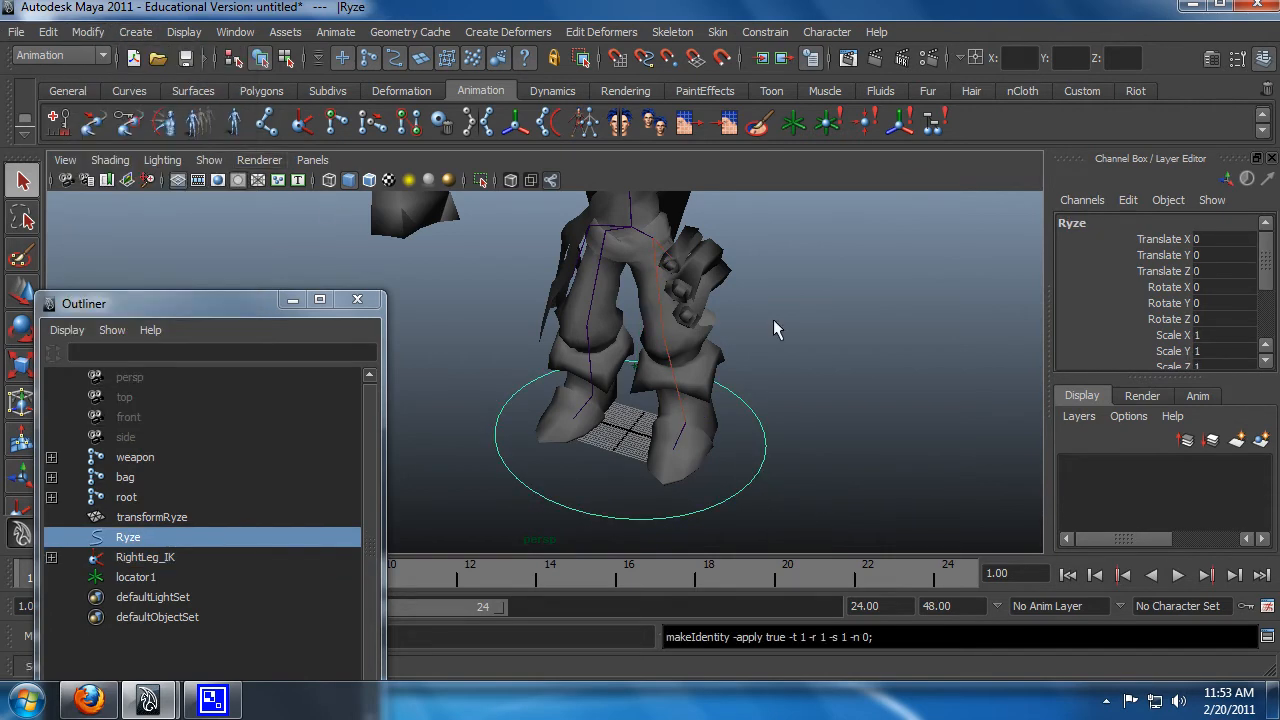
# Create a NURBS circle and scale it uniformly to about 17.6 for use as a foot control
pyautogui.keyDown('alt'); pyautogui.moveTo(836, 337); pyautogui.dragTo(856, 370); pyautogui.keyUp('alt')
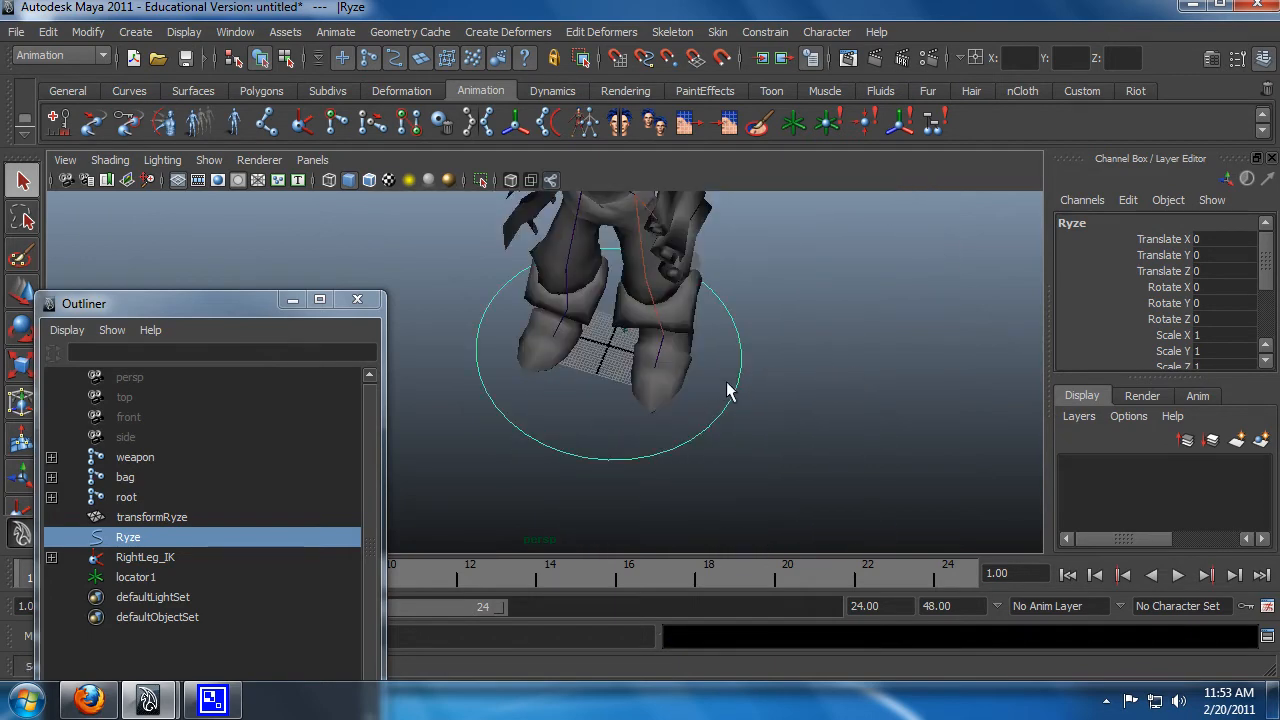
pyautogui.keyDown('alt'); pyautogui.moveTo(765, 386); pyautogui.dragTo(547, 418); pyautogui.keyUp('alt')
pyautogui.moveTo(206, 305); pyautogui.dragTo(183, 185)
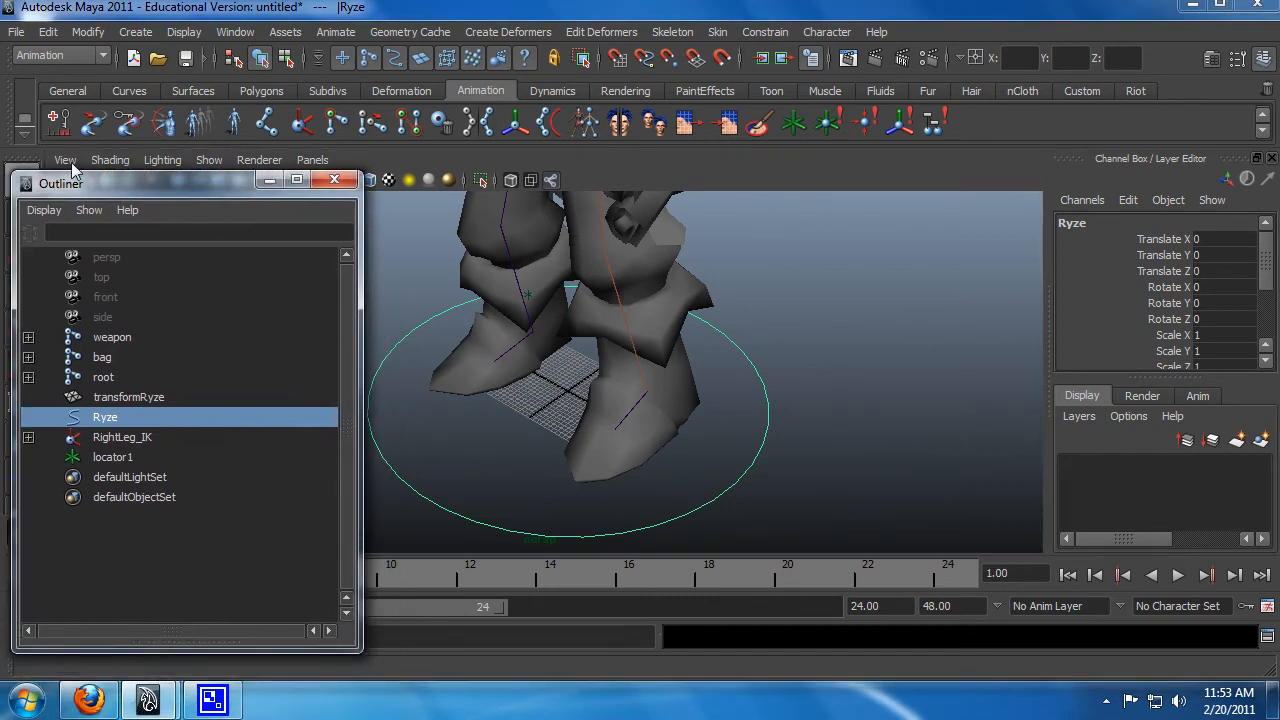
pyautogui.click(135, 31)
pyautogui.moveTo(165, 62)
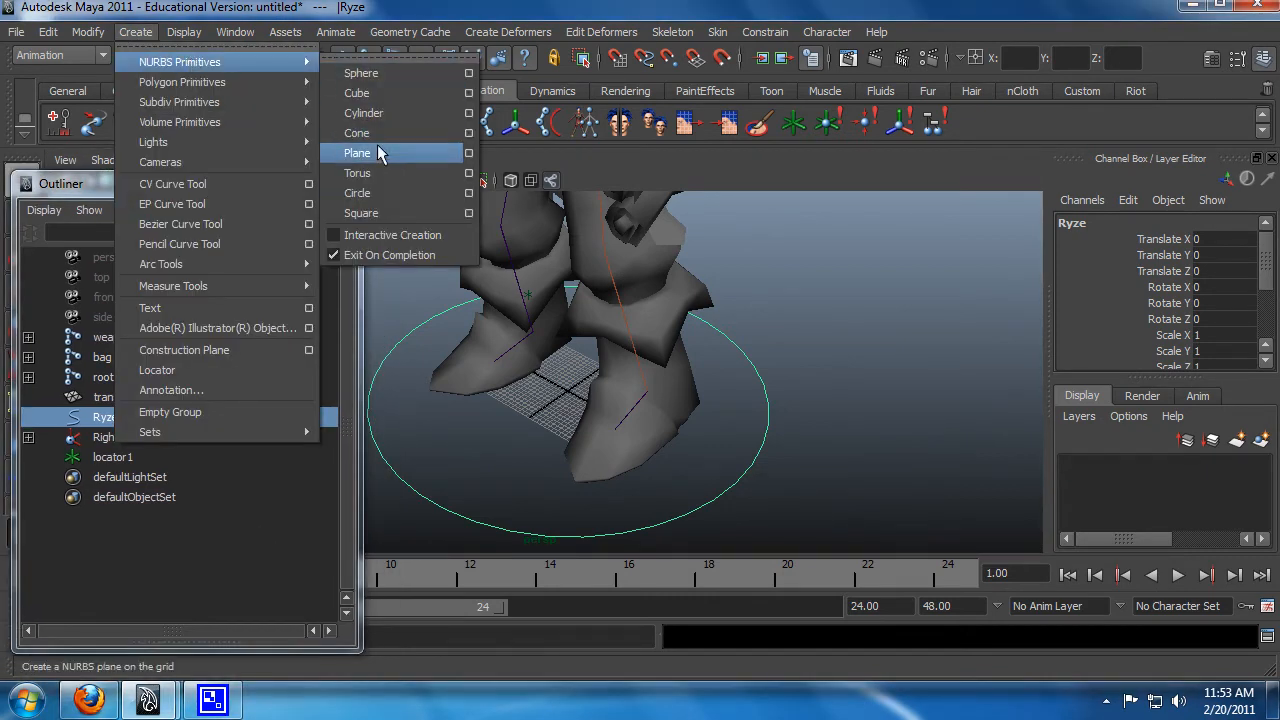
pyautogui.click(380, 194)
pyautogui.press('r')
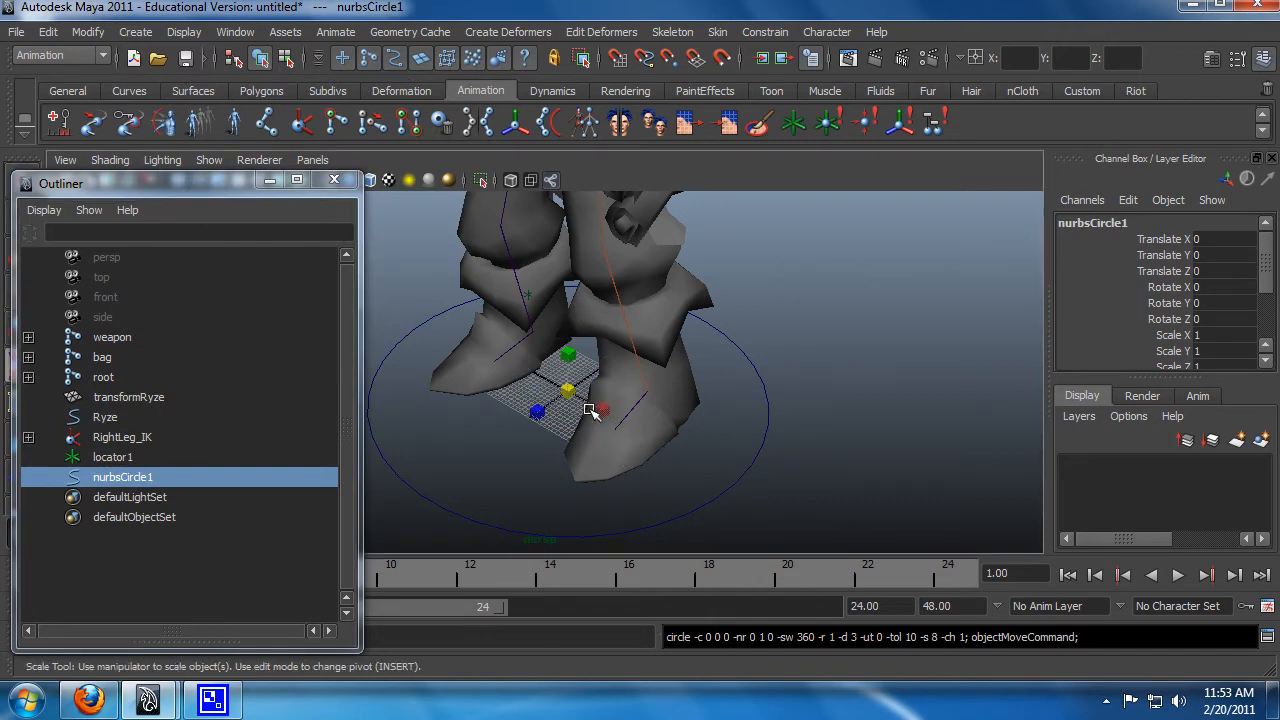
pyautogui.moveTo(572, 390); pyautogui.dragTo(686, 400)
# Move the new circle along X to about 18.1, beneath the IK leg's foot, and freeze its transformations
pyautogui.press('w')
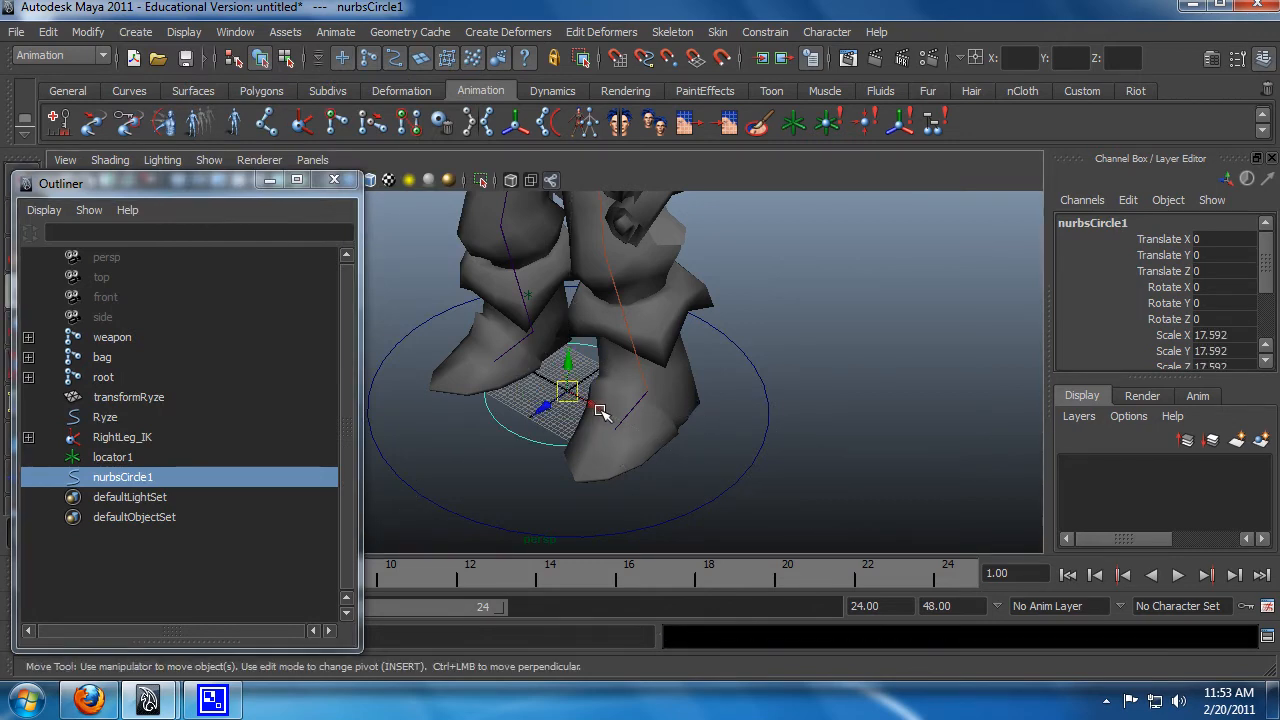
pyautogui.moveTo(600, 406); pyautogui.dragTo(668, 444)
pyautogui.keyDown('alt'); pyautogui.moveTo(779, 475); pyautogui.dragTo(705, 434); pyautogui.keyUp('alt')
pyautogui.keyDown('alt'); pyautogui.moveTo(714, 425); pyautogui.dragTo(661, 334, button='middle'); pyautogui.keyUp('alt')
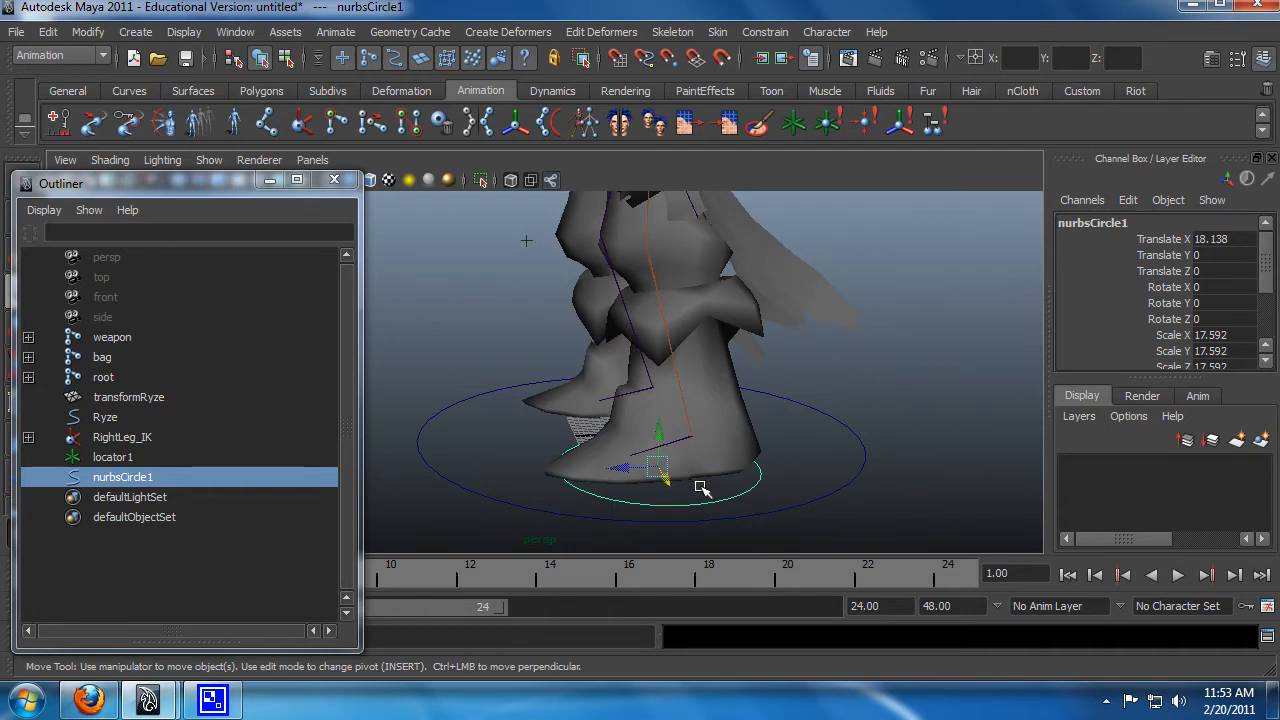
pyautogui.scroll(1, 694, 489)
pyautogui.keyDown('alt'); pyautogui.moveTo(755, 500); pyautogui.dragTo(723, 462); pyautogui.keyUp('alt')
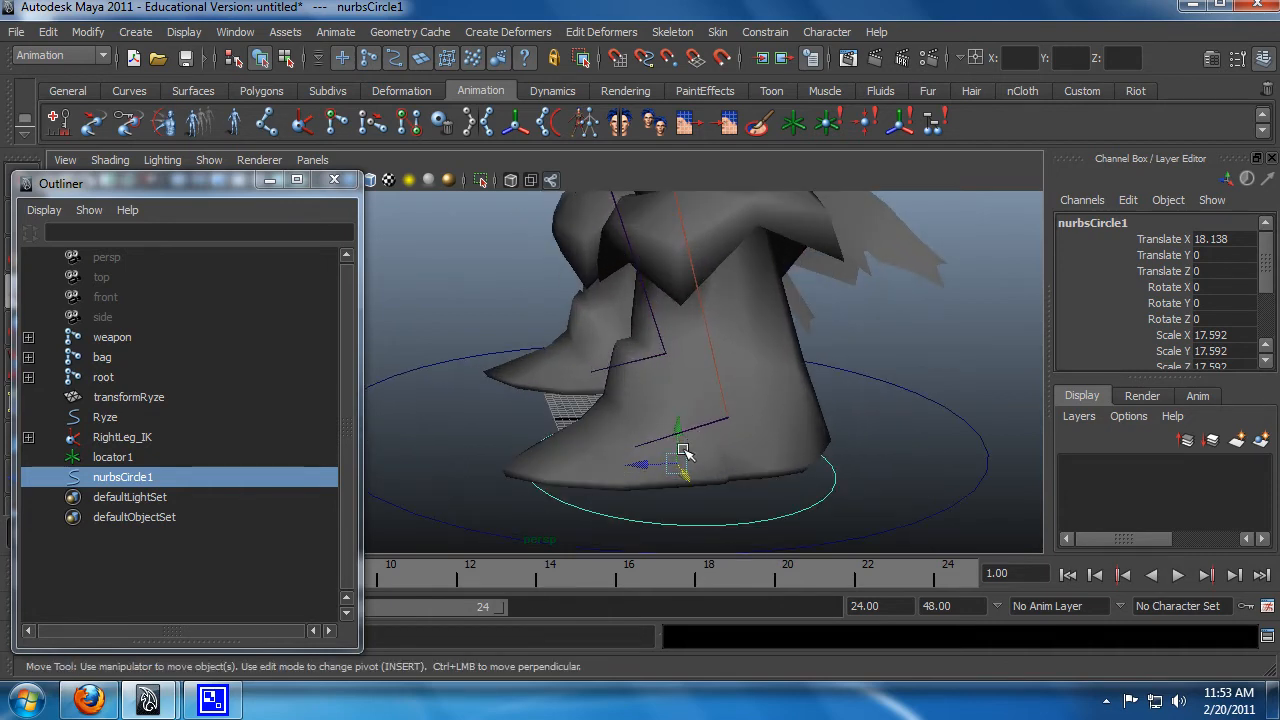
pyautogui.click(92, 31)
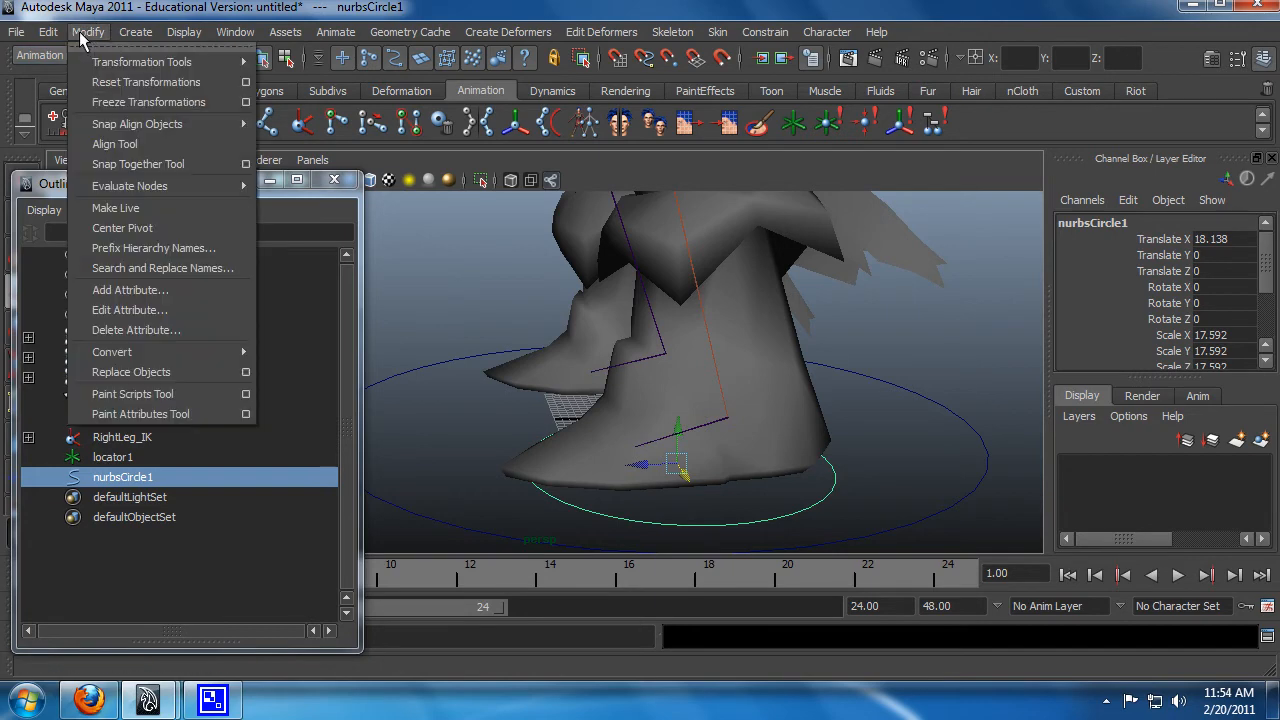
pyautogui.click(130, 102)
# Reselect the foot circle and shift it along X to about 1.5 with point snapping
pyautogui.press('q')
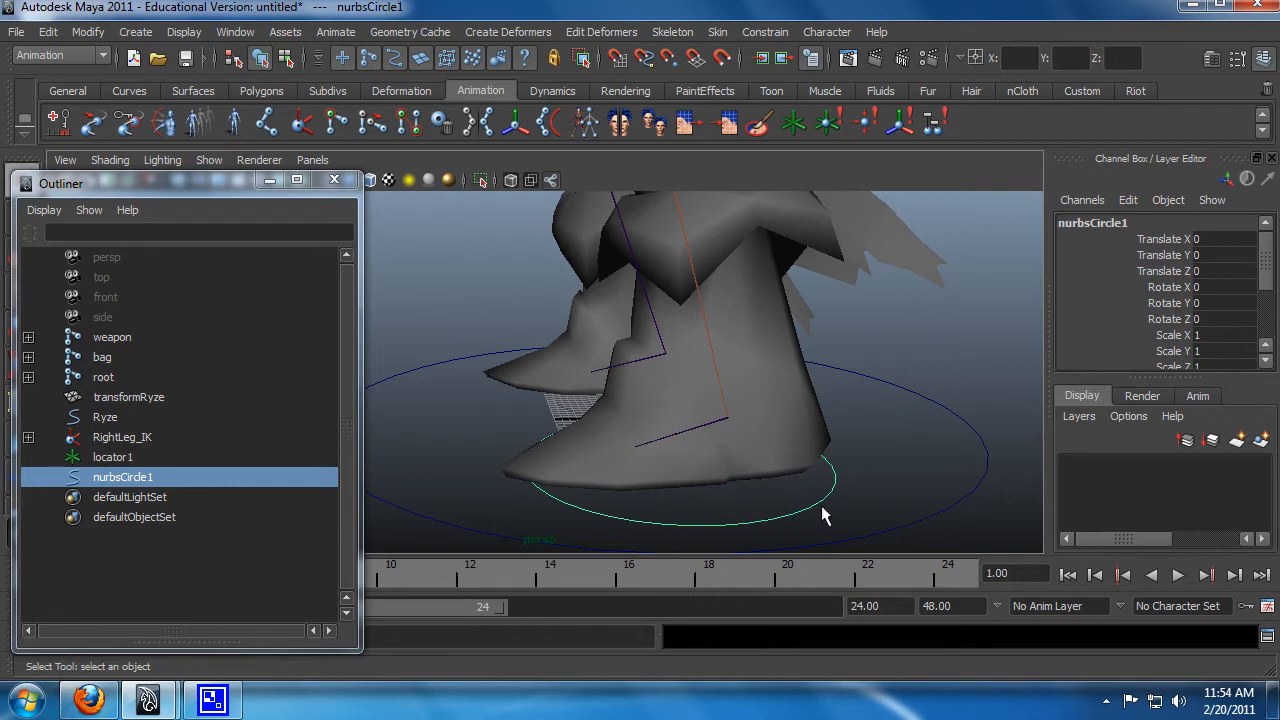
pyautogui.keyDown('alt'); pyautogui.moveTo(822, 516); pyautogui.dragTo(694, 521); pyautogui.keyUp('alt')
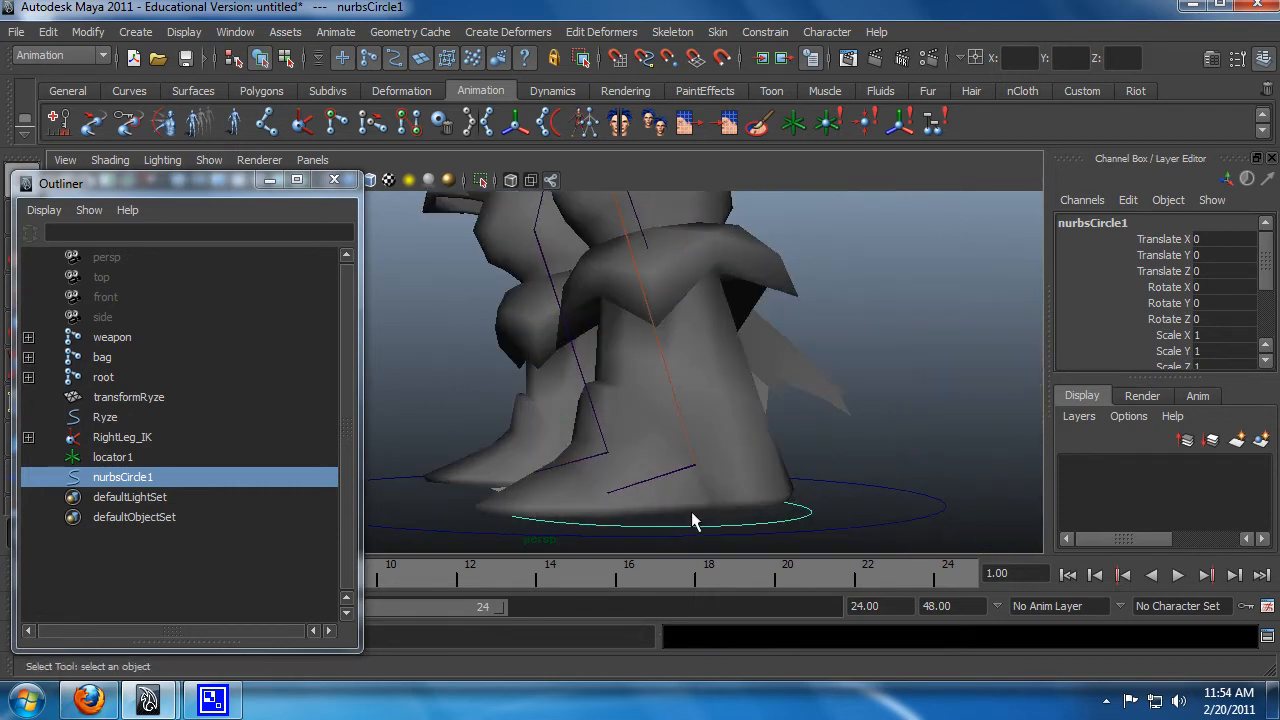
pyautogui.press('w')
pyautogui.click(653, 517)
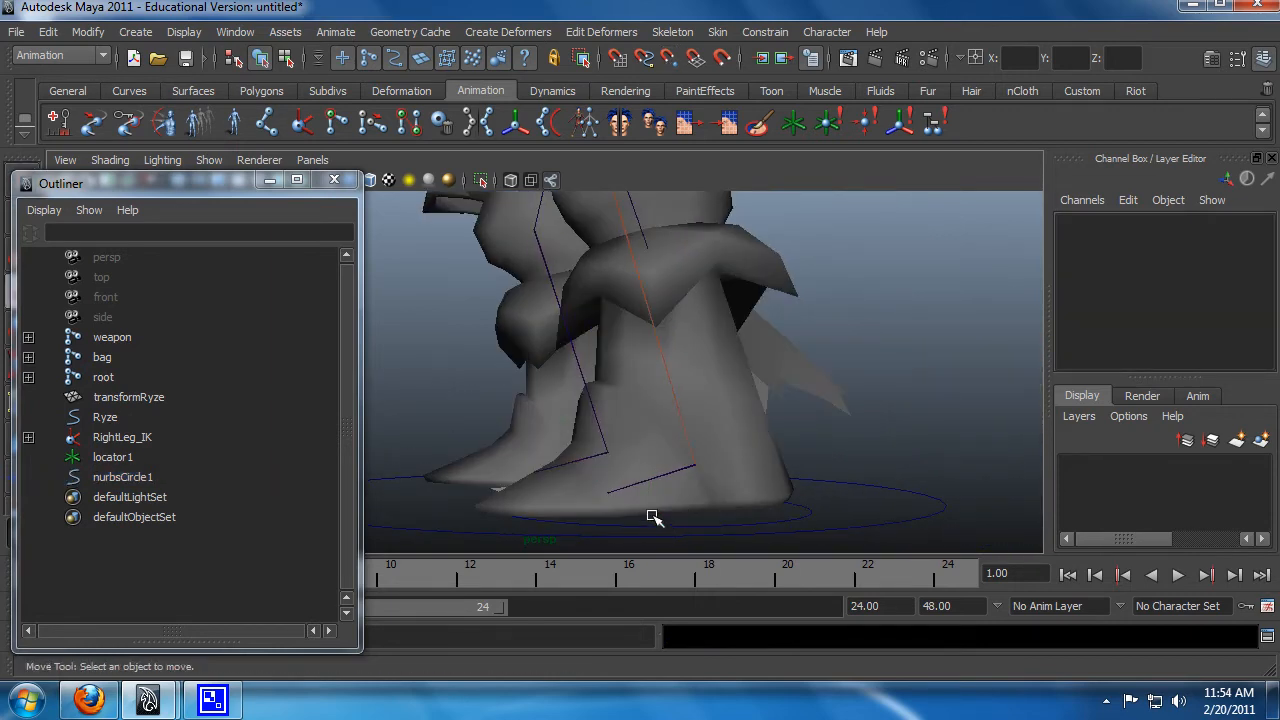
pyautogui.moveTo(756, 512); pyautogui.dragTo(790, 534)
pyautogui.keyDown('alt'); pyautogui.moveTo(632, 519); pyautogui.dragTo(706, 523); pyautogui.keyUp('alt')
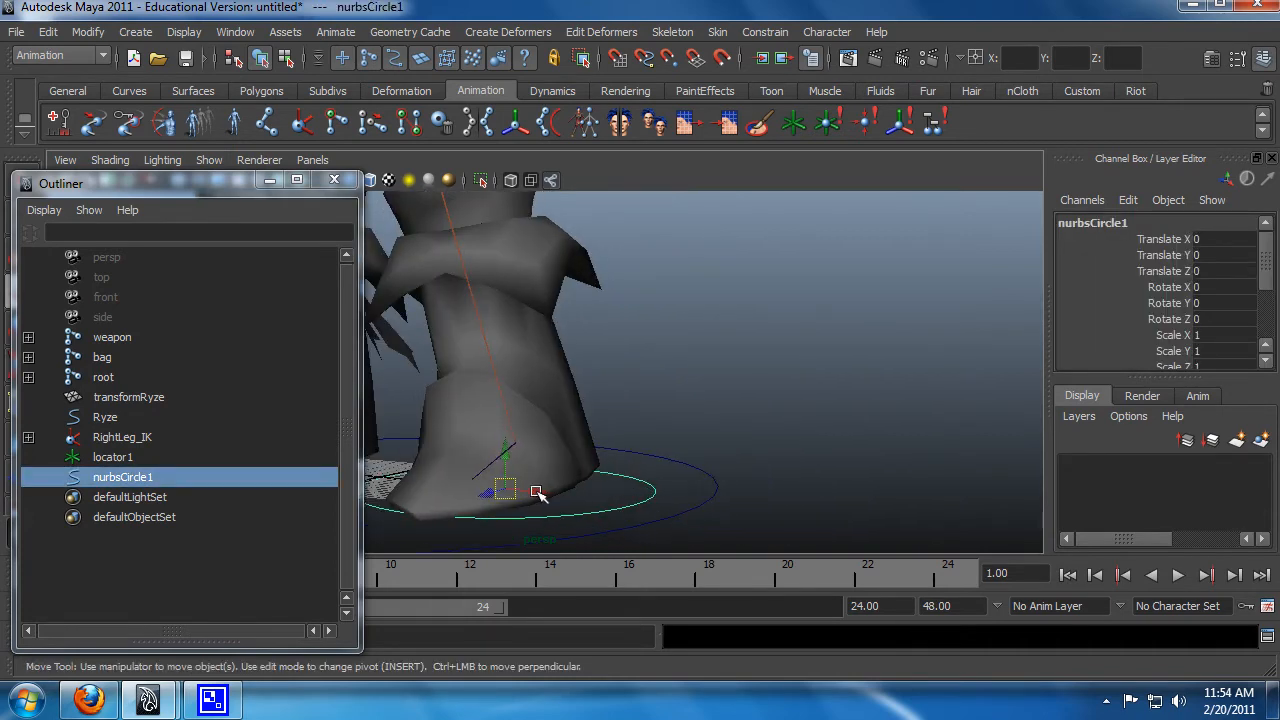
pyautogui.keyDown('alt'); pyautogui.moveTo(567, 490); pyautogui.dragTo(750, 484, button='middle'); pyautogui.keyUp('alt')
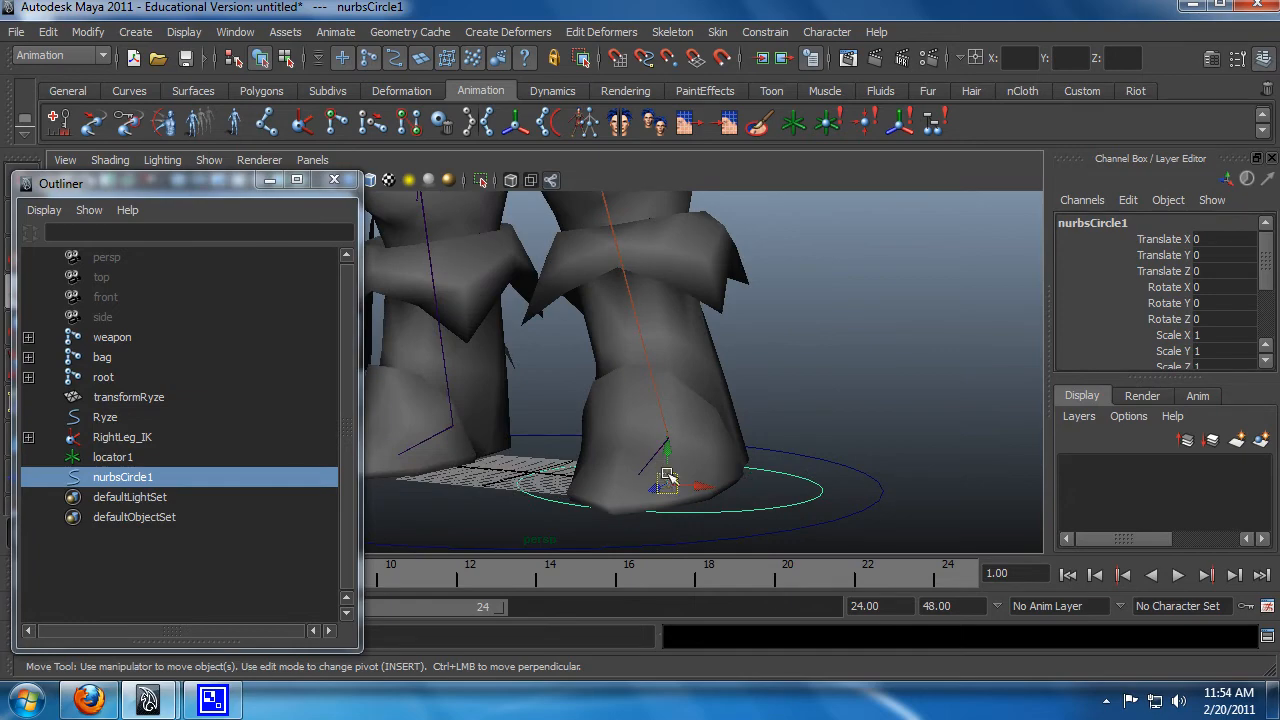
pyautogui.press('v')
pyautogui.moveTo(694, 488); pyautogui.dragTo(625, 495)
# Move the foot circle along Z to about -6.9 in the side view, snapping it in line with the ankle joint
pyautogui.press('space')
pyautogui.moveTo(209, 180); pyautogui.dragTo(238, 674)
pyautogui.press('space')
pyautogui.scroll(-5, 630, 388)
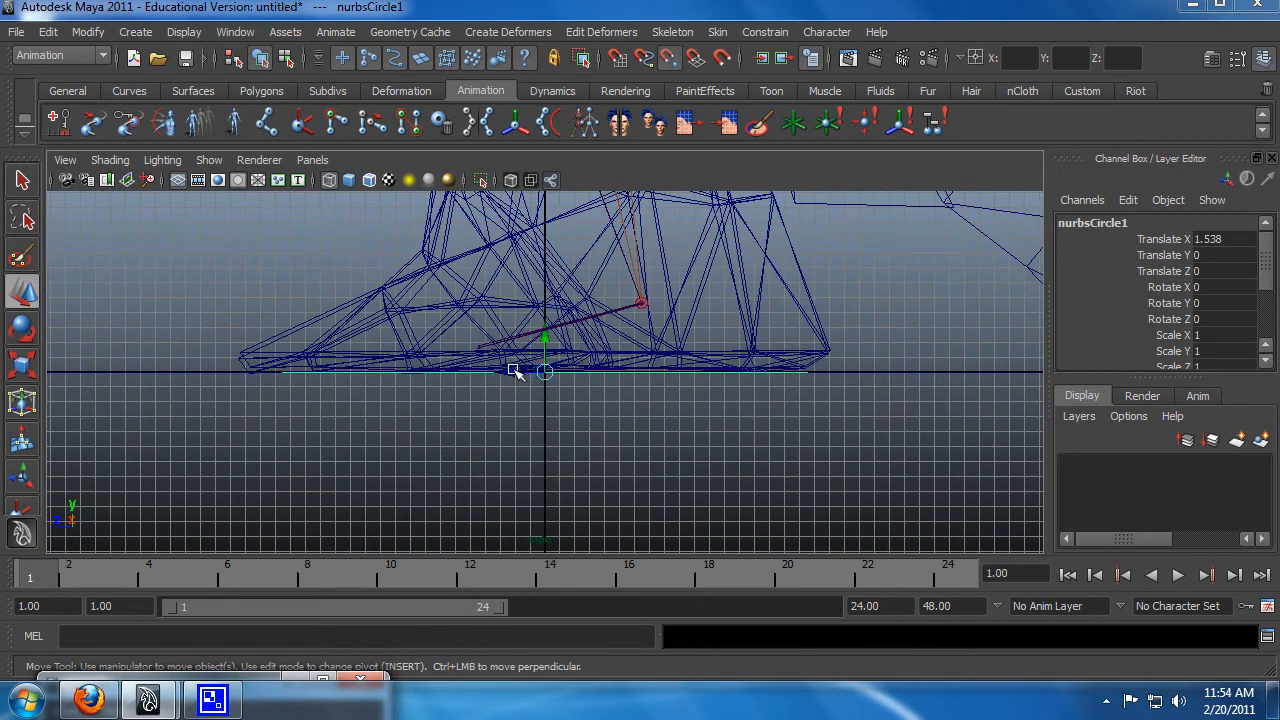
pyautogui.moveTo(512, 371); pyautogui.dragTo(646, 385)
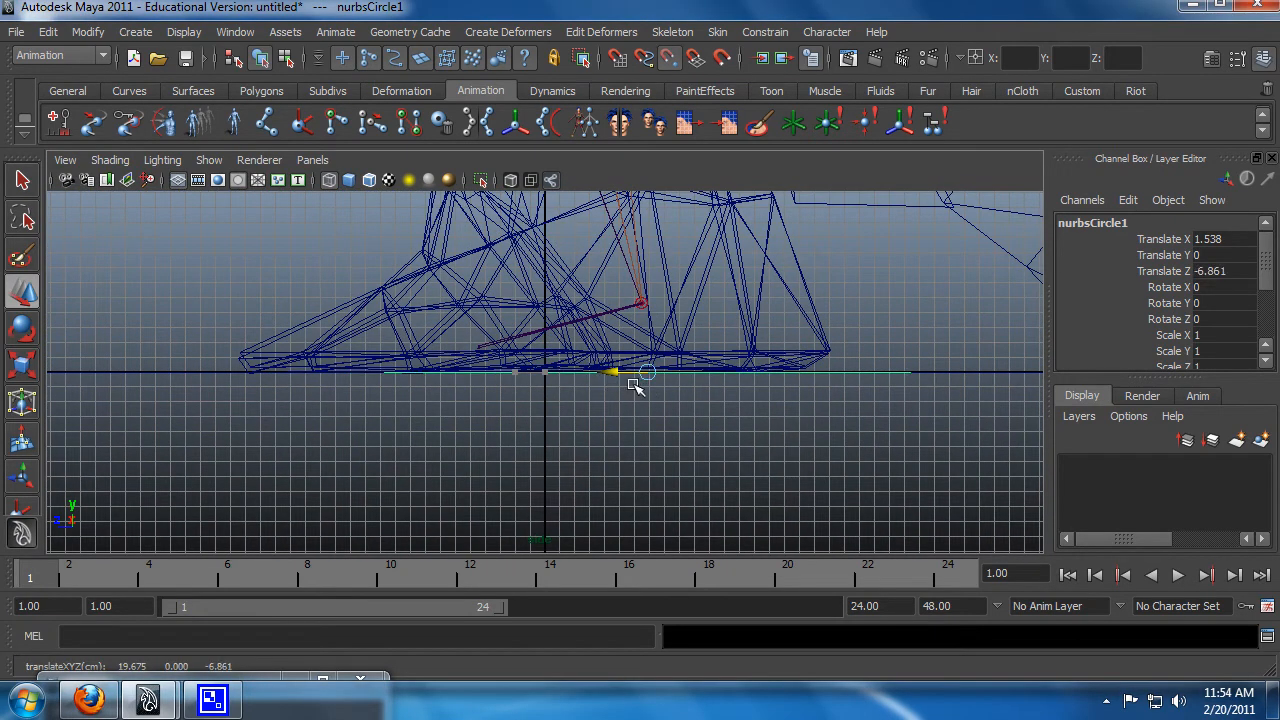
# Move the foot circle along X to about -1.7 in the front view, centring it under the ankle joint
pyautogui.press('space')
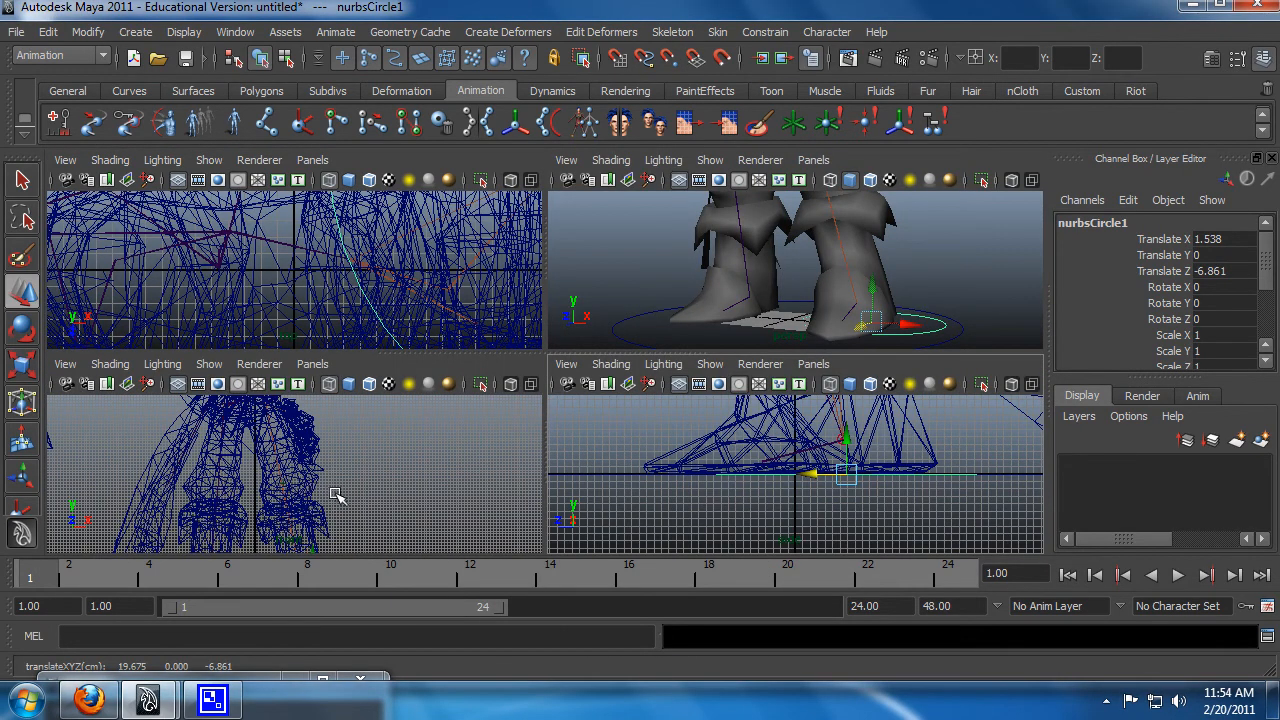
pyautogui.press('space')
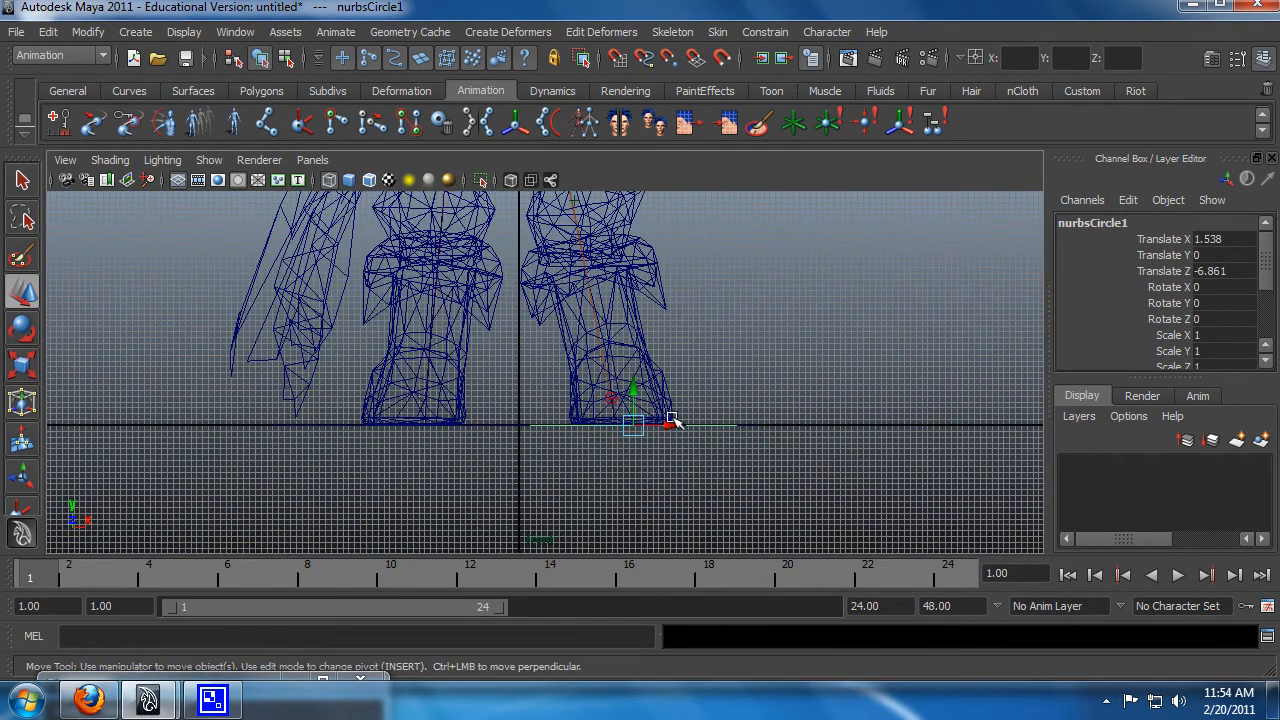
pyautogui.moveTo(672, 420); pyautogui.dragTo(614, 434)
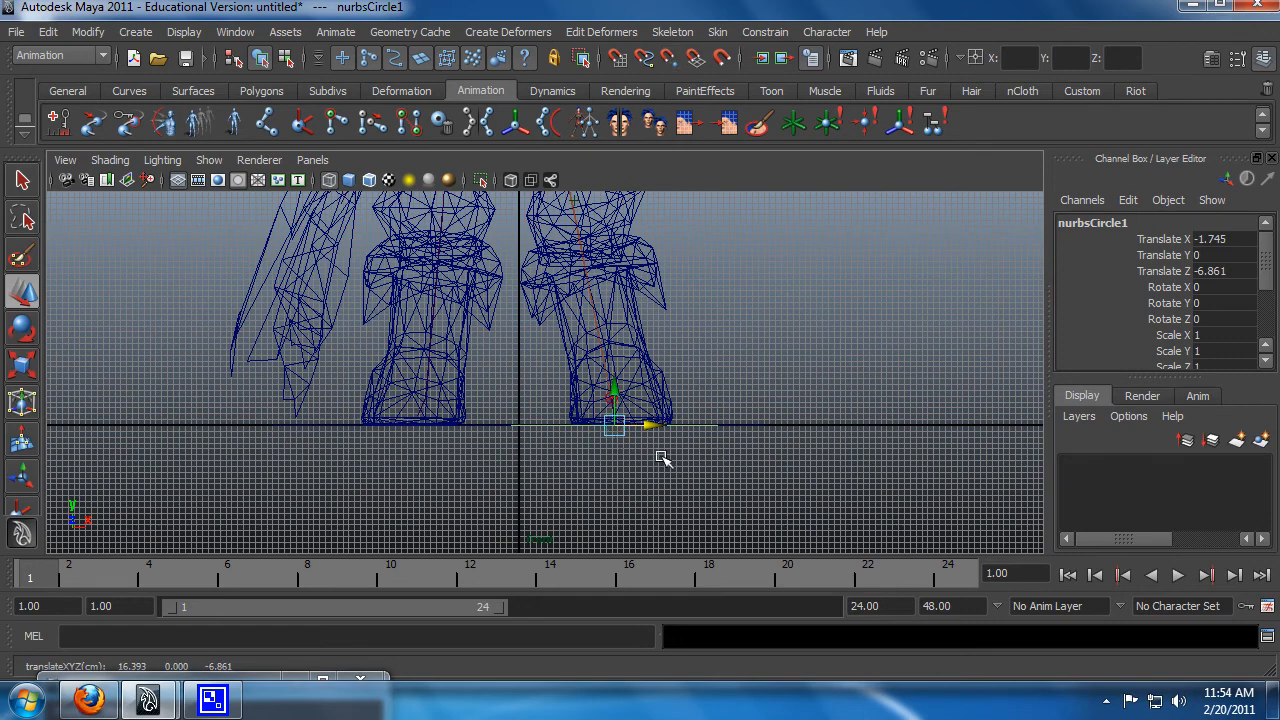
pyautogui.press('space')
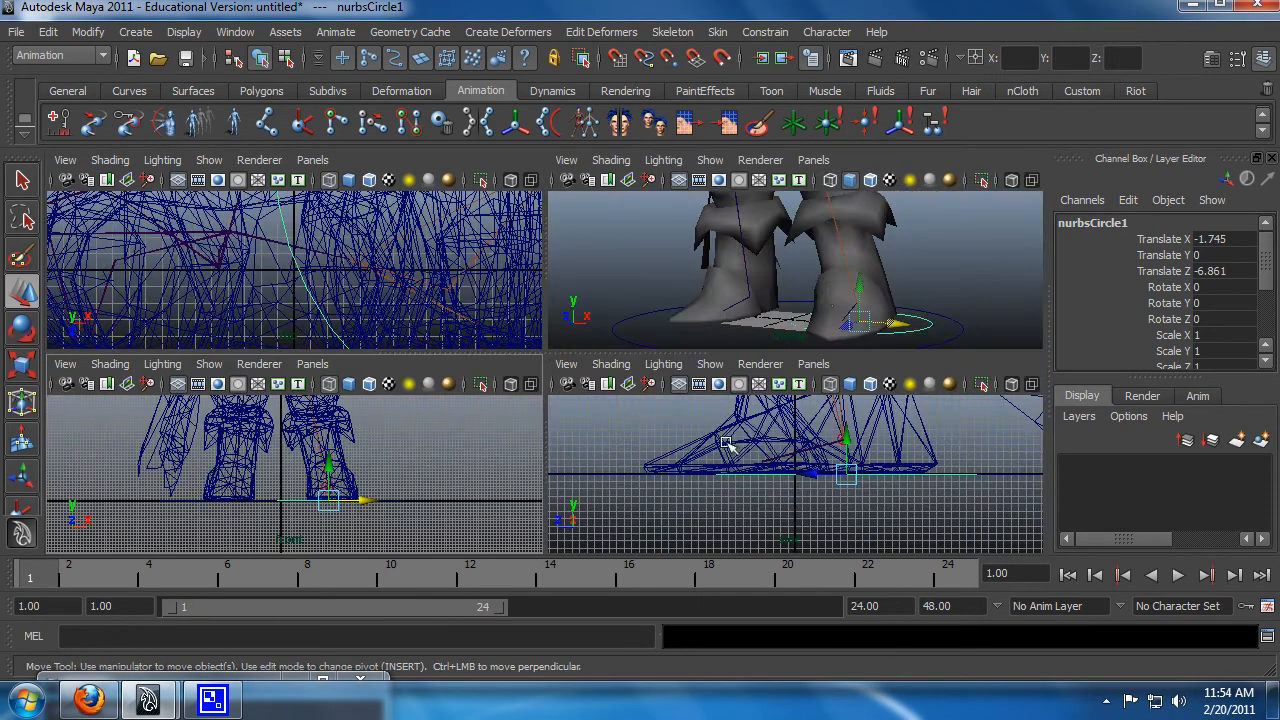
# Scale the foot circle to about 1.64 along Z and move it along Z to 1 so it surrounds the foot
pyautogui.keyDown('alt'); pyautogui.moveTo(888, 318); pyautogui.dragTo(840, 310); pyautogui.keyUp('alt')
pyautogui.press('r')
pyautogui.press('w')
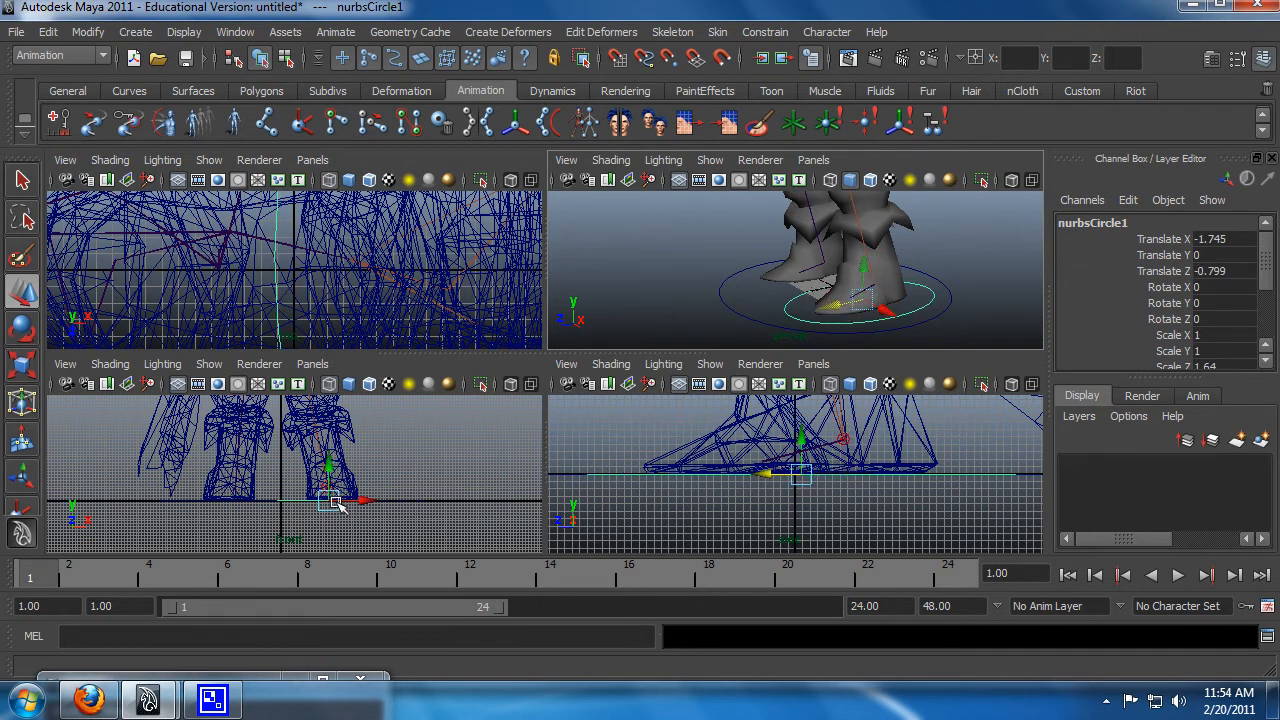
pyautogui.moveTo(860, 298)
pyautogui.mouseDown()
pyautogui.moveTo(790, 320)
pyautogui.moveTo(857, 303)
pyautogui.moveTo(803, 297)
pyautogui.moveTo(837, 291)
pyautogui.mouseUp()
pyautogui.scroll(-3, 856, 304)
pyautogui.press('x')
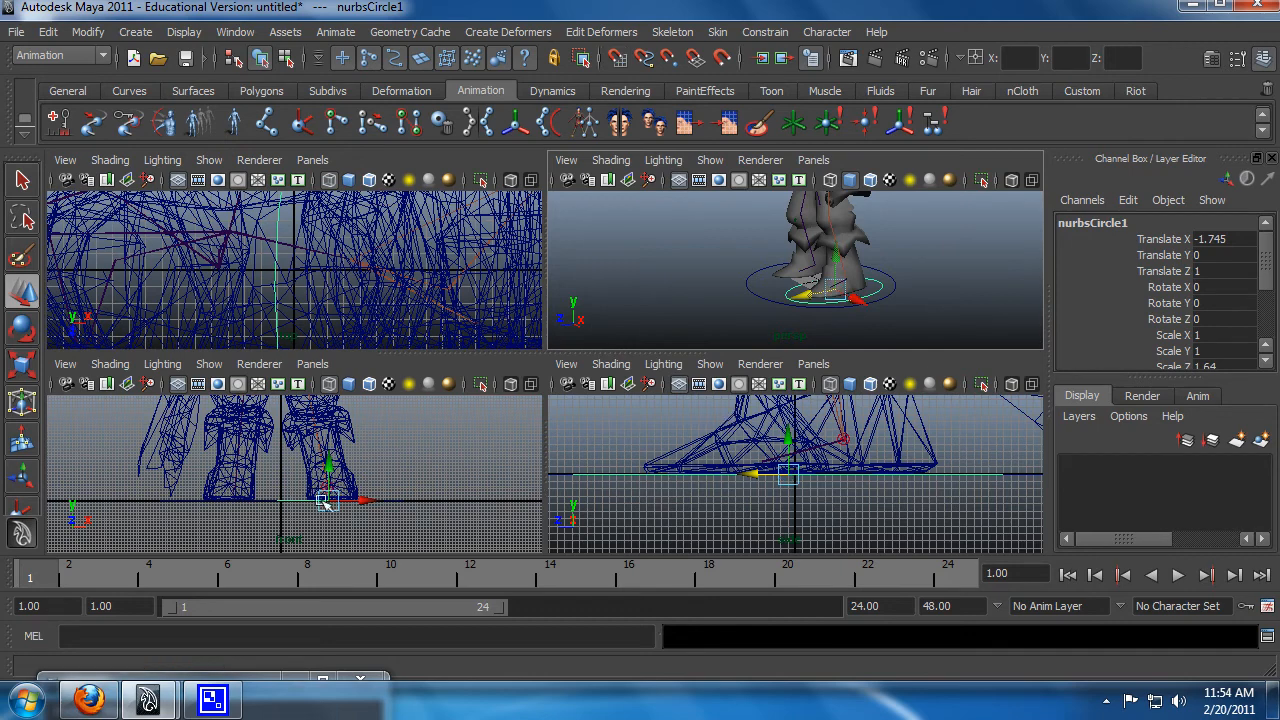
pyautogui.press('space')
pyautogui.press('space')
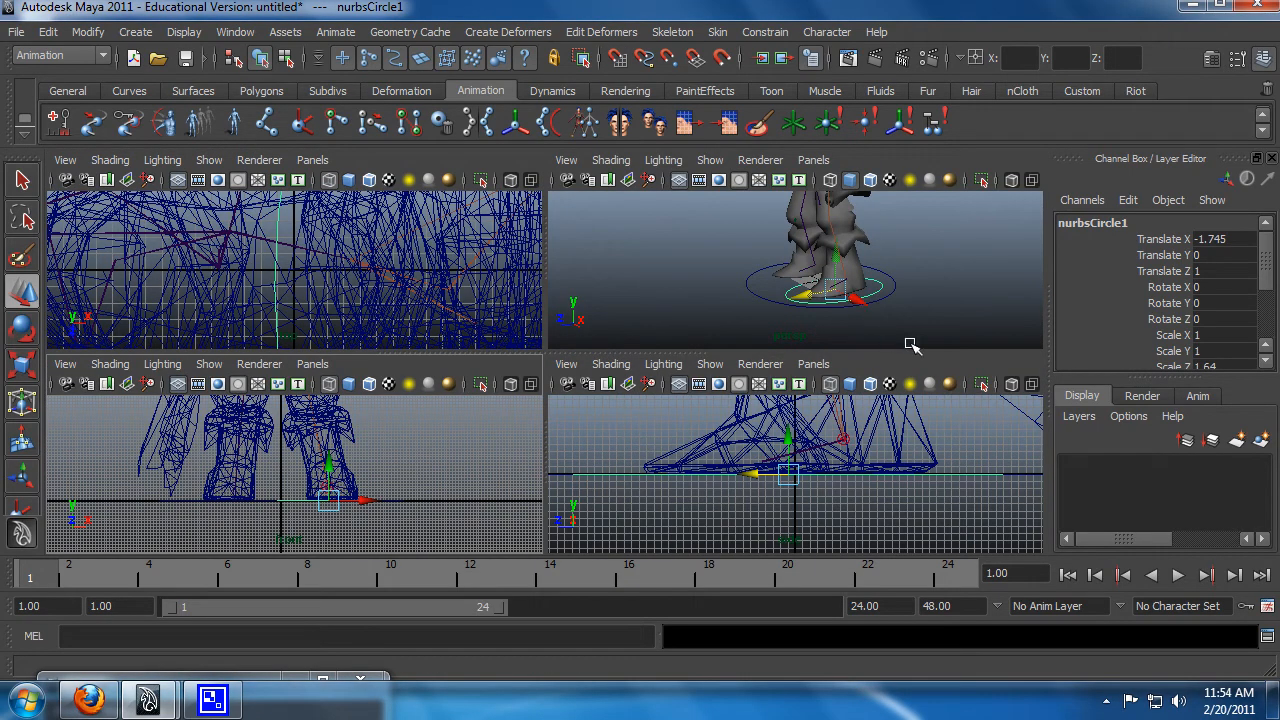
# Move the foot circle's pivot back along Z so that it sits directly beneath the ankle joint
pyautogui.press('Insert')
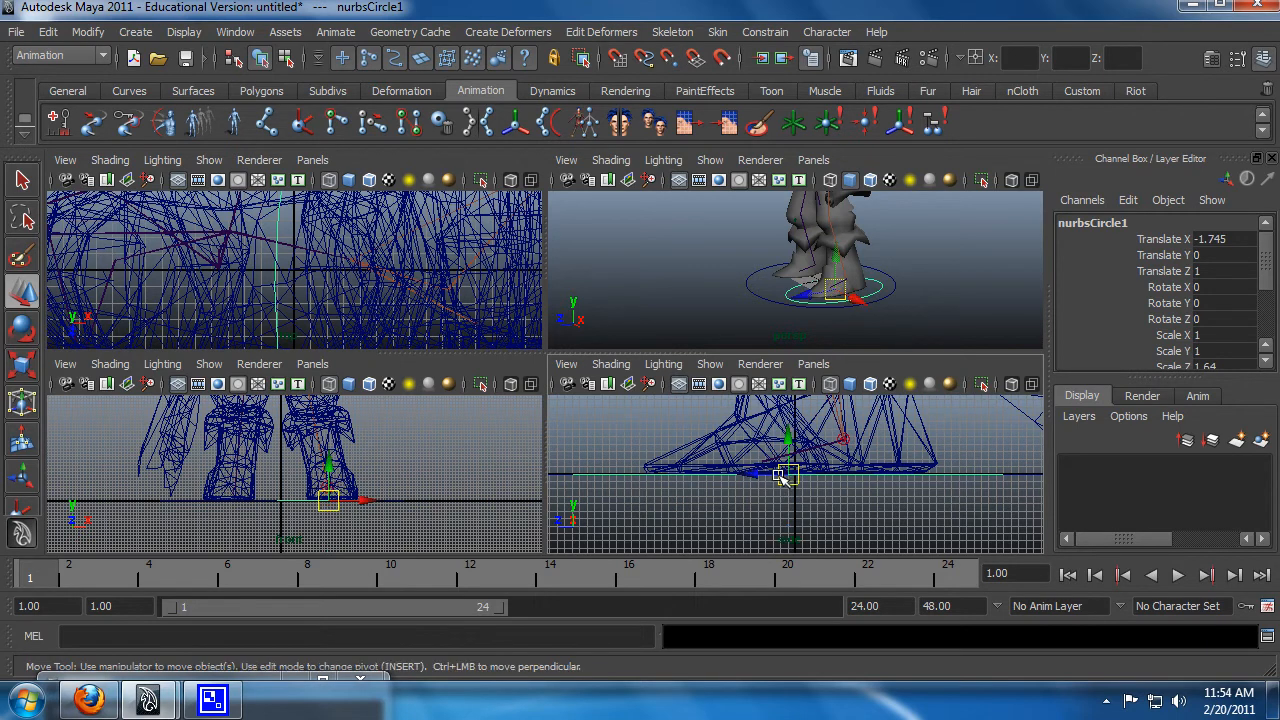
pyautogui.moveTo(788, 474); pyautogui.dragTo(850, 481)
pyautogui.press('Insert')
# Test the foot circle's new pivot by rotating it about 3.9 degrees around X and undo the rotation
pyautogui.press('e')
pyautogui.moveTo(833, 252); pyautogui.dragTo(834, 265)
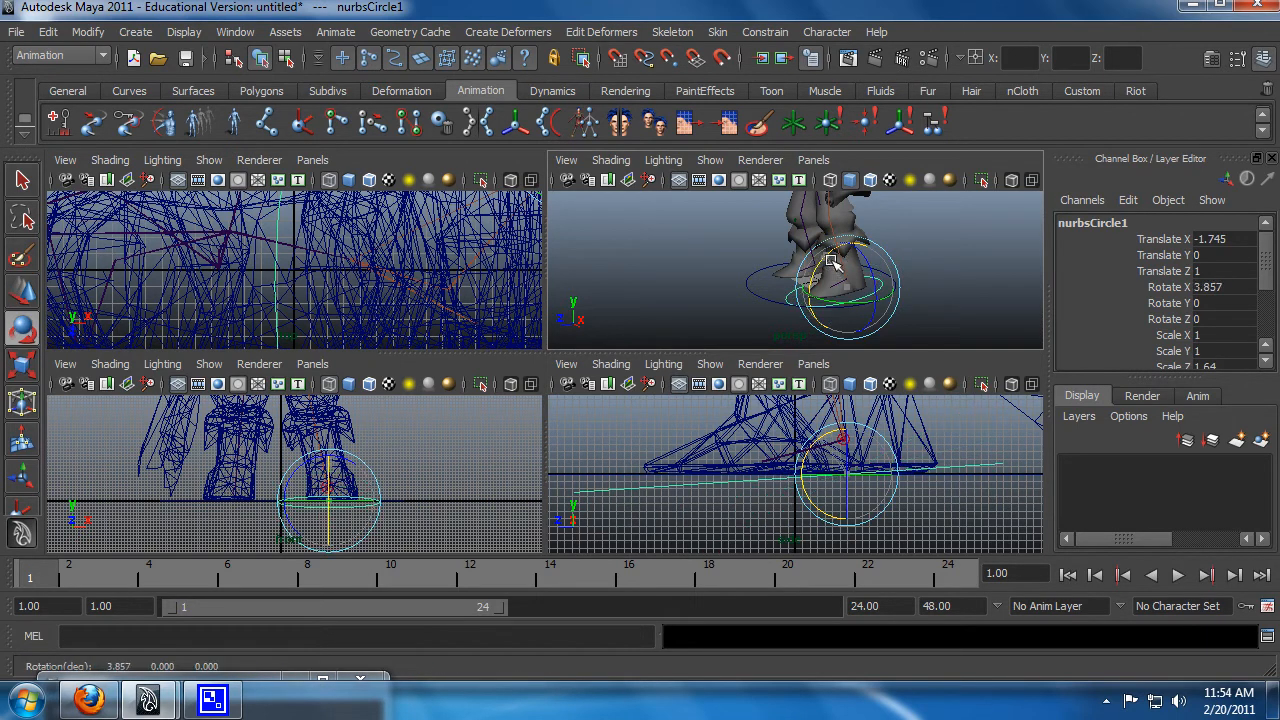
pyautogui.hotkey('ctrl', 'z')
# Select the foot circle and bring the Outliner back into full view
pyautogui.keyDown('alt'); pyautogui.moveTo(788, 328); pyautogui.dragTo(873, 310); pyautogui.keyUp('alt')
pyautogui.press('q')
pyautogui.press('Up')
pyautogui.click(848, 293)
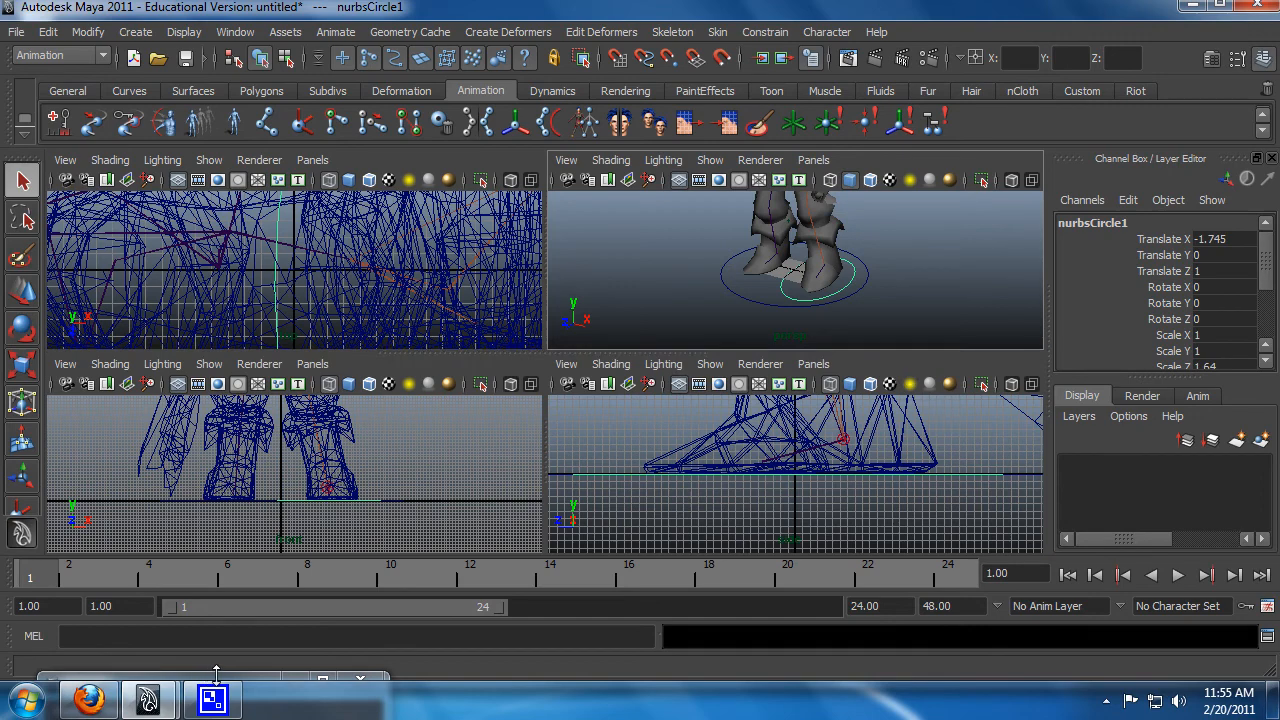
pyautogui.doubleClick(262, 688)
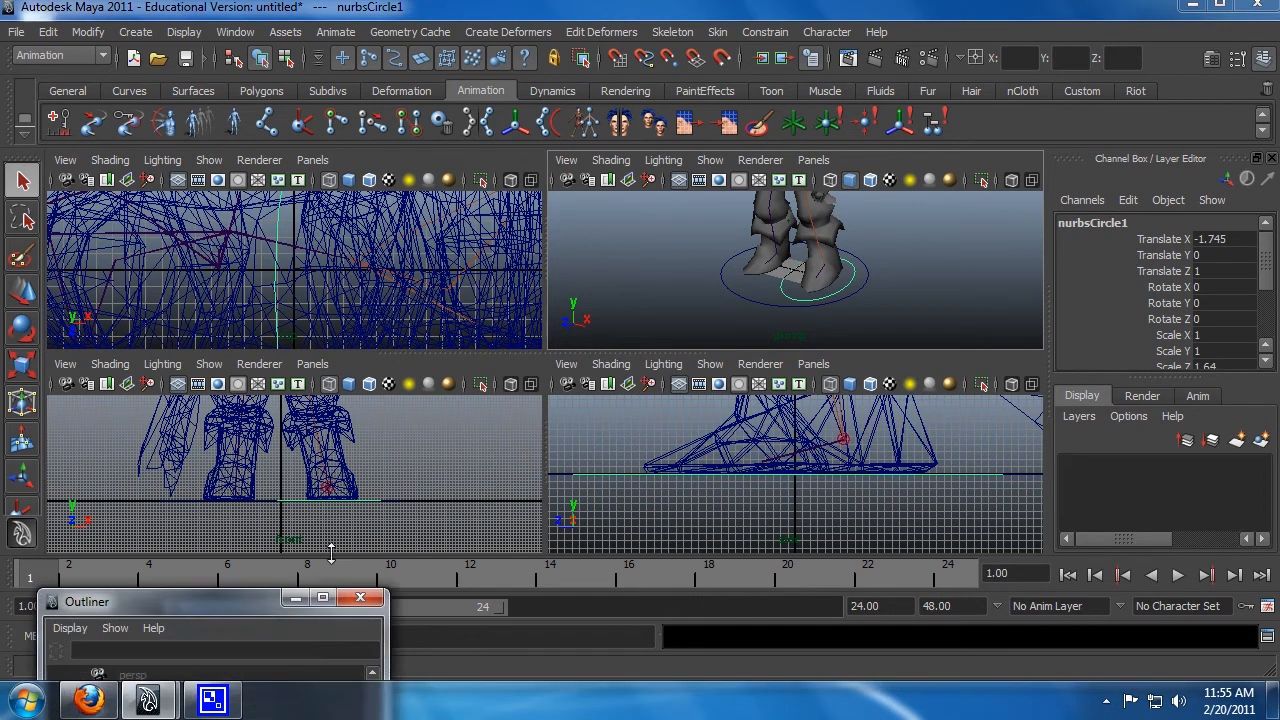
pyautogui.moveTo(224, 608); pyautogui.dragTo(243, 143)
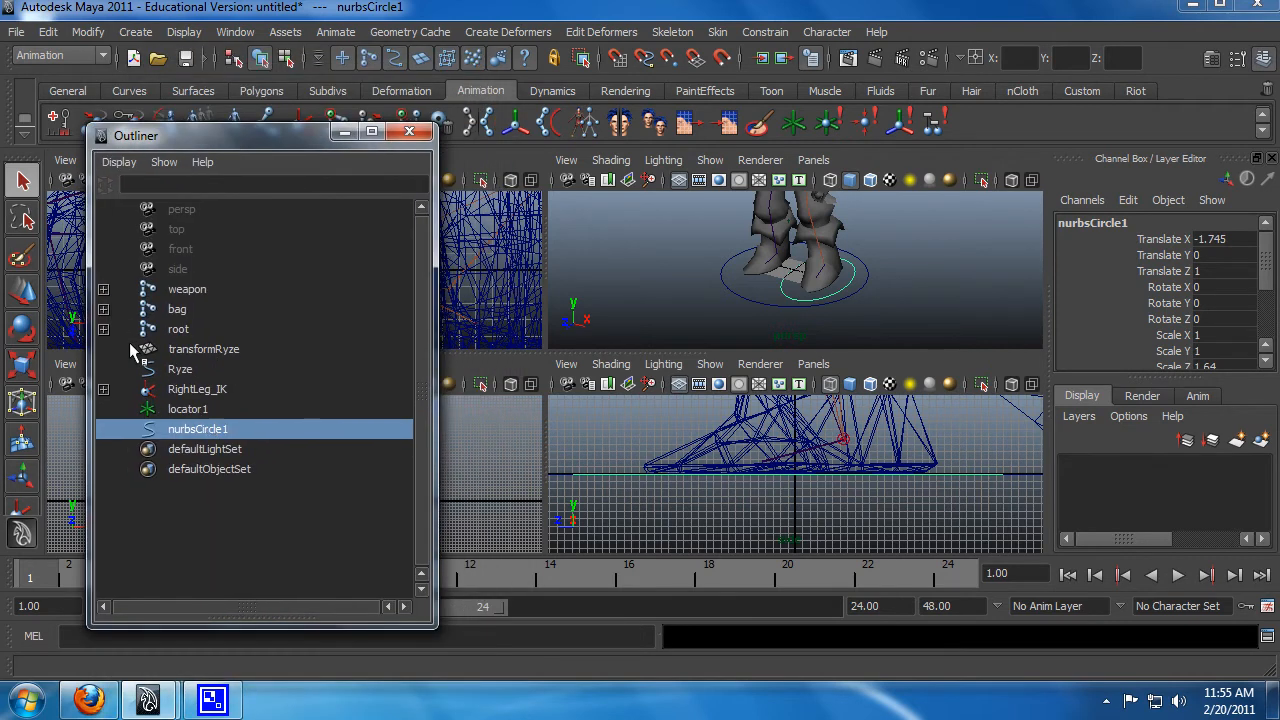
# Add the R_foot joint from the root, pelvis, R_thigh and R_calf hierarchy to the selection and orient-constrain it to the foot circle
pyautogui.click(104, 330)
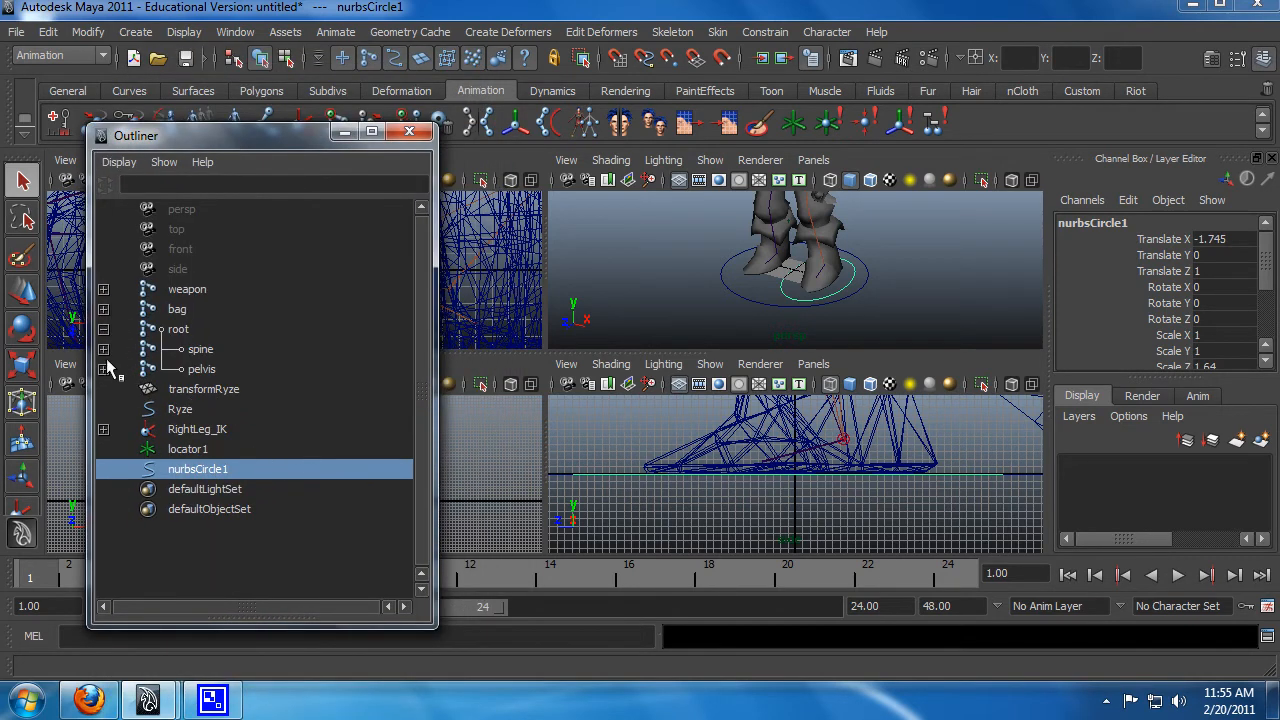
pyautogui.click(103, 369)
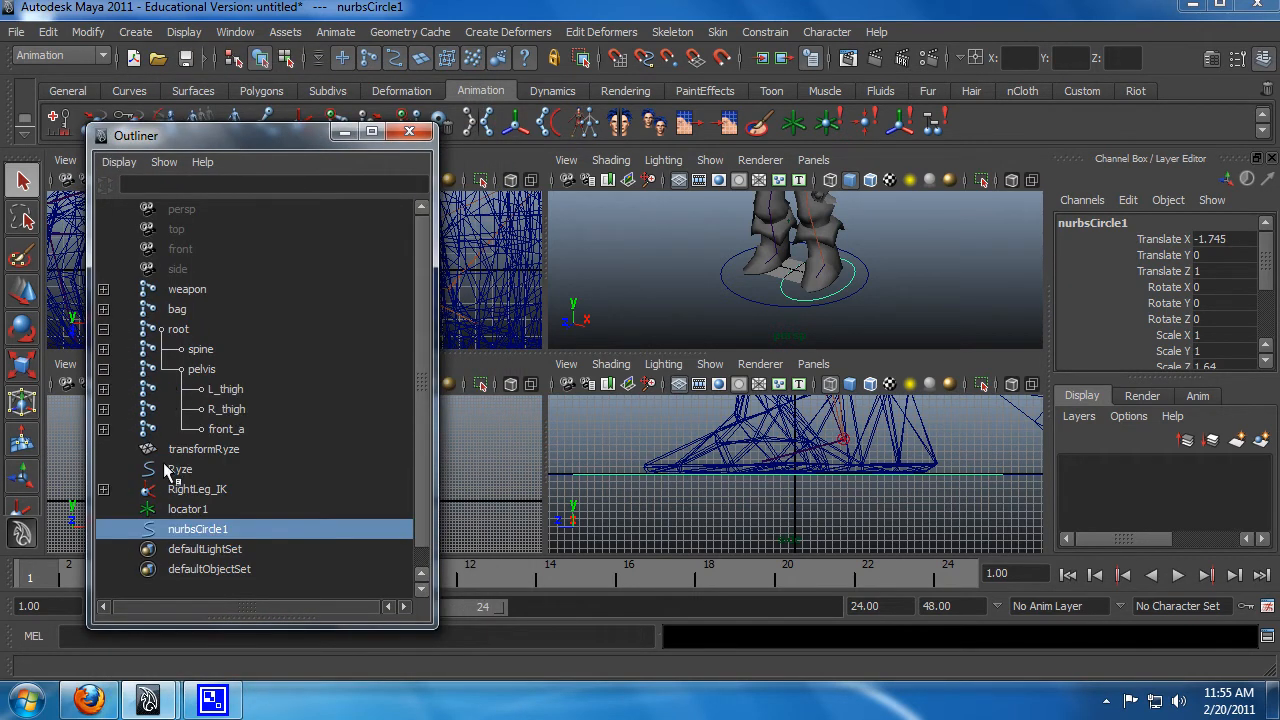
pyautogui.click(103, 409)
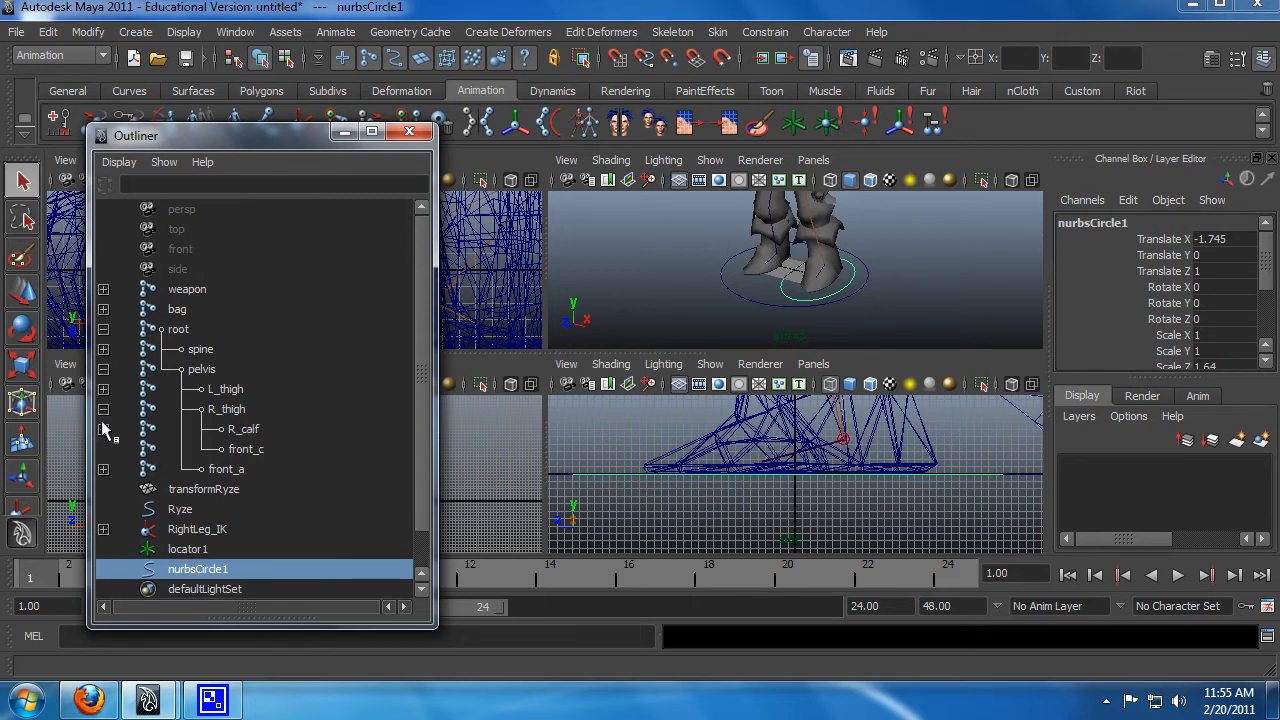
pyautogui.click(104, 429)
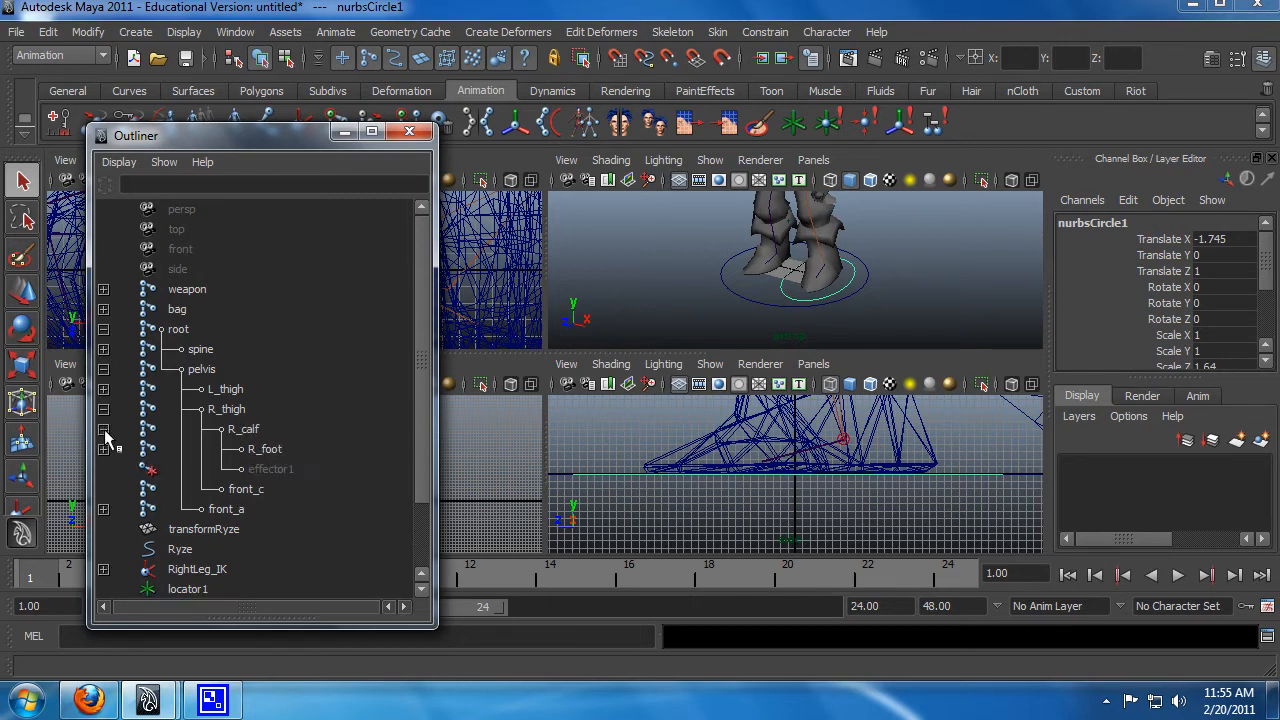
pyautogui.click(266, 449)
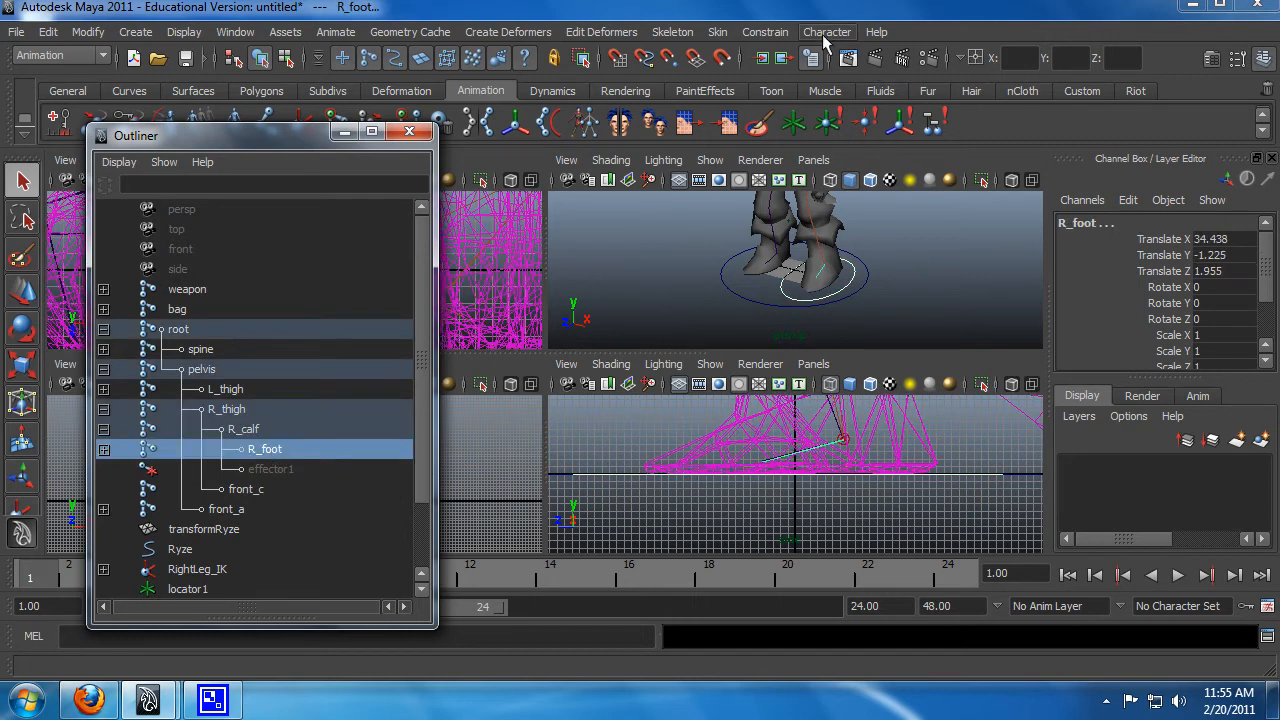
pyautogui.click(766, 32)
pyautogui.click(796, 104)
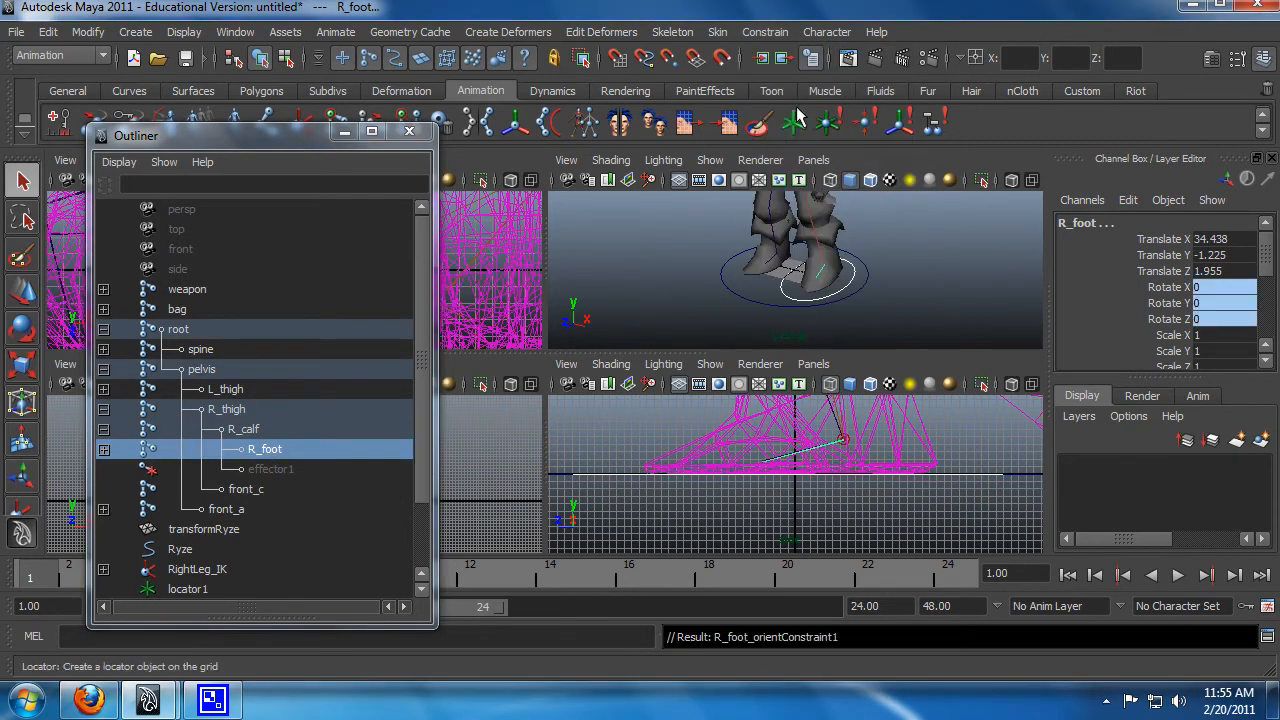
# Test the orient constraint by rotating the foot circle about 14 degrees around X and undo the rotation
pyautogui.keyDown('alt'); pyautogui.moveTo(889, 320); pyautogui.dragTo(868, 287); pyautogui.keyUp('alt')
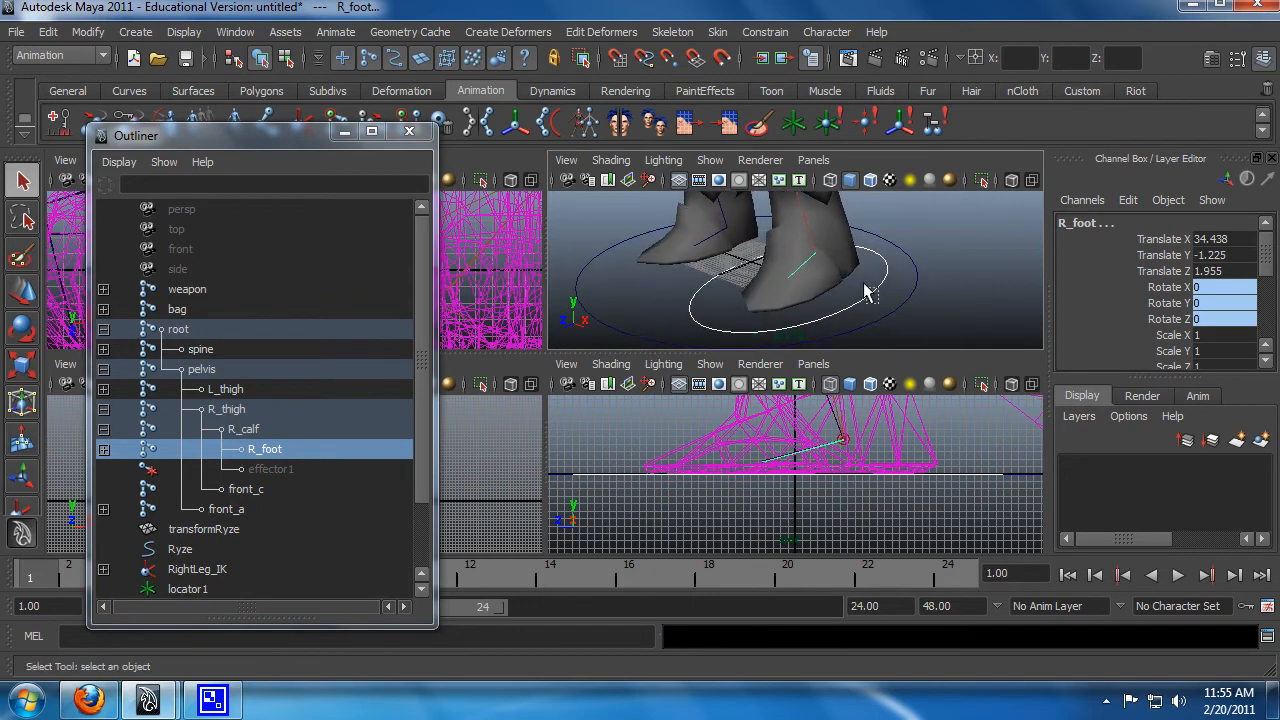
pyautogui.click(872, 291)
pyautogui.press('e')
pyautogui.moveTo(796, 247)
pyautogui.mouseDown()
pyautogui.moveTo(787, 262)
pyautogui.moveTo(796, 234)
pyautogui.moveTo(788, 255)
pyautogui.mouseUp()
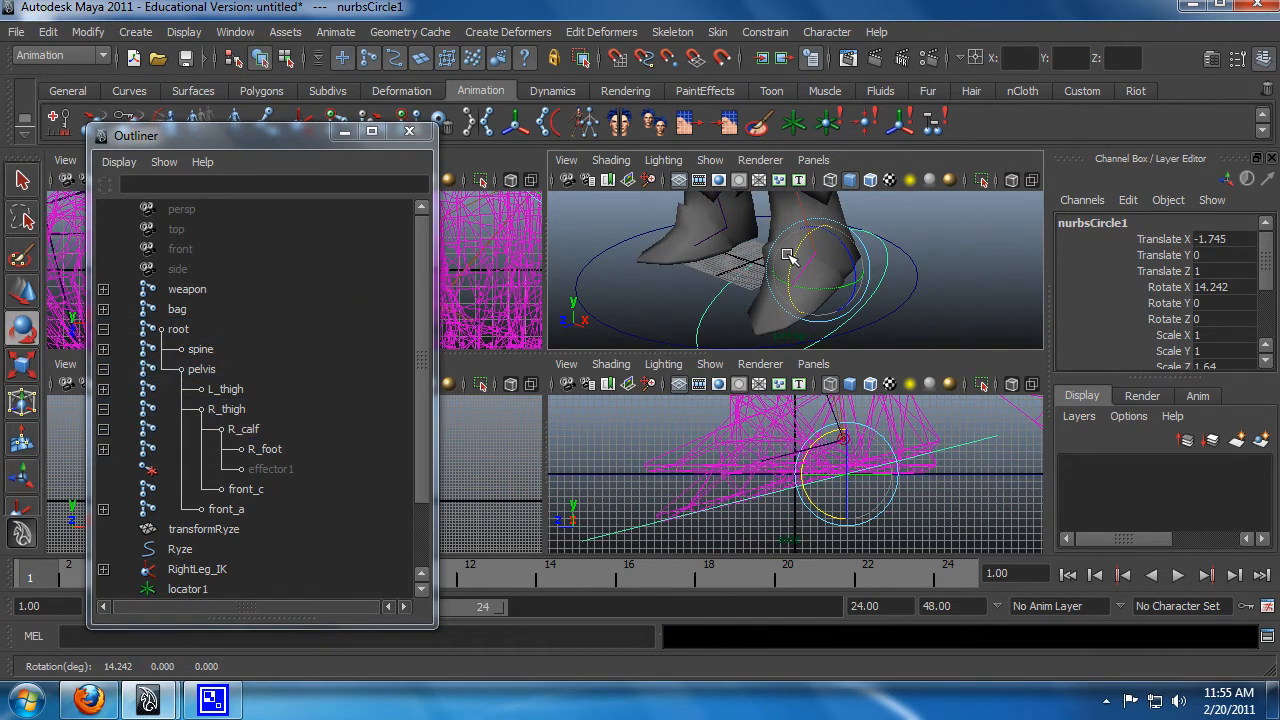
pyautogui.hotkey('ctrl', 'z')
# Try moving the foot circle to check whether the leg follows, and undo the change
pyautogui.keyDown('alt'); pyautogui.moveTo(954, 266); pyautogui.dragTo(870, 297, button='middle'); pyautogui.keyUp('alt')
pyautogui.keyDown('alt'); pyautogui.moveTo(872, 297); pyautogui.dragTo(805, 190); pyautogui.keyUp('alt')
pyautogui.press('q')
pyautogui.click(808, 300)
pyautogui.press('w')
pyautogui.hotkey('ctrl', 'z')
# Add RightLeg_IK to the selected foot circle and point-constrain the IK handle to the circle
pyautogui.keyDown('alt'); pyautogui.moveTo(726, 282); pyautogui.dragTo(790, 300); pyautogui.keyUp('alt')
pyautogui.press('q')
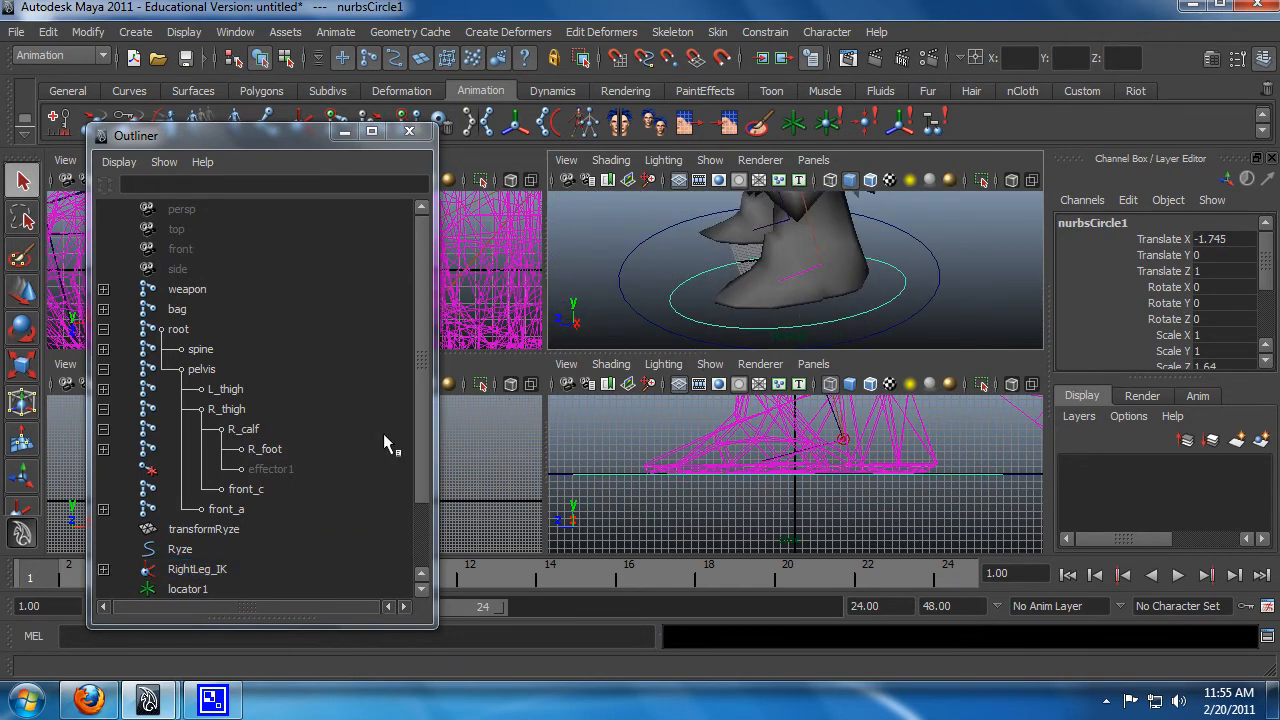
pyautogui.moveTo(418, 411); pyautogui.dragTo(414, 501)
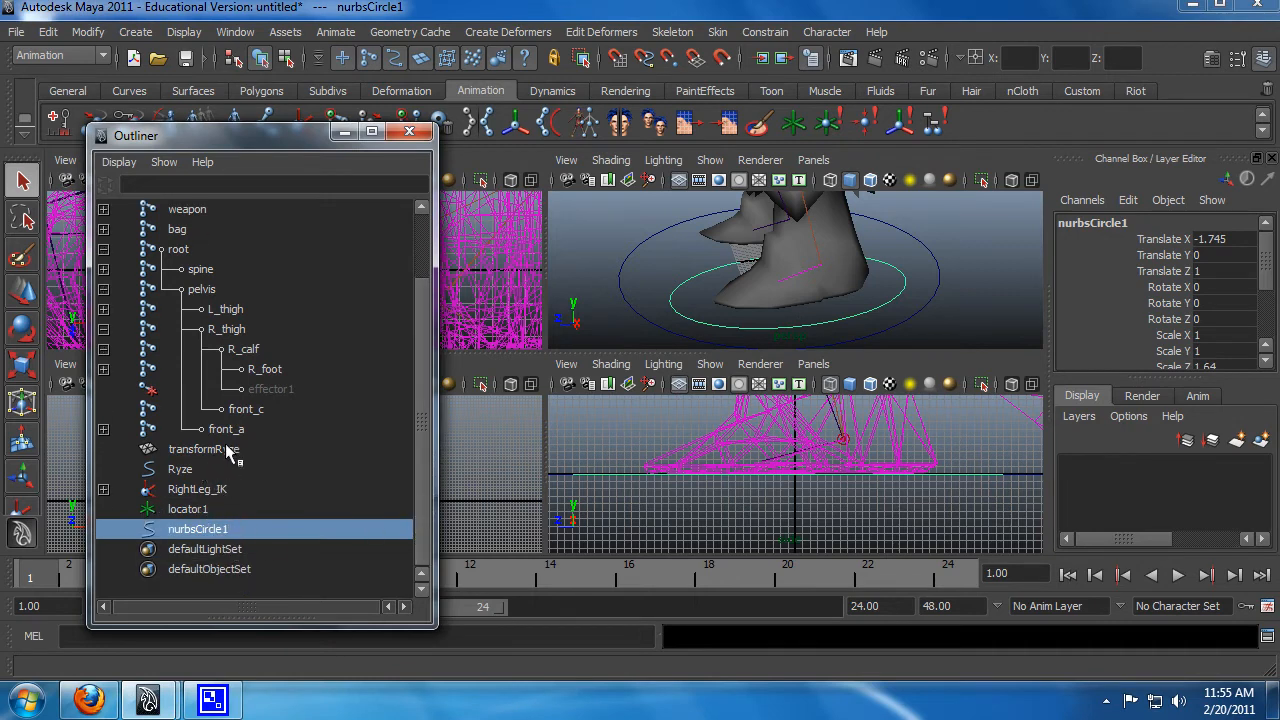
pyautogui.keyDown('ctrl'); pyautogui.click(205, 490); pyautogui.keyUp('ctrl')
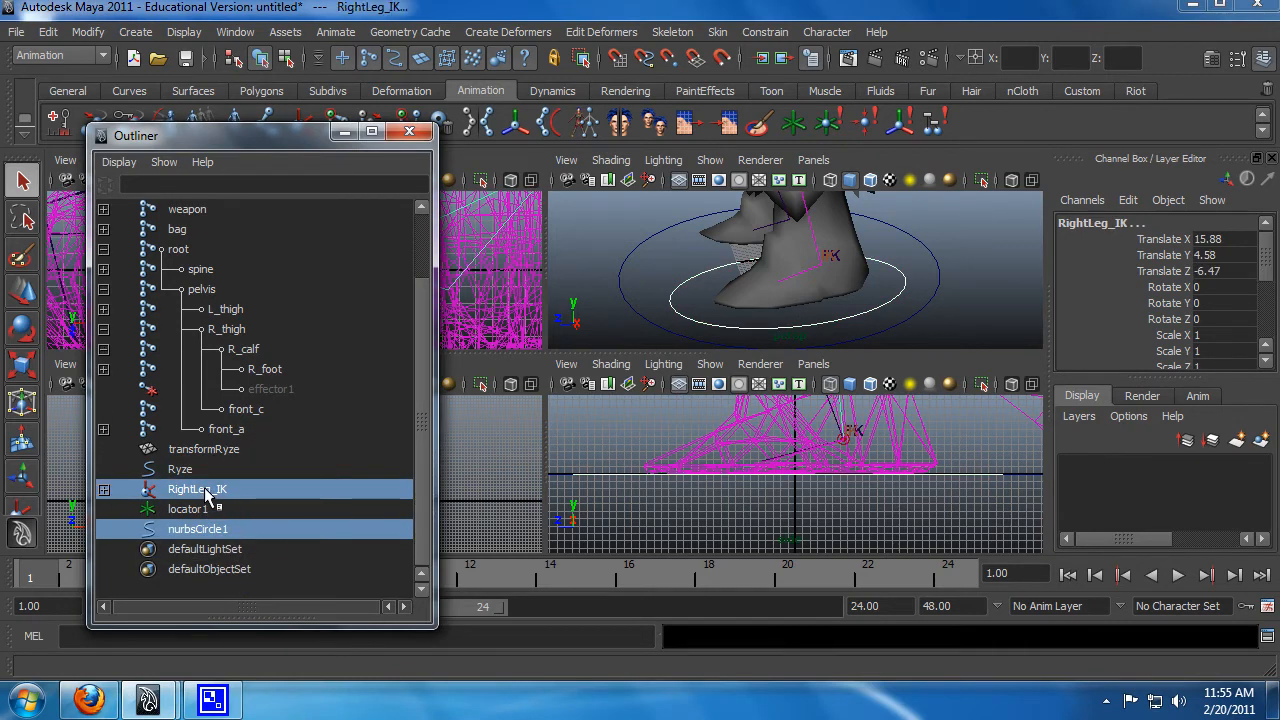
pyautogui.click(765, 32)
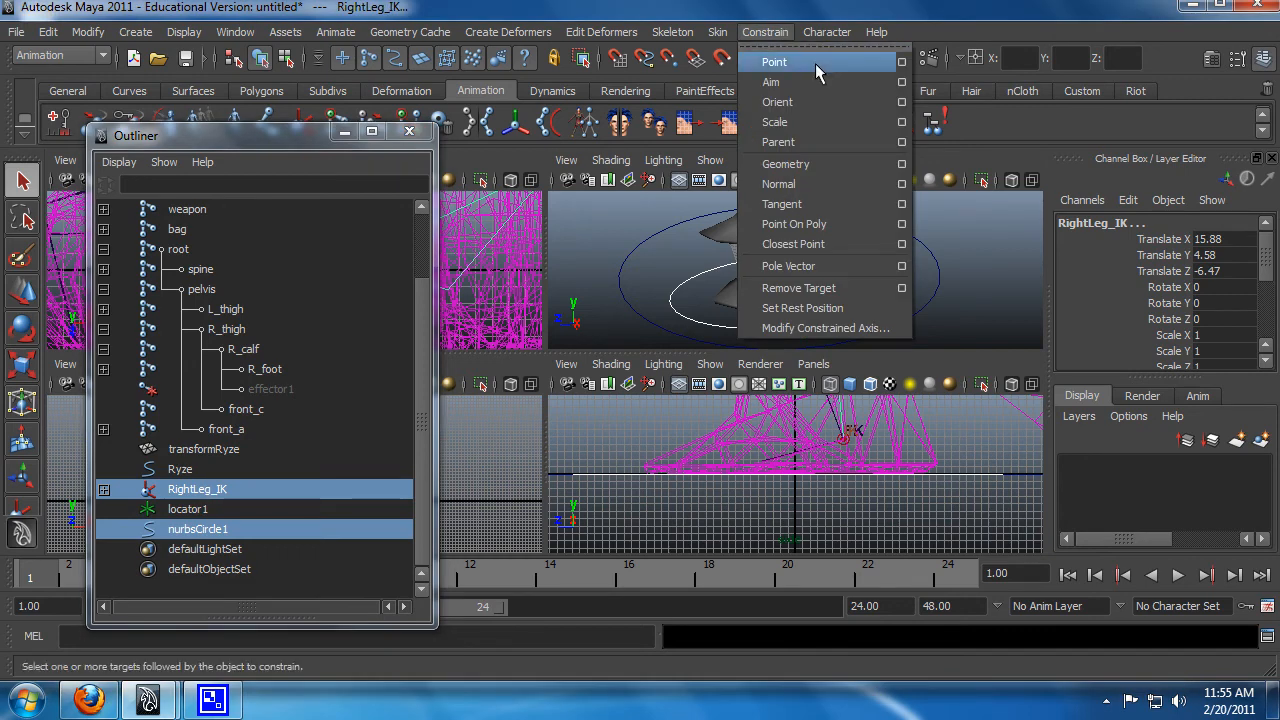
pyautogui.click(815, 62)
# Test the point constraint by raising and moving the foot circle, undoing each move
pyautogui.click(840, 316)
pyautogui.press('w')
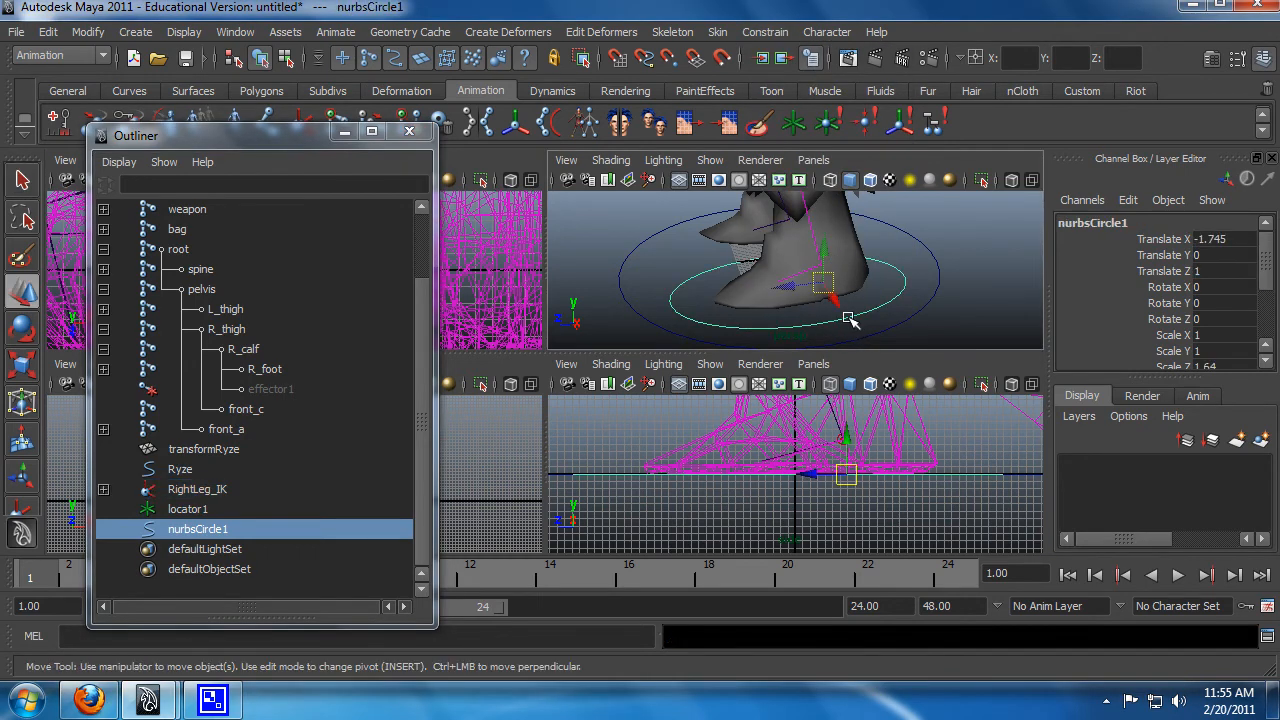
pyautogui.moveTo(825, 251); pyautogui.dragTo(826, 202)
pyautogui.hotkey('ctrl', 'z')
pyautogui.keyDown('alt'); pyautogui.moveTo(857, 263); pyautogui.dragTo(826, 337, button='middle'); pyautogui.keyUp('alt')
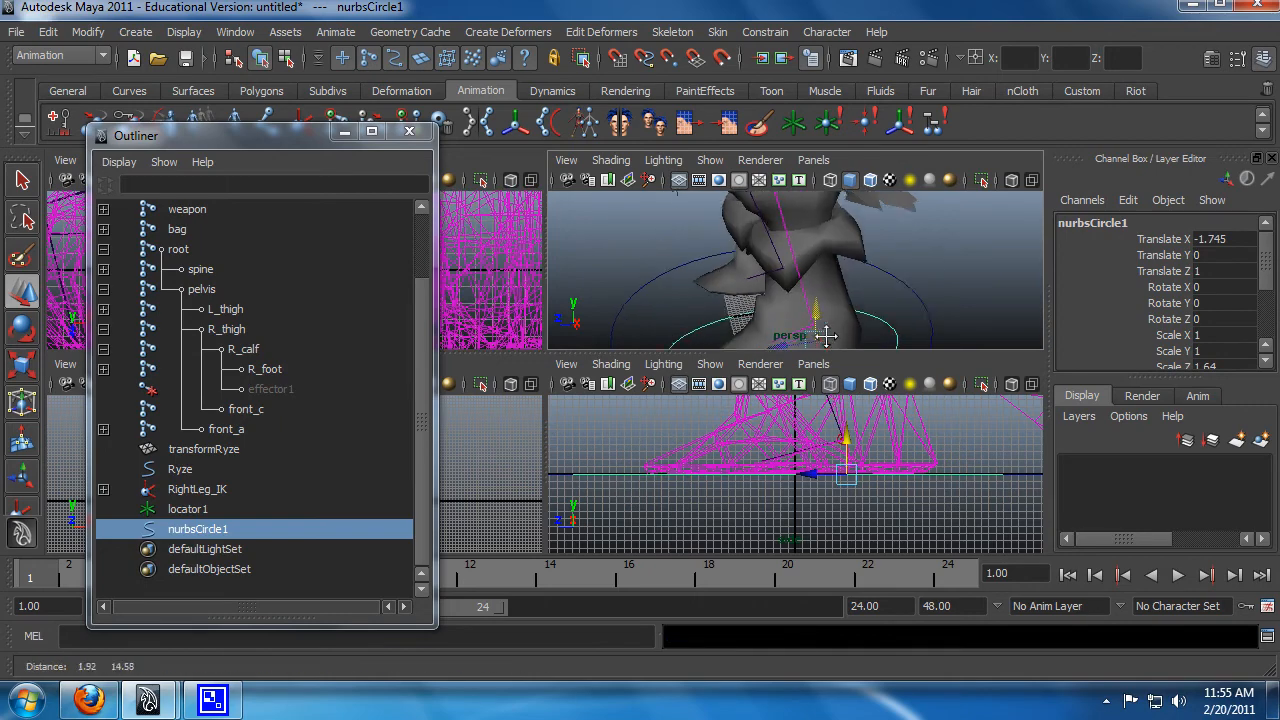
pyautogui.keyDown('alt'); pyautogui.moveTo(826, 337); pyautogui.dragTo(840, 288); pyautogui.keyUp('alt')
pyautogui.keyDown('alt'); pyautogui.moveTo(840, 288); pyautogui.dragTo(766, 263, button='right'); pyautogui.keyUp('alt')
pyautogui.keyDown('alt'); pyautogui.moveTo(766, 263); pyautogui.dragTo(789, 268, button='middle'); pyautogui.keyUp('alt')
pyautogui.keyDown('alt'); pyautogui.moveTo(731, 288); pyautogui.dragTo(801, 233); pyautogui.keyUp('alt')
pyautogui.hotkey('ctrl', 'z')
pyautogui.moveTo(773, 314)
pyautogui.keyDown('alt'); pyautogui.mouseDown()
pyautogui.moveTo(869, 289)
pyautogui.moveTo(801, 287)
pyautogui.moveTo(851, 251)
pyautogui.moveTo(809, 277)
pyautogui.moveTo(850, 265)
pyautogui.moveTo(850, 305)
pyautogui.moveTo(780, 336)
pyautogui.mouseUp(); pyautogui.keyUp('alt')
# Test the knee control by moving locator1 along X to about 24.2 and undo the move
pyautogui.press('q')
pyautogui.click(803, 265)
pyautogui.press('w')
pyautogui.hotkey('ctrl', 'z')
pyautogui.press('space')
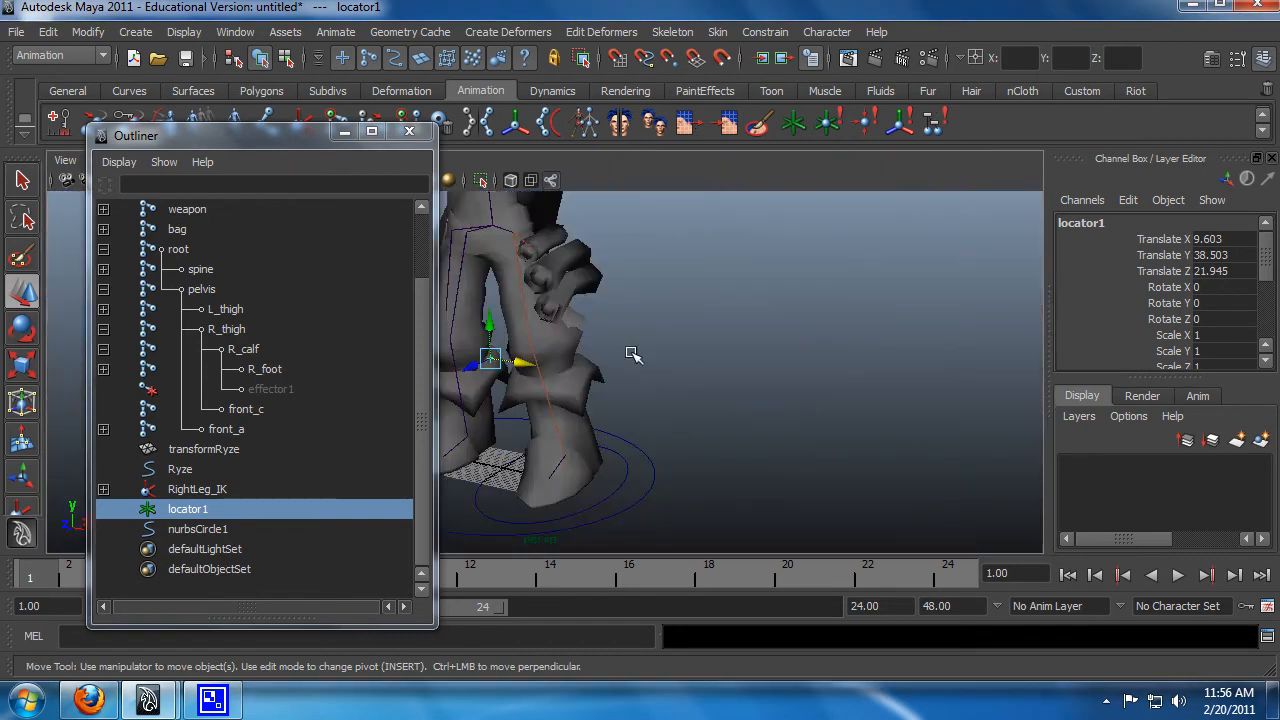
pyautogui.keyDown('alt'); pyautogui.moveTo(632, 354); pyautogui.dragTo(856, 334); pyautogui.keyUp('alt')
pyautogui.moveTo(755, 350); pyautogui.dragTo(800, 352)
pyautogui.hotkey('ctrl', 'z')
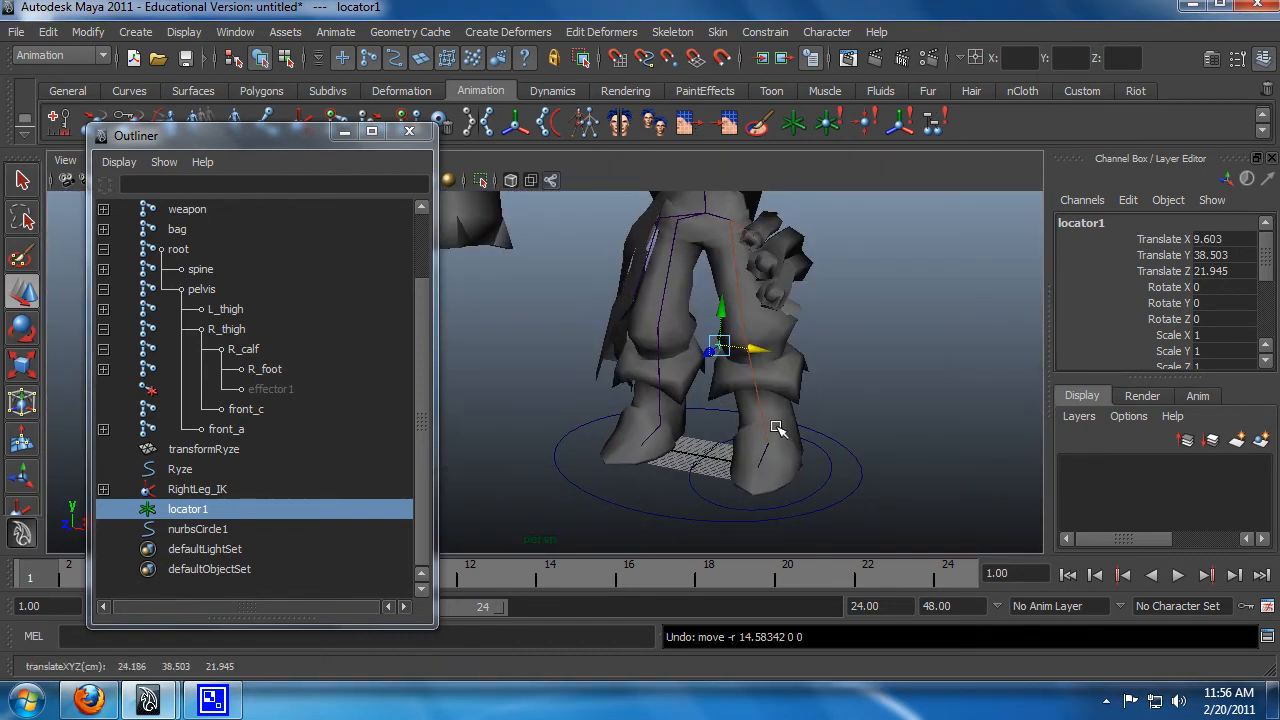
# Try raising the main Ryze circle along Y to about 20.5 and undo the move
pyautogui.keyDown('alt'); pyautogui.moveTo(628, 503); pyautogui.dragTo(771, 500); pyautogui.keyUp('alt')
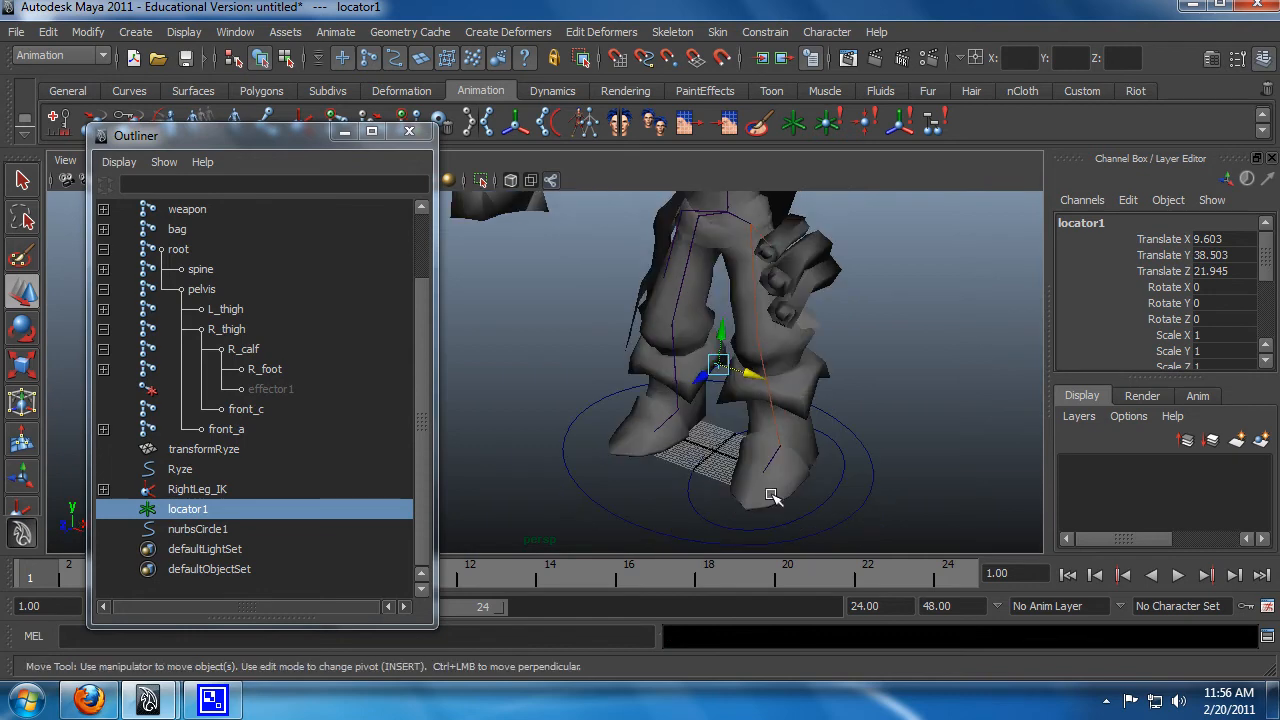
pyautogui.press('q')
pyautogui.click(868, 492)
pyautogui.press('w')
pyautogui.moveTo(716, 425); pyautogui.dragTo(720, 350)
pyautogui.hotkey('ctrl', 'z')
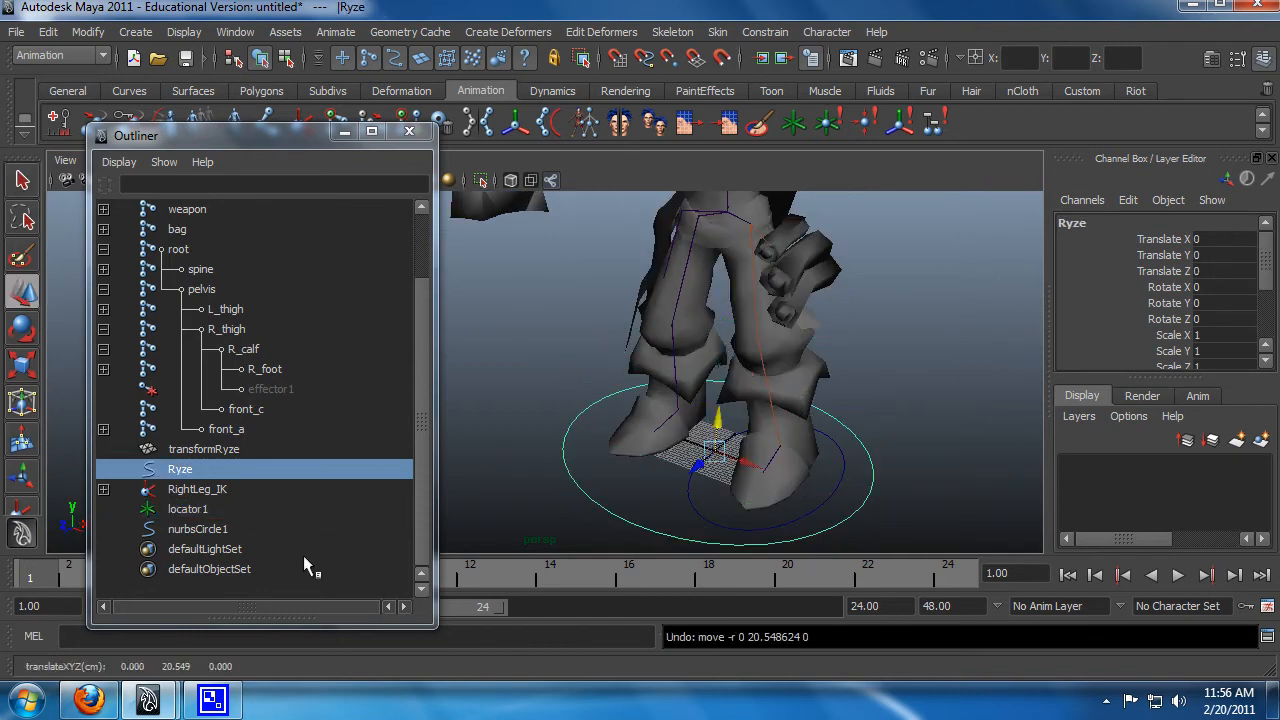
# Rename the foot circle nurbsCircle1 as RightLeg and parent it under the main Ryze control
pyautogui.click(203, 490)
pyautogui.click(208, 510)
pyautogui.click(200, 490)
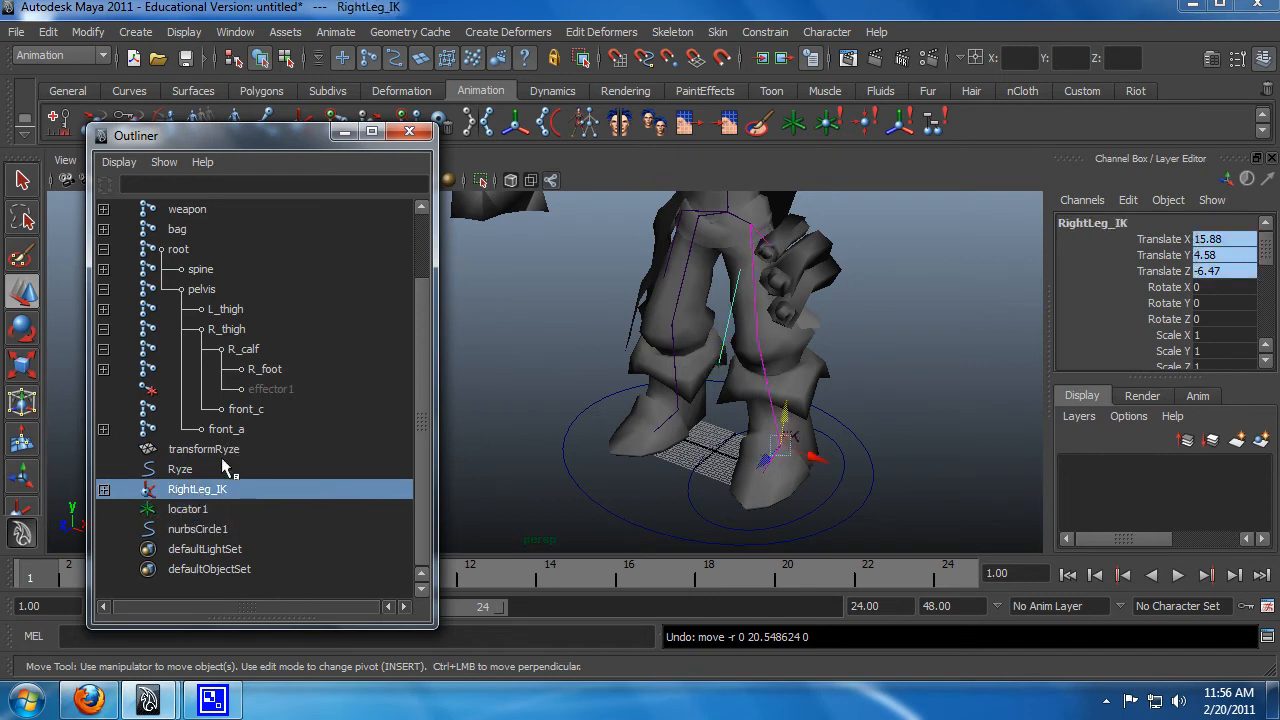
pyautogui.click(182, 521)
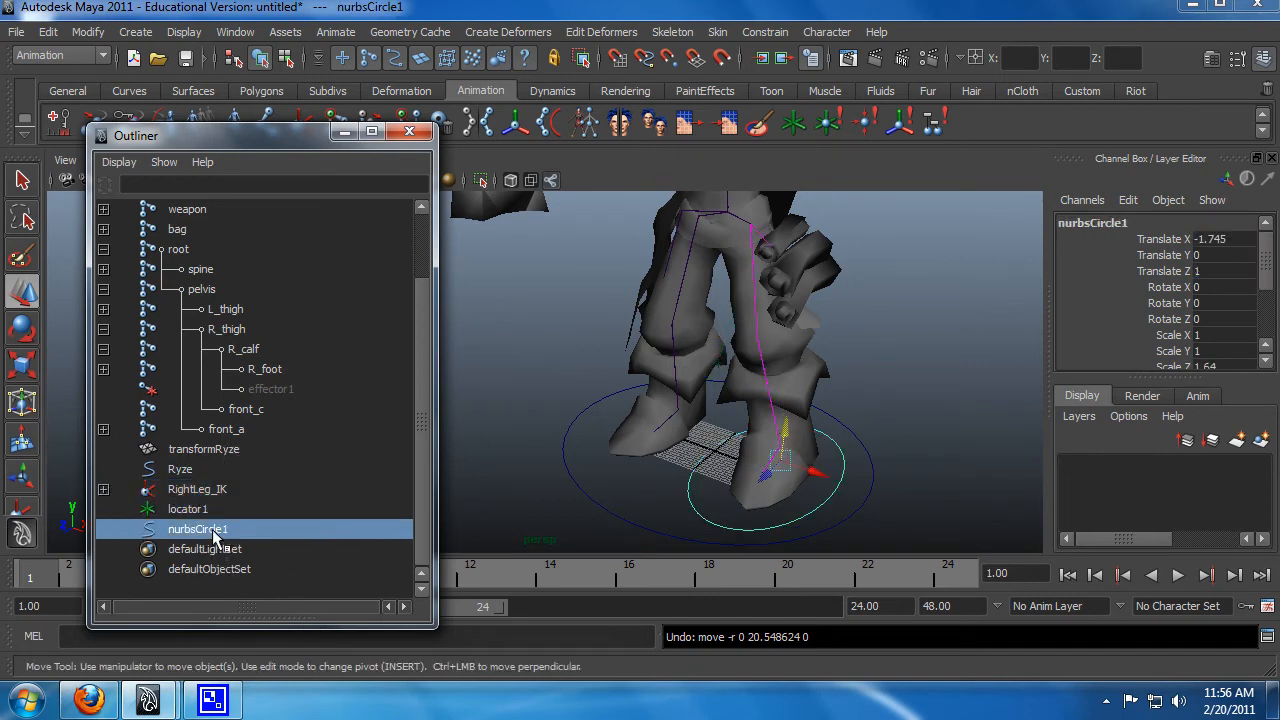
pyautogui.doubleClick(353, 528)
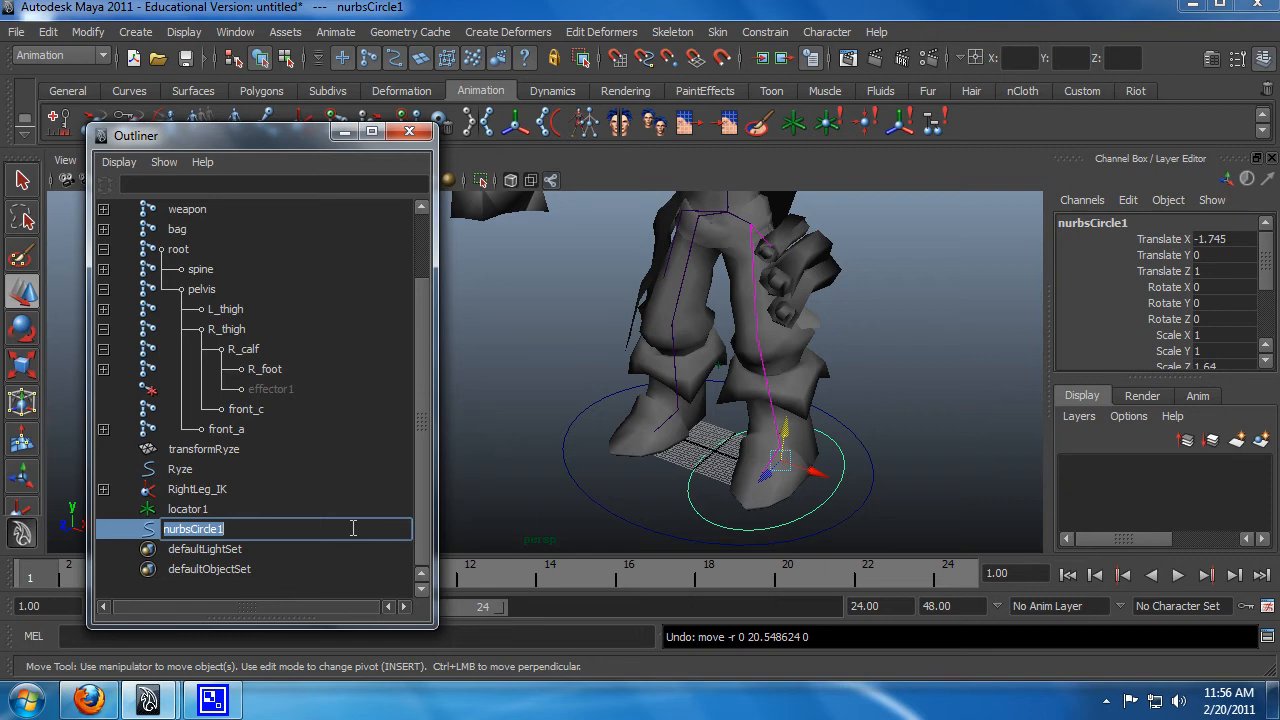
pyautogui.write('RightLeg')
pyautogui.press('Return')
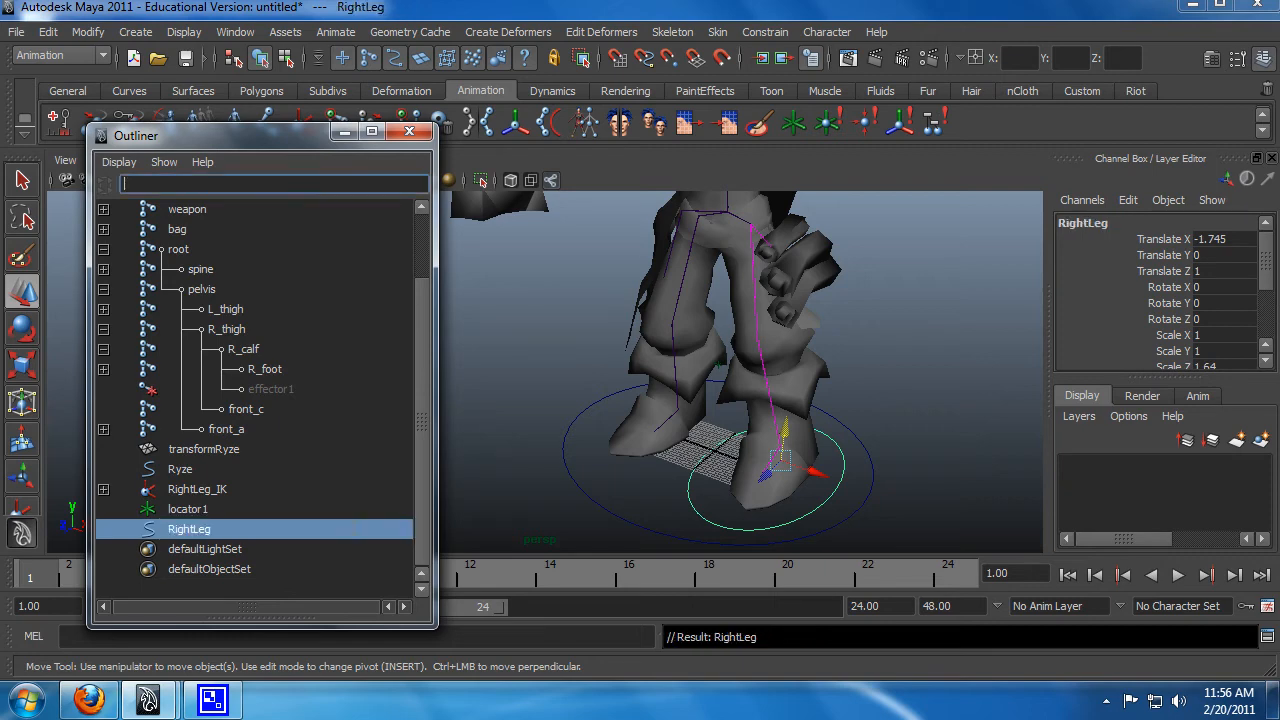
pyautogui.moveTo(170, 535); pyautogui.dragTo(166, 478, button='middle')
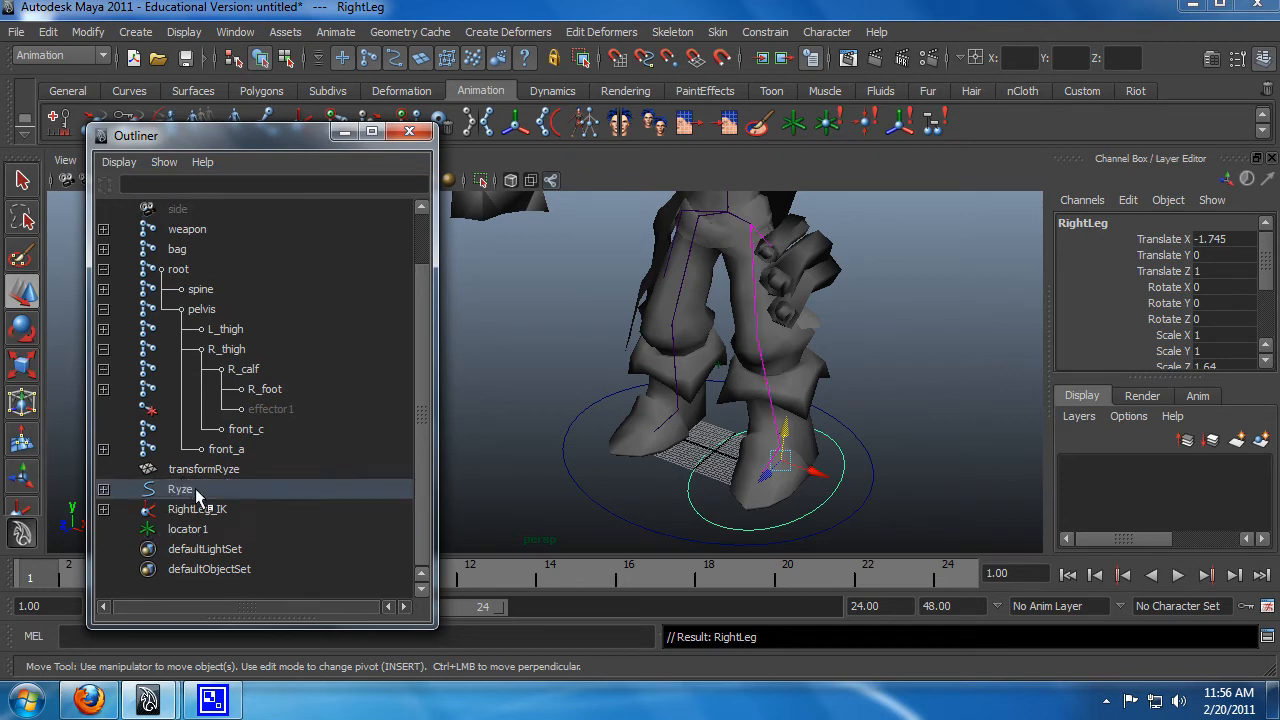
# Expand the Ryze group, try lowering the main circle along Y to about -1.6, and undo the move
pyautogui.click(103, 489)
pyautogui.press('q')
pyautogui.moveTo(886, 523); pyautogui.dragTo(860, 481)
pyautogui.press('w')
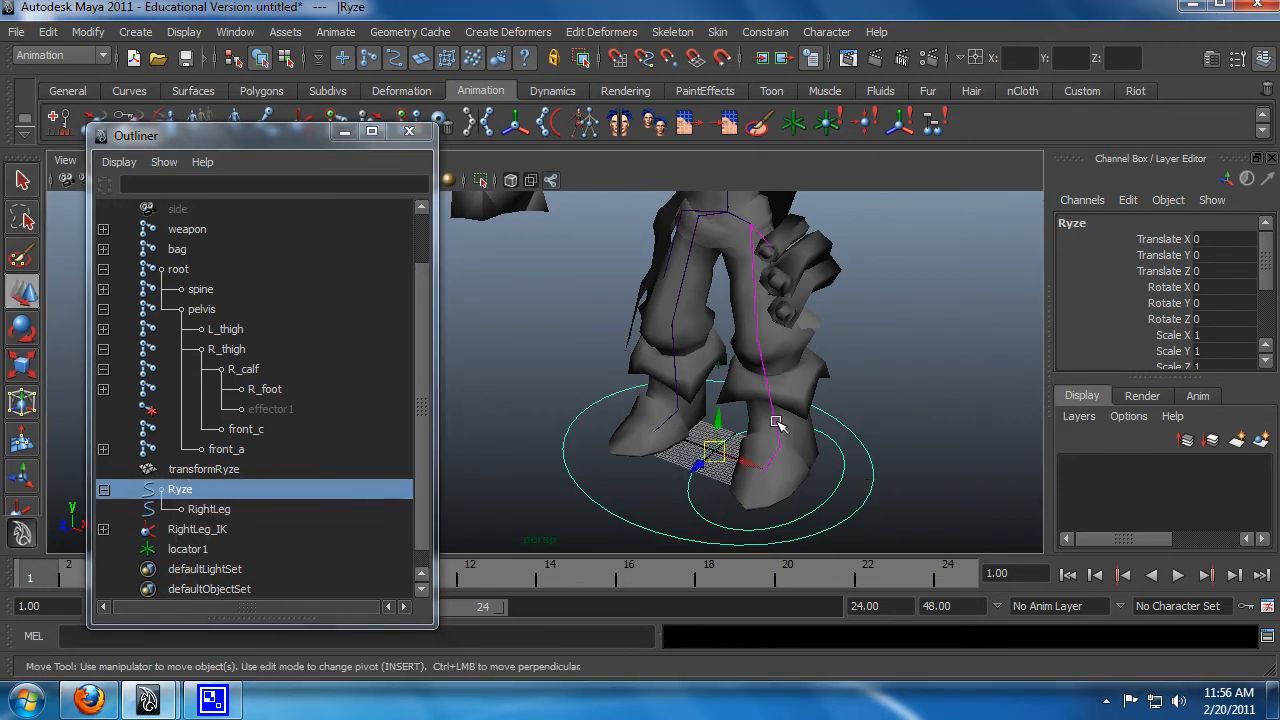
pyautogui.moveTo(722, 423); pyautogui.dragTo(721, 452)
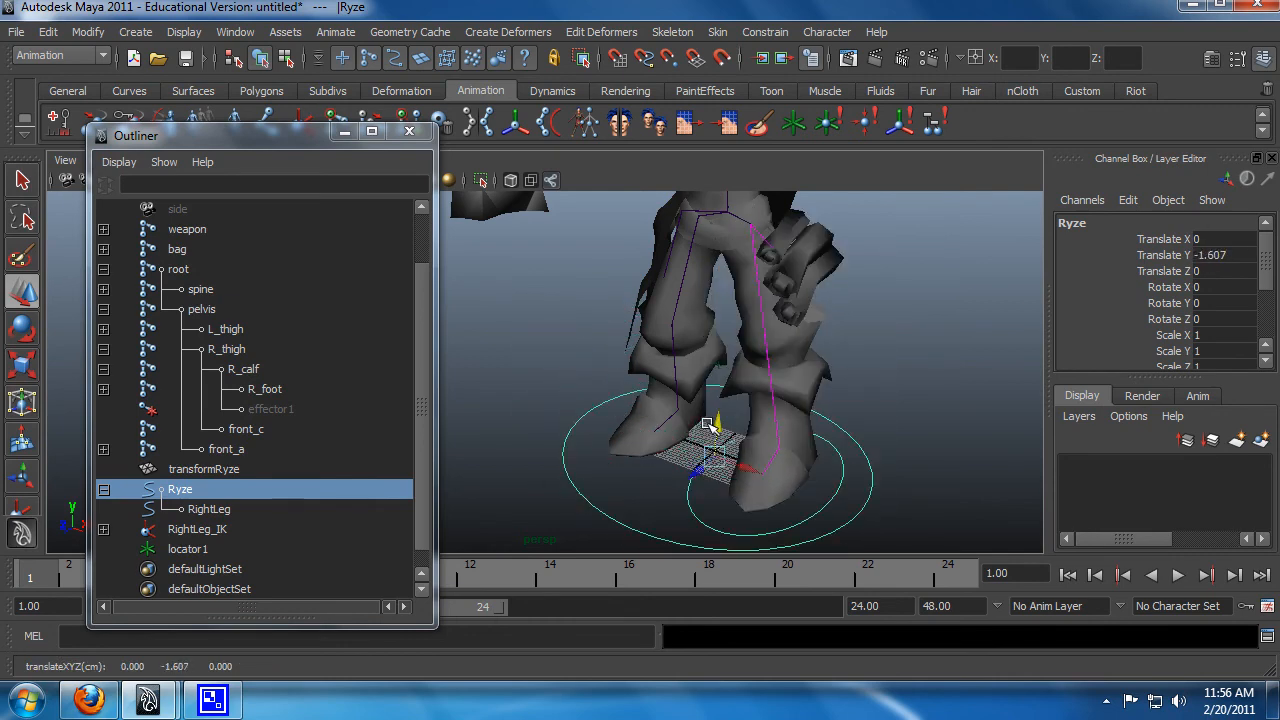
pyautogui.hotkey('ctrl', 'z')
pyautogui.press('q')
pyautogui.moveTo(898, 511); pyautogui.dragTo(865, 467)
pyautogui.keyDown('alt'); pyautogui.moveTo(917, 427); pyautogui.dragTo(622, 463); pyautogui.keyUp('alt')
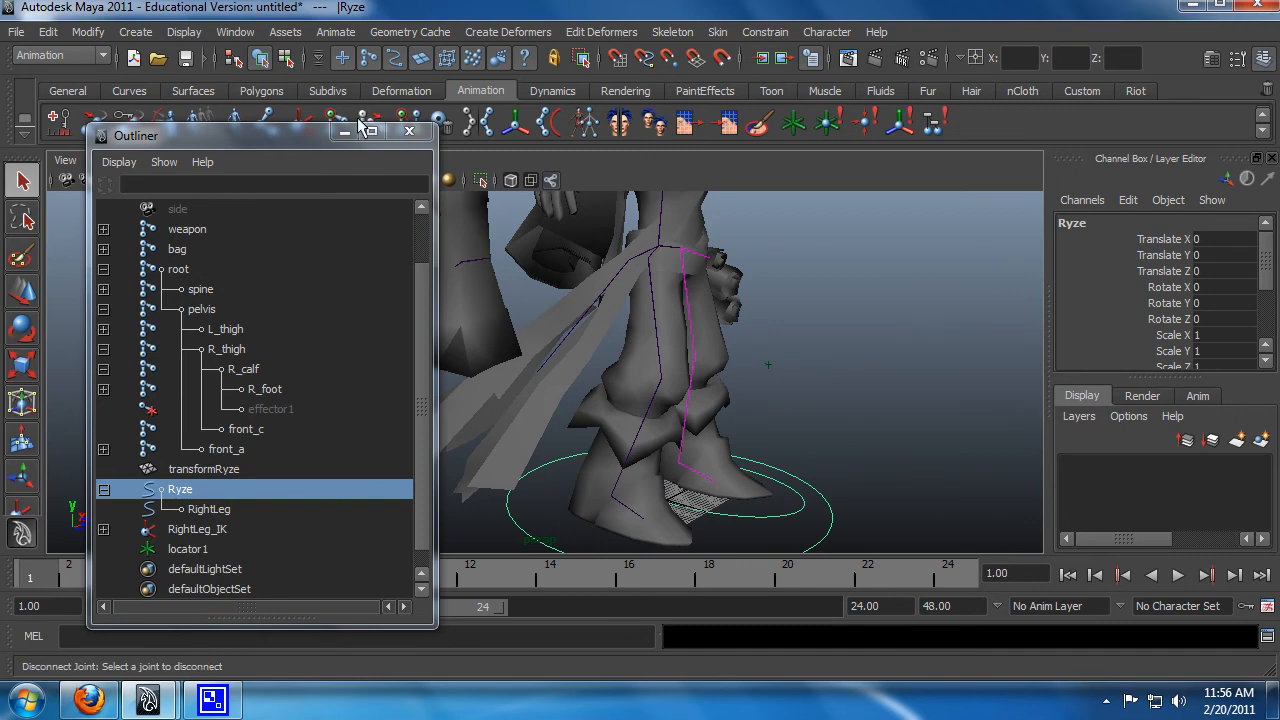
pyautogui.moveTo(298, 139); pyautogui.dragTo(235, 145)
pyautogui.click(298, 122)
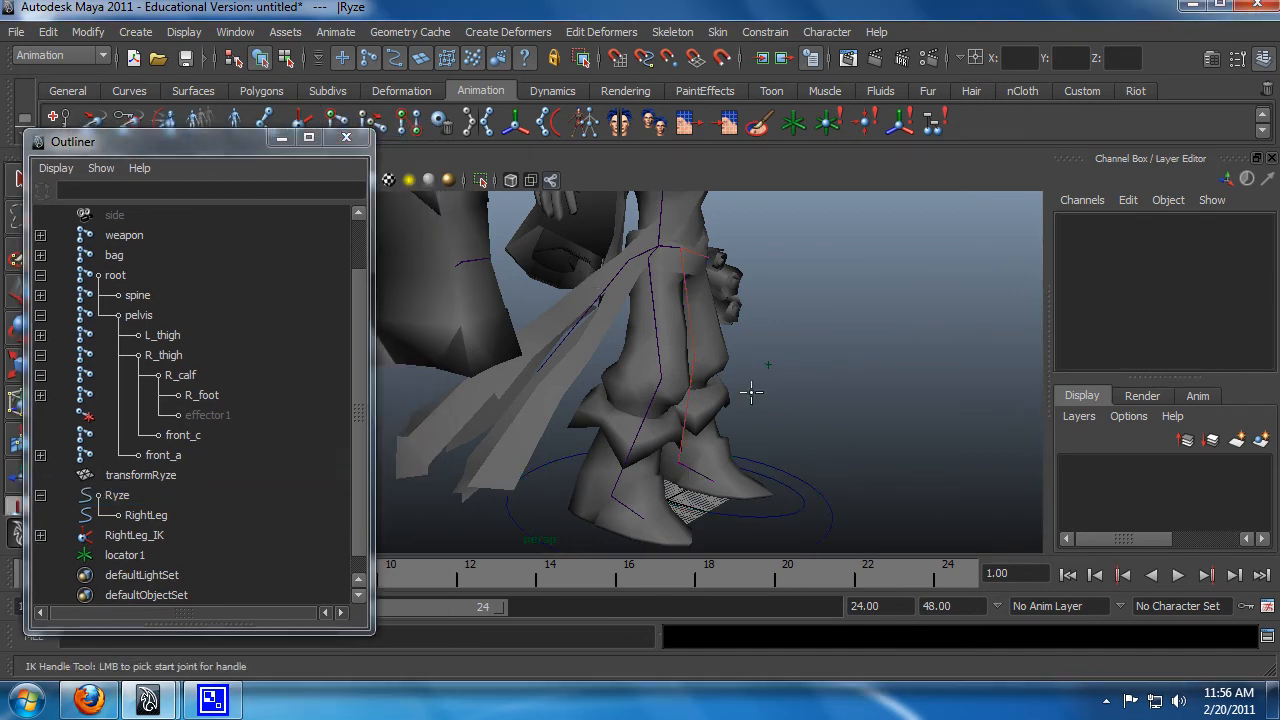
pyautogui.click(649, 260)
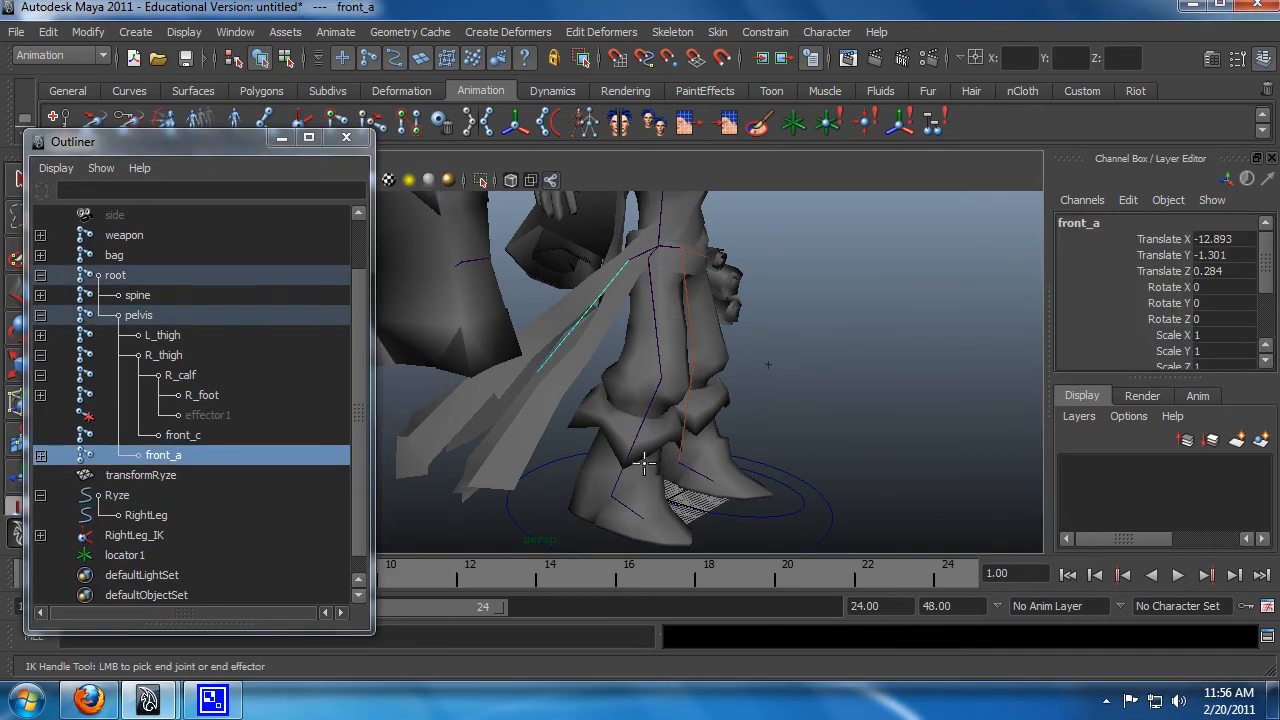
pyautogui.press('q')
# Create an IK handle on the left leg from the L_thigh joint to the ankle joint
pyautogui.click(303, 126)
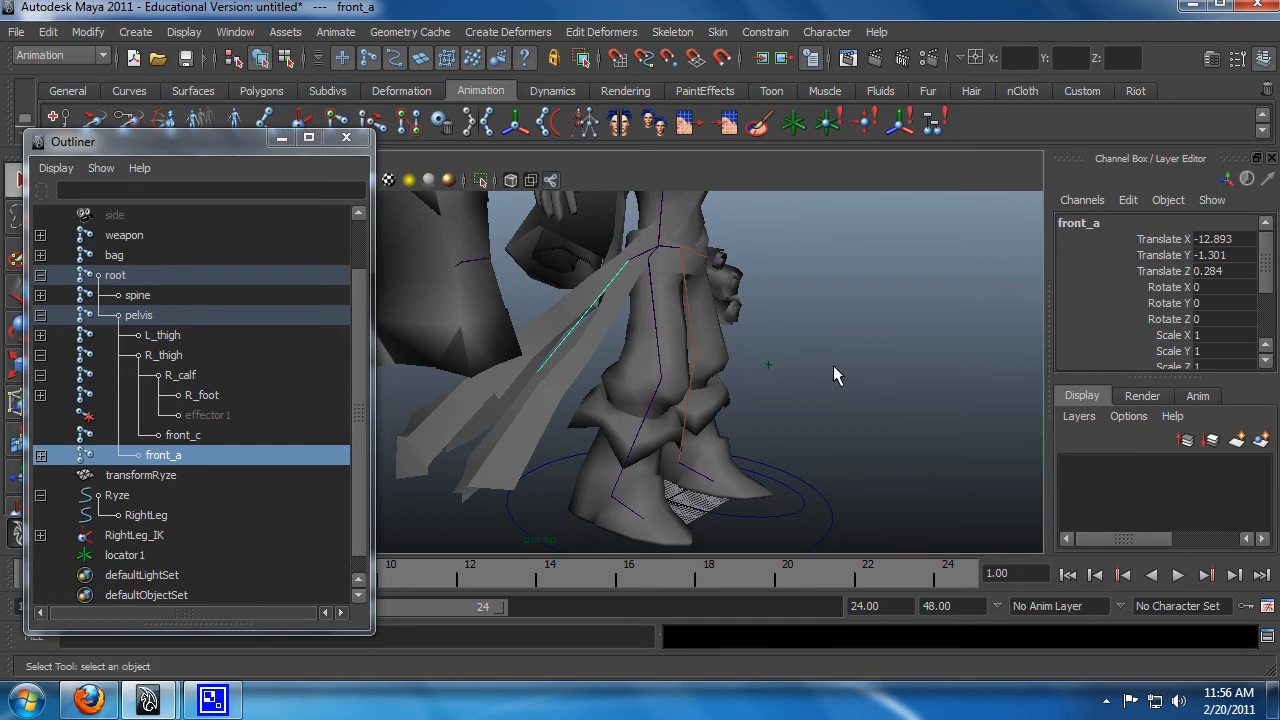
pyautogui.scroll(3, 825, 366)
pyautogui.keyDown('alt'); pyautogui.moveTo(805, 337); pyautogui.dragTo(791, 359, button='middle'); pyautogui.keyUp('alt')
pyautogui.click(680, 230)
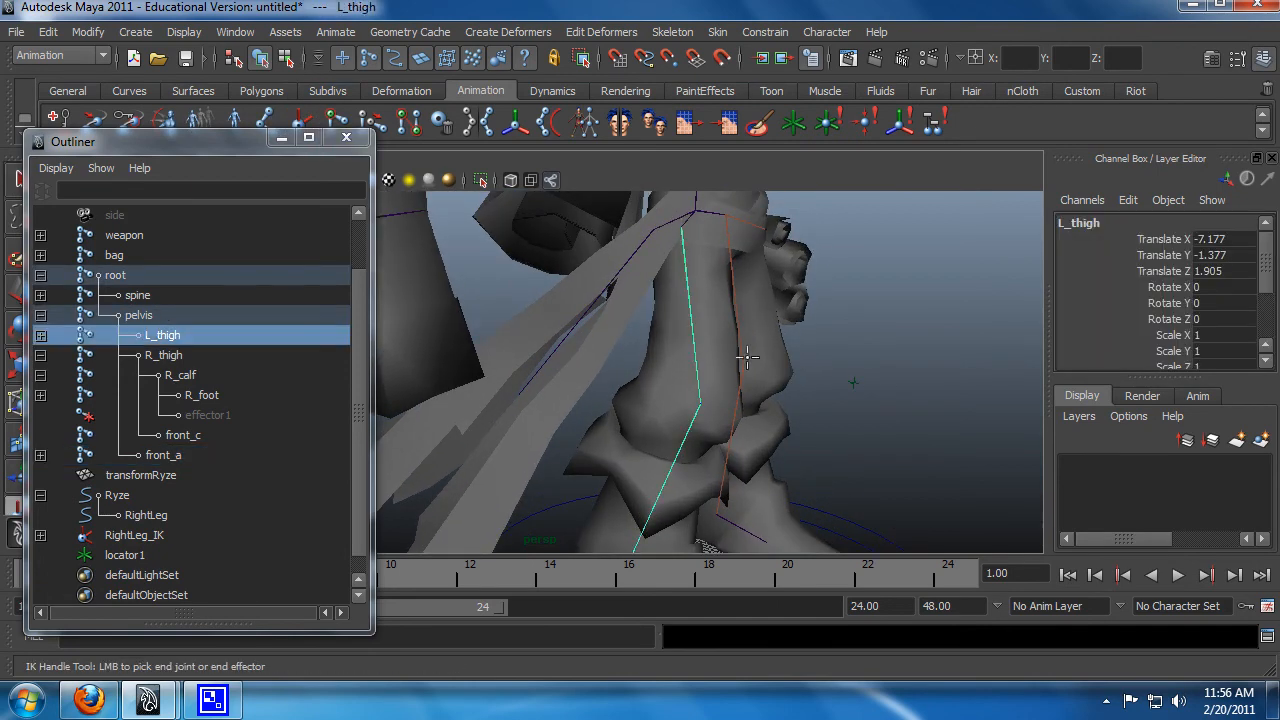
pyautogui.scroll(-2, 802, 248)
pyautogui.click(662, 460)
# Test the left leg's IK by raising ikHandle1 along Y to about 20.5 and undo the move
pyautogui.scroll(4, 786, 486)
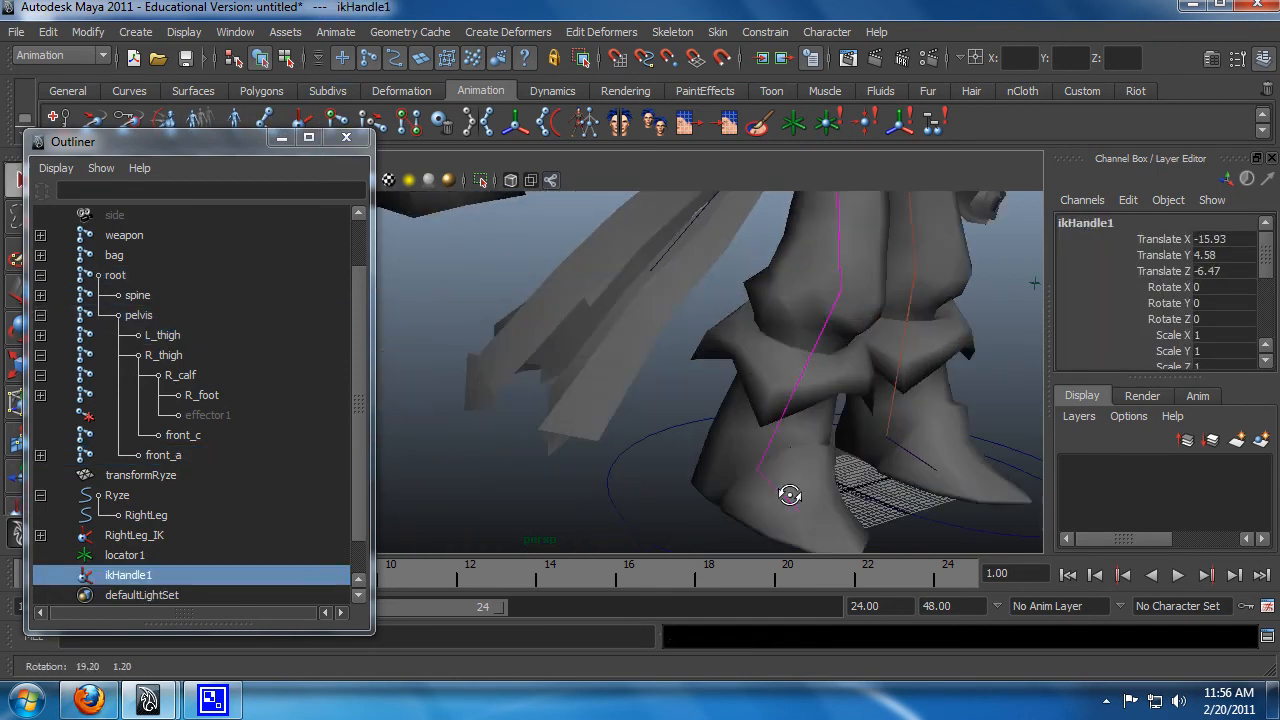
pyautogui.press('w')
pyautogui.moveTo(826, 450); pyautogui.dragTo(838, 360)
pyautogui.hotkey('ctrl', 'z')
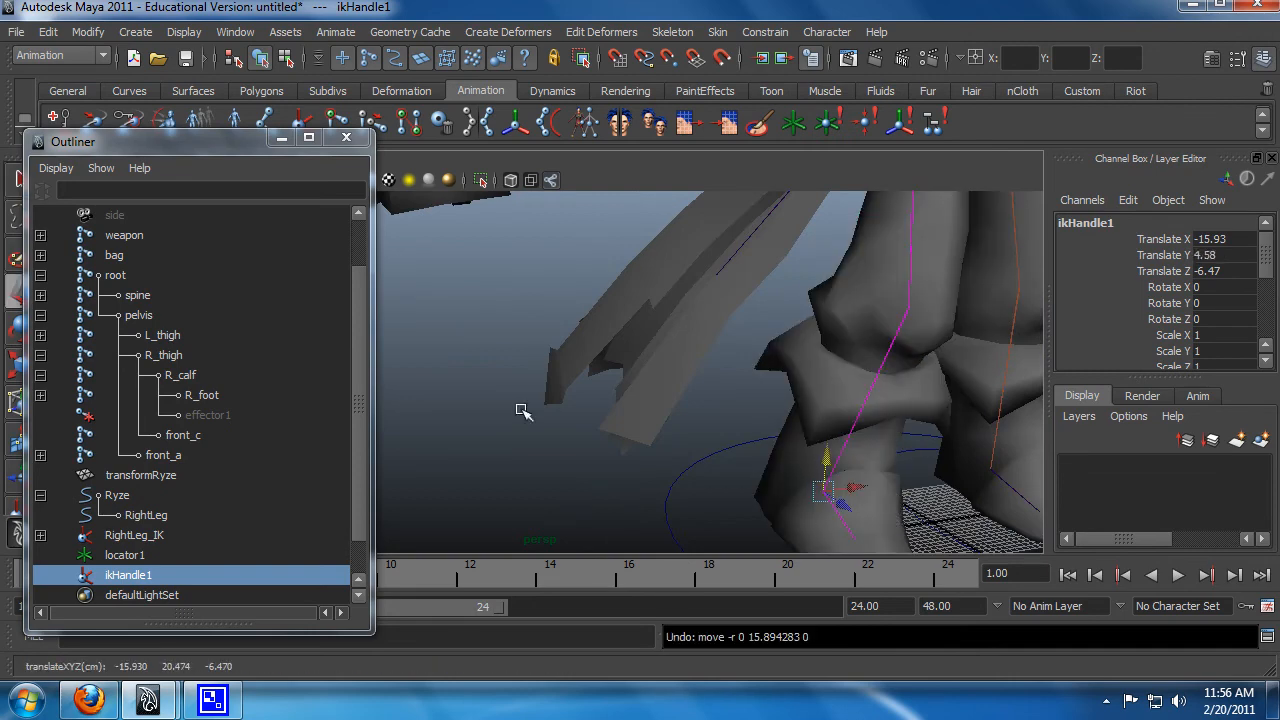
pyautogui.click(794, 123)
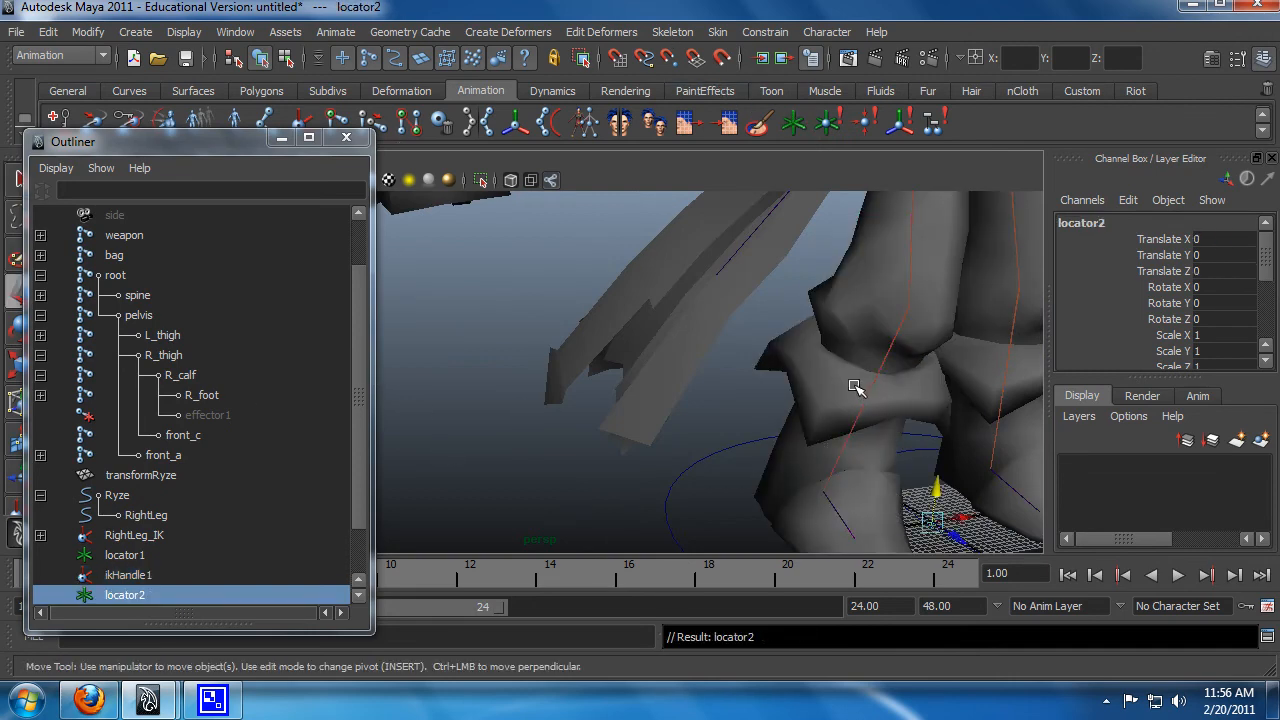
pyautogui.scroll(-4, 857, 388)
pyautogui.keyDown('alt'); pyautogui.moveTo(875, 409); pyautogui.dragTo(693, 405, button='middle'); pyautogui.keyUp('alt')
pyautogui.keyDown('alt'); pyautogui.moveTo(757, 483); pyautogui.dragTo(684, 484); pyautogui.keyUp('alt')
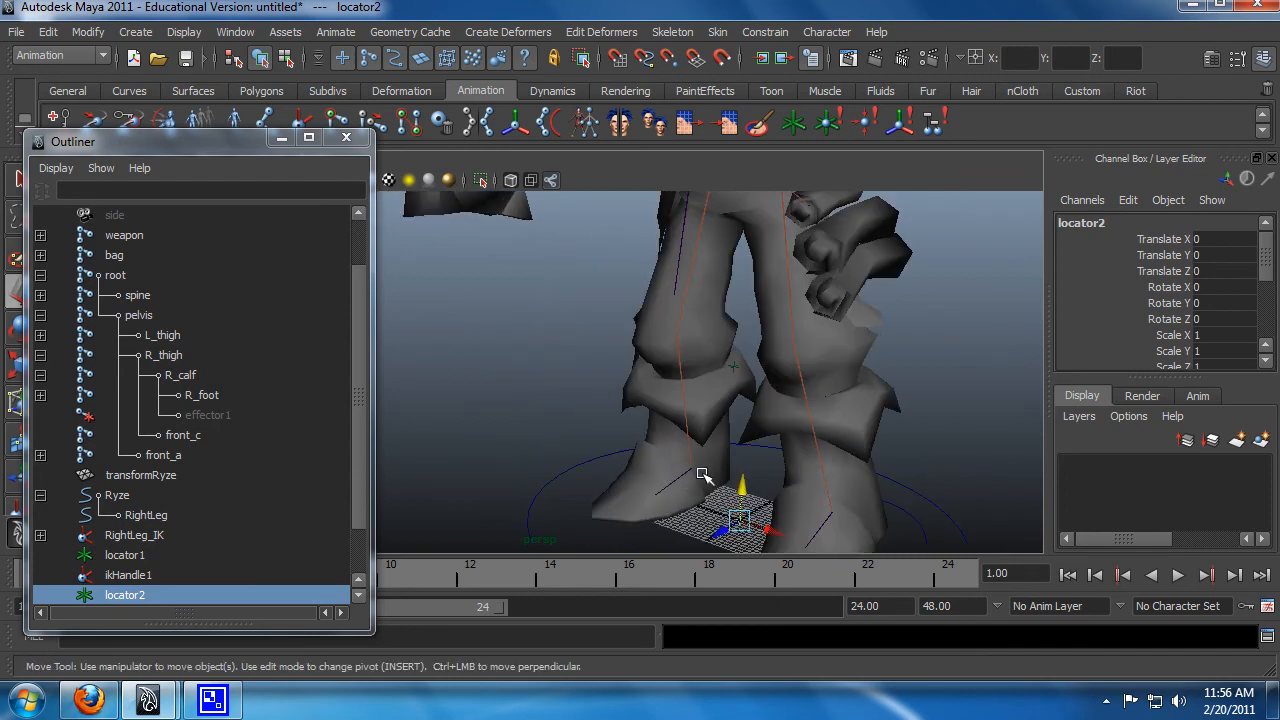
pyautogui.hotkey('ctrl', 'z')
# Duplicate the right knee's locator1 and move the copy along X to about -14.8, in front of the left knee
pyautogui.keyDown('alt'); pyautogui.moveTo(750, 368); pyautogui.dragTo(528, 331); pyautogui.keyUp('alt')
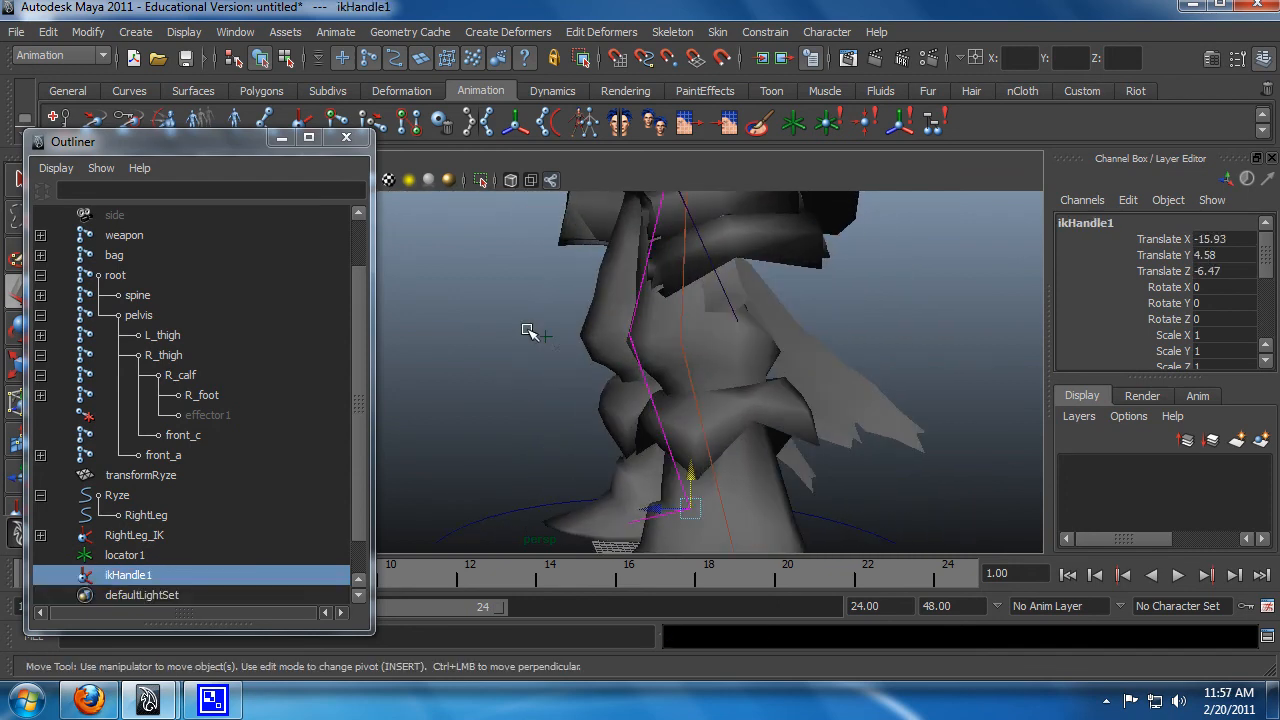
pyautogui.click(530, 333)
pyautogui.keyDown('alt'); pyautogui.moveTo(514, 420); pyautogui.dragTo(716, 438); pyautogui.keyUp('alt')
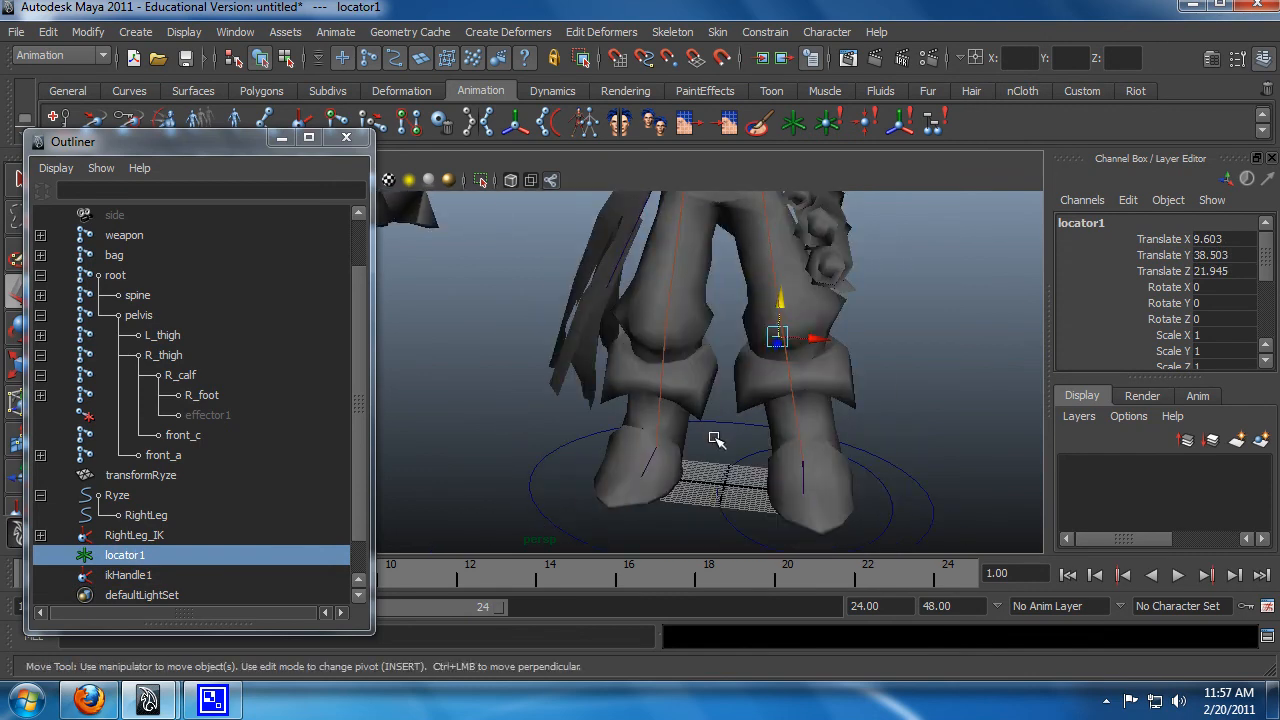
pyautogui.hotkey('ctrl', 'd')
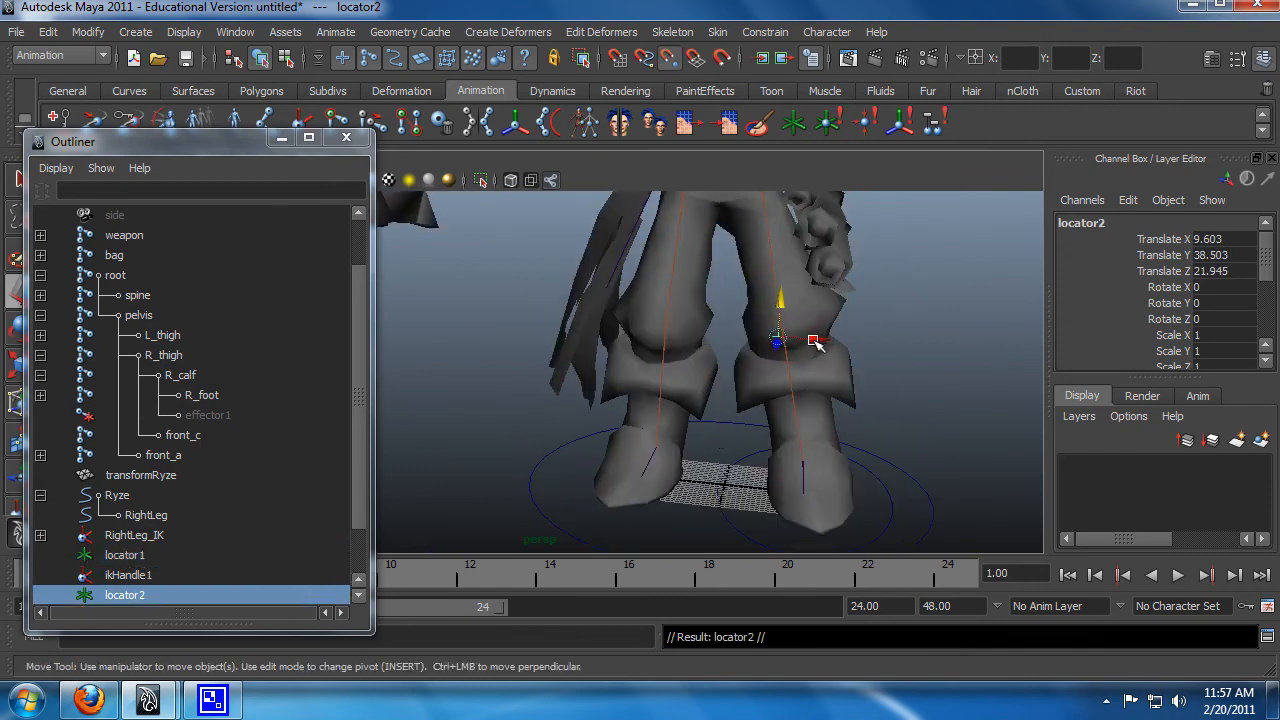
pyautogui.moveTo(818, 341); pyautogui.dragTo(663, 349)
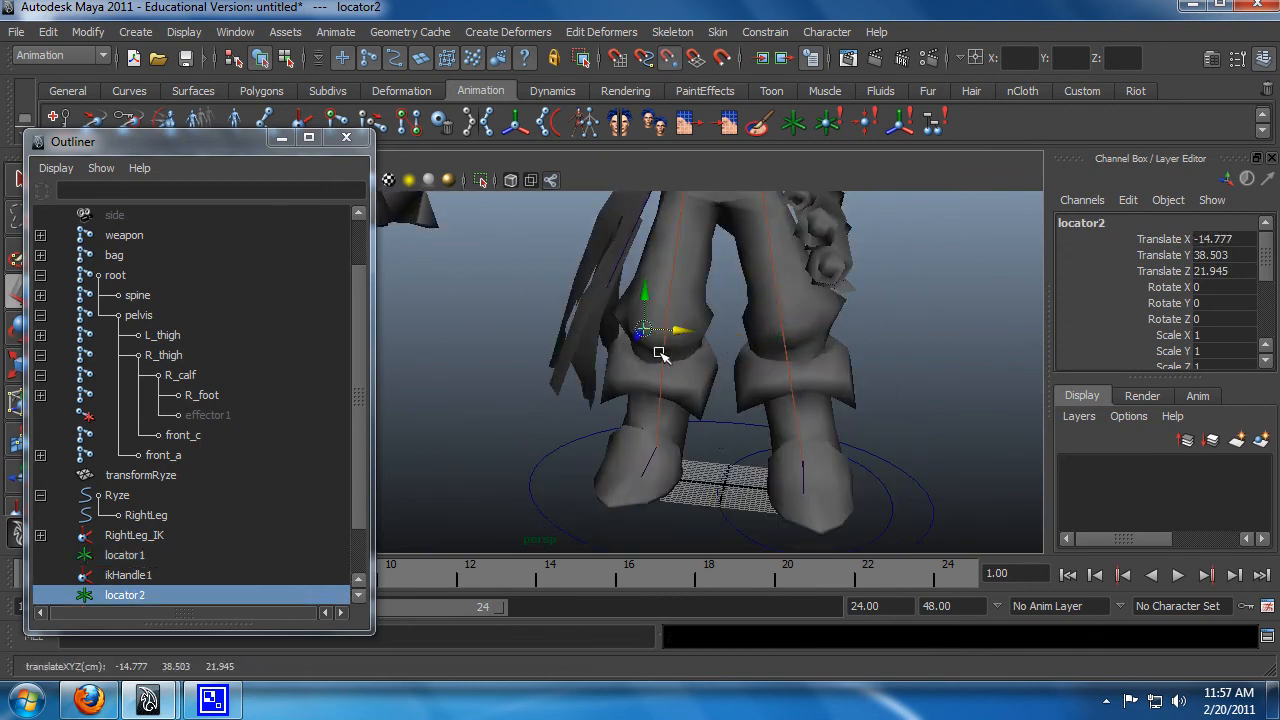
# Clear the Outliner out of the way and show the enlarged front view around locator2 at the left knee
pyautogui.press('space')
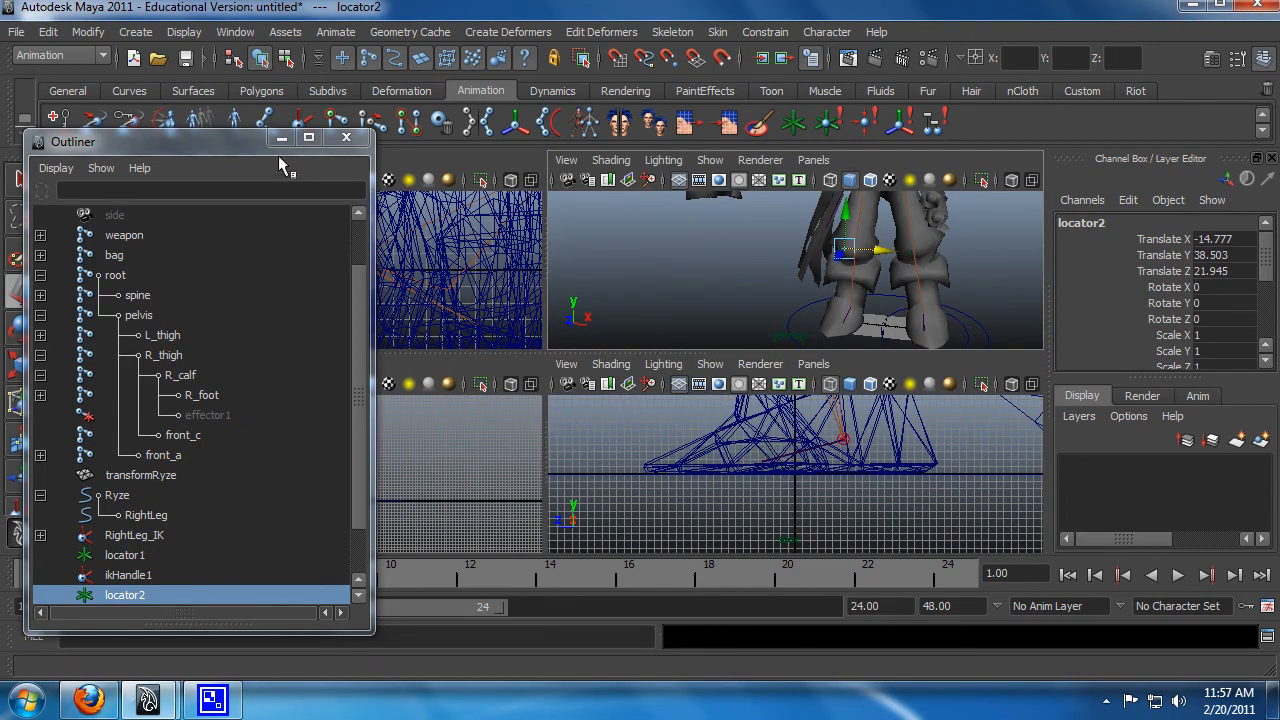
pyautogui.click(282, 138)
pyautogui.moveTo(354, 526); pyautogui.dragTo(273, 622)
pyautogui.press('space')
pyautogui.keyDown('alt'); pyautogui.moveTo(386, 288); pyautogui.dragTo(433, 504, button='middle'); pyautogui.keyUp('alt')
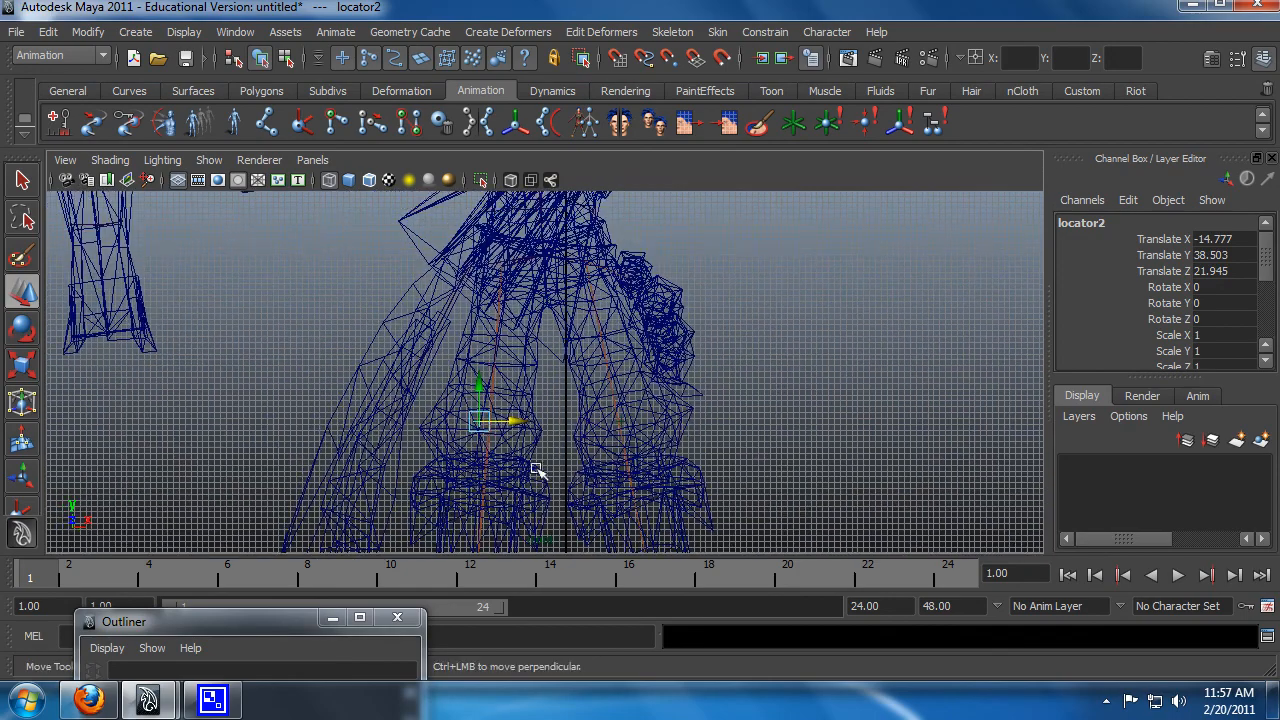